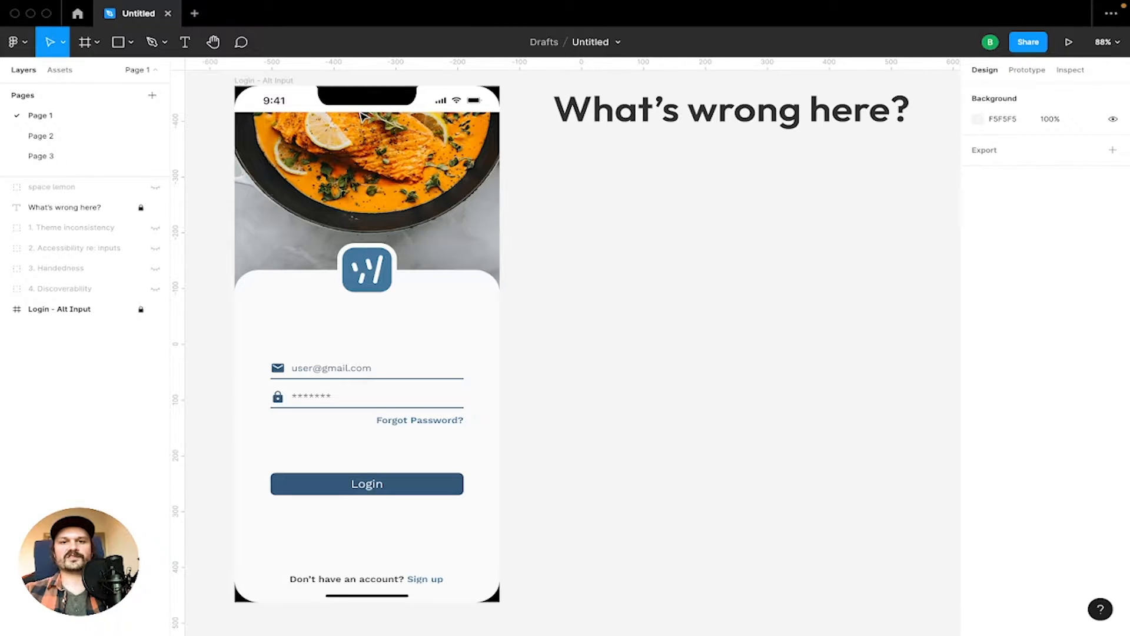
key("shift+1")
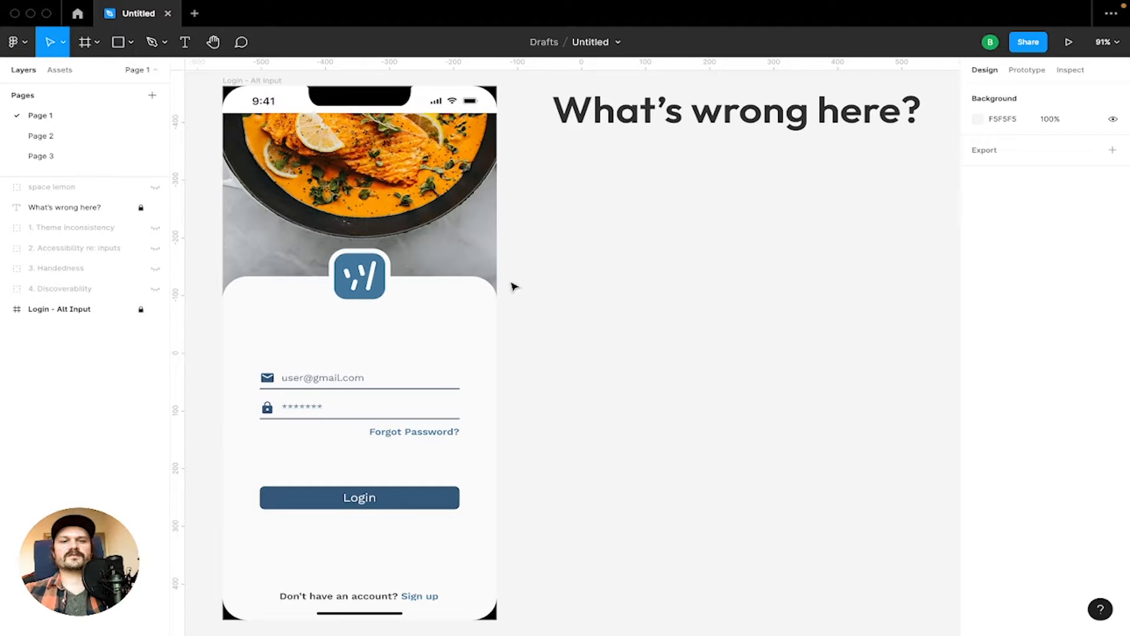
key("super+Tab")
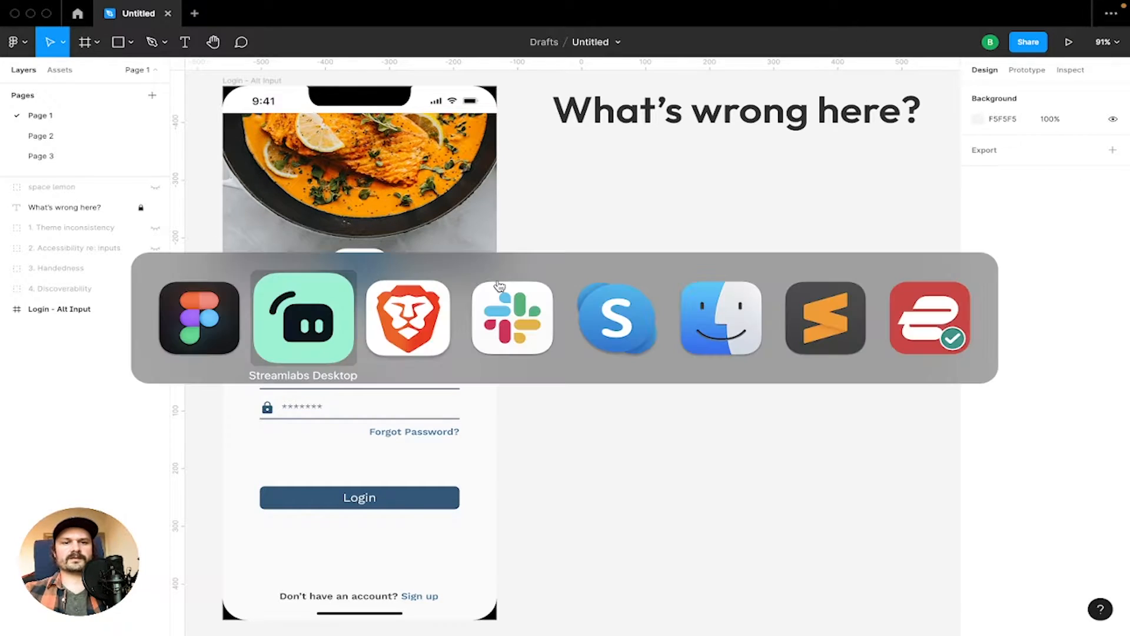
key("super+Tab")
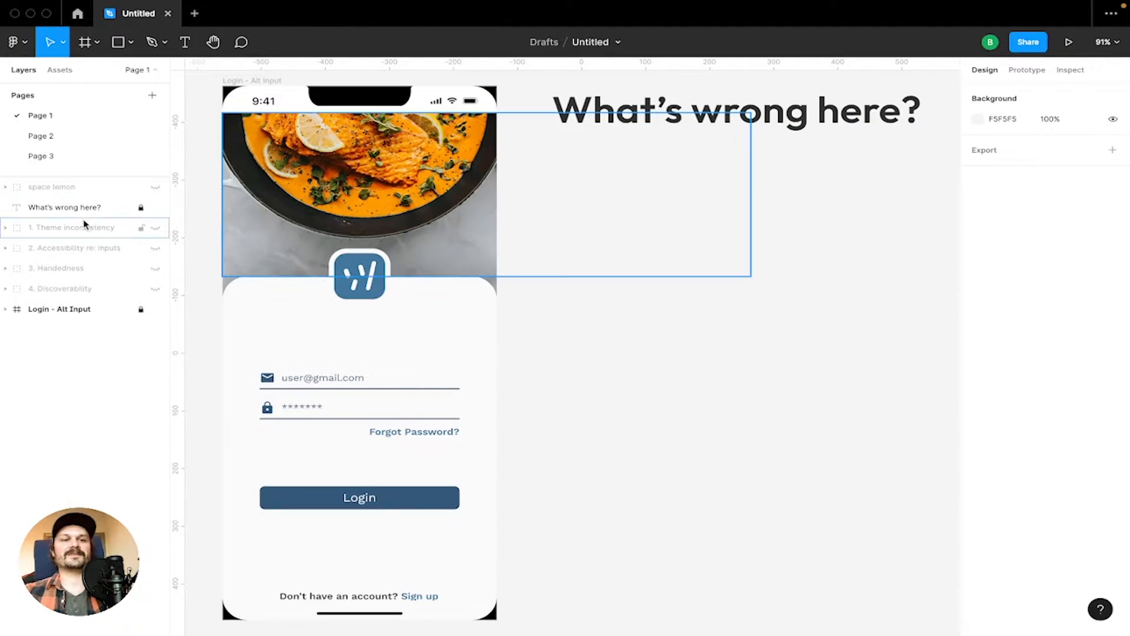
mouse_move(533, 5)
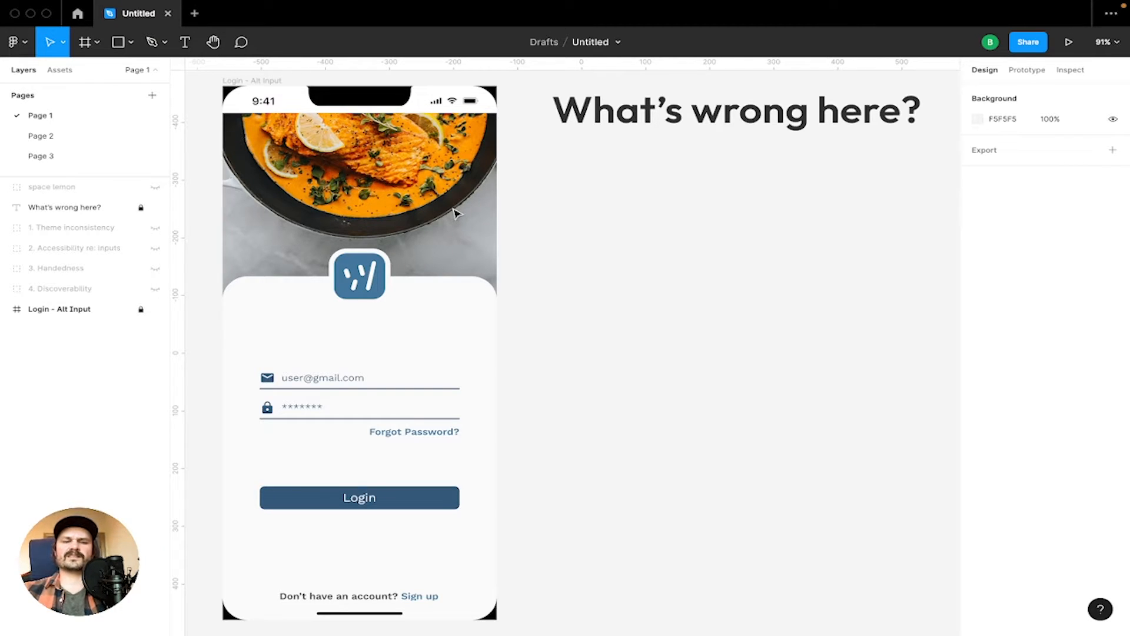
Show and lock the annotation groups 1. Theme inconsistency, 2. Accessibility re: inputs, 3. Handedness and 4. Discoverability
left_click(156, 228)
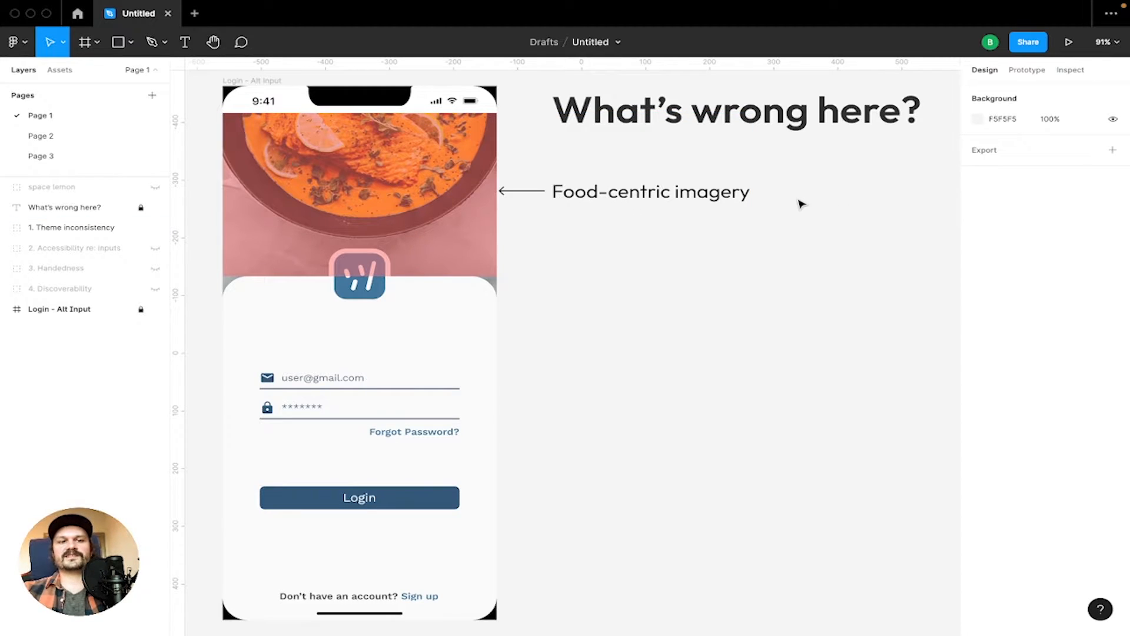
left_click(141, 227)
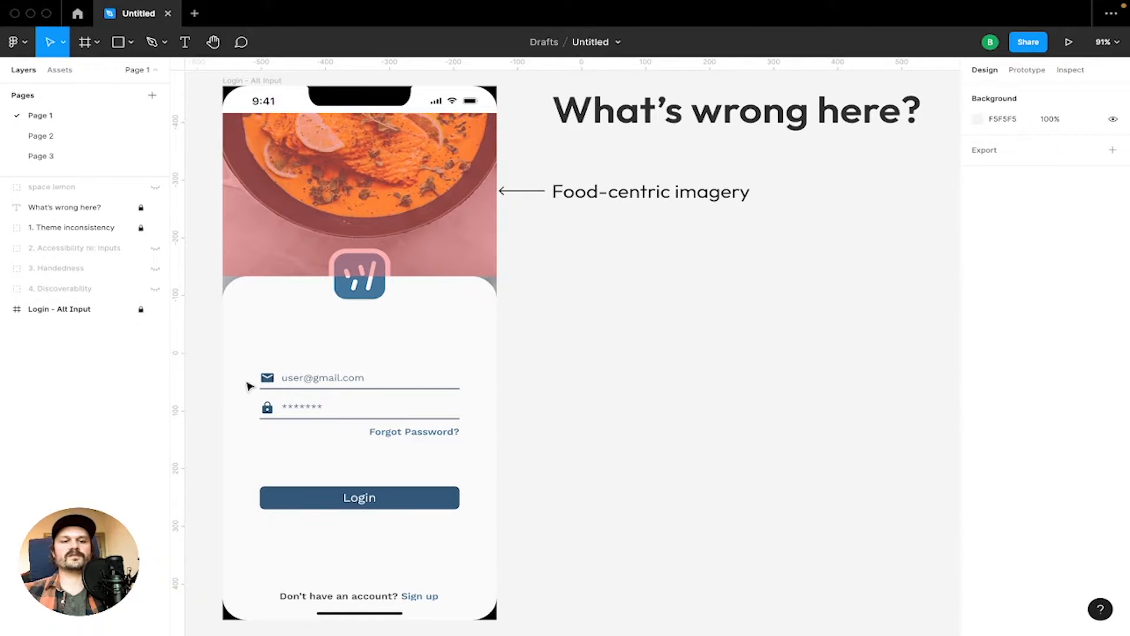
left_click(155, 249)
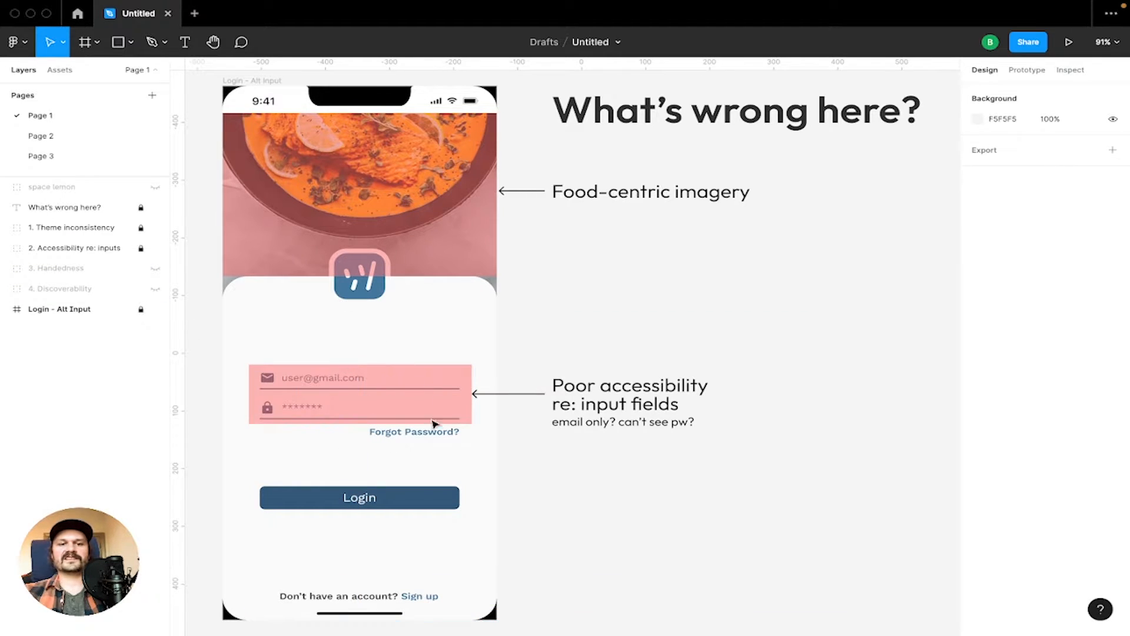
left_click(154, 268)
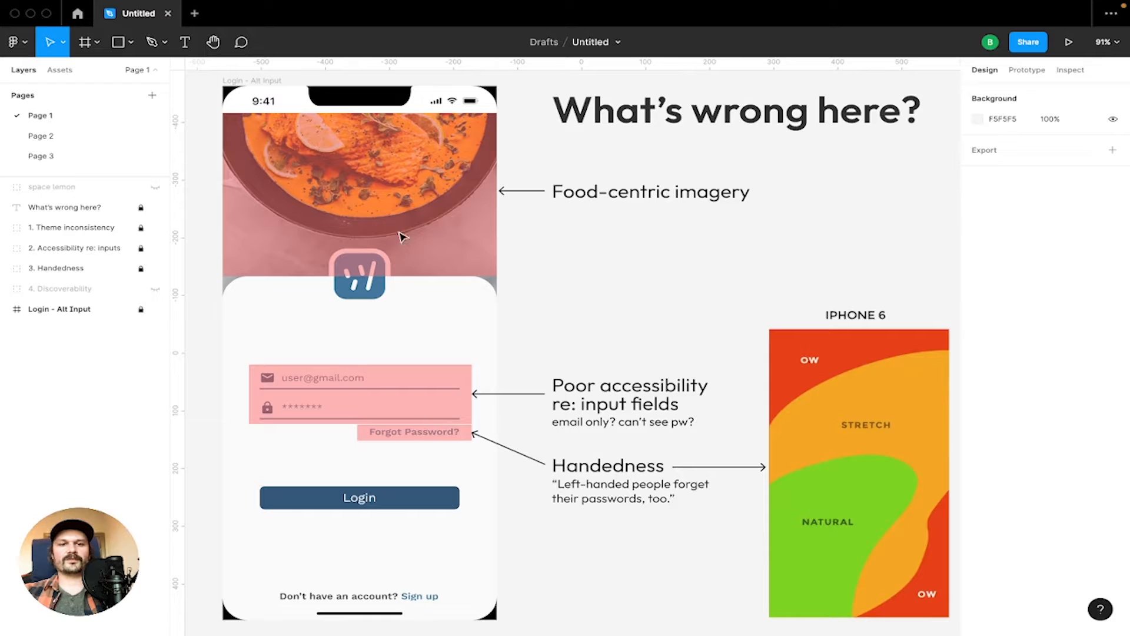
left_click(156, 289)
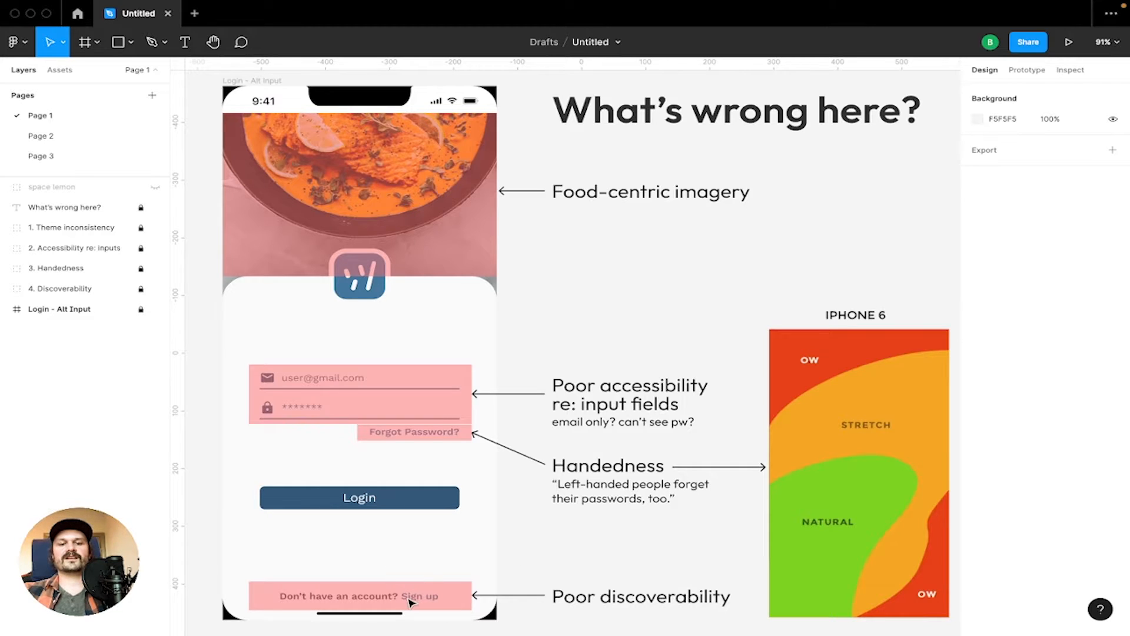
Examine the lettering of the Sign up link up close and review it against the rest of the annotated login screen
scroll(408, 601, "up", 10)
scroll(409, 602, "down", 3)
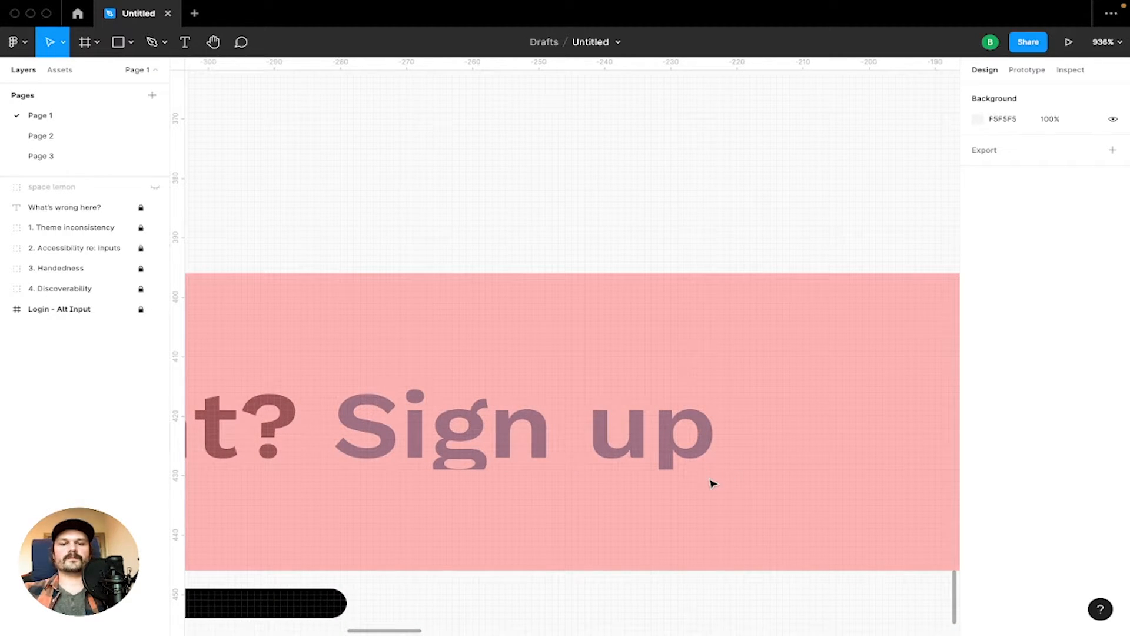
scroll(616, 495, "down", 2)
scroll(614, 493, "down", 10)
scroll(613, 493, "up", 10)
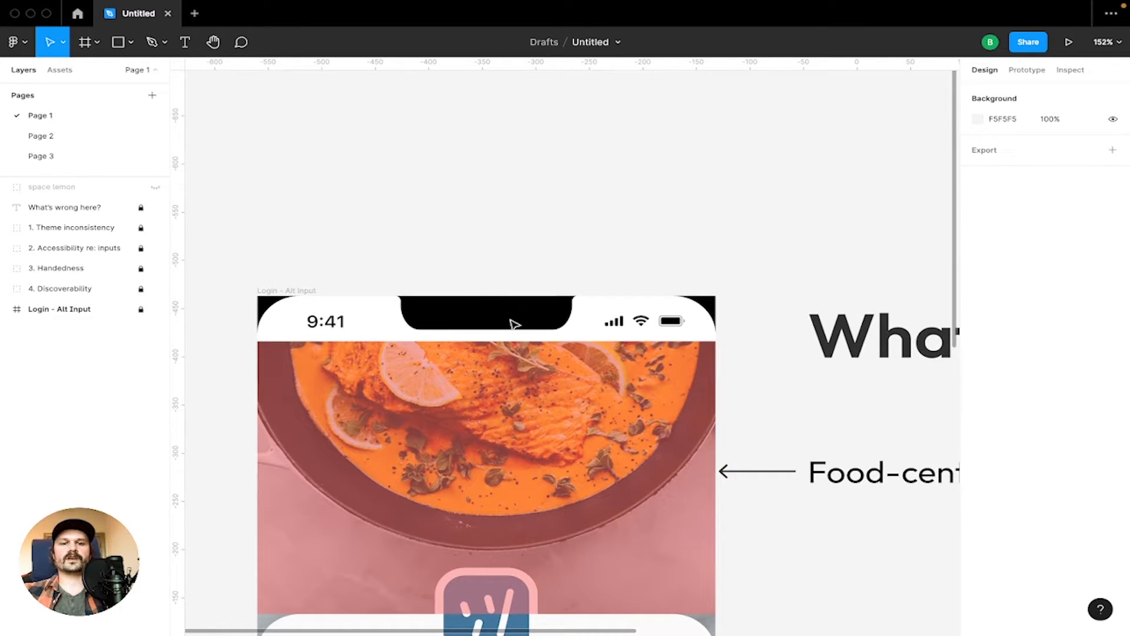
scroll(381, 310, "down", 10)
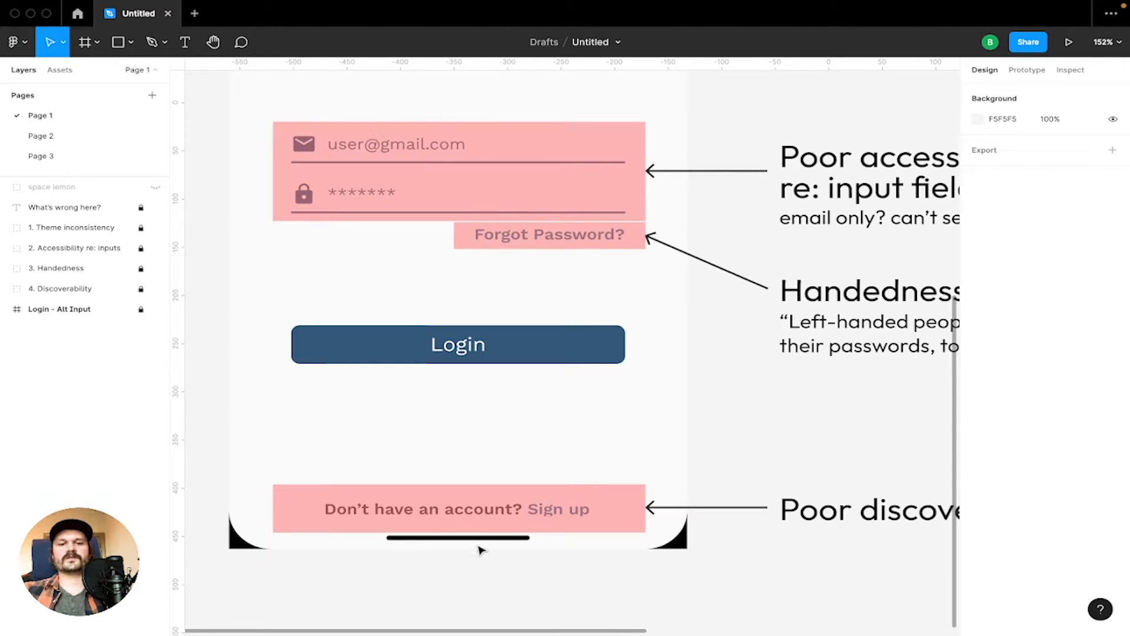
scroll(556, 536, "up", 5)
scroll(556, 536, "right", 5)
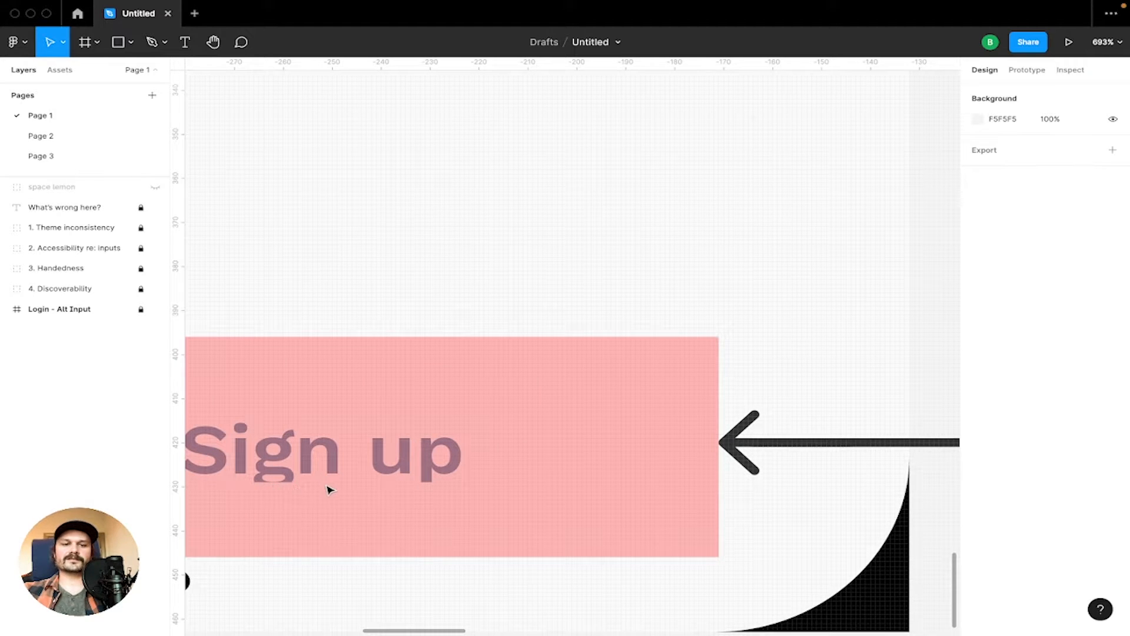
scroll(330, 489, "left", 5)
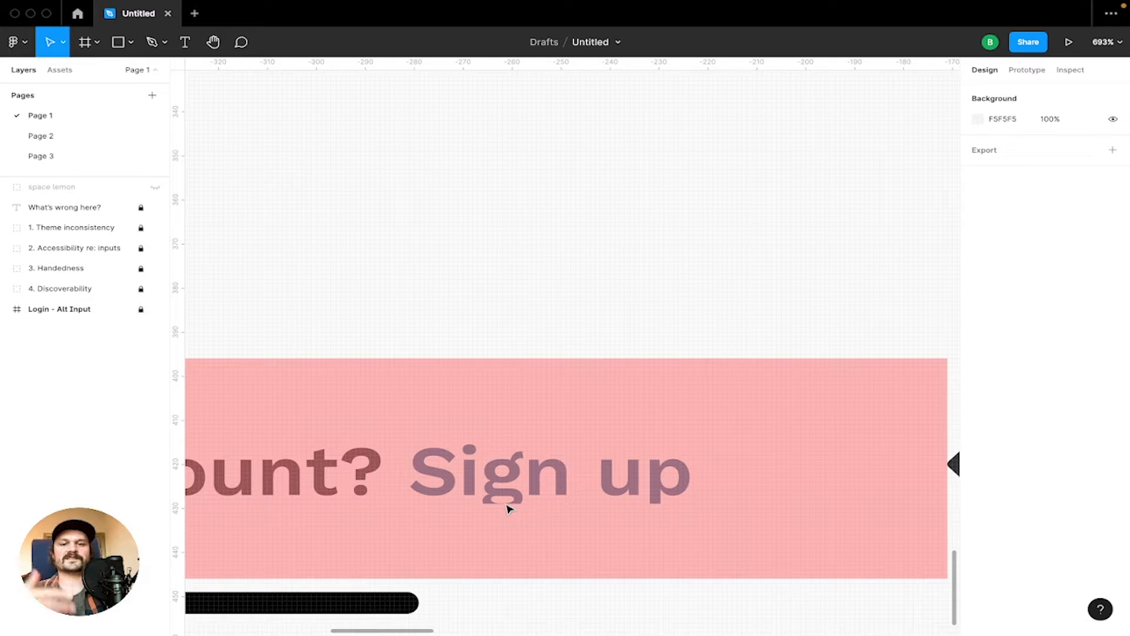
scroll(508, 505, "up", 10)
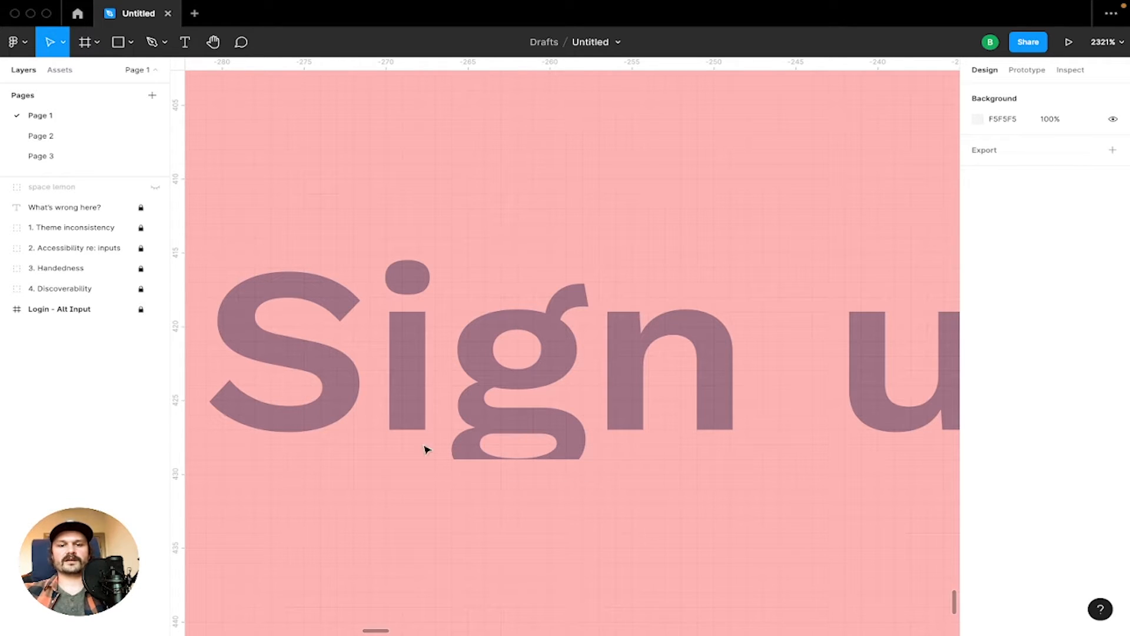
scroll(517, 474, "down", 15)
scroll(517, 475, "down", 5)
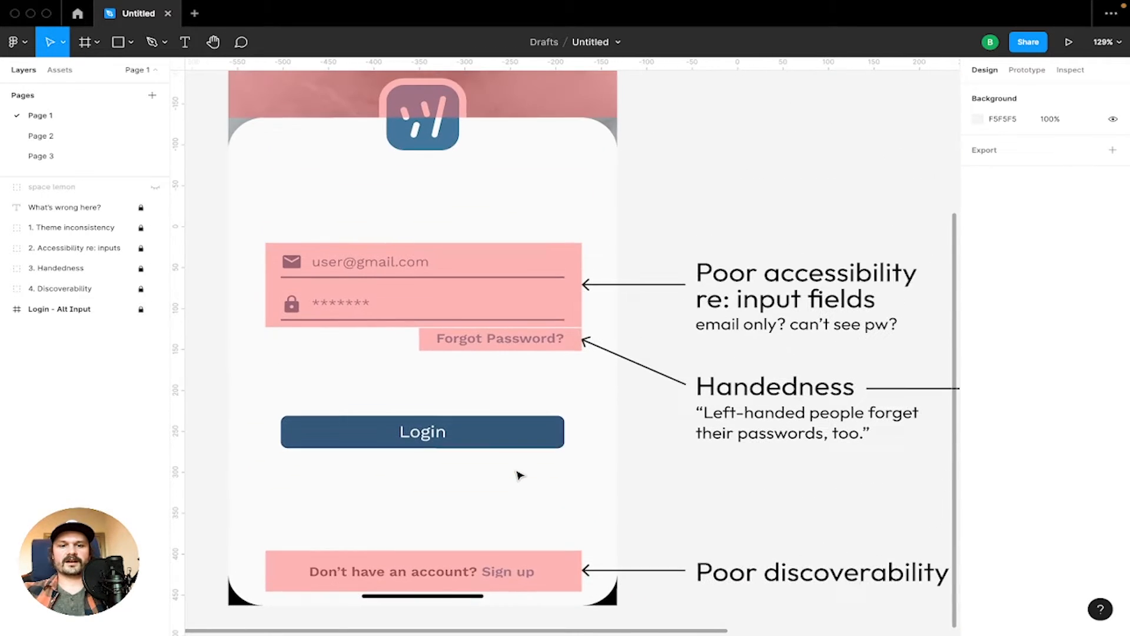
scroll(517, 473, "up", 5)
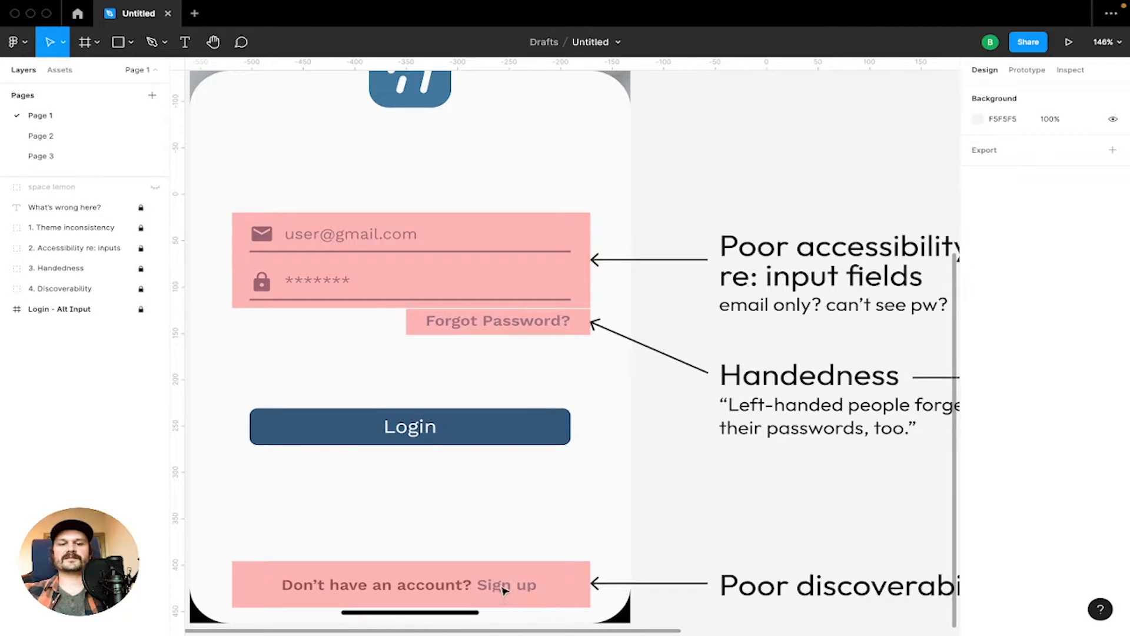
scroll(505, 589, "down", 5)
scroll(509, 589, "right", 3)
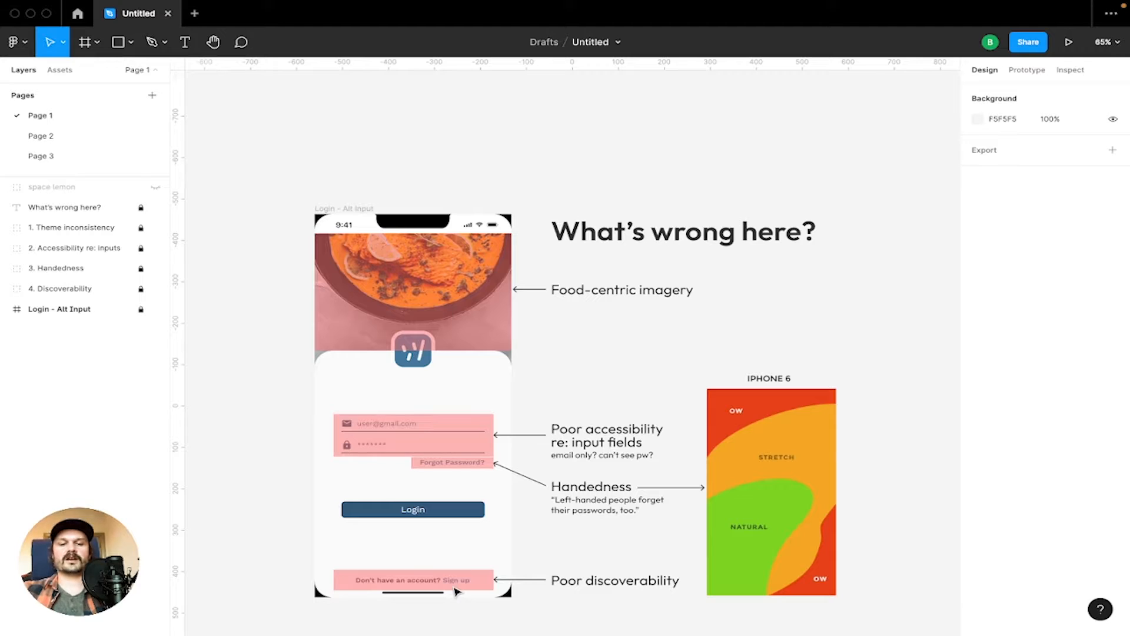
scroll(510, 570, "down", 1)
scroll(509, 570, "right", 1)
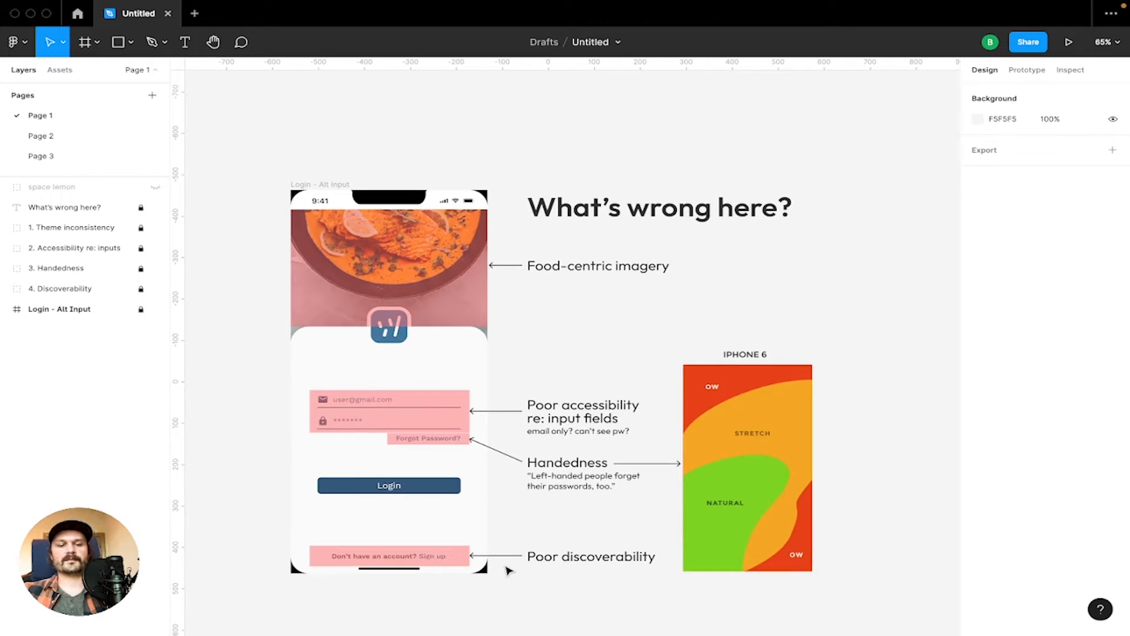
key("shift+1")
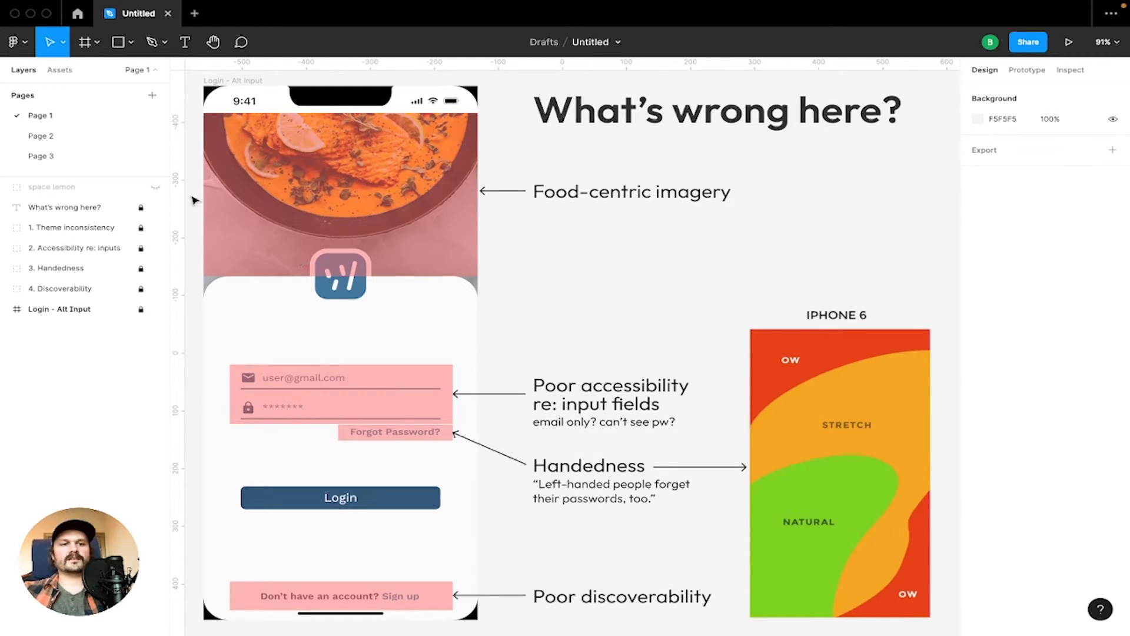
Read the interface design quotes beside the login screen on Page 2
left_click(41, 135)
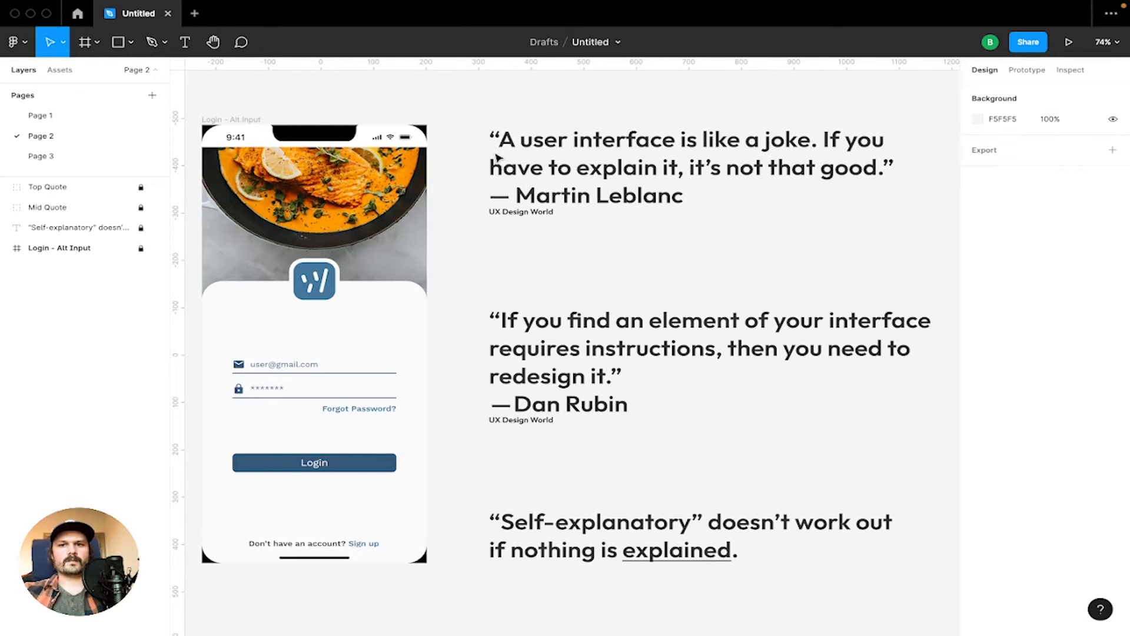
scroll(496, 158, "down", 1)
key("shift+1")
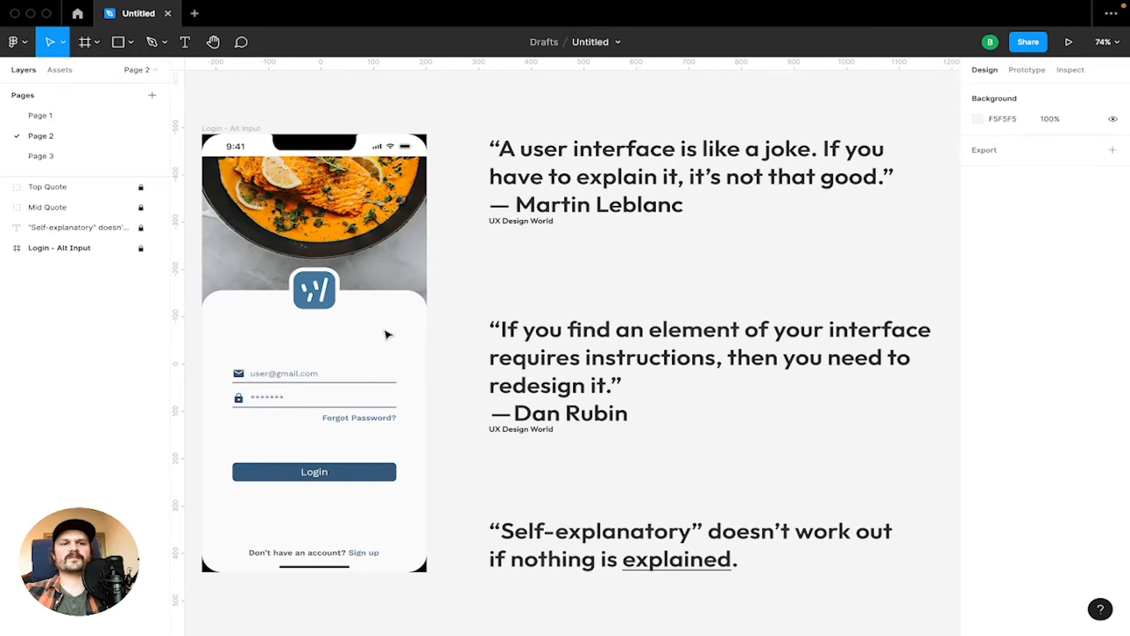
left_click(69, 118)
left_click(69, 137)
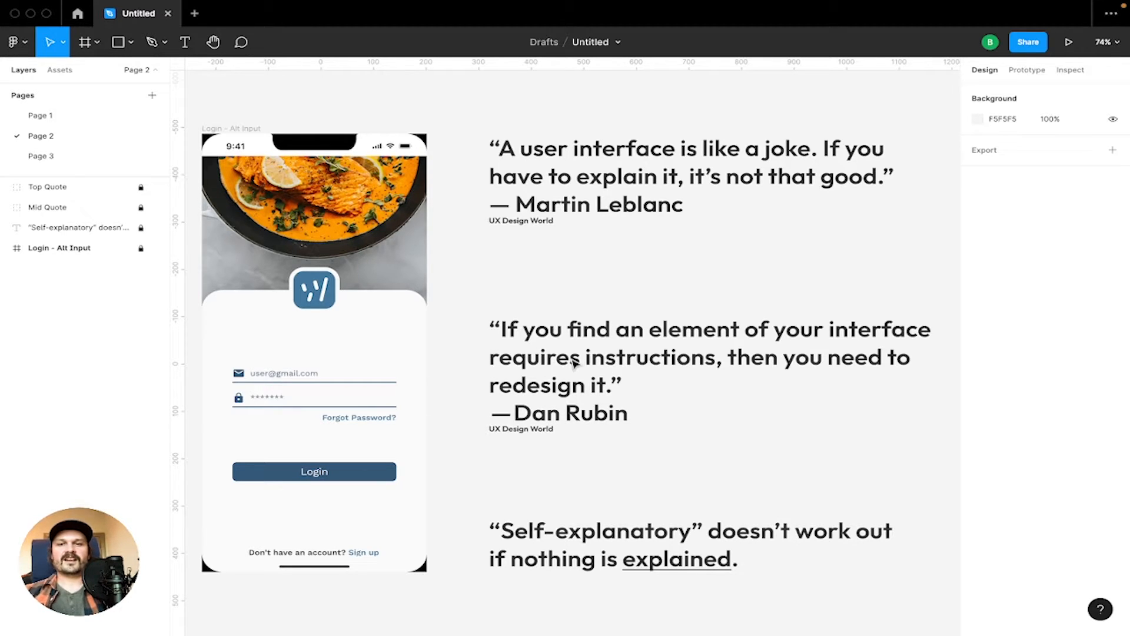
scroll(575, 363, "down", 1)
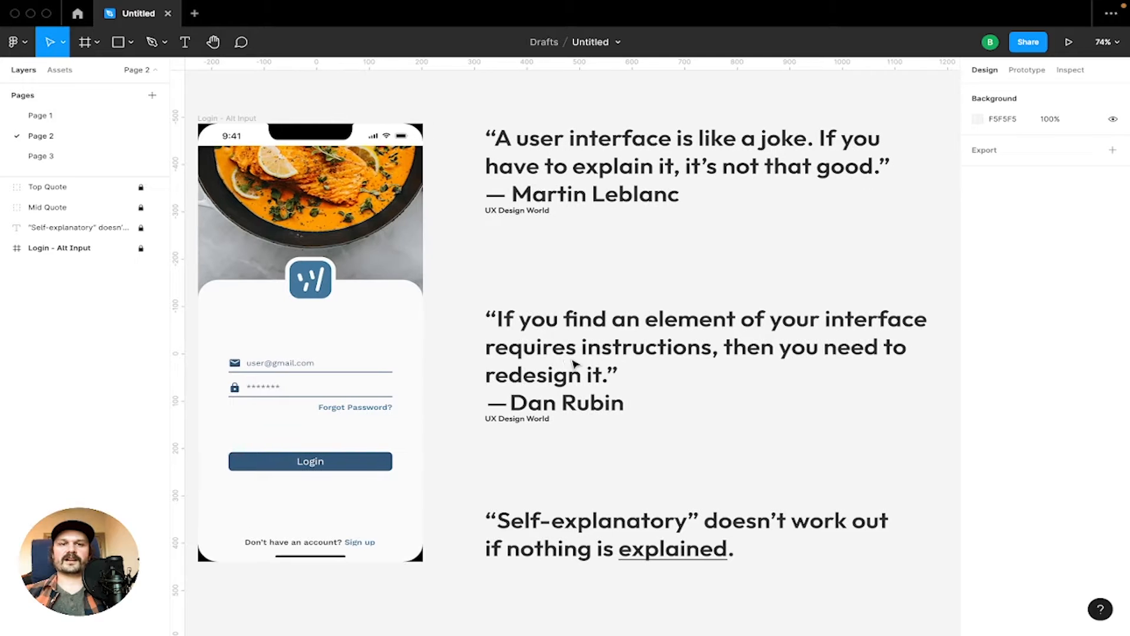
scroll(574, 362, "up", 1)
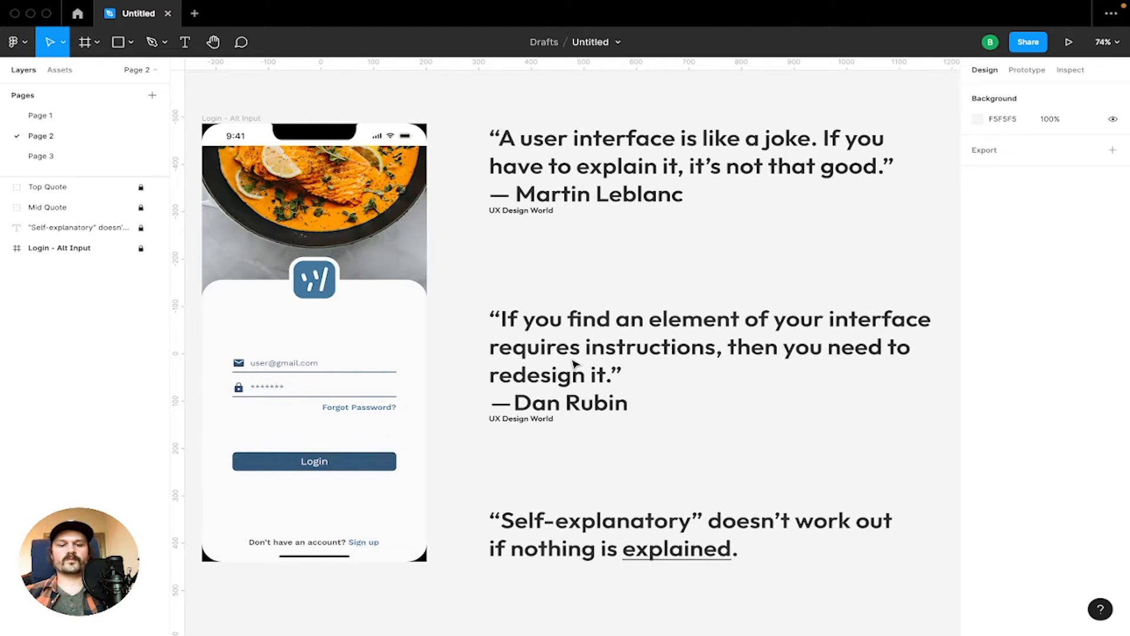
key("shift+1")
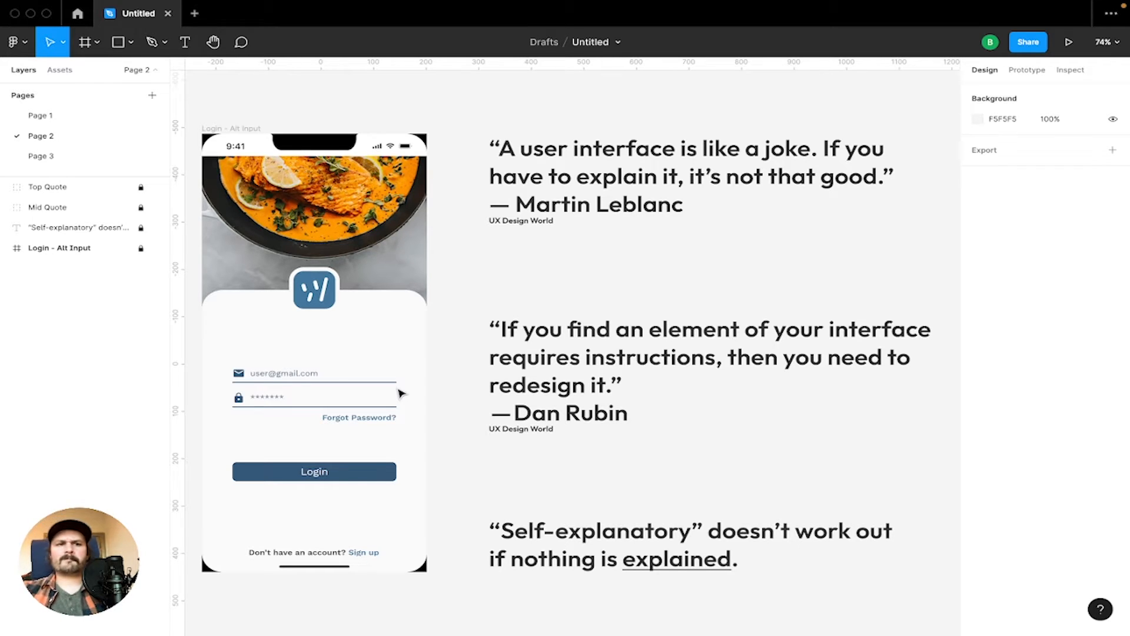
Open Page 3 and compare its login screen with the annotated issues on Page 1
left_click(47, 156)
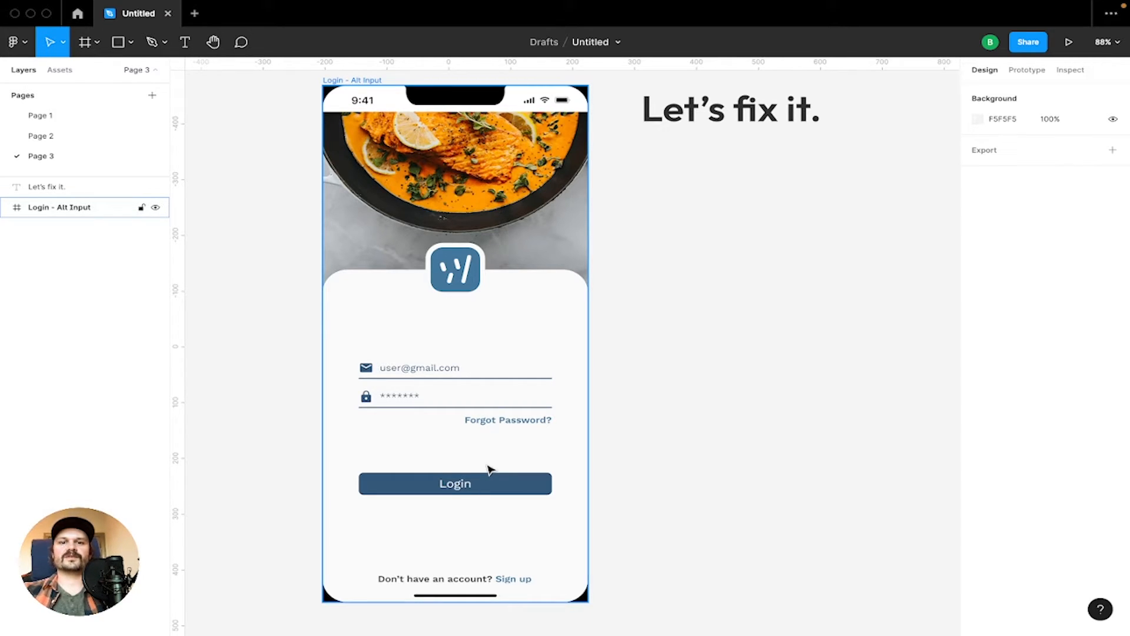
left_click(606, 372)
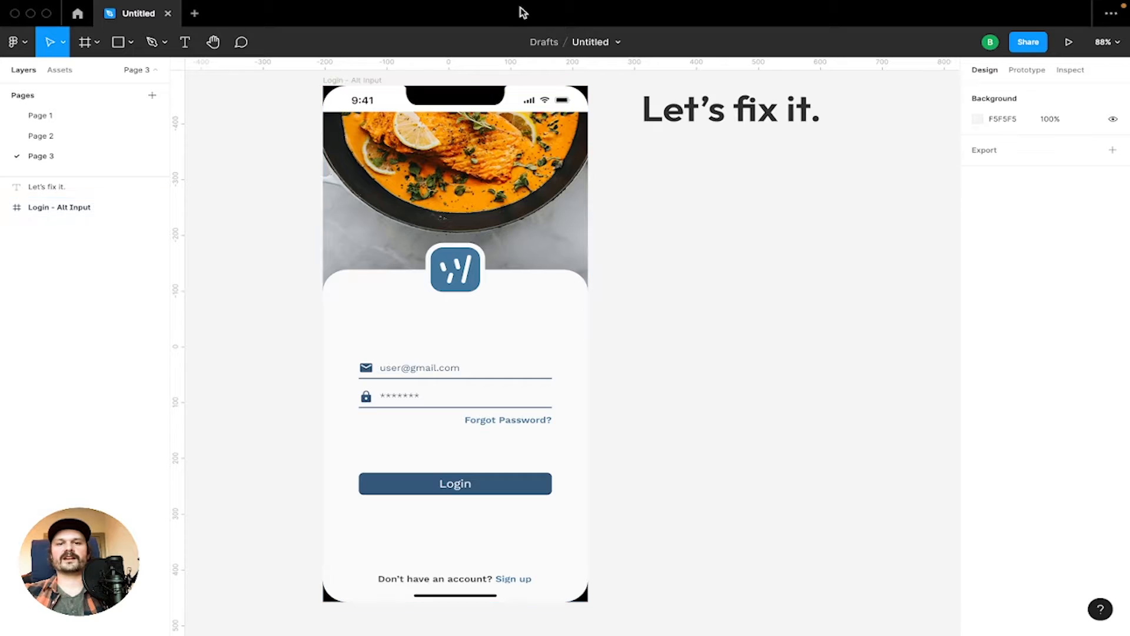
left_click(57, 117)
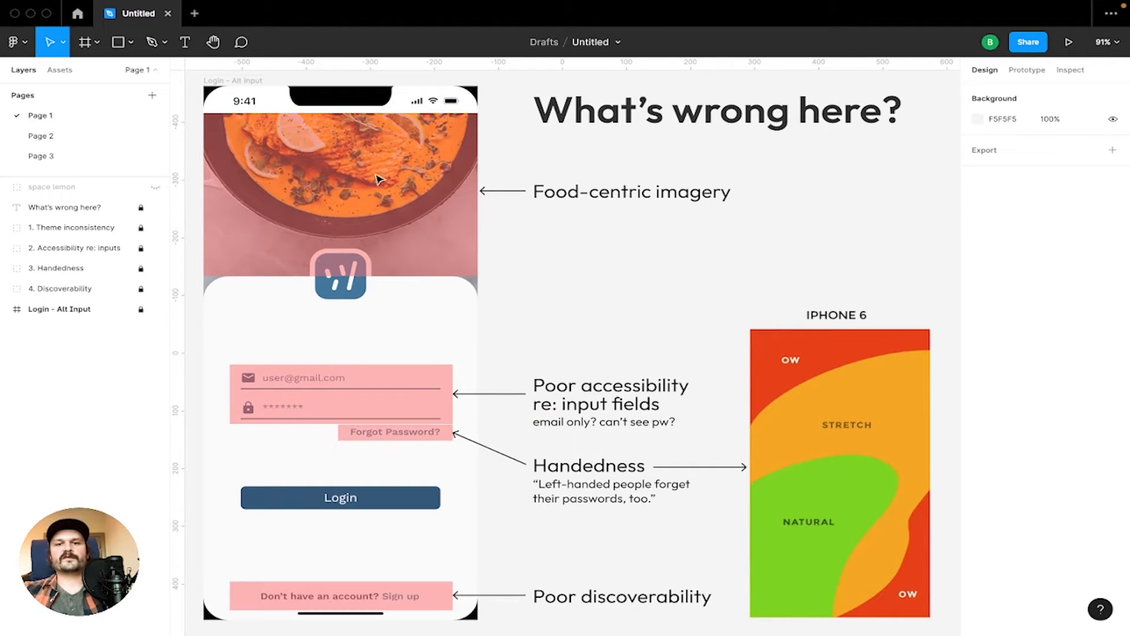
left_click(57, 157)
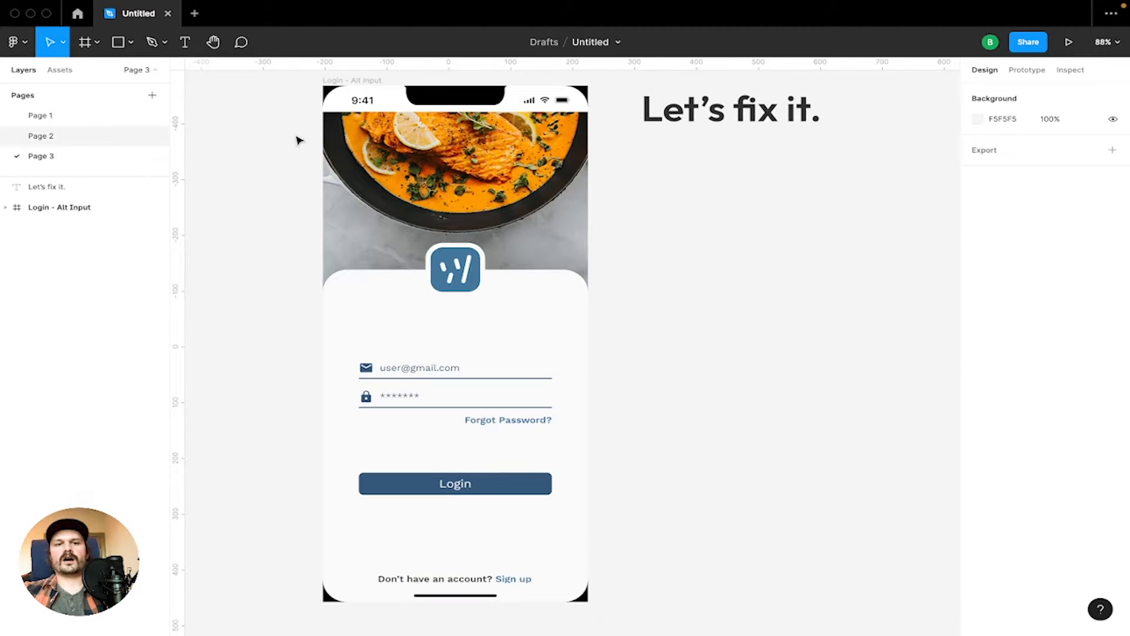
Open the image chooser for the login header's picture fill and go to the Springboard Projects folder in Documents
left_click(488, 186)
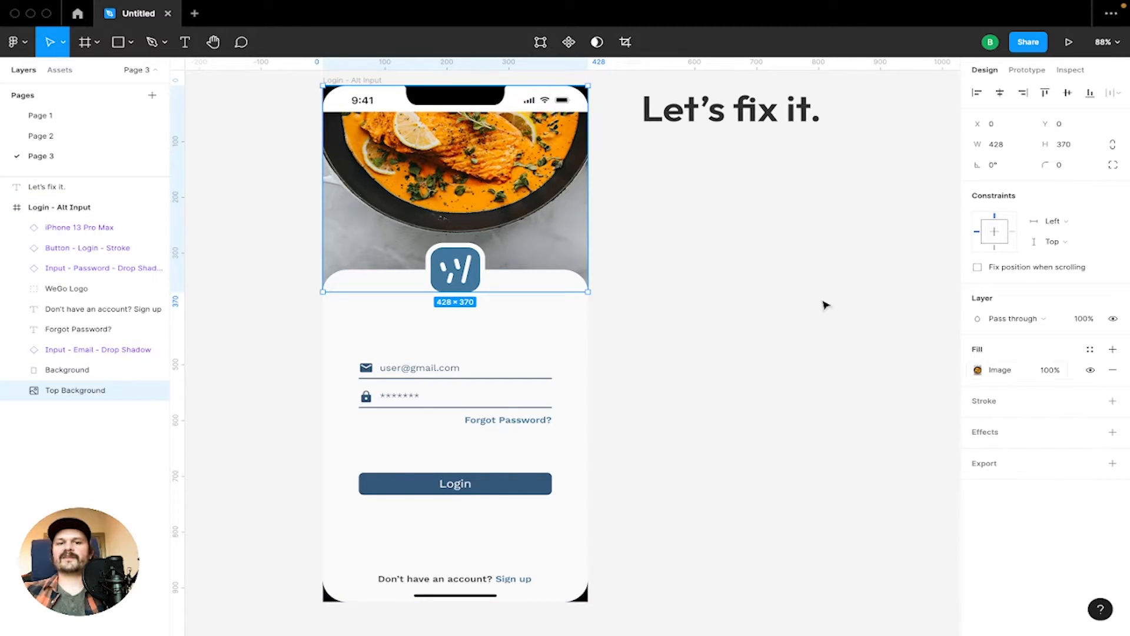
left_click(989, 373)
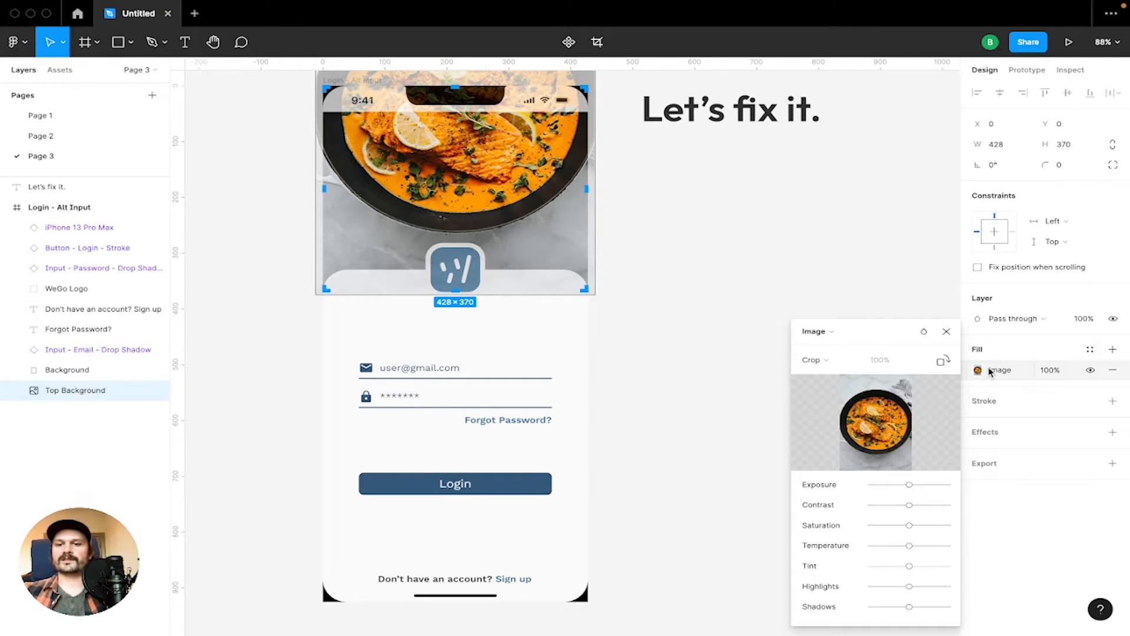
mouse_move(886, 406)
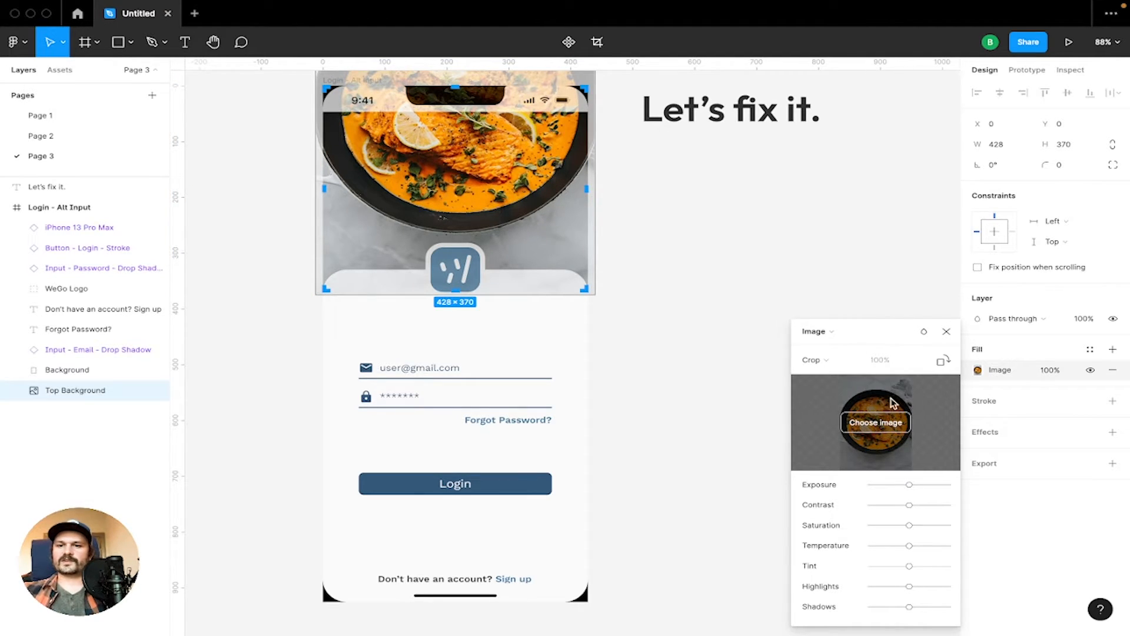
left_click(881, 427)
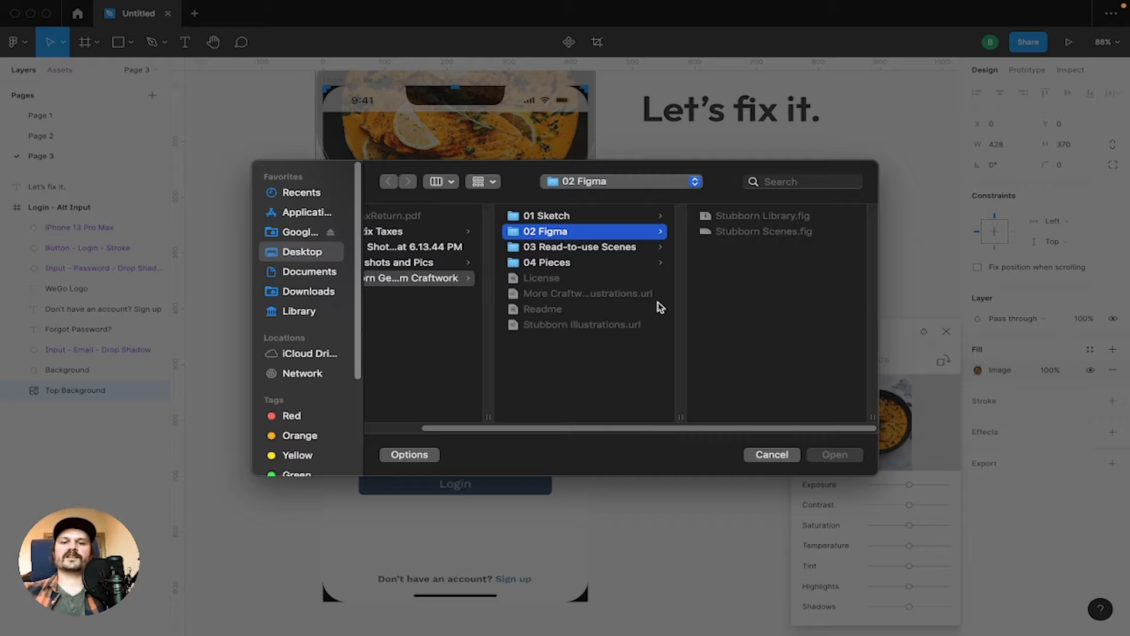
key("Left")
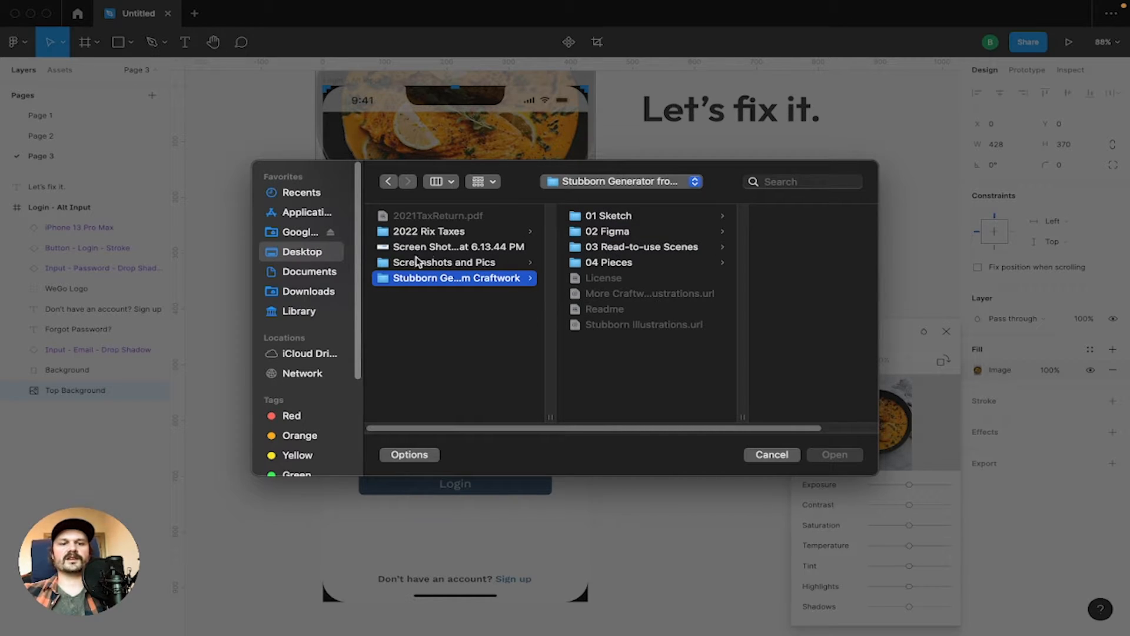
left_click(323, 273)
left_click(447, 289)
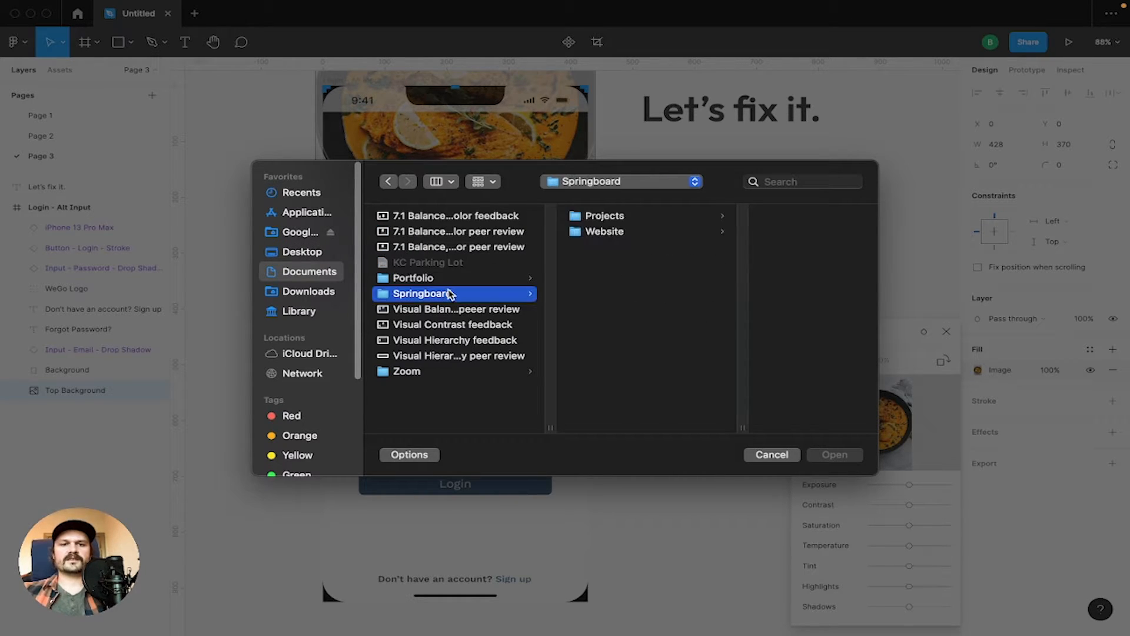
left_click(614, 216)
scroll(766, 307, "down", 5)
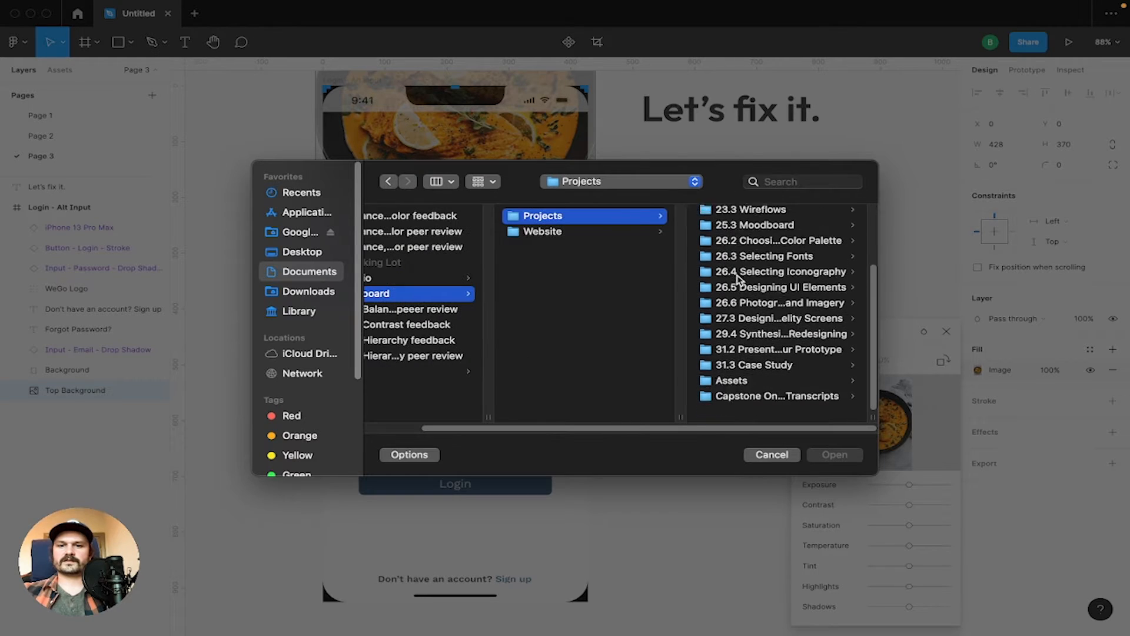
Look through the image files in the 31.3 Case Study and 31.2 Present Your Prototype folders for a replacement header photo
left_click(722, 376)
left_click(630, 363)
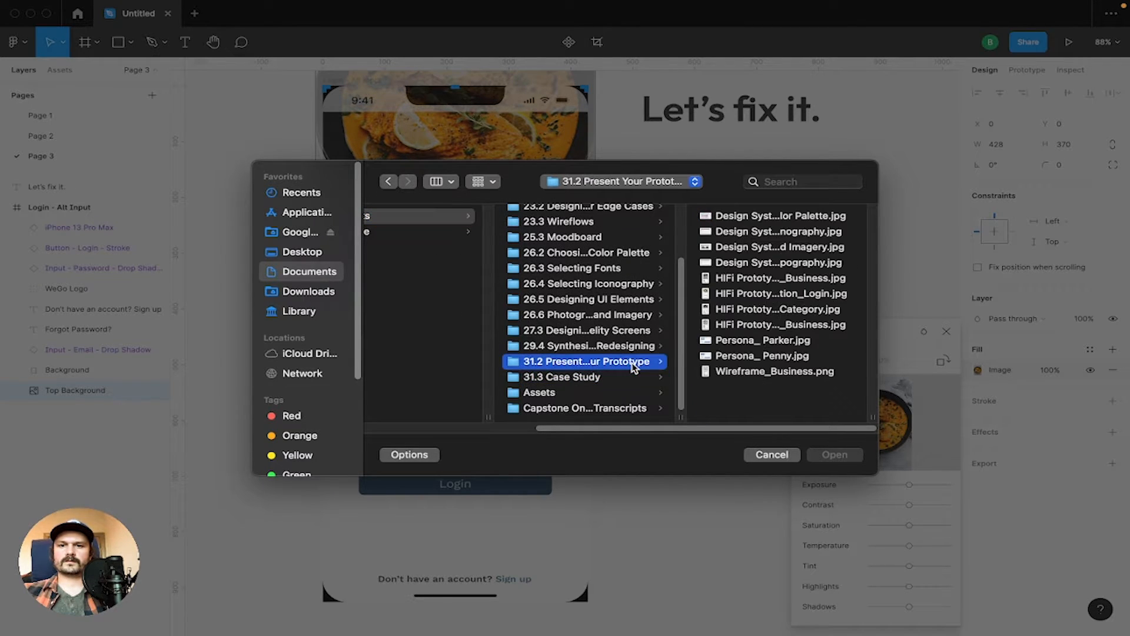
left_click(625, 377)
key("Right")
key("Right")
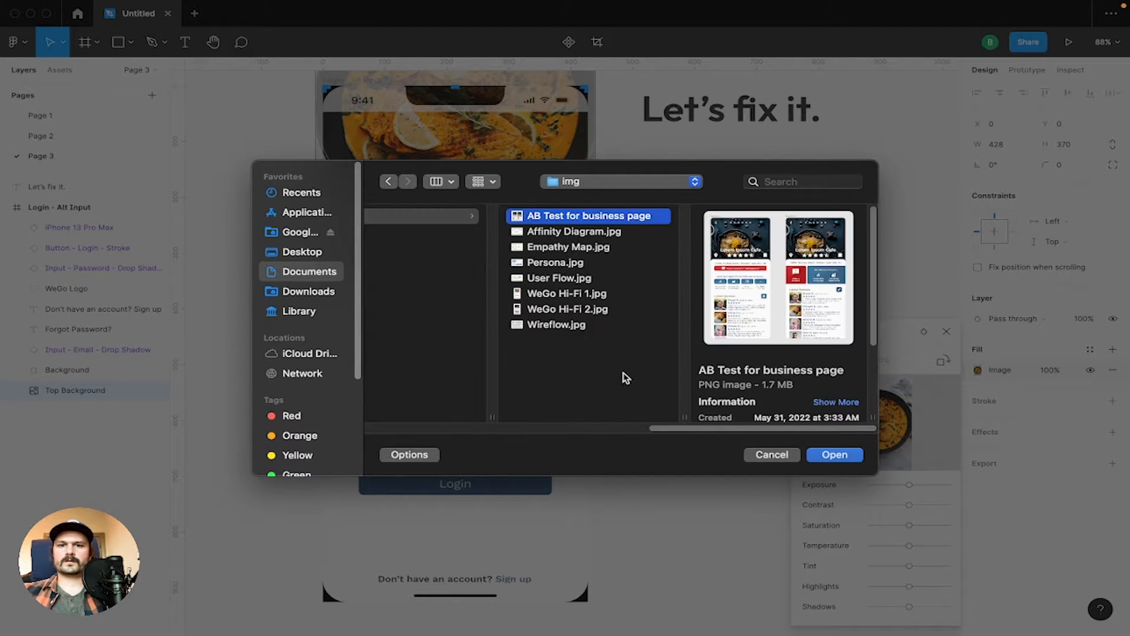
key("Down")
key("Down")
key("Down")
key("Down")
key("Down")
key("Down")
key("Down")
key("Left")
key("Left")
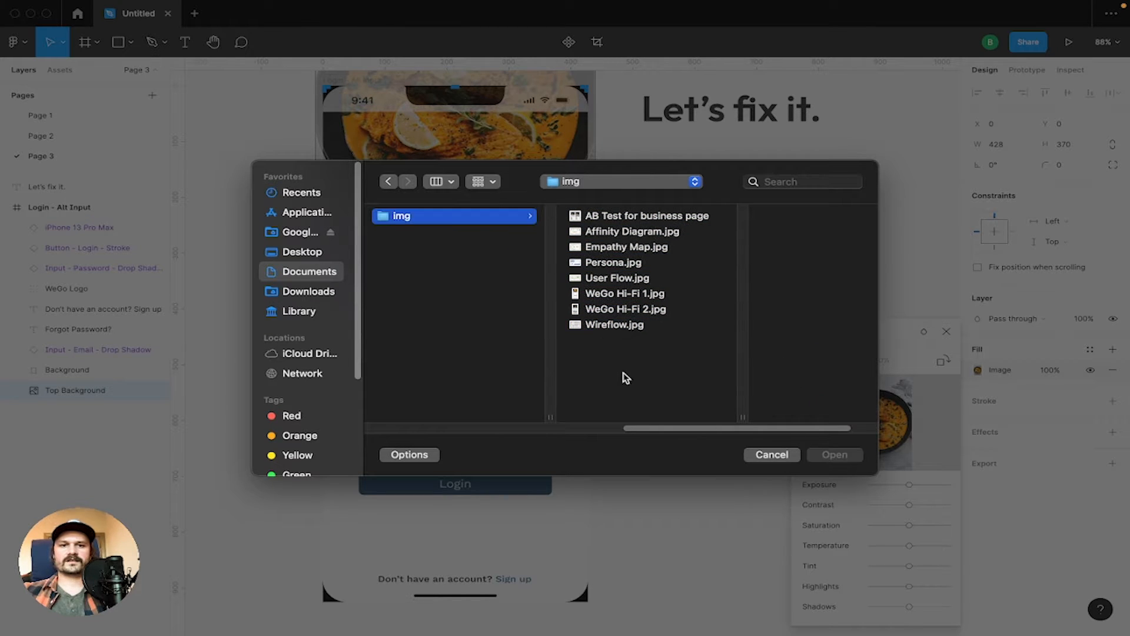
key("Up")
key("Right")
key("Down")
key("Down")
key("Down")
key("Down")
key("Down")
key("Down")
key("Down")
key("Down")
key("Down")
key("Down")
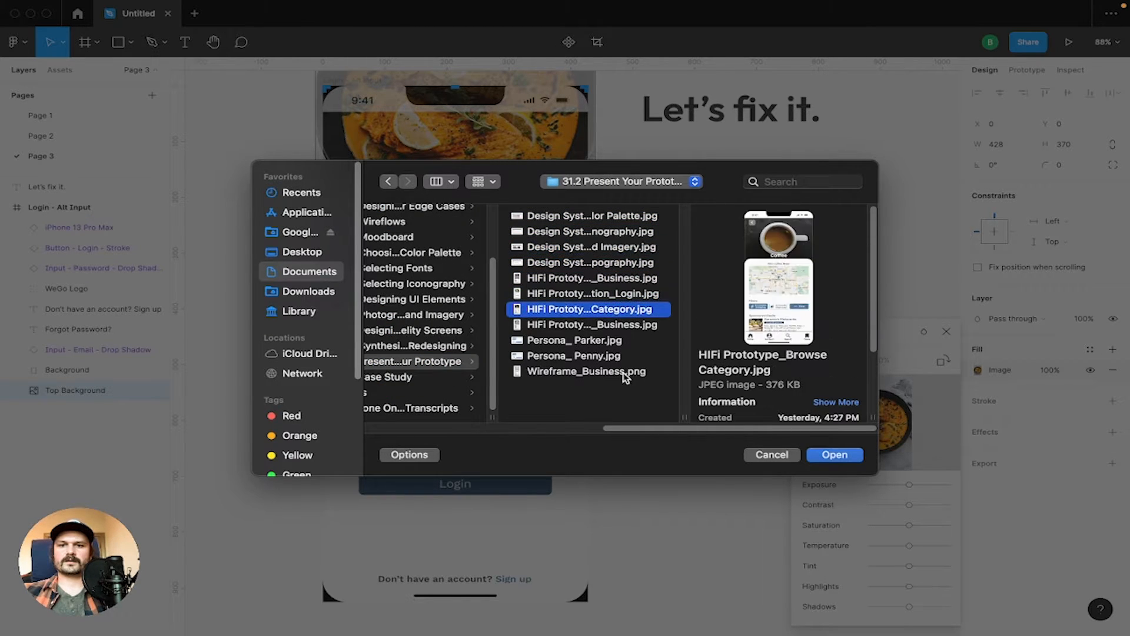
Go to the 29.4 project folder, look through its Mockup Images subfolder, and return to its img subfolder
key("Left")
key("Up")
key("Right")
key("Down")
key("Up")
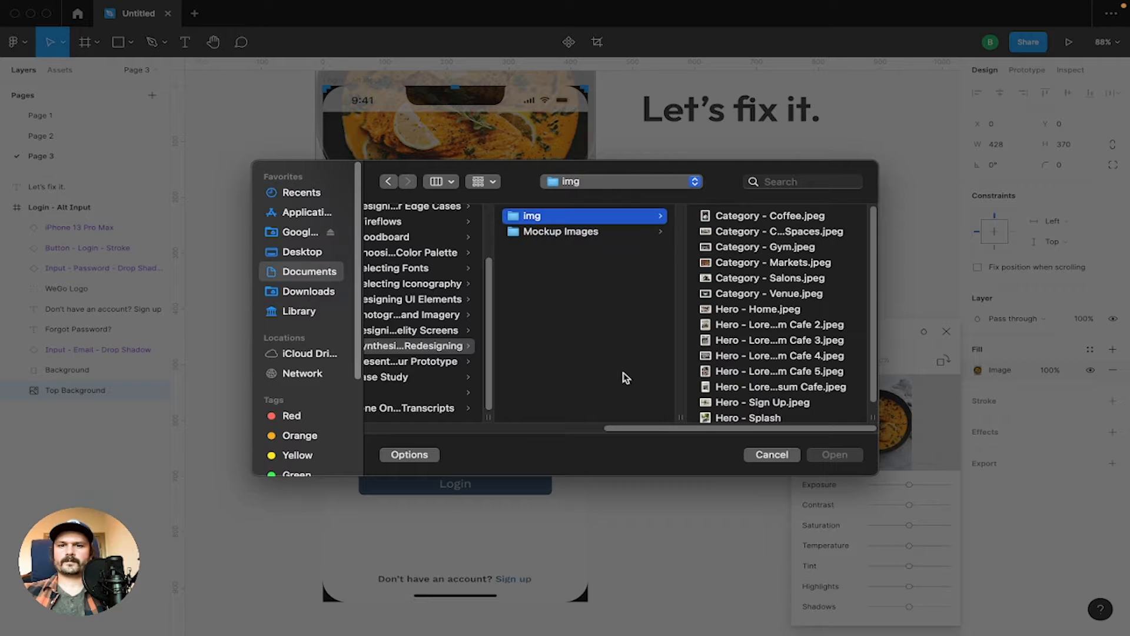
key("Down")
key("Right")
key("Down")
key("Down")
key("Down")
key("Left")
key("Up")
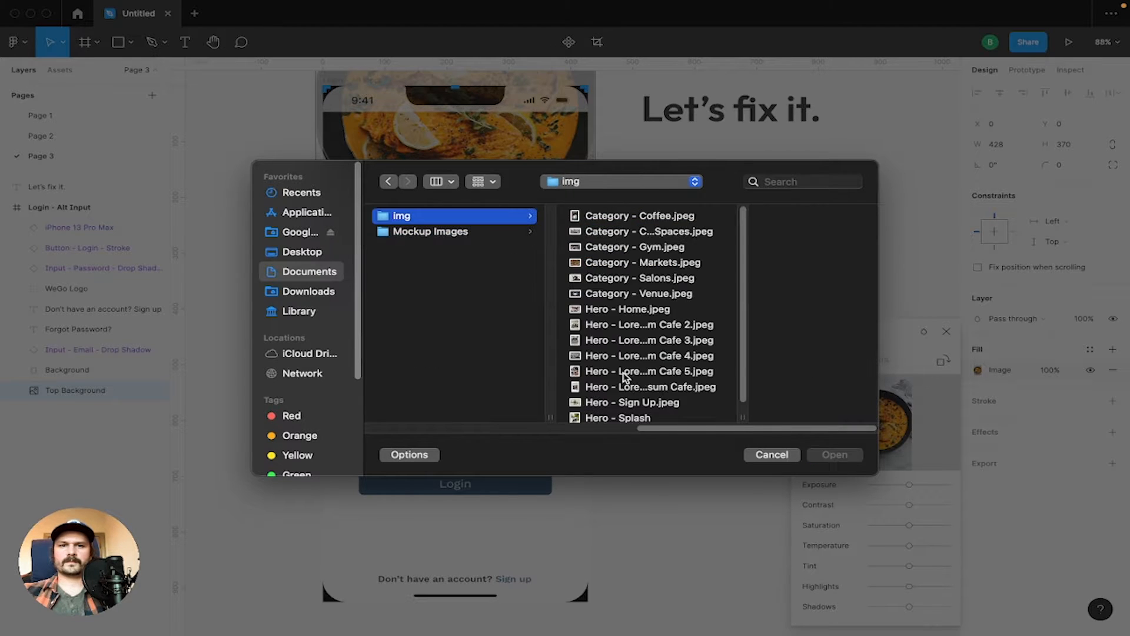
Replace the food header image with the img folder's photo of a man in a wheelchair using a laptop outdoors
key("Right")
key("Down")
key("Down")
key("Down")
key("Down")
key("Down")
key("Down")
key("Down")
key("Down")
key("Down")
key("Down")
key("Down")
key("Down")
key("Down")
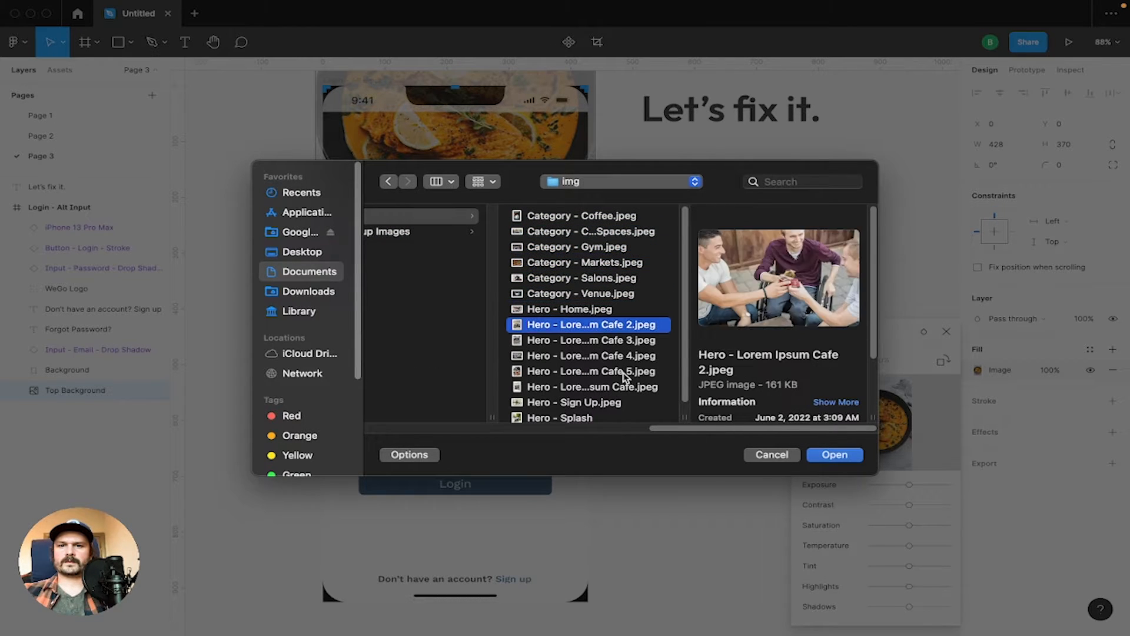
key("Return")
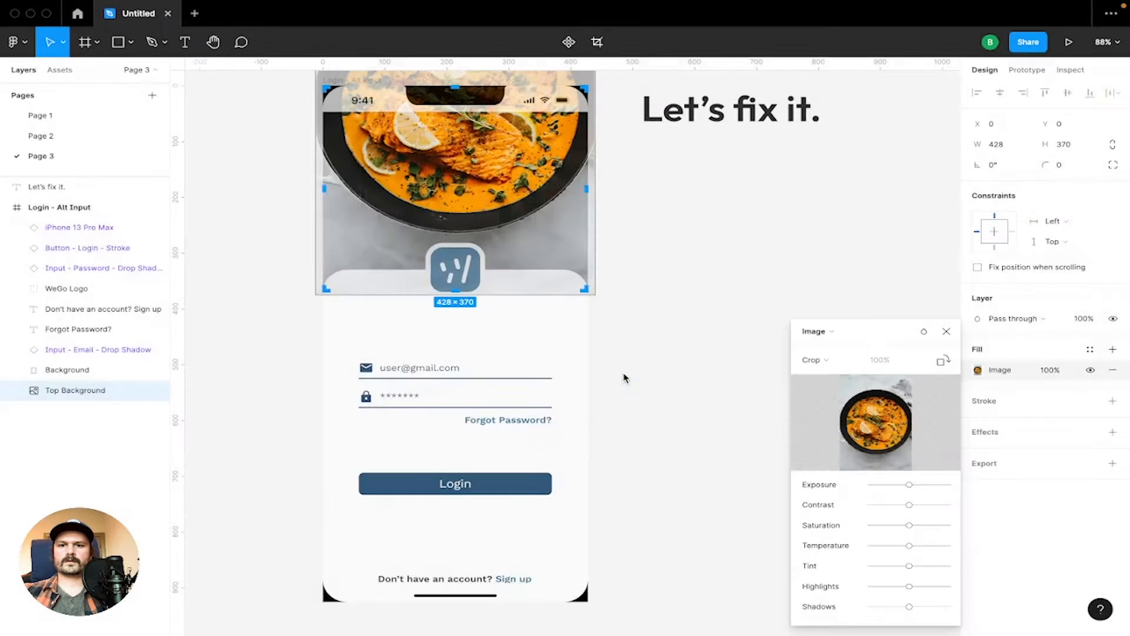
Shift the cropped header photo downward within its frame to bring the man's face into view
scroll(595, 297, "up", 3)
double_click(591, 294)
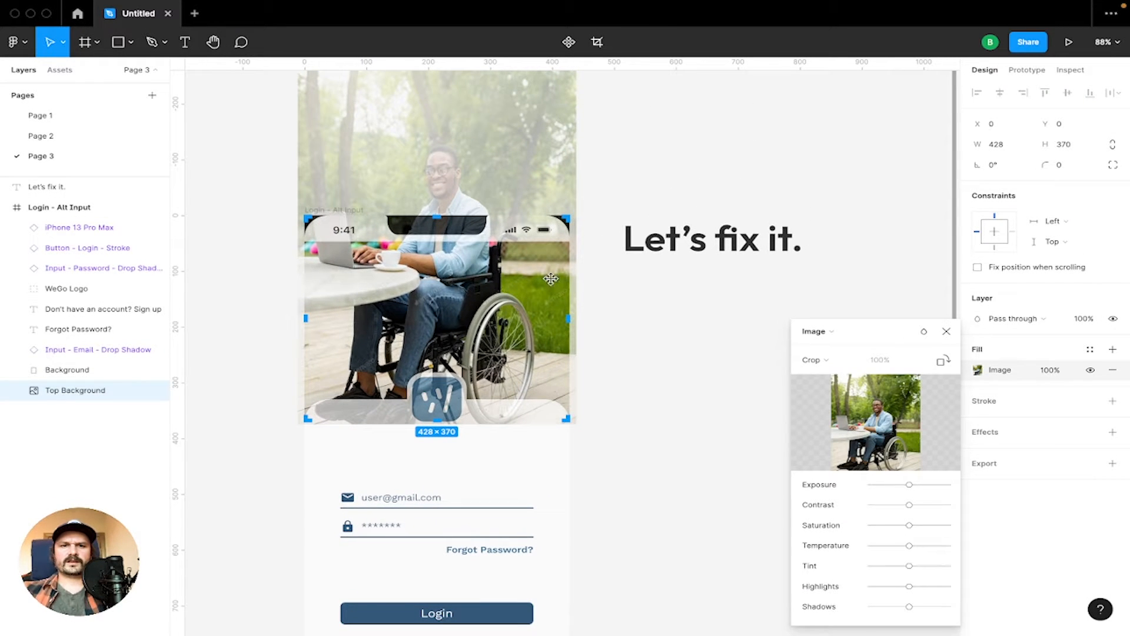
left_click_drag(479, 291, 472, 373)
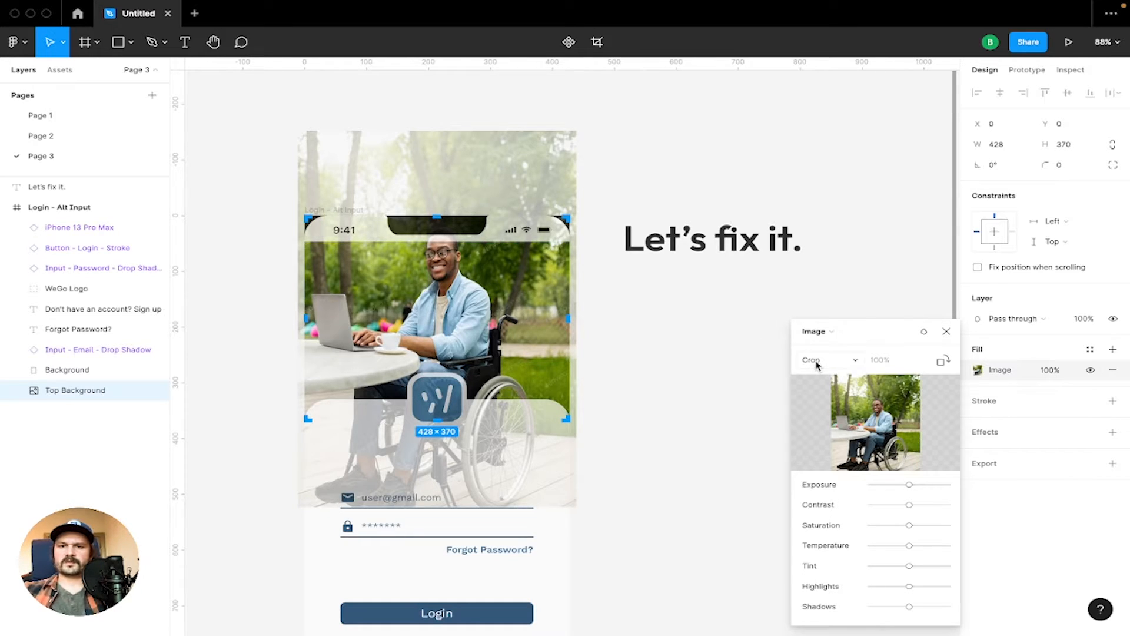
Set the header photo's scaling mode to Fill and deselect it
left_click(815, 360)
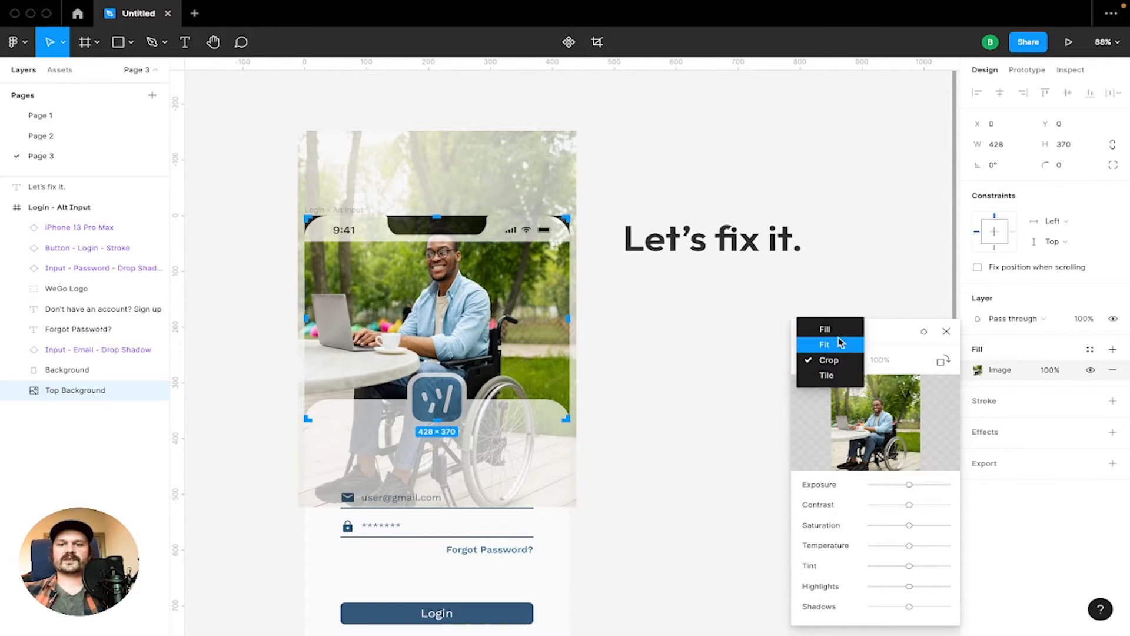
left_click(841, 344)
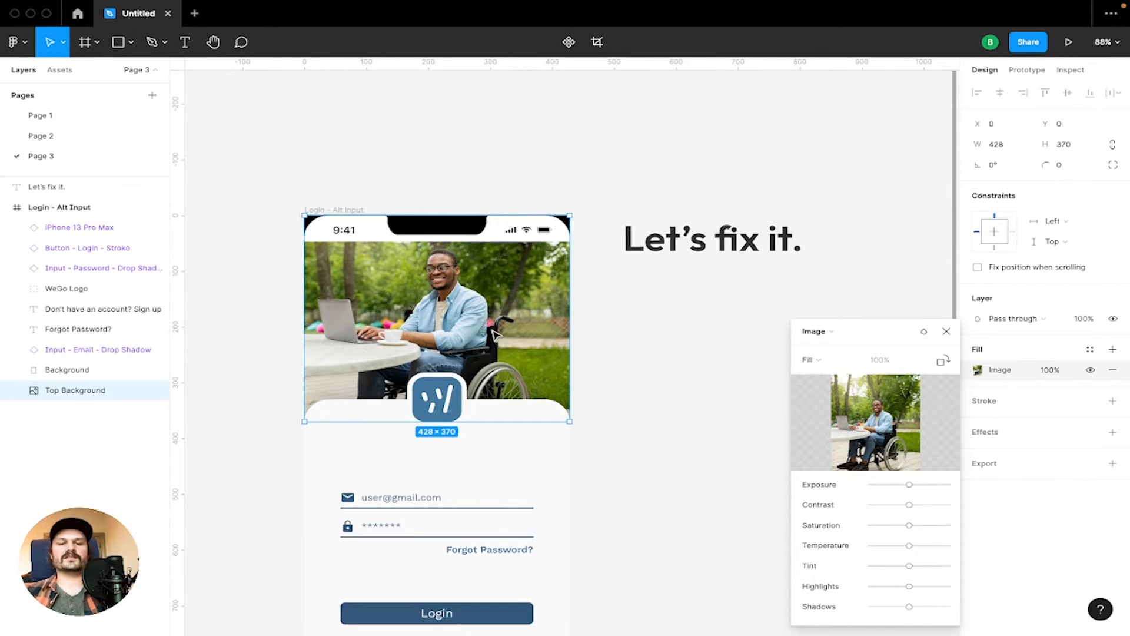
left_click(740, 381)
left_click(671, 378)
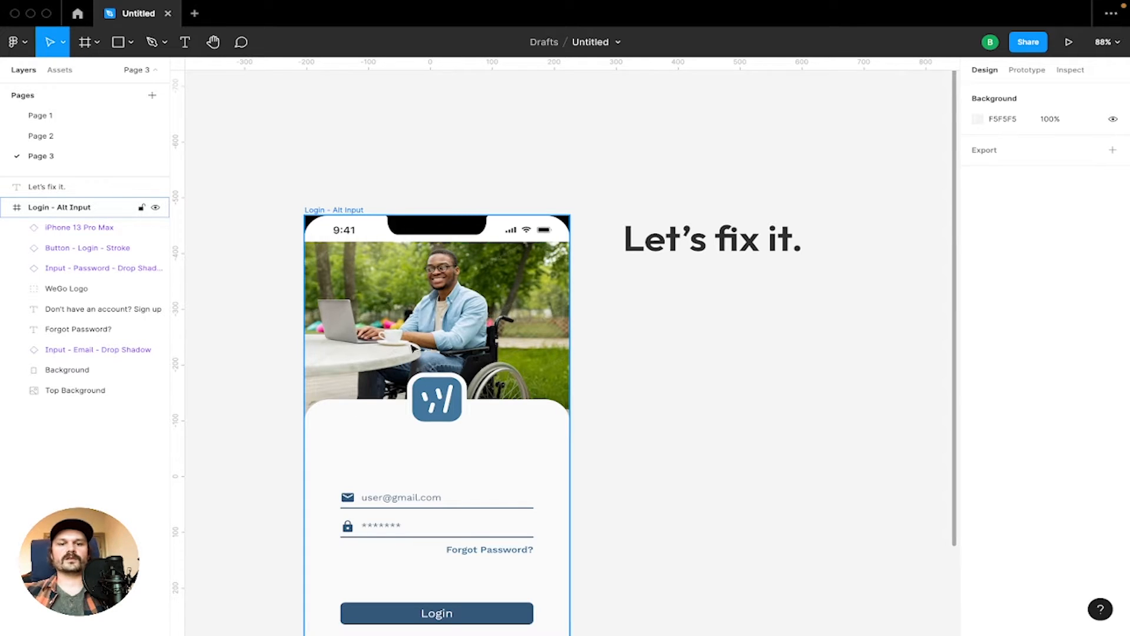
Review the whole login screen with its new header photo on Page 3
left_click(351, 212)
left_click(709, 353)
scroll(710, 354, "down", 3)
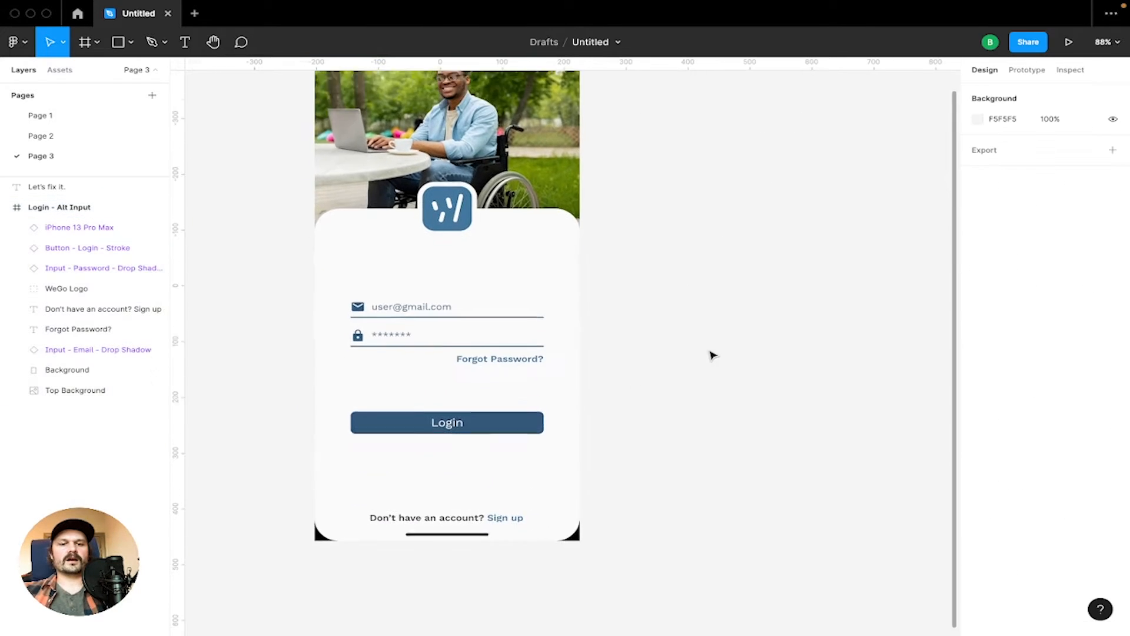
scroll(712, 355, "left", 1)
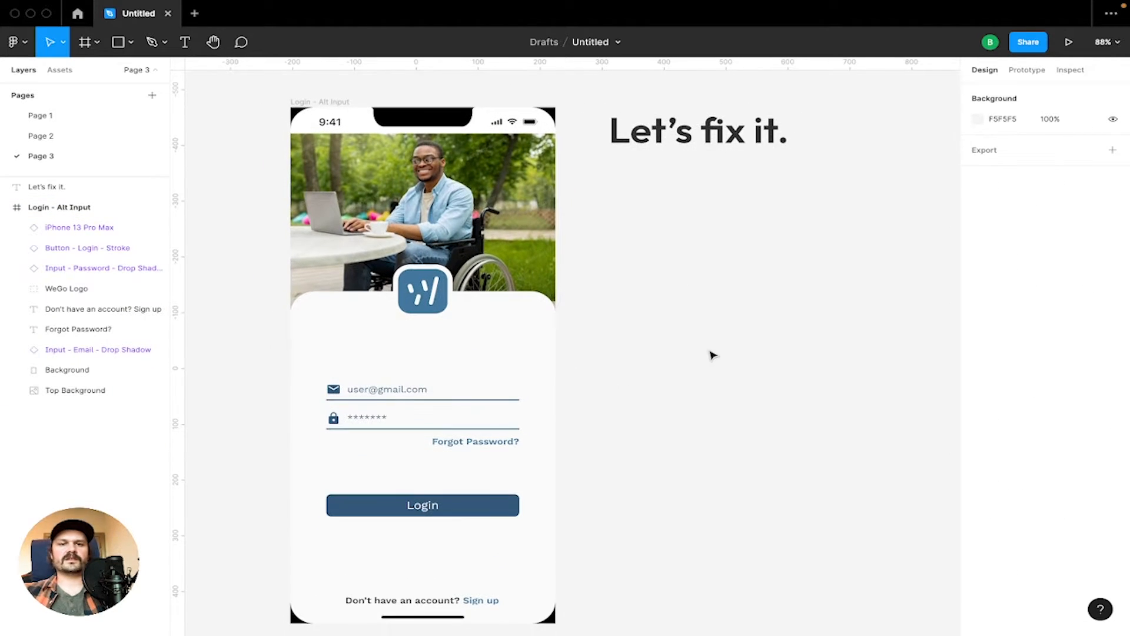
left_click(488, 251)
left_click(487, 251)
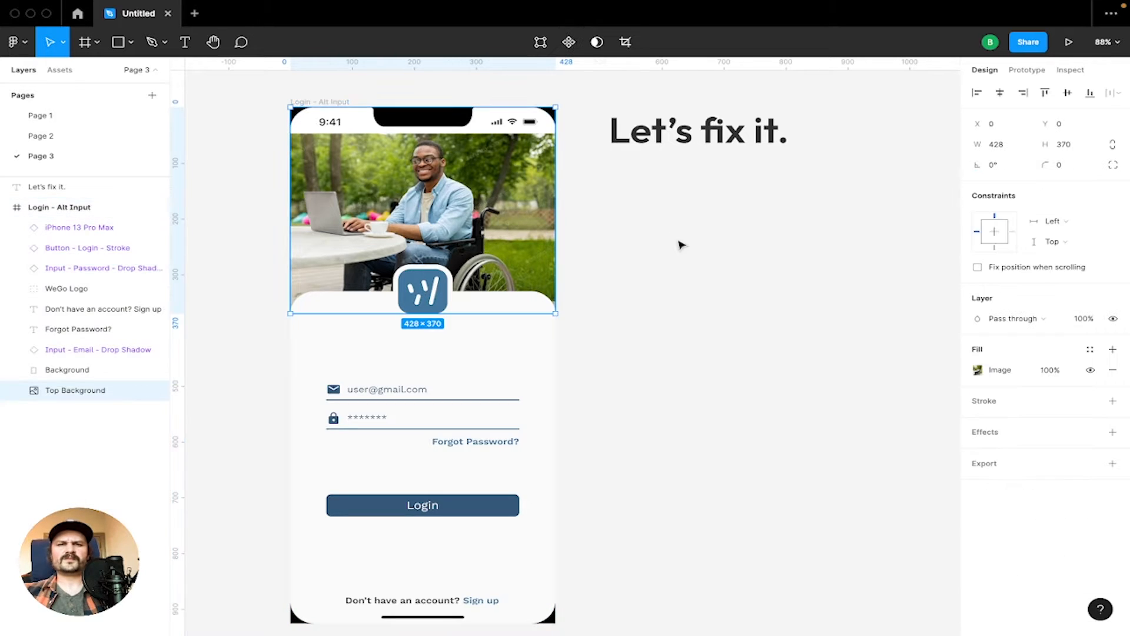
left_click(692, 252)
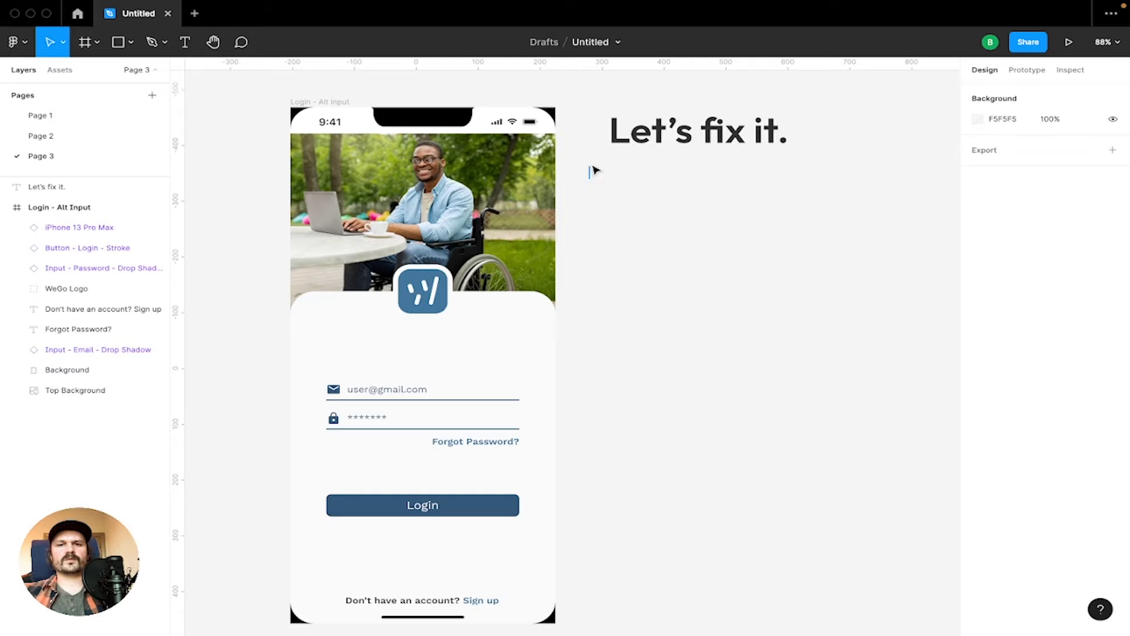
left_click_drag(591, 178, 828, 86)
left_click(823, 97)
left_click(699, 178)
left_click(827, 86)
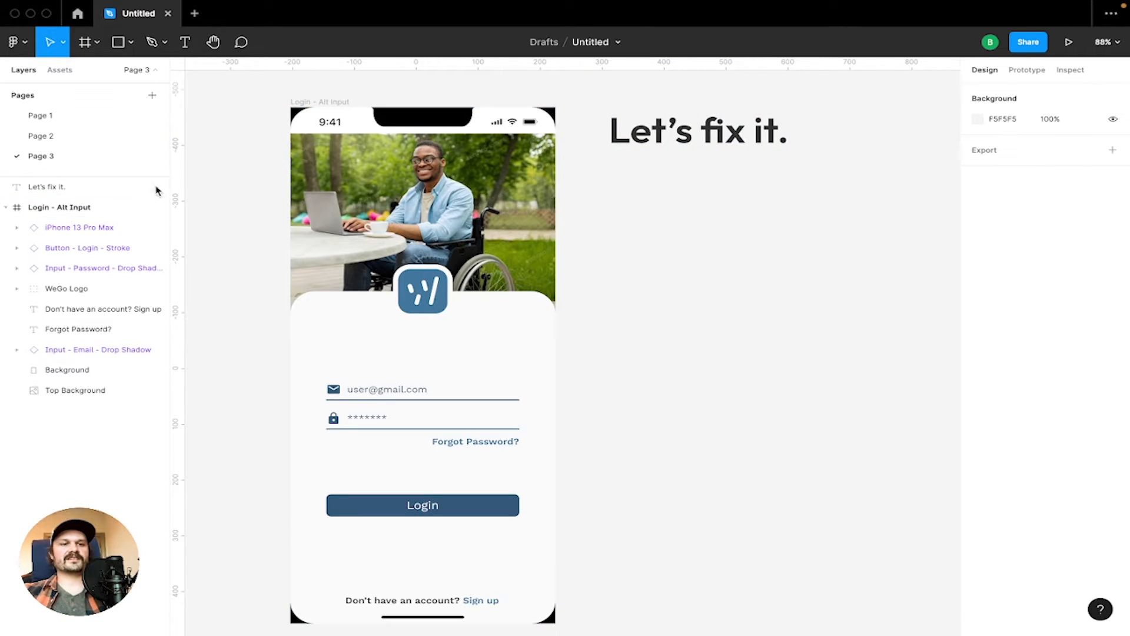
Unlock the Login - Alt Input frame and inspect the email input's dimensions and text style
left_click(142, 208)
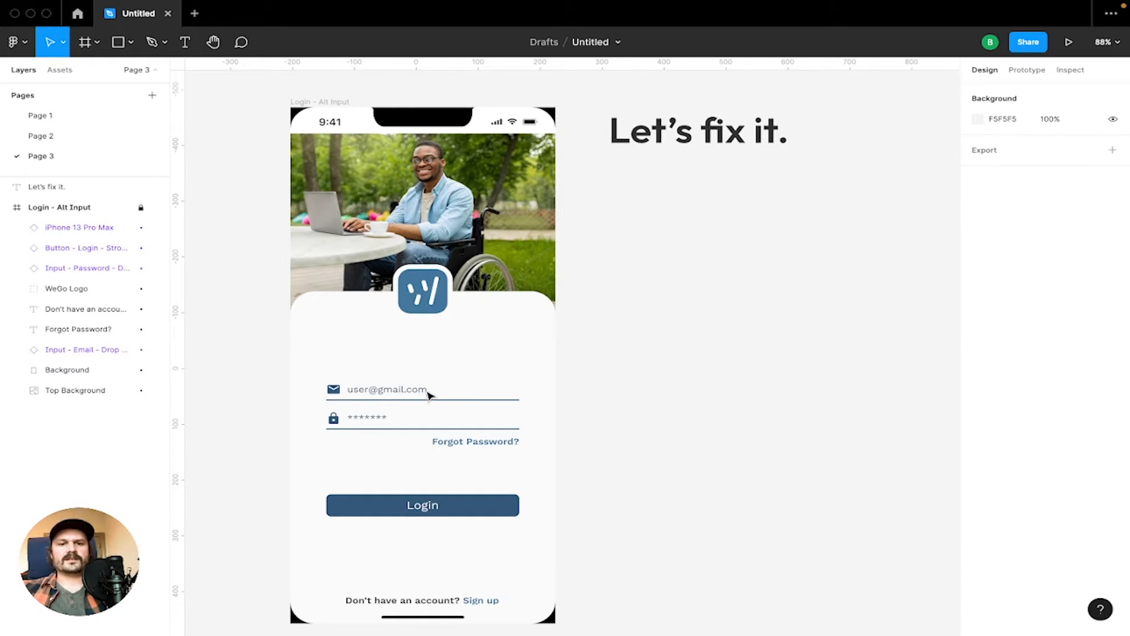
left_click(141, 208)
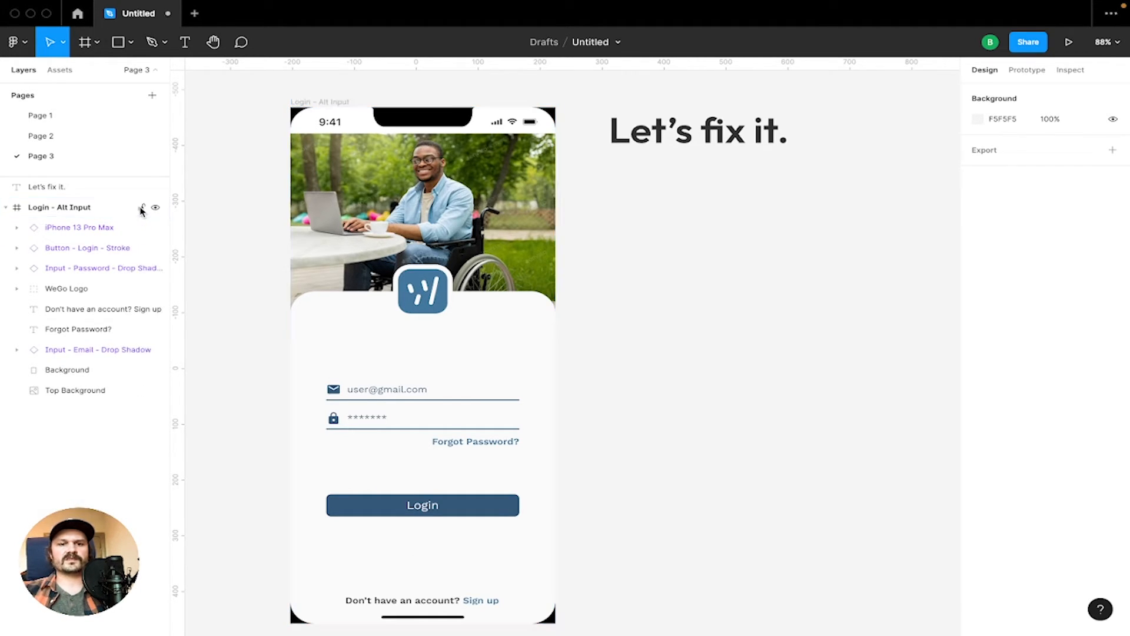
left_click(446, 393)
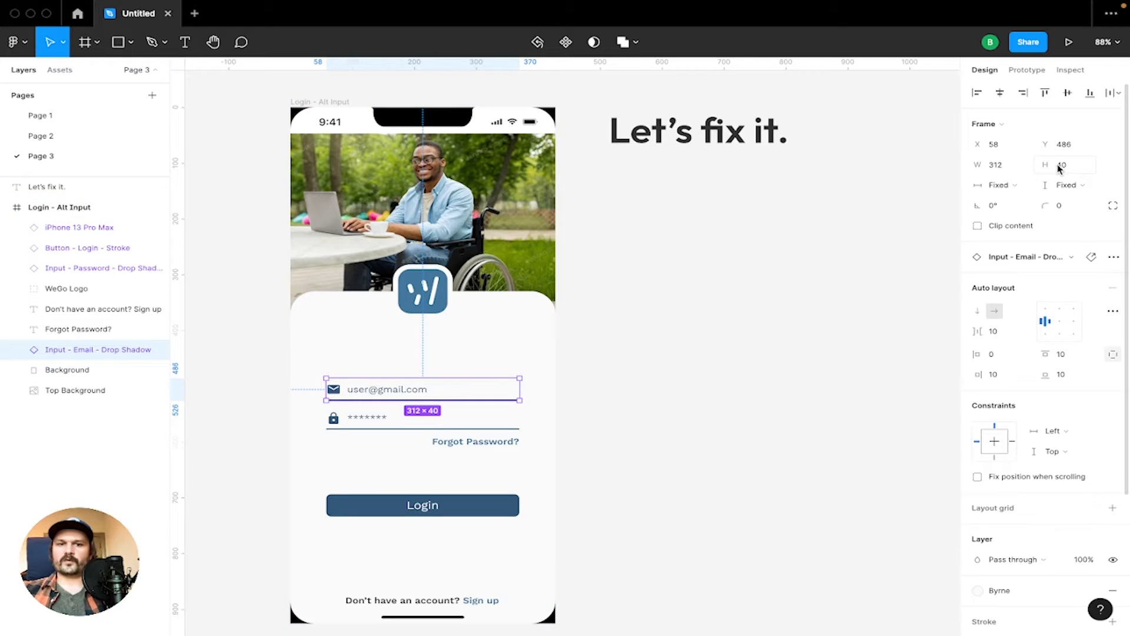
left_click(700, 385)
double_click(425, 389)
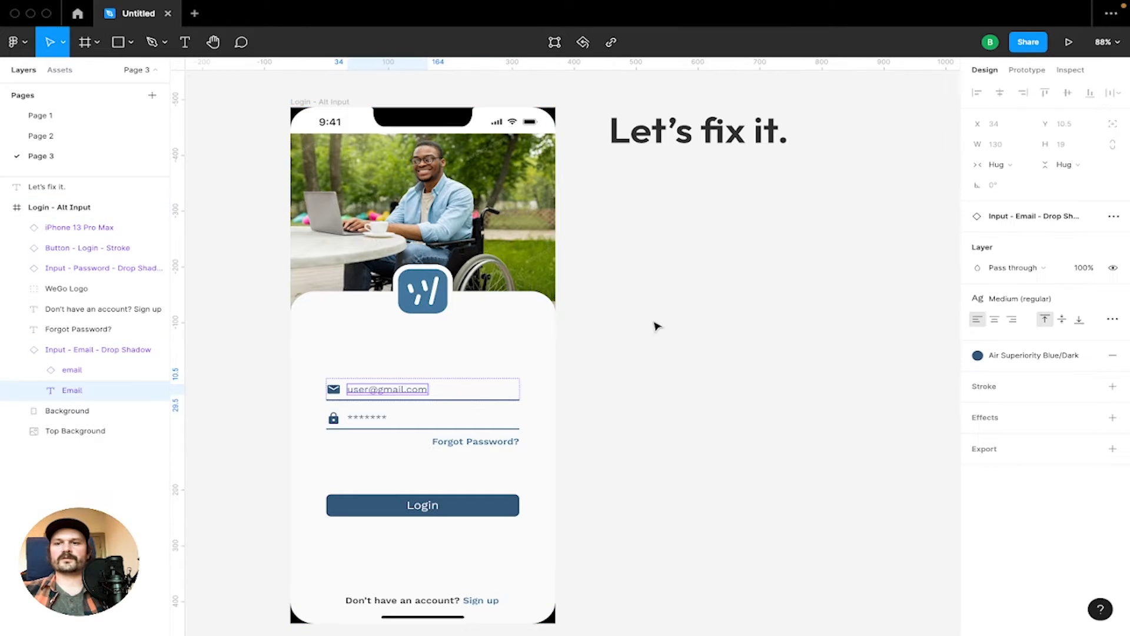
left_click(679, 337)
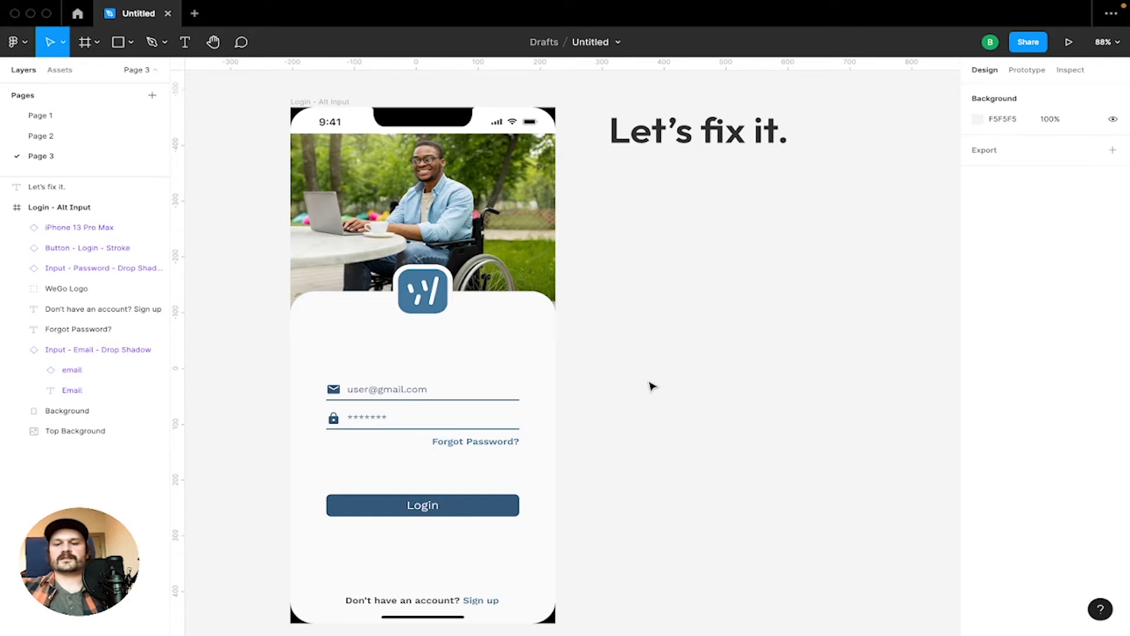
left_click(460, 387)
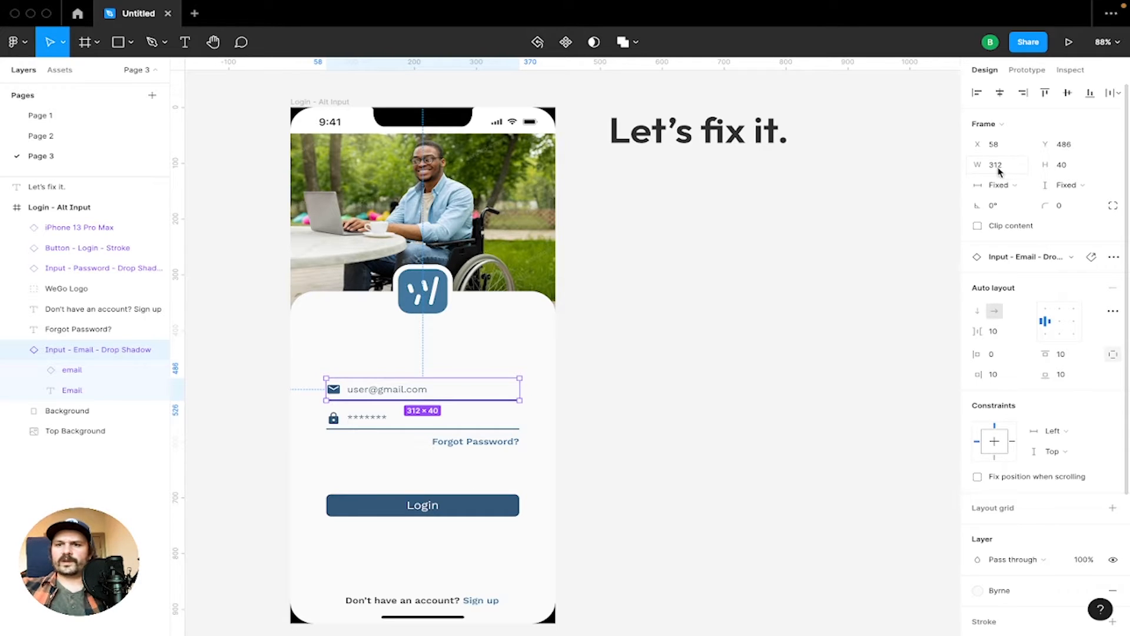
left_click(777, 315)
Check the login screen against its layout grids and hide the grids again
left_click(311, 102)
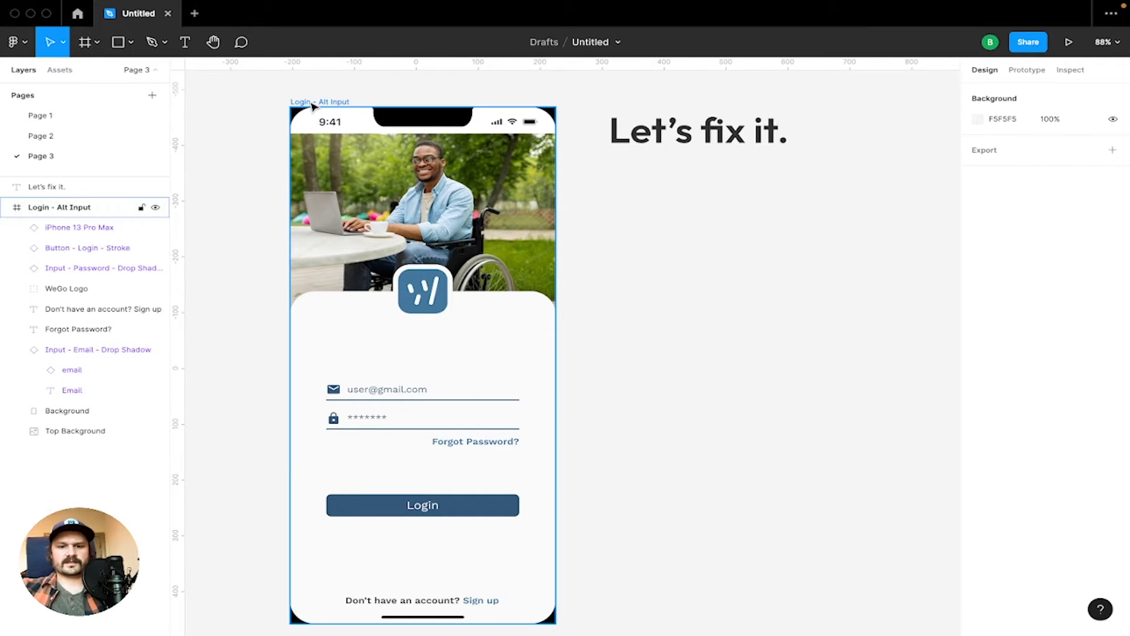
key("ctrl+g")
key("ctrl+g")
left_click(633, 309)
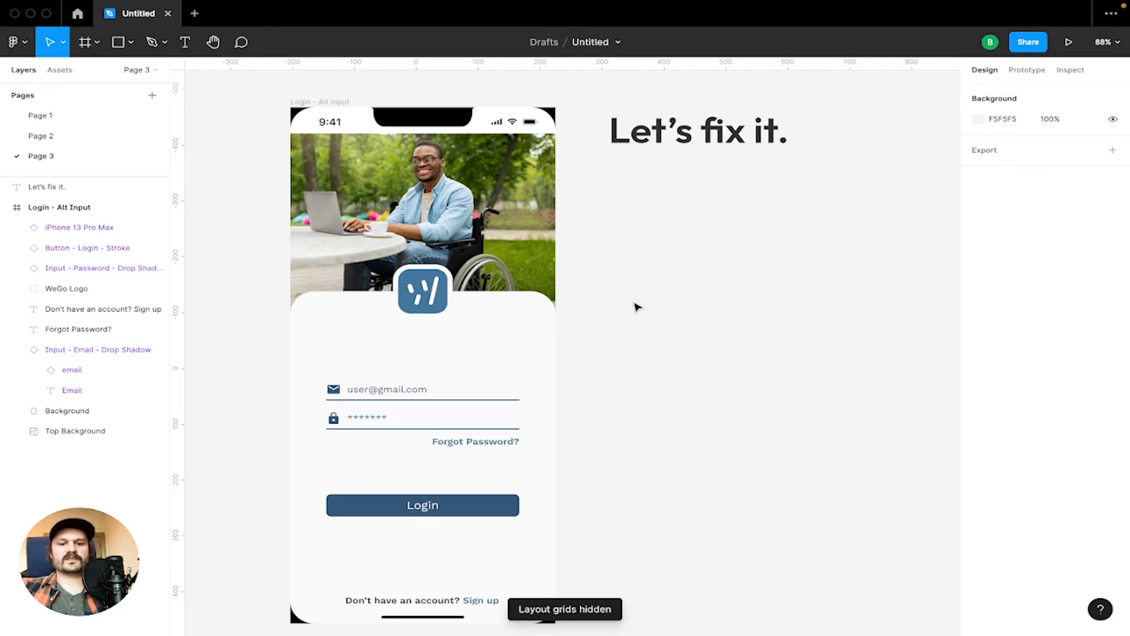
Place a 100 by 100 rectangle beside the login screen and set its width to 312
key("r")
left_click(629, 342)
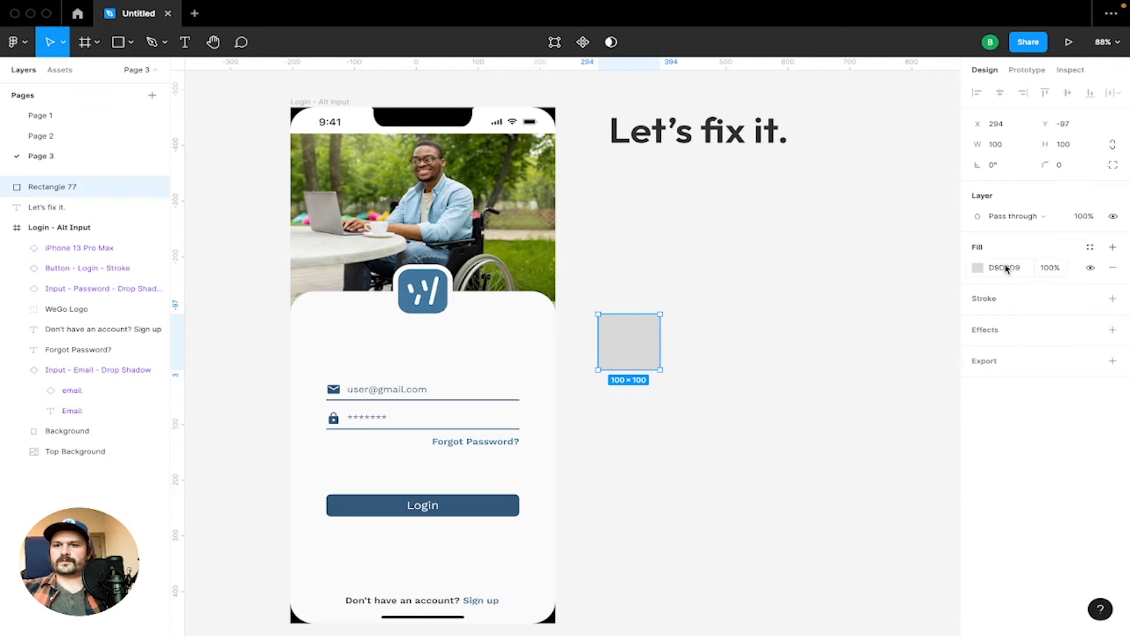
left_click(1001, 146)
type("312")
key("Return")
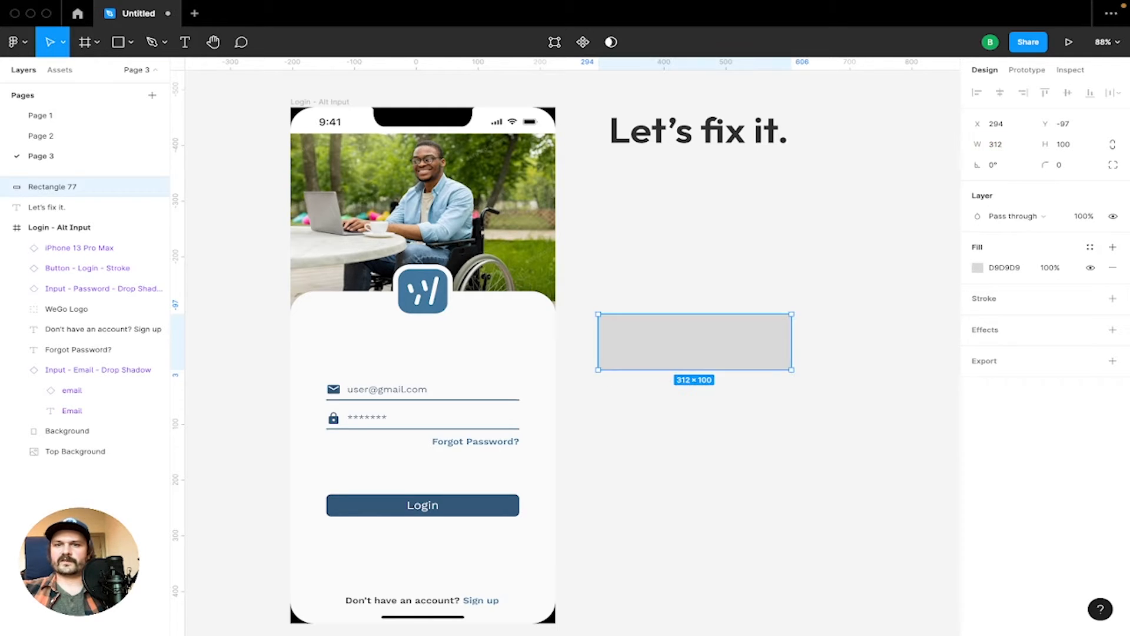
Set the rectangle's height to 44 and its corner radius to 8
left_click(1070, 144)
type("44")
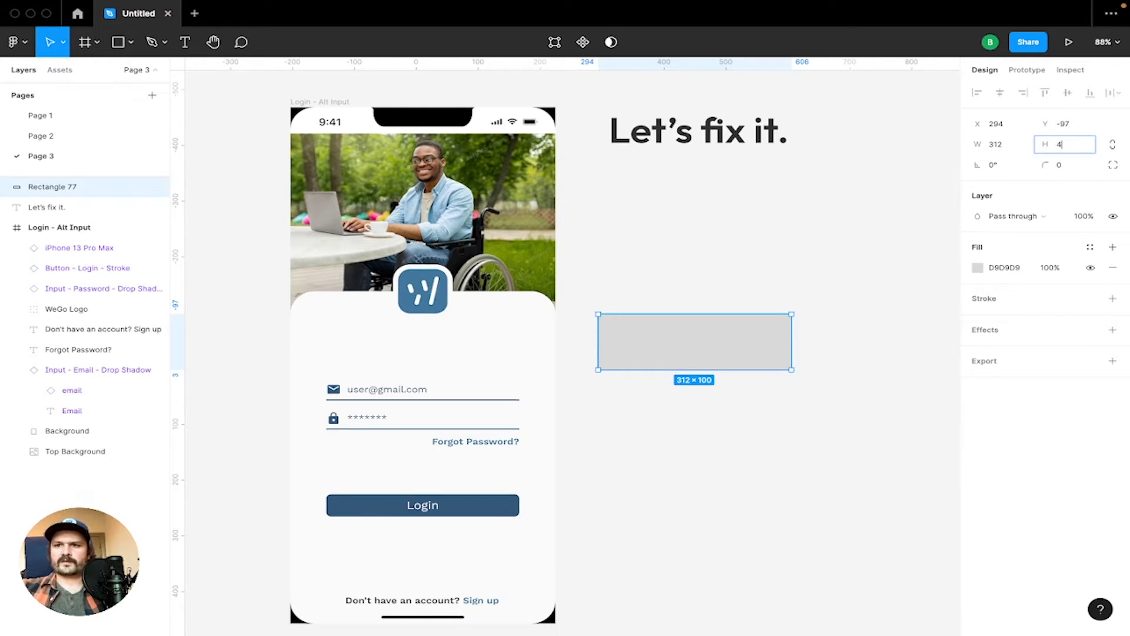
key("Return")
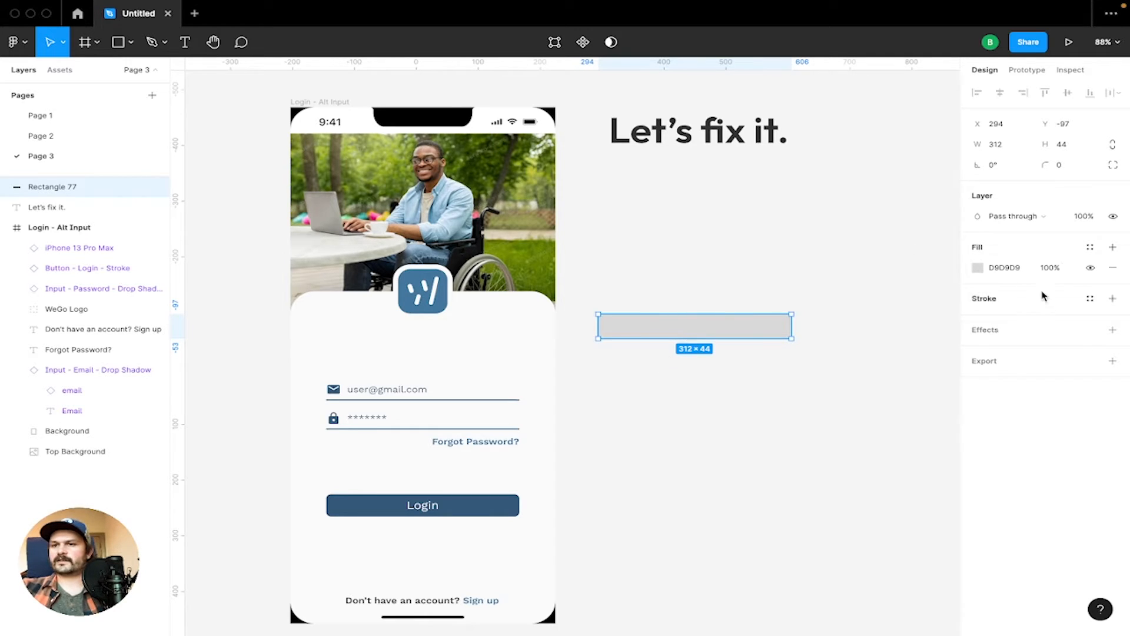
left_click(1072, 168)
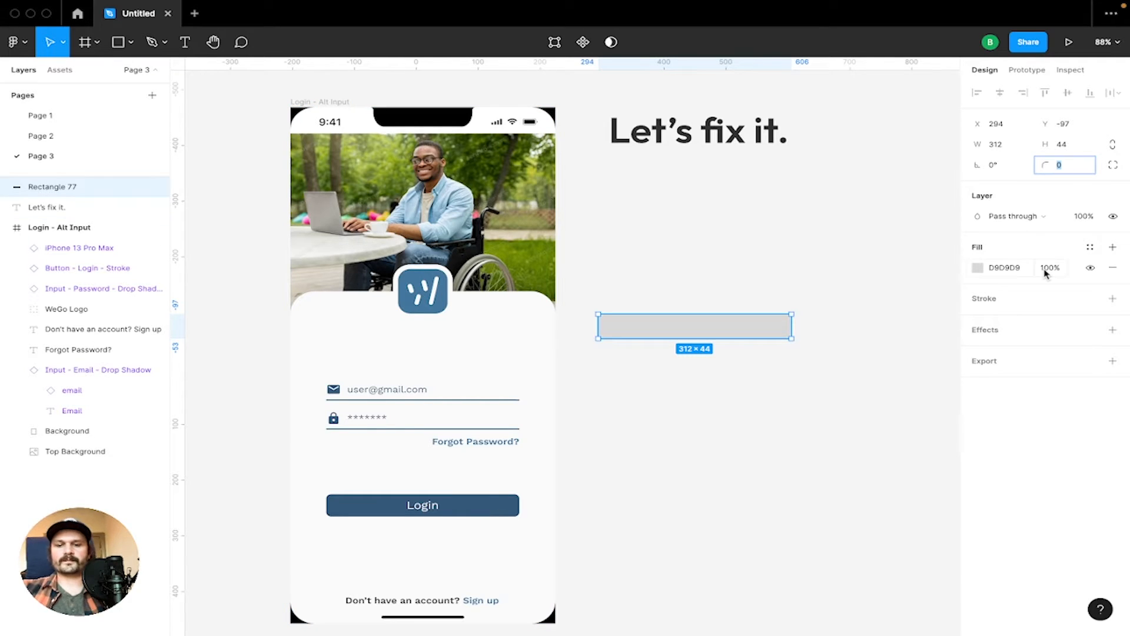
left_click(937, 242)
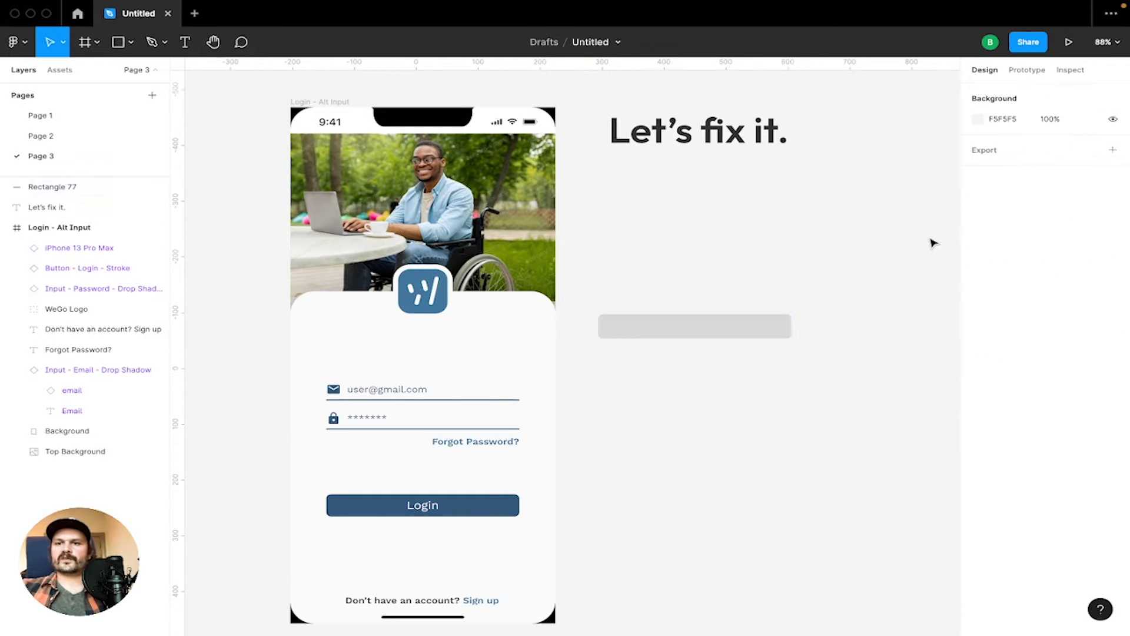
Check the rectangle's independent corner settings and shift the rectangle to about X 270, Y -79
left_click(764, 333)
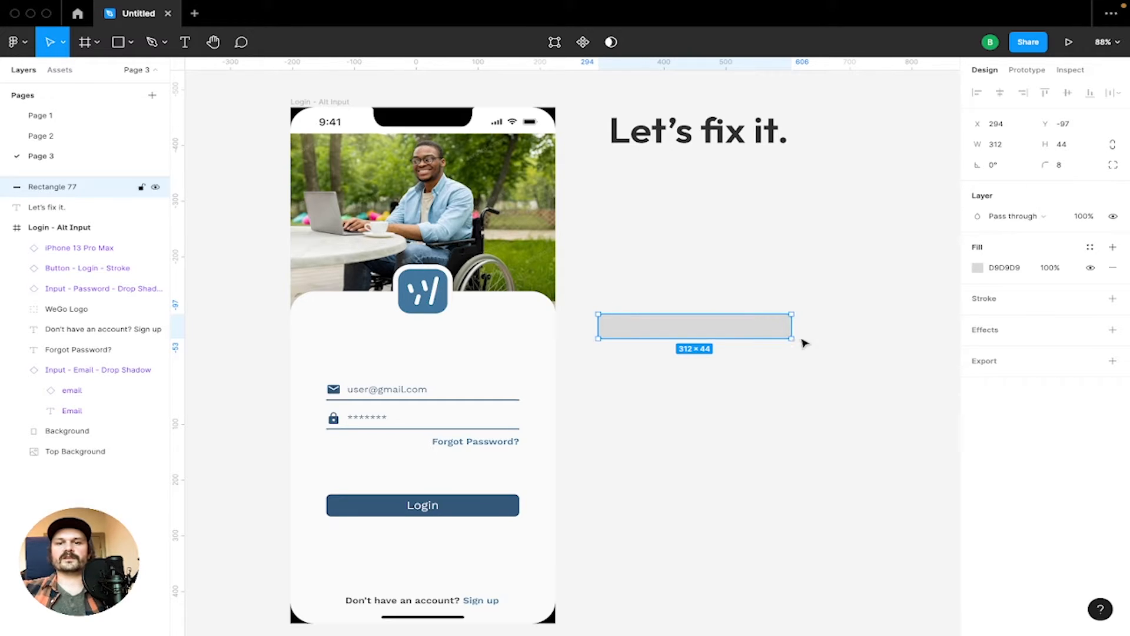
left_click(1114, 167)
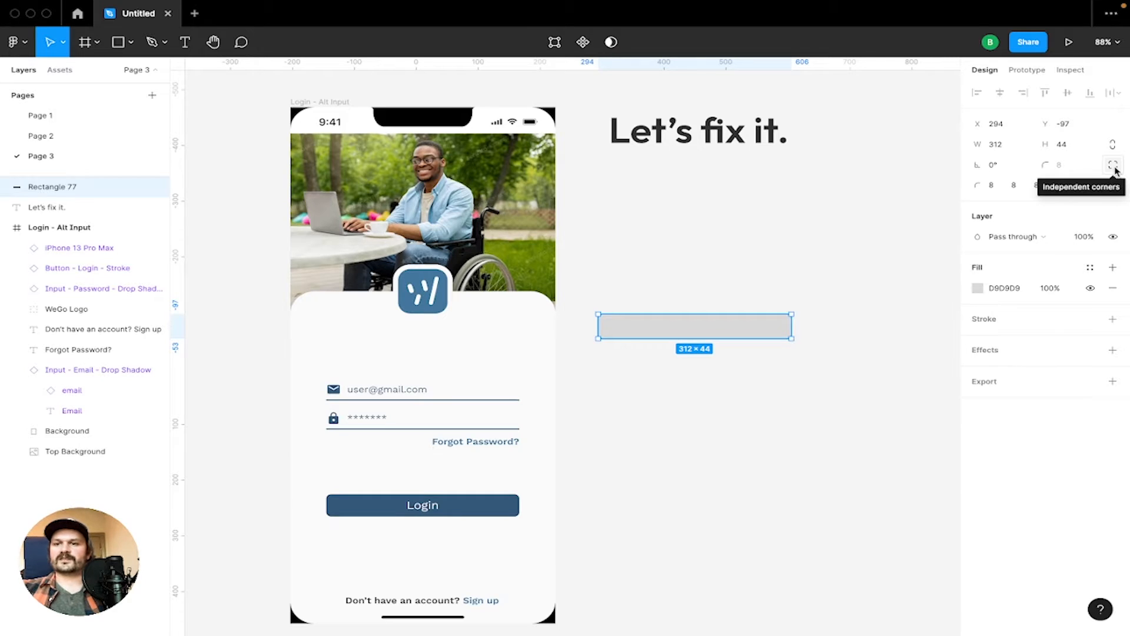
left_click(1114, 166)
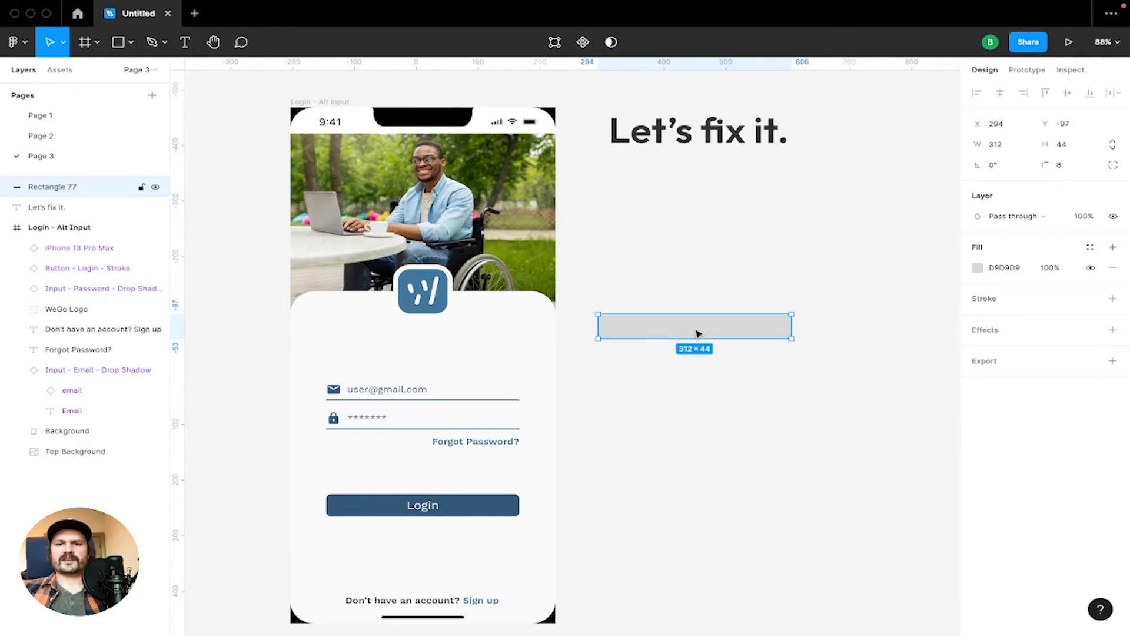
left_click_drag(698, 334, 683, 344)
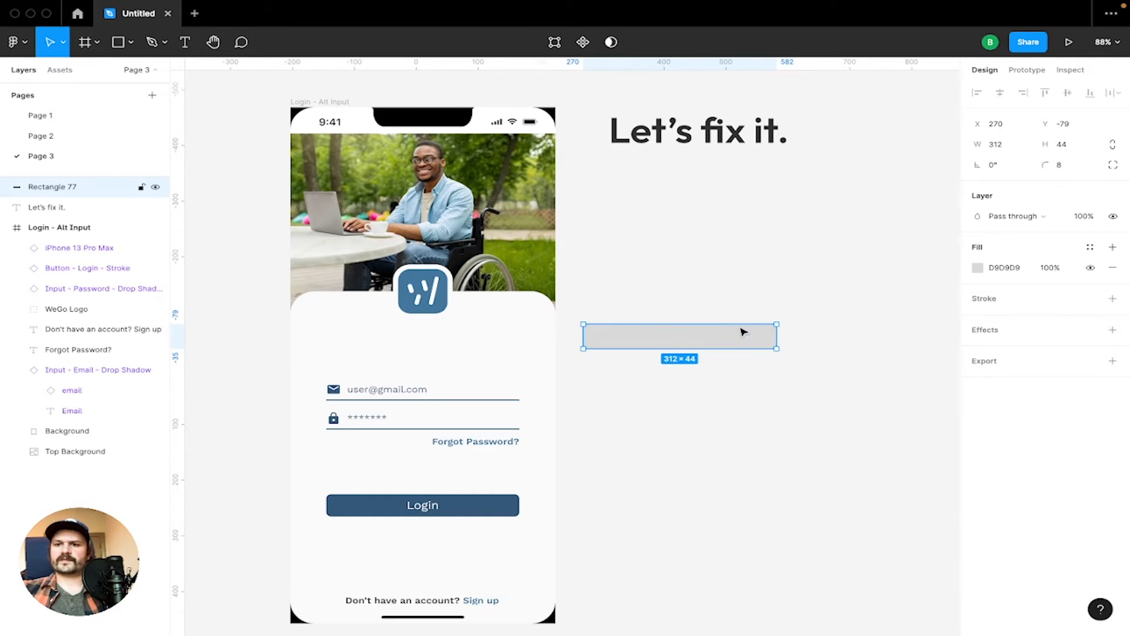
Add an inside stroke to the rectangle and set its width to 2
left_click(1007, 303)
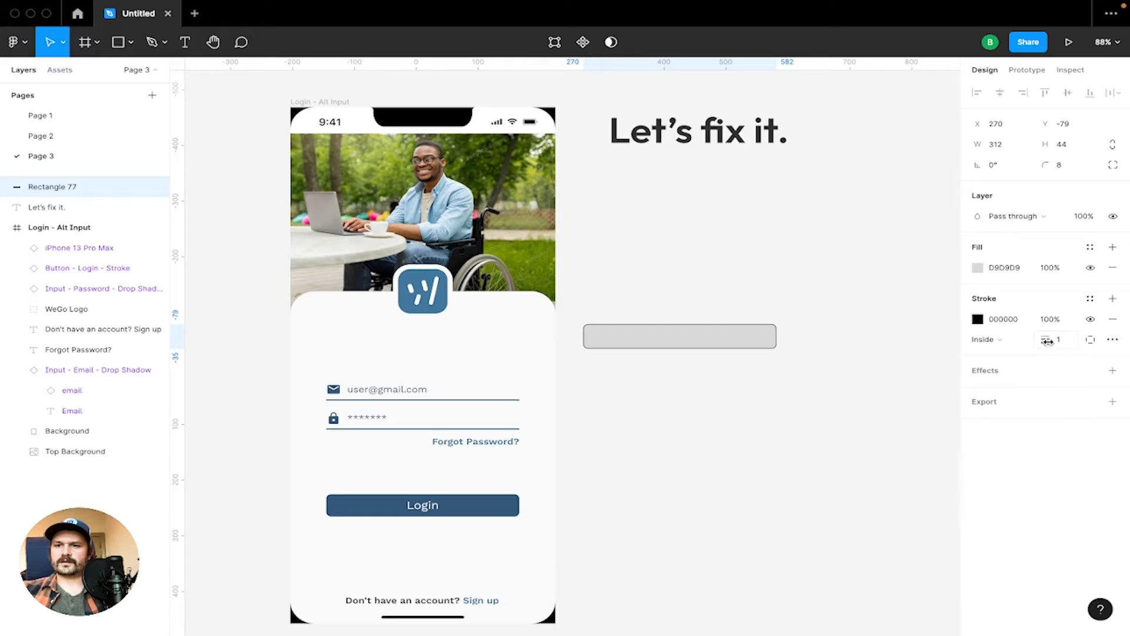
left_click_drag(1047, 341, 1059, 341)
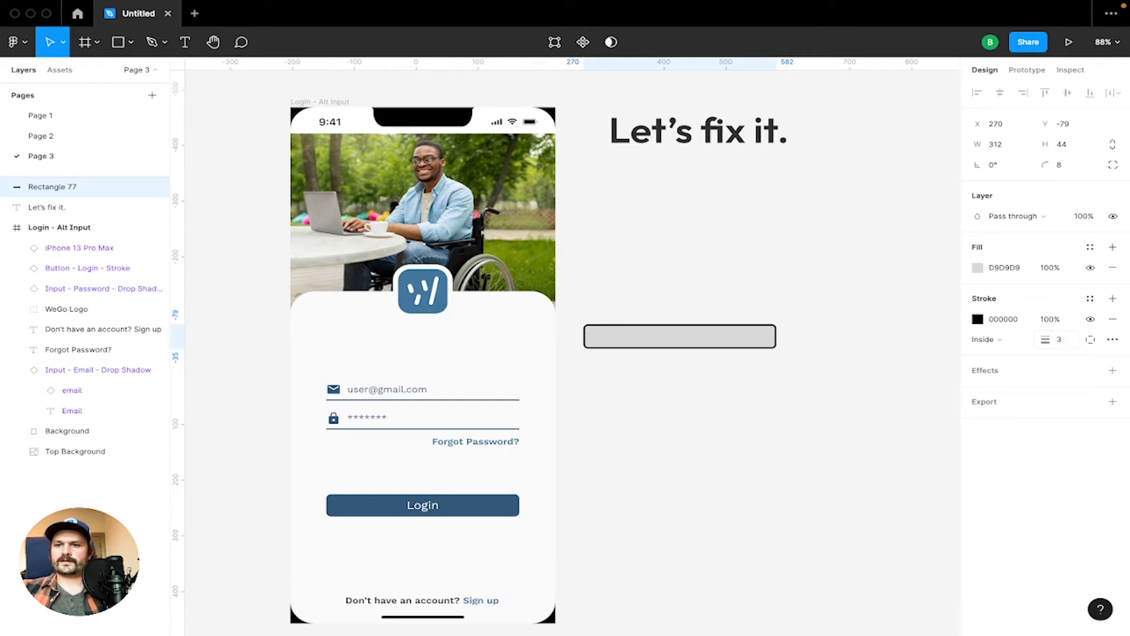
left_click(1060, 340)
type("2")
key("Return")
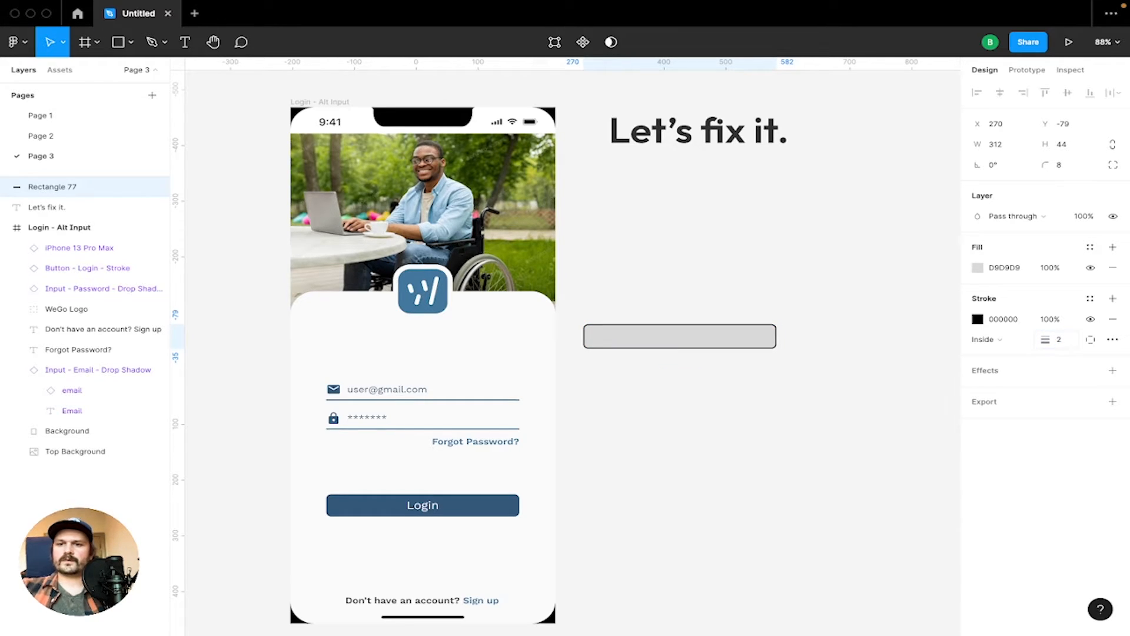
Match the rectangle's stroke colour to the Login button's dark blue, 355879, by sampling the button
left_click(978, 319)
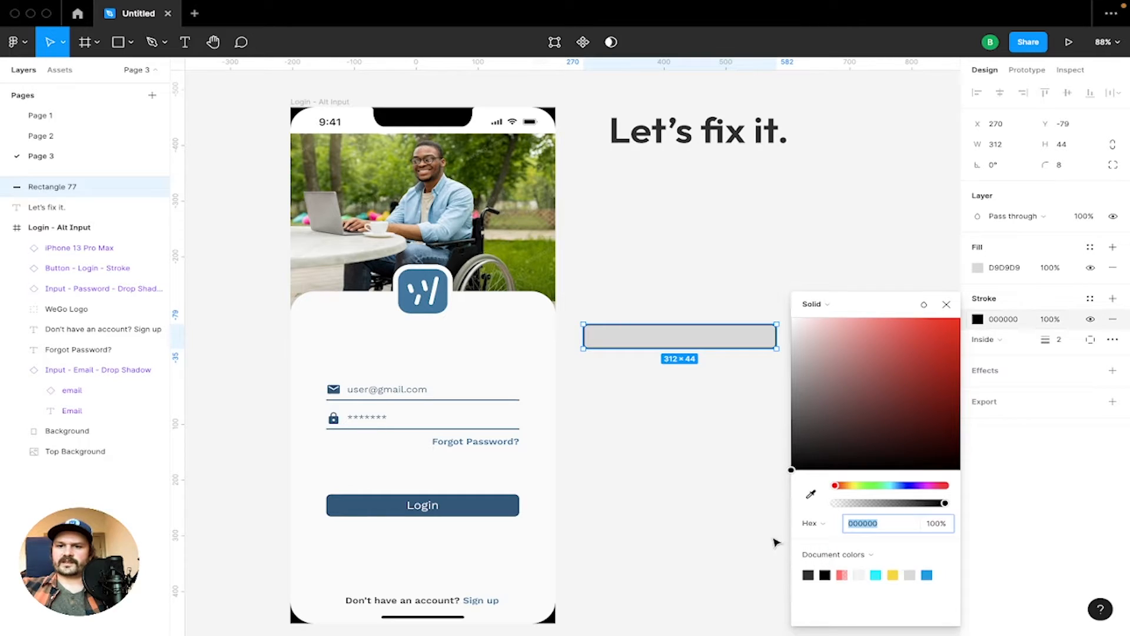
left_click(811, 494)
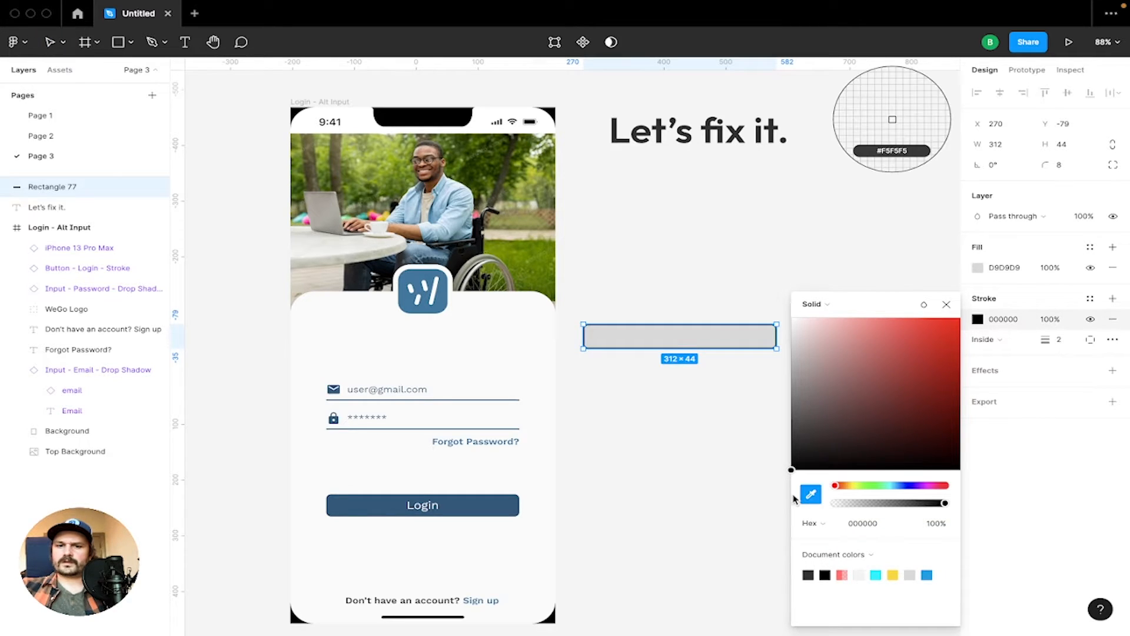
left_click(489, 504)
left_click(947, 305)
left_click(832, 285)
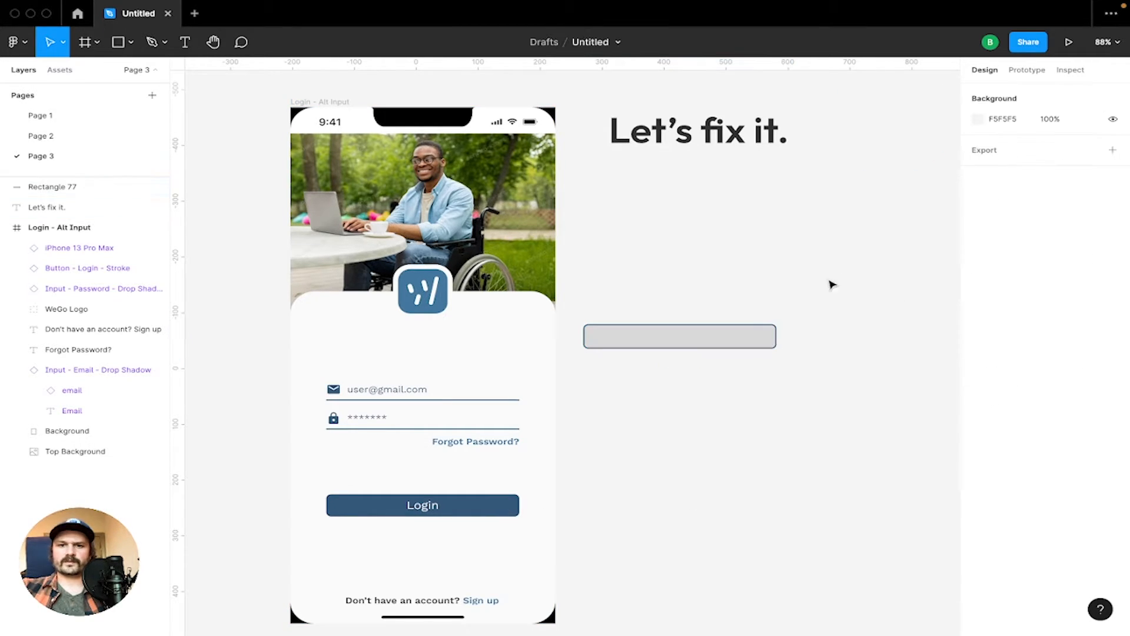
Fill the rectangle with white (FFFFFF) and move it level with the login screen's email input
left_click(706, 344)
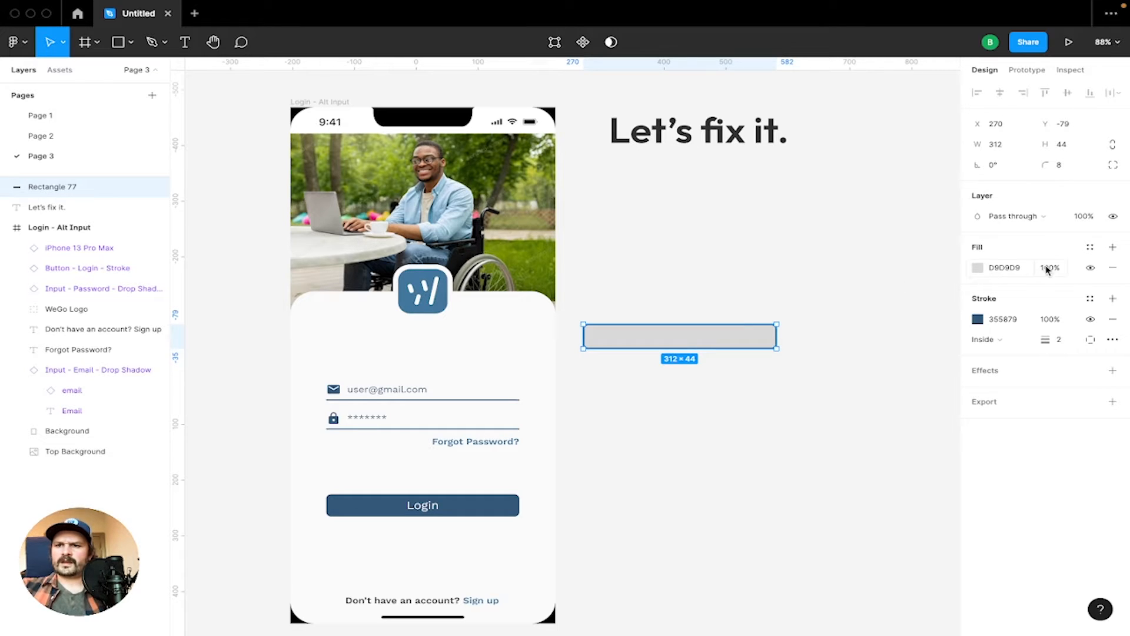
left_click(996, 270)
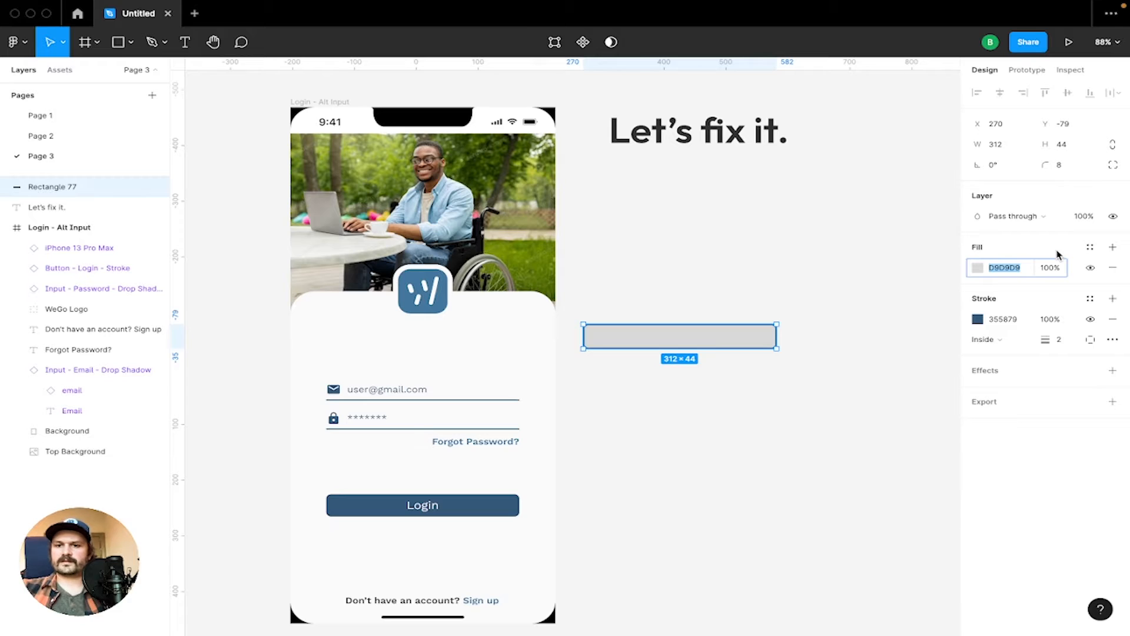
type("FFFFFF")
key("Return")
left_click(868, 242)
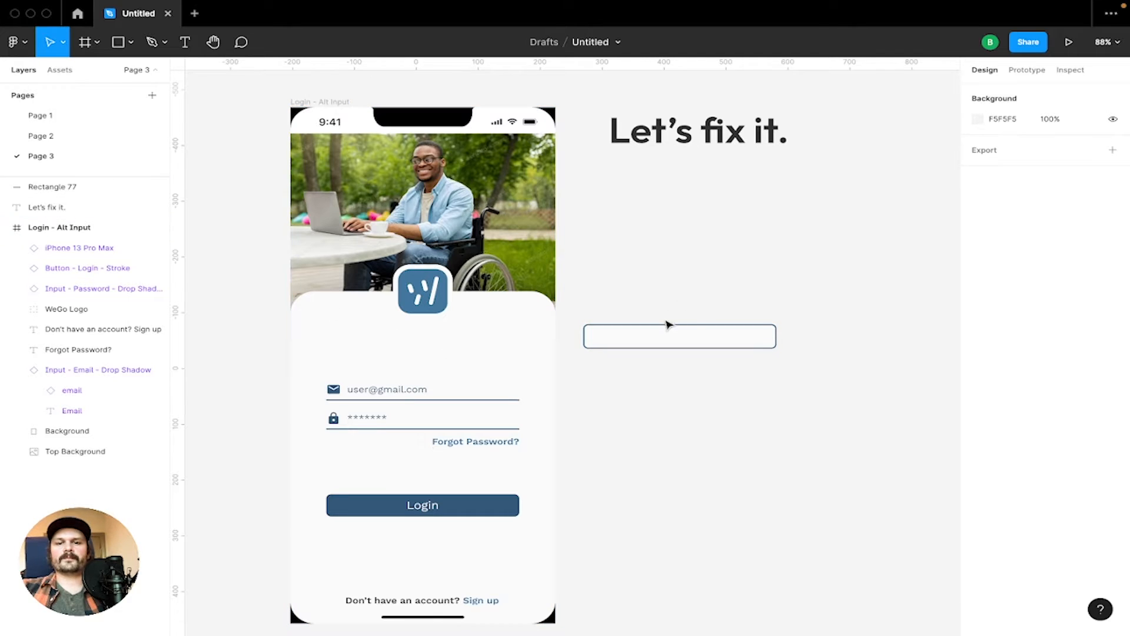
left_click_drag(663, 336, 693, 392)
left_click(693, 347)
key("t")
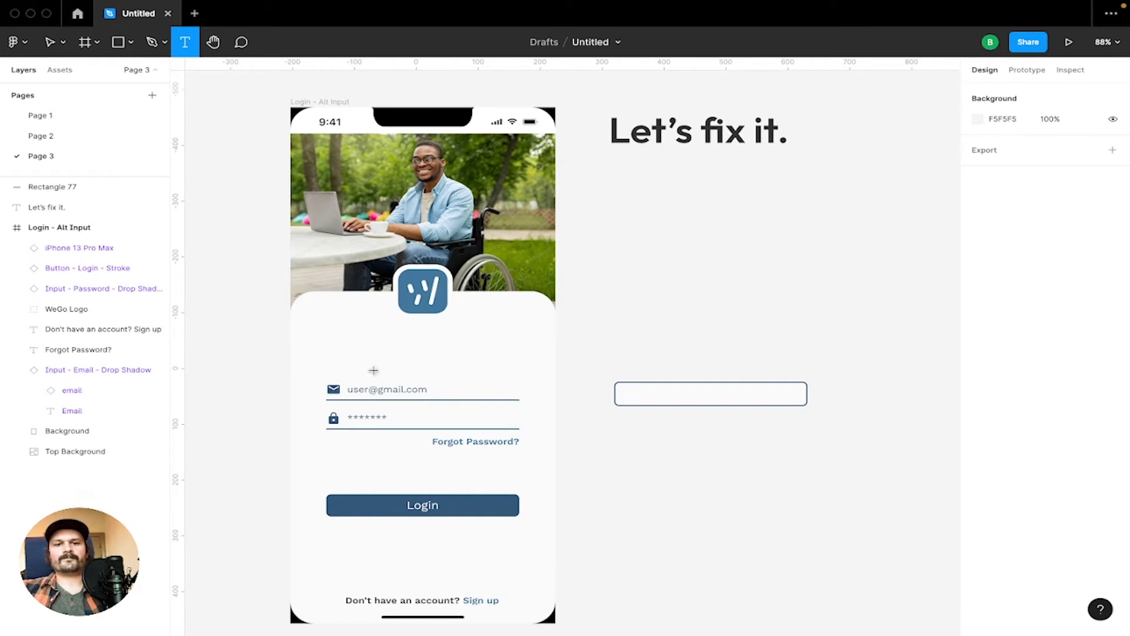
key("v")
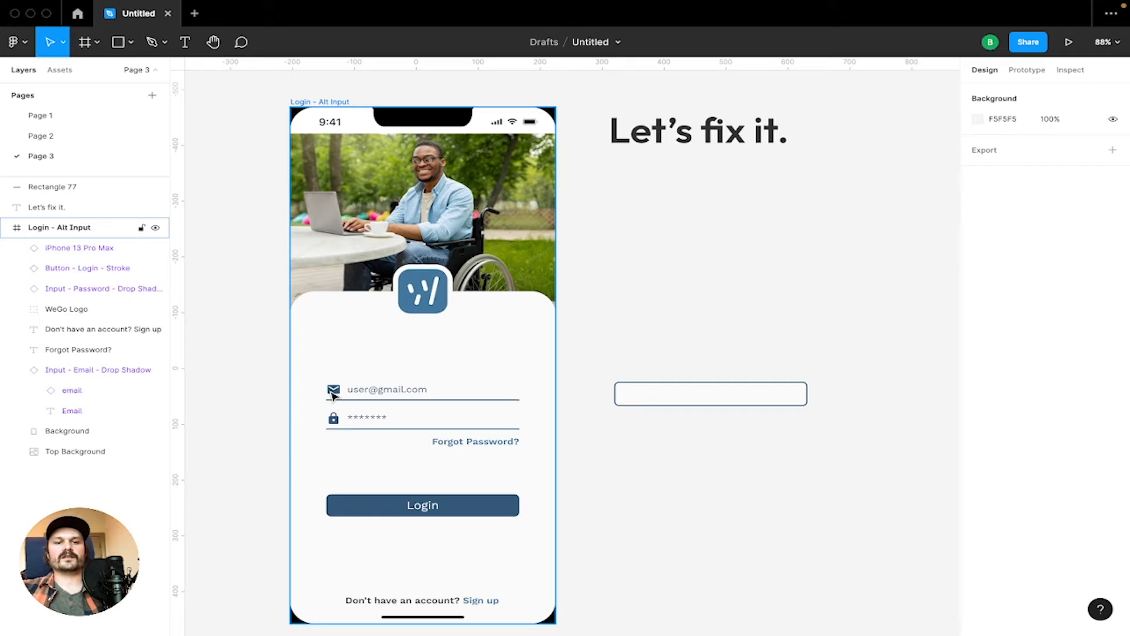
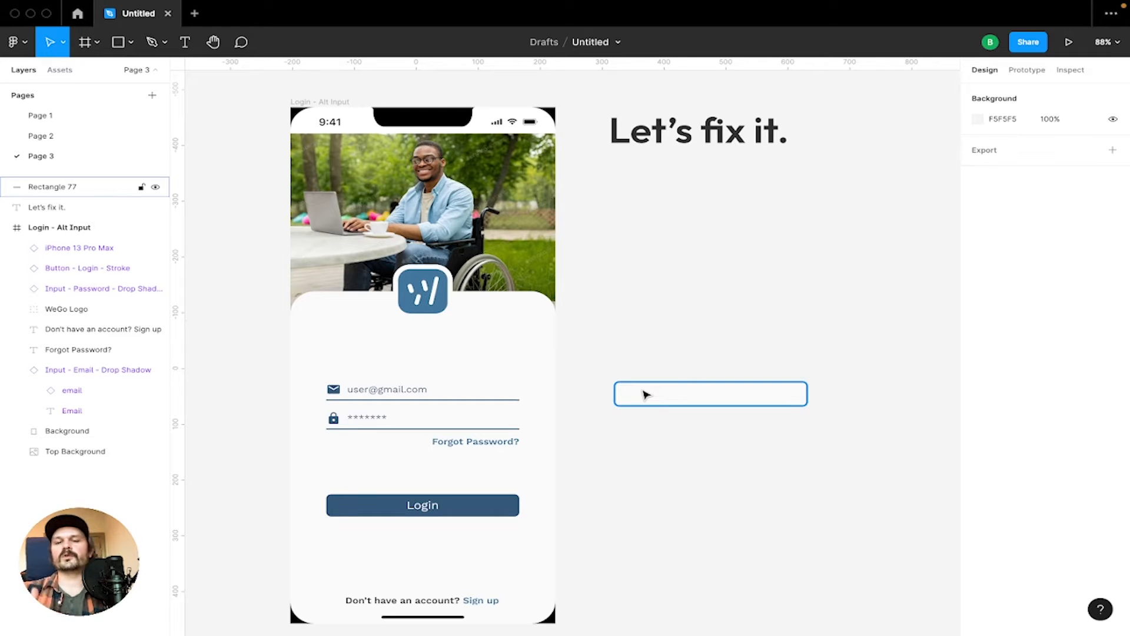
left_click(298, 411)
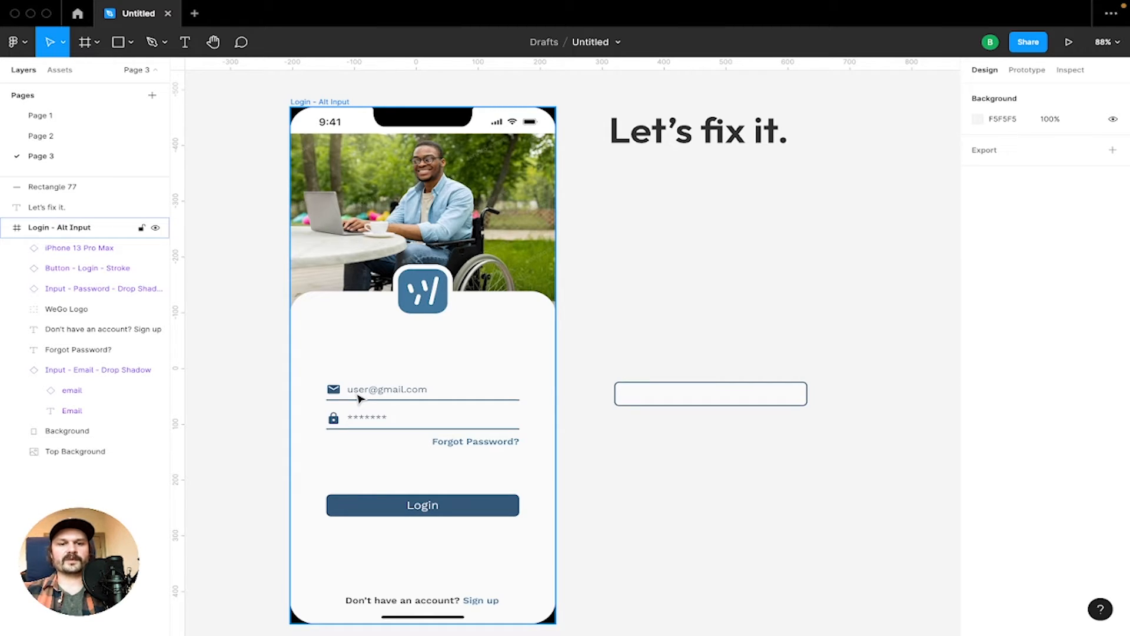
left_click(610, 433)
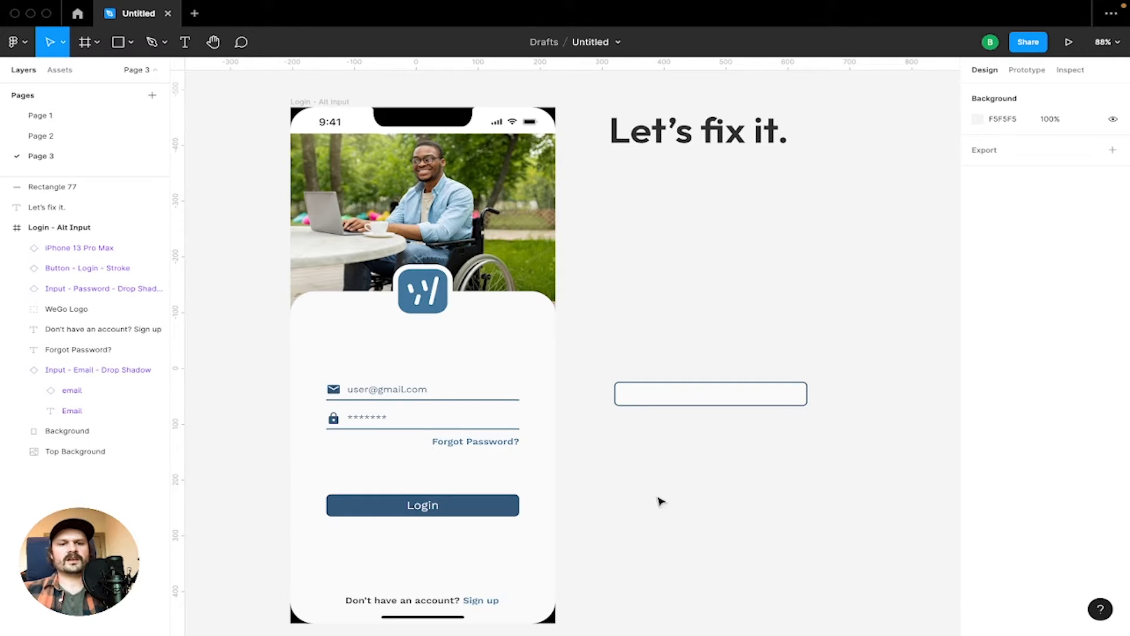
Add a text label reading "Email or Username" just below the outlined rectangle
key("t")
left_click(653, 440)
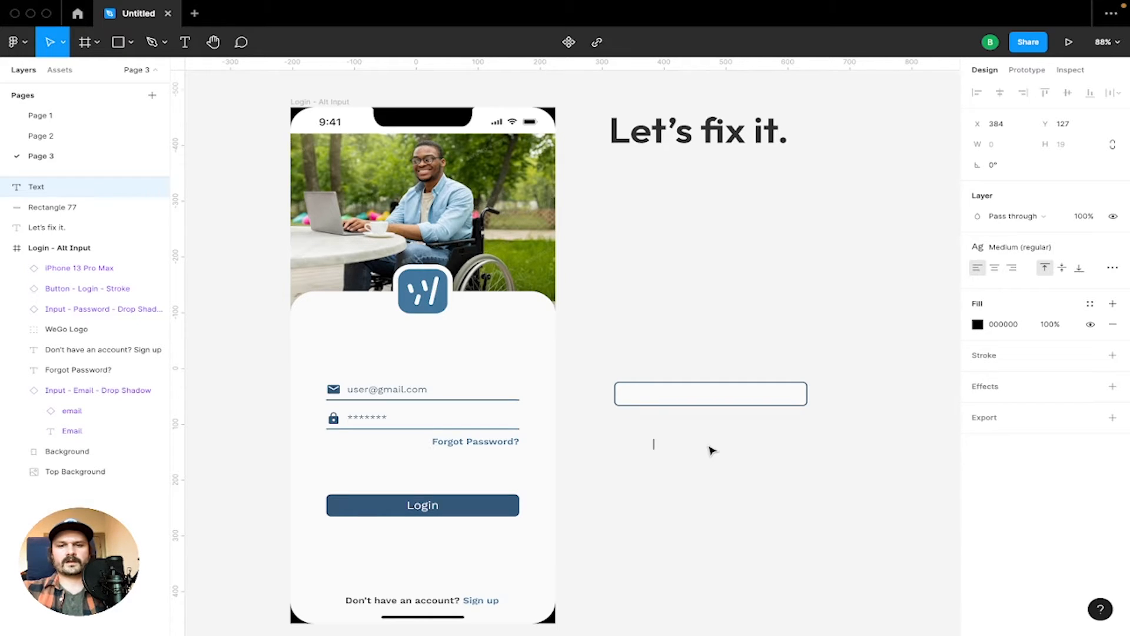
type("U")
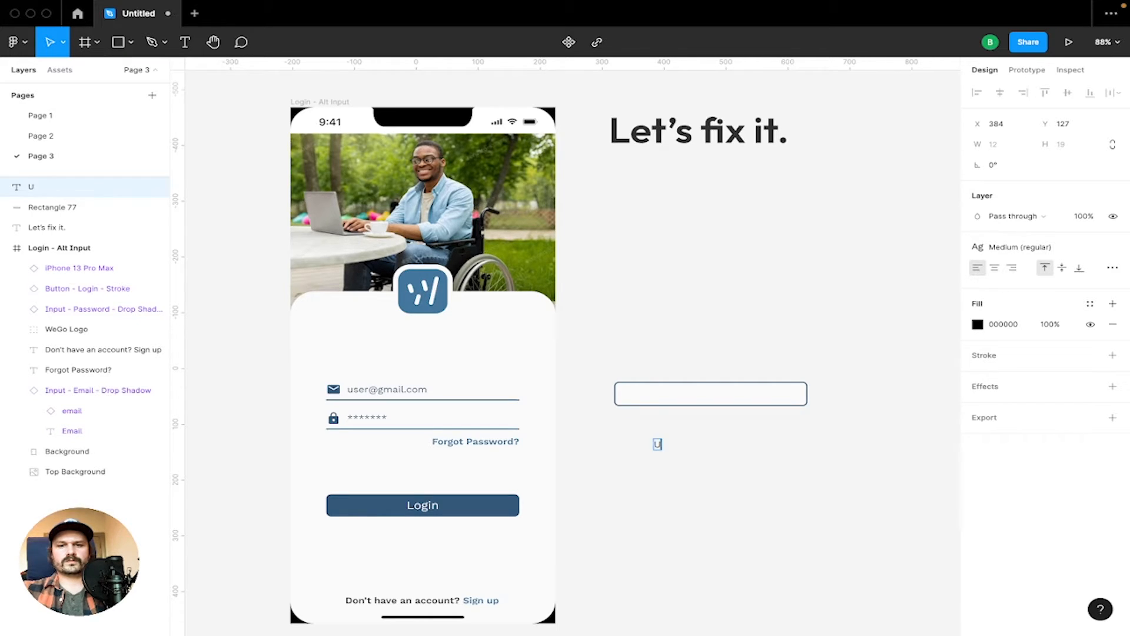
key("BackSpace")
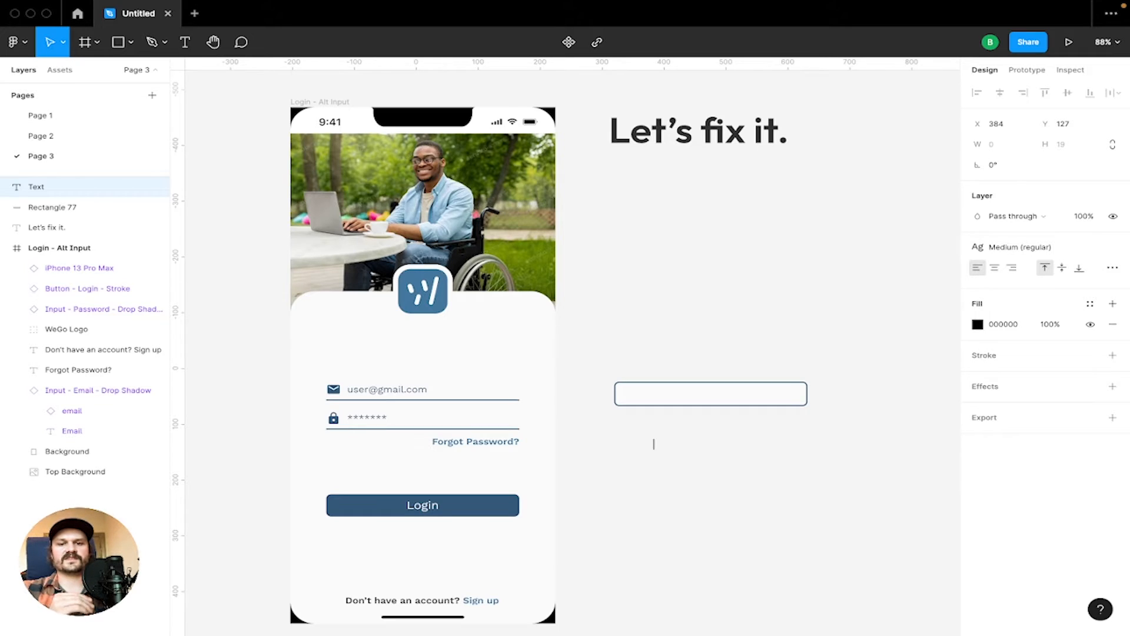
type("Email")
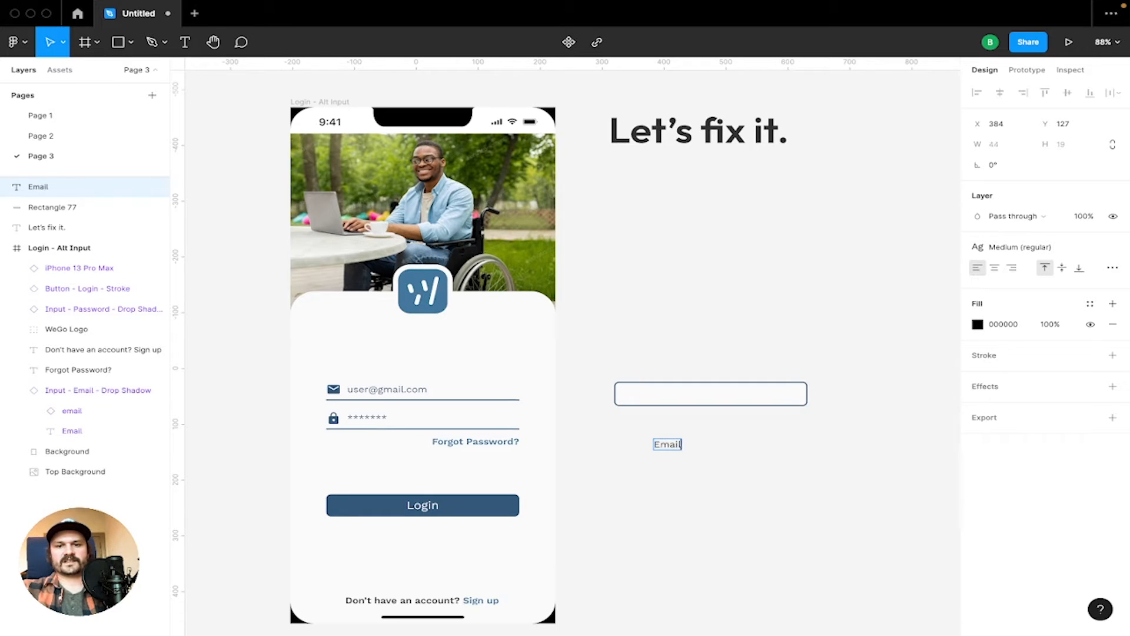
type(" or Username")
Change the whole "Email or Username" label's text colour to 313131
key("ctrl+a")
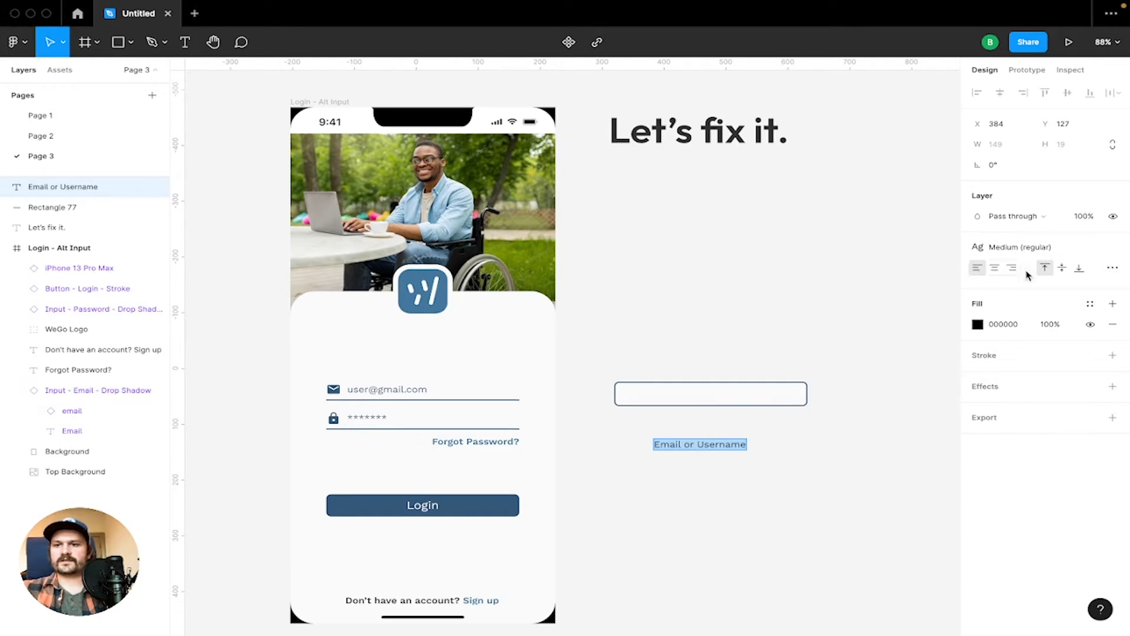
left_click(1004, 324)
type("31")
key("Return")
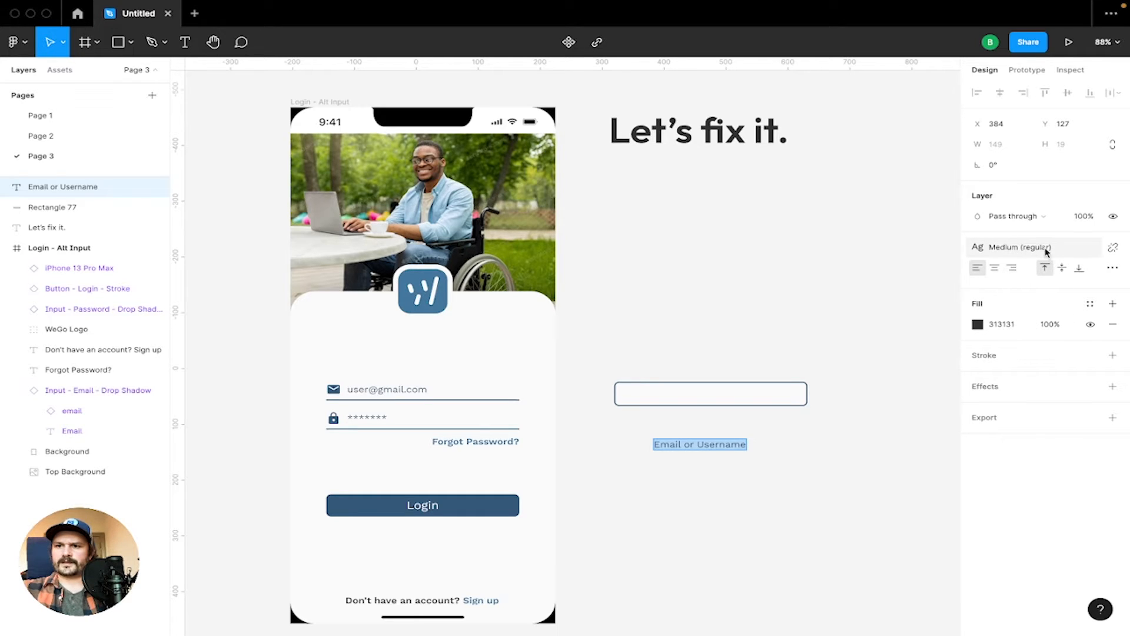
Detach the "Email or Username" label from its shared text style and set its font to Outfit
left_click(1113, 247)
left_click(1020, 267)
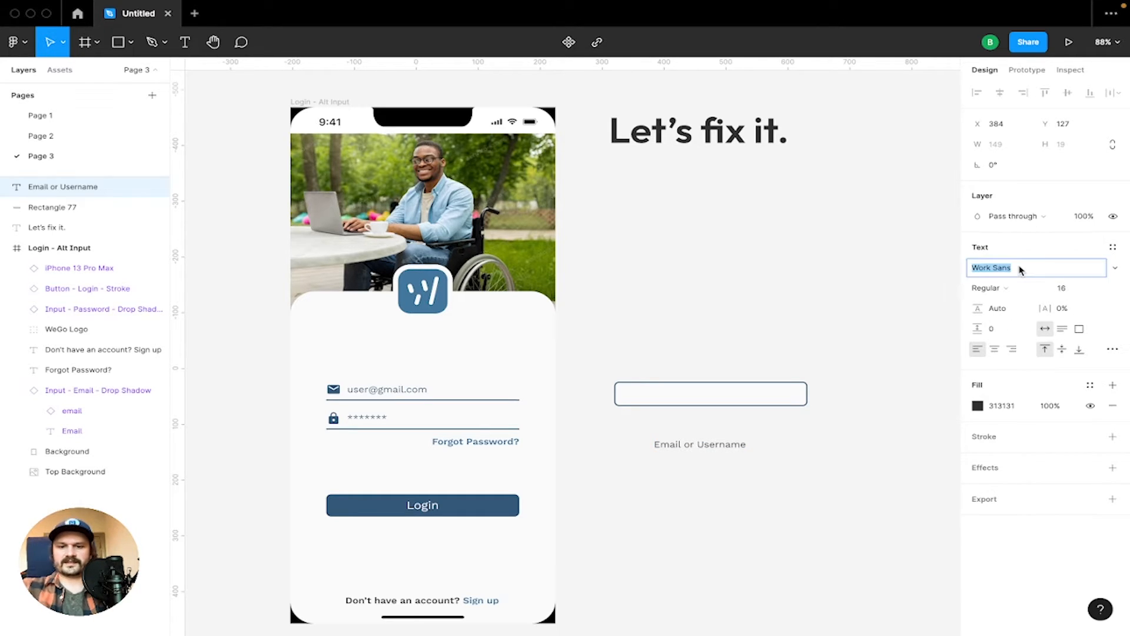
type("Outfit")
key("Return")
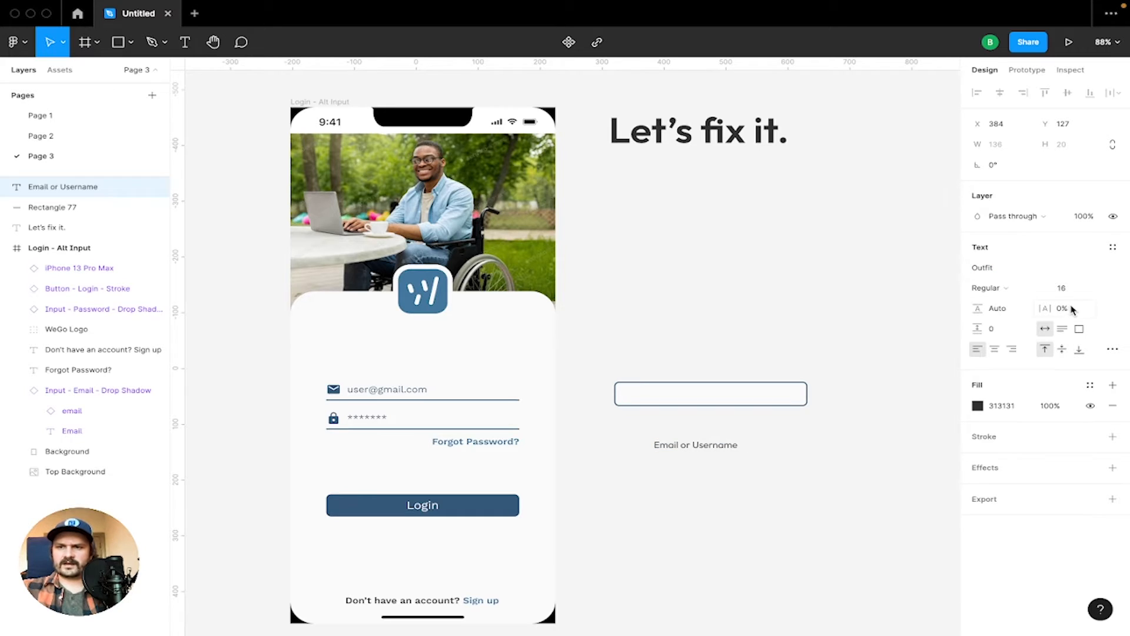
left_click(1060, 308)
left_click(1075, 288)
key("Escape")
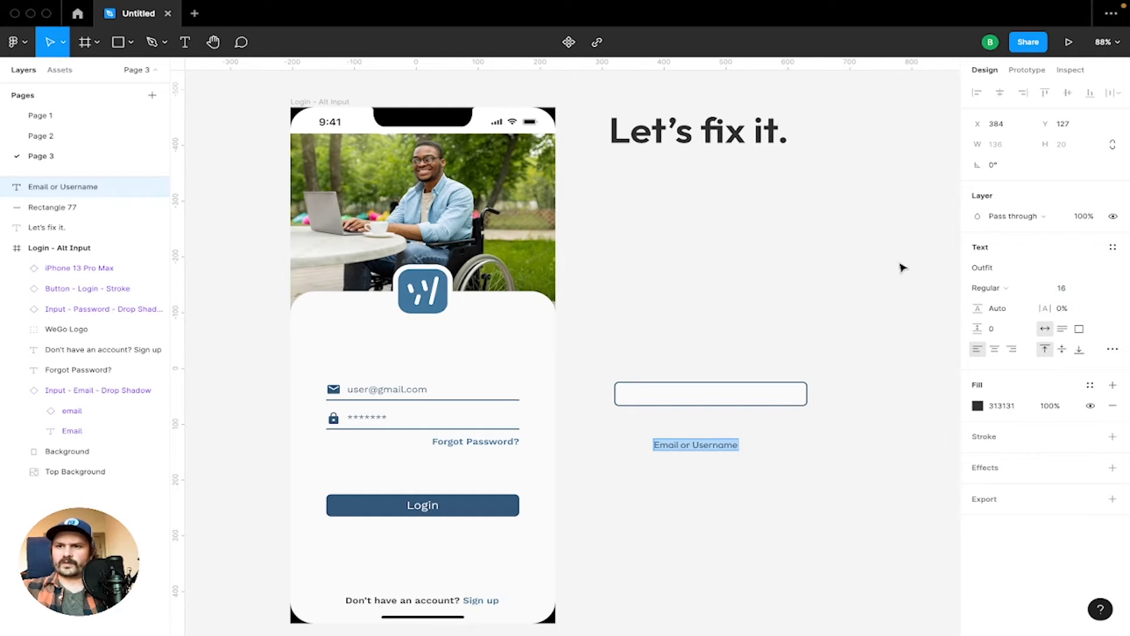
key("Escape")
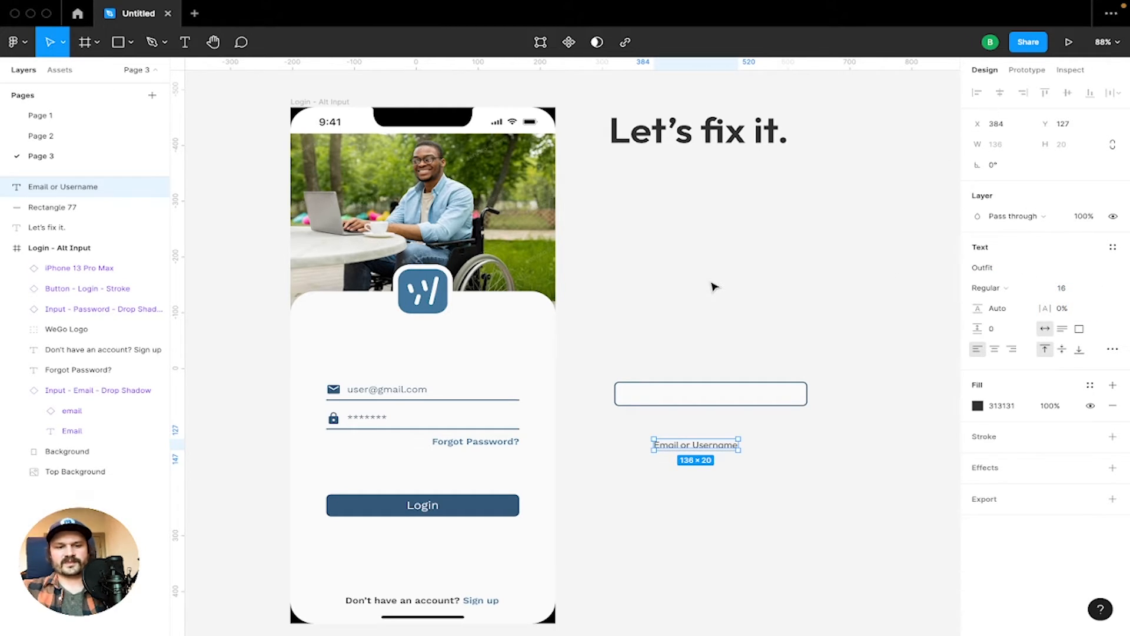
Set the "Email or Username" label's font size to 20
key("shift+1")
left_click(1104, 42)
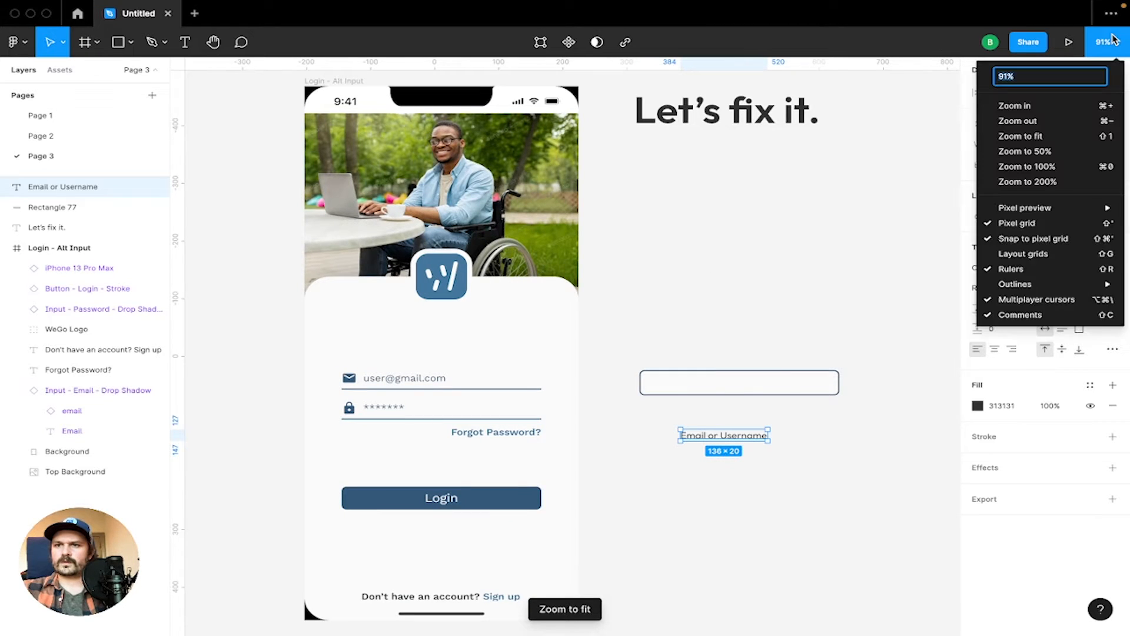
left_click(1030, 167)
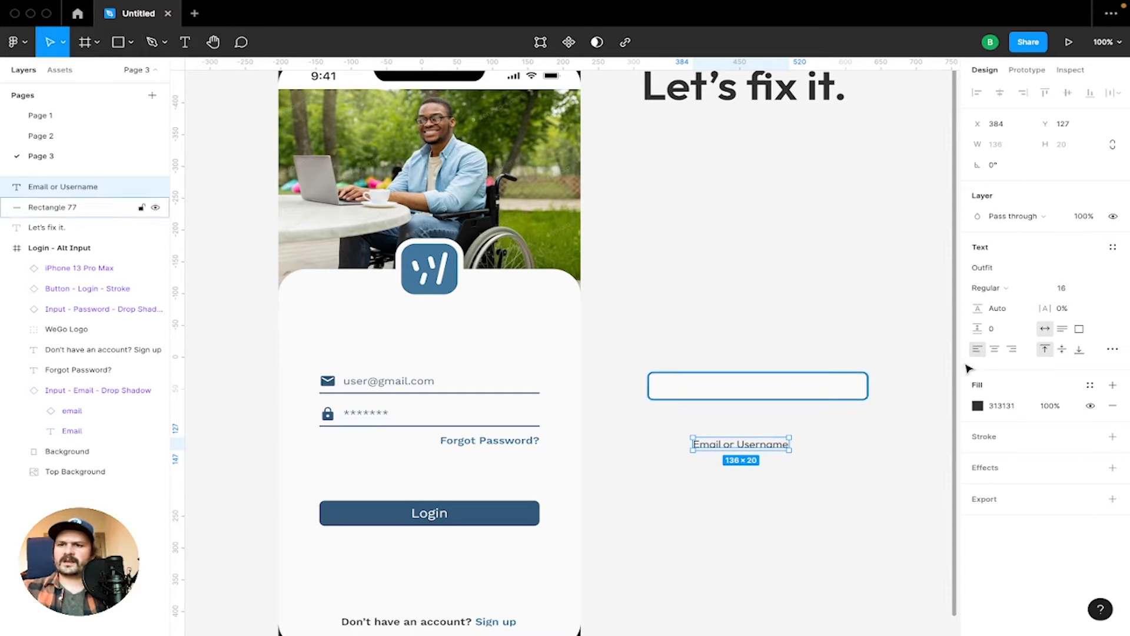
left_click(1071, 292)
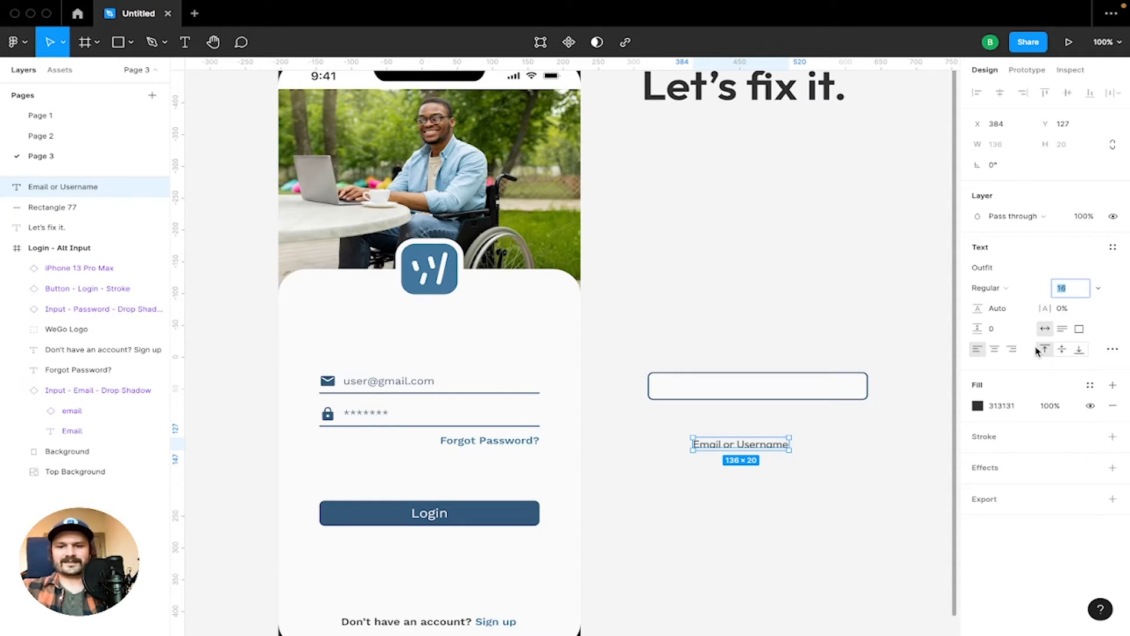
type("20")
key("Return")
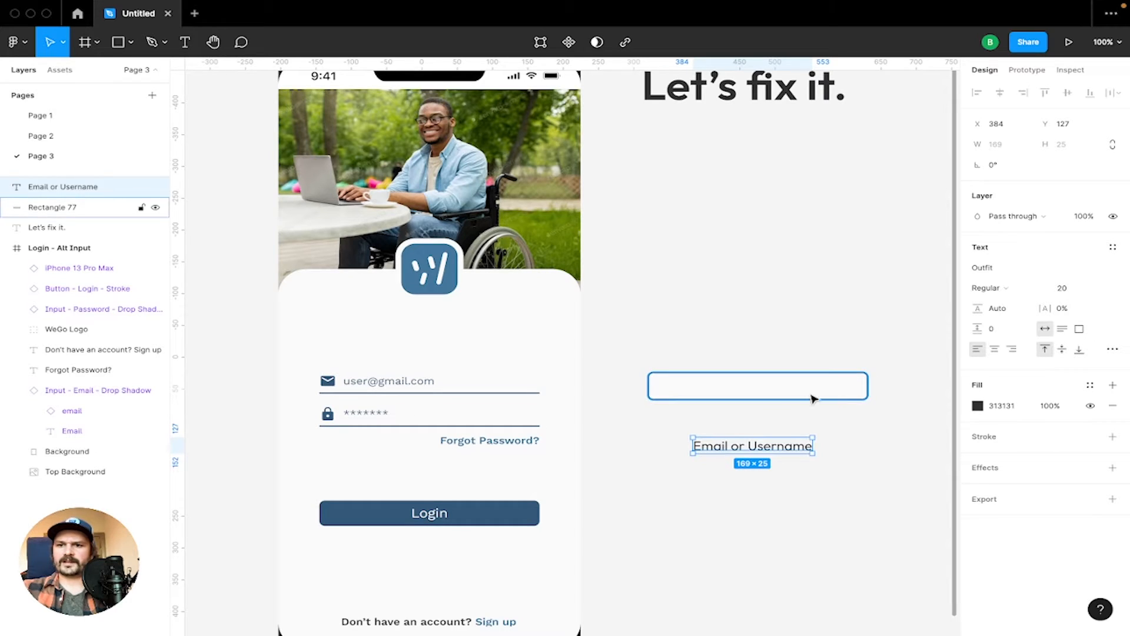
Set the "Email or Username" label's weight to Medium and move it directly above the outlined rectangle, aligned with its left edge
left_click(1025, 288)
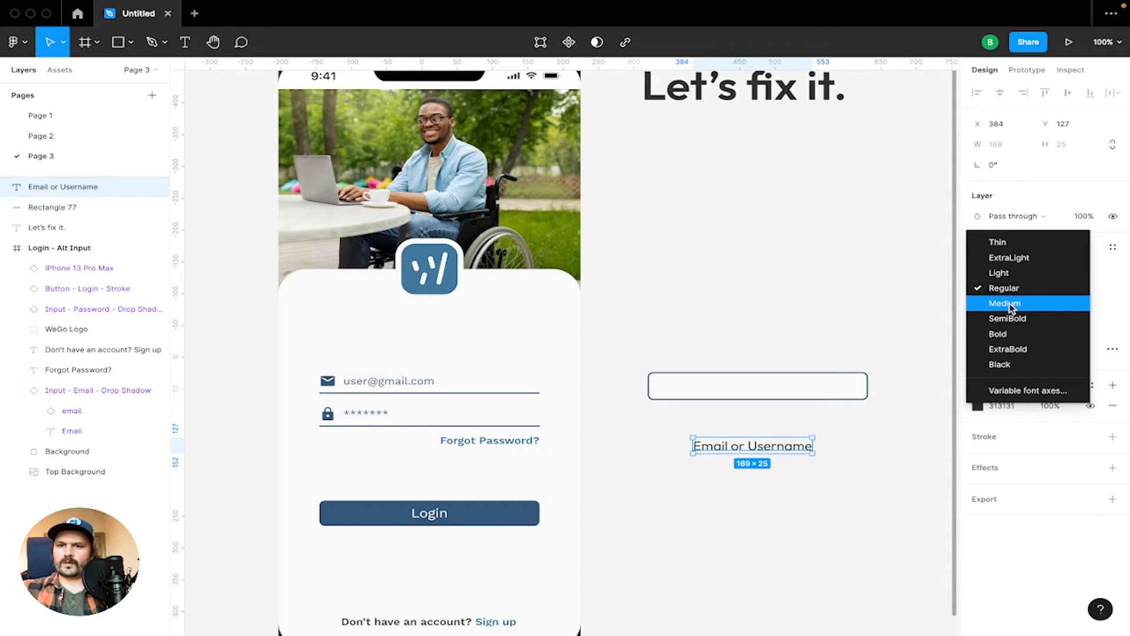
left_click(1010, 304)
left_click_drag(774, 450, 727, 362)
left_click(709, 419)
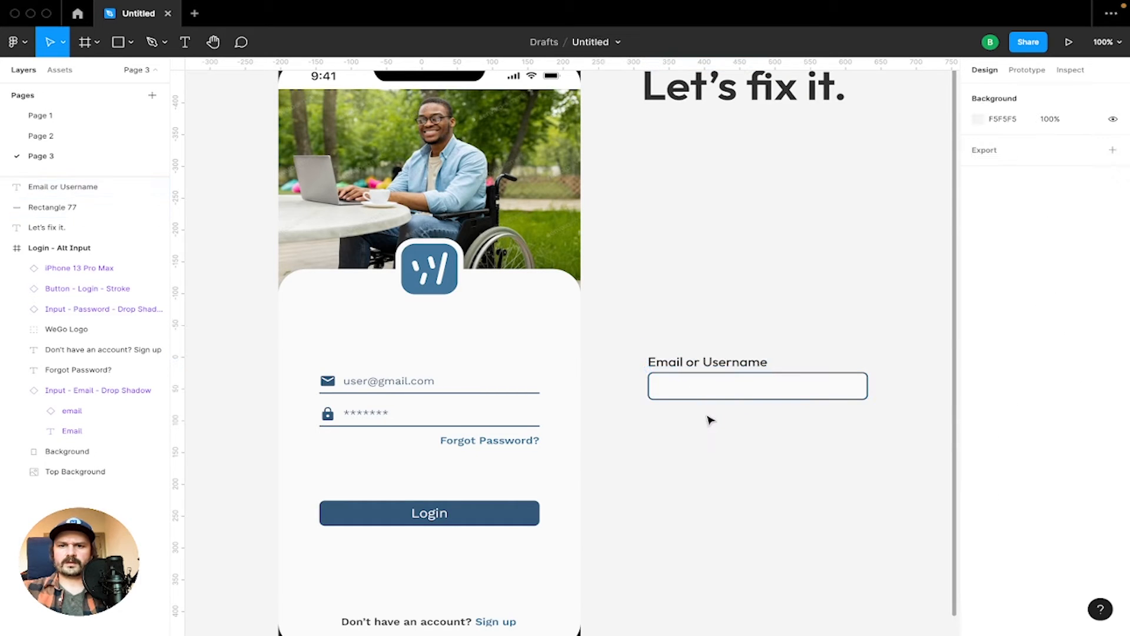
Change the label's capital U to lowercase so it reads "Email or username"
scroll(706, 410, "up", 10)
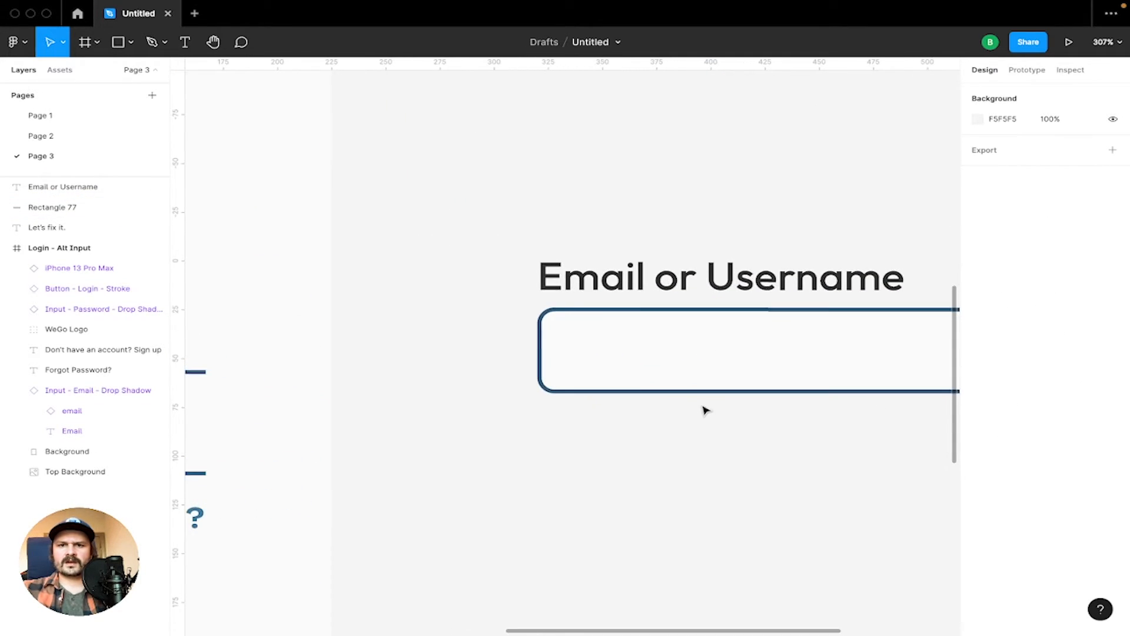
key("t")
left_click(461, 322)
key("BackSpace")
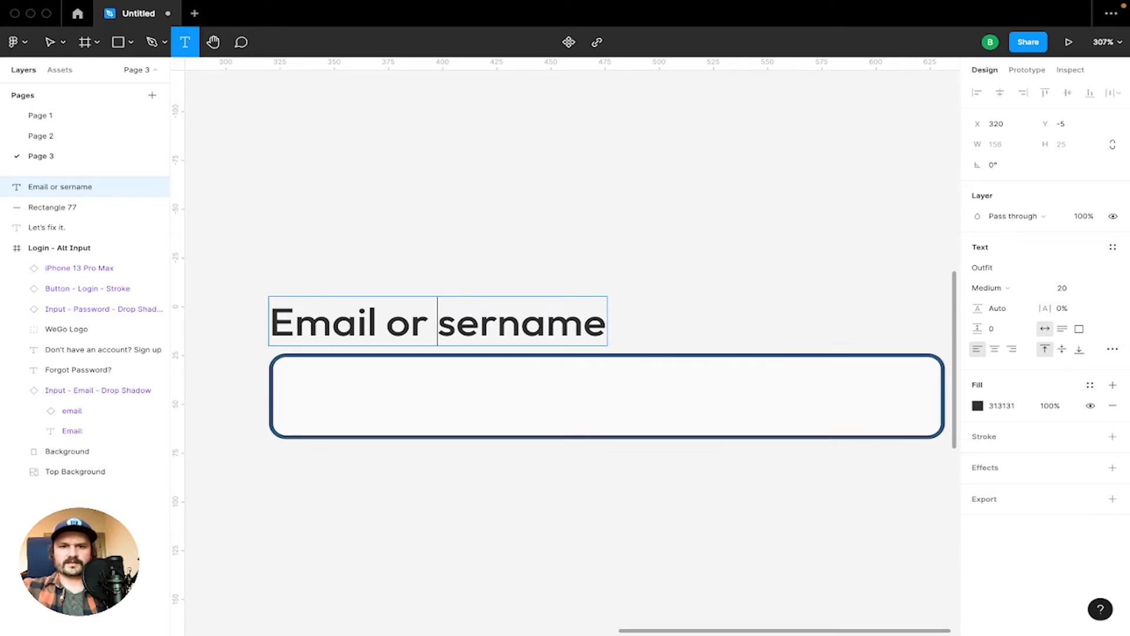
type("u")
key("Escape")
left_click(526, 467)
Recolour the "Email or username" label by sampling the Login button's blue (355879)
scroll(526, 467, "down", 10)
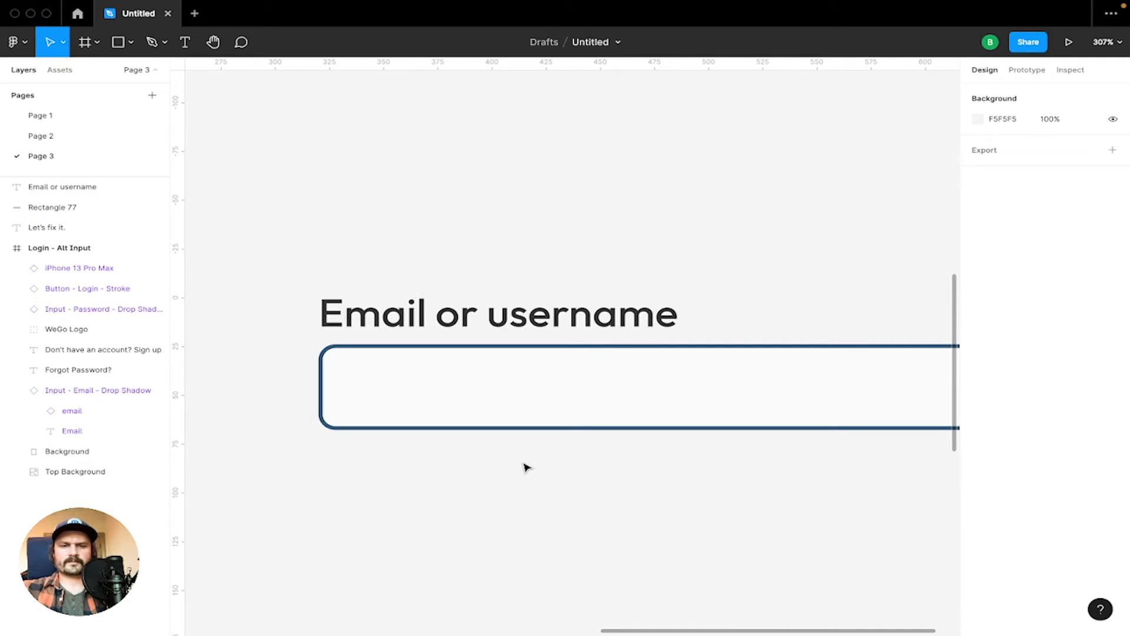
scroll(525, 467, "left", 4)
scroll(526, 467, "up", 2)
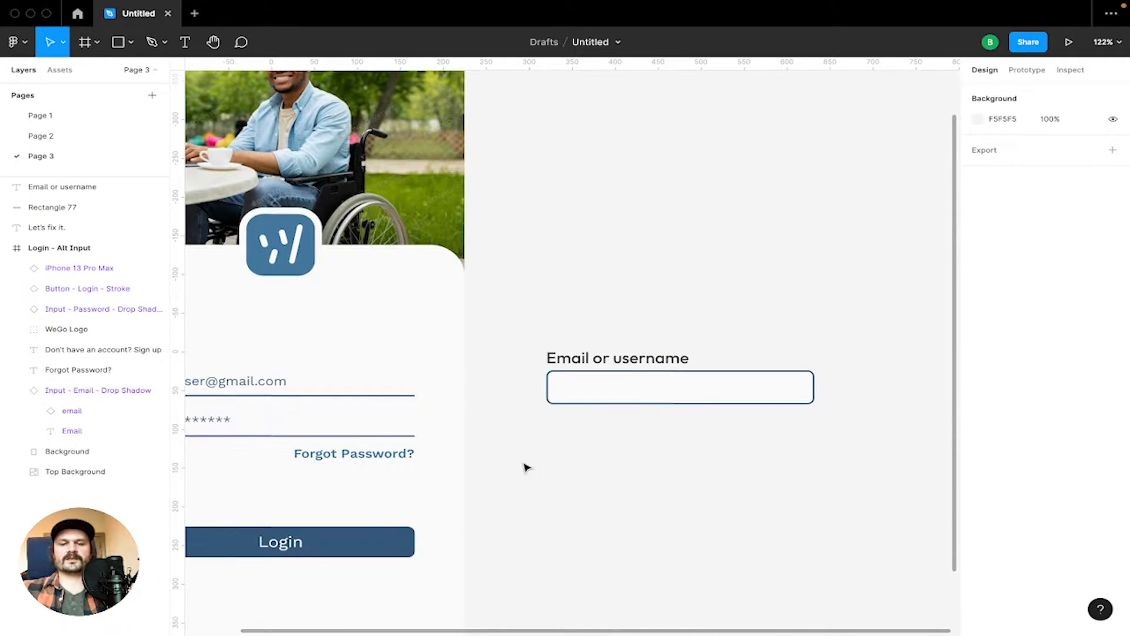
scroll(526, 467, "left", 4)
scroll(526, 467, "down", 1)
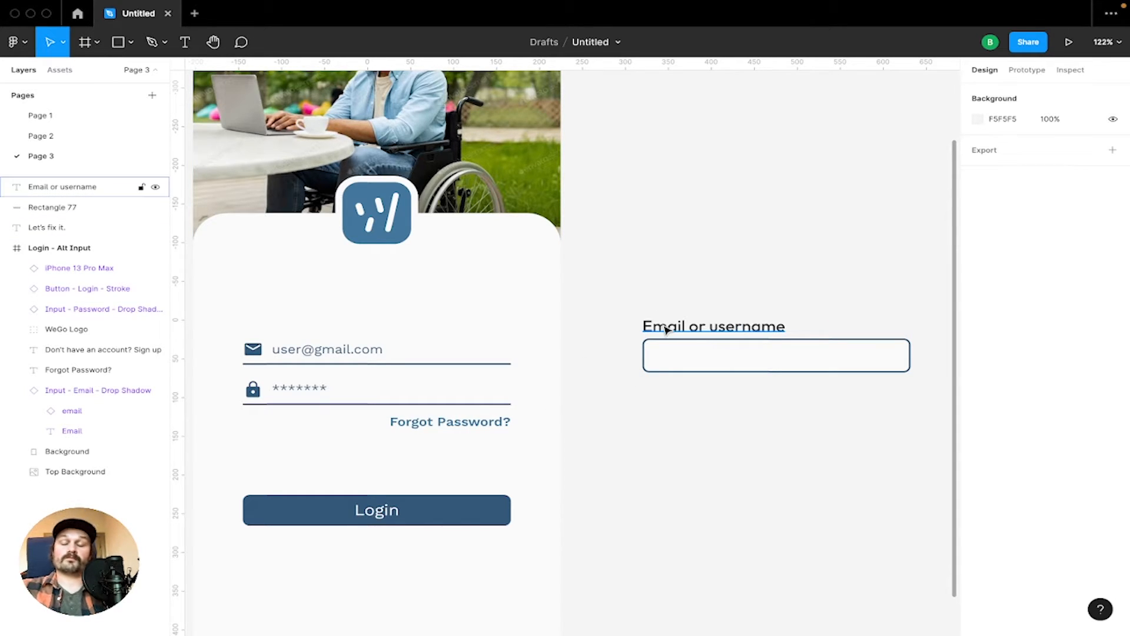
scroll(712, 433, "down", 1)
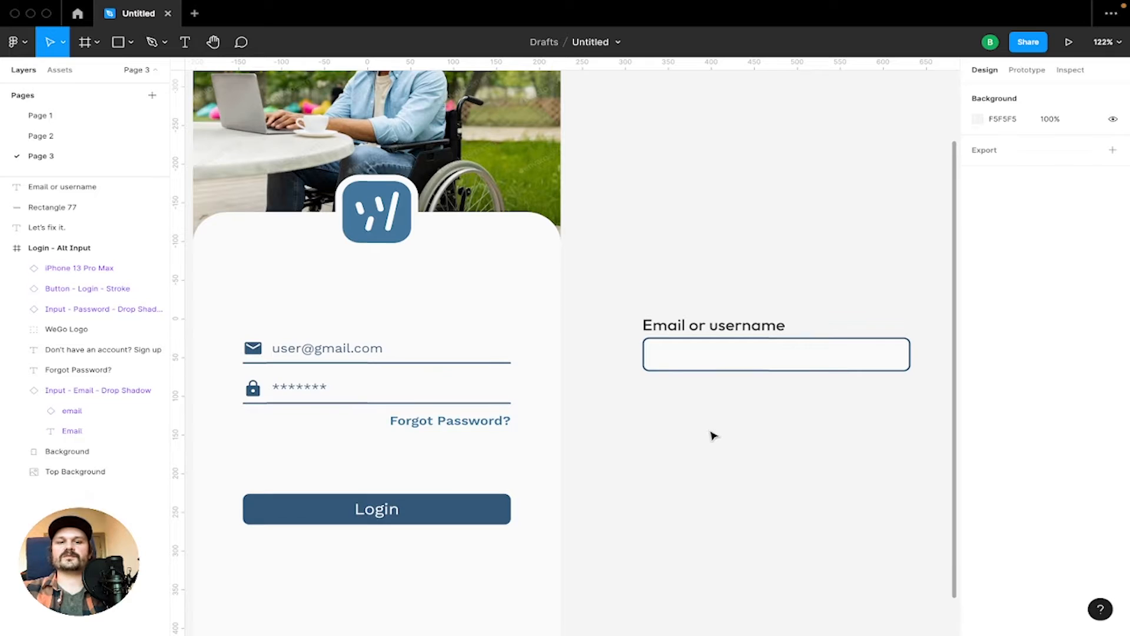
left_click(719, 327)
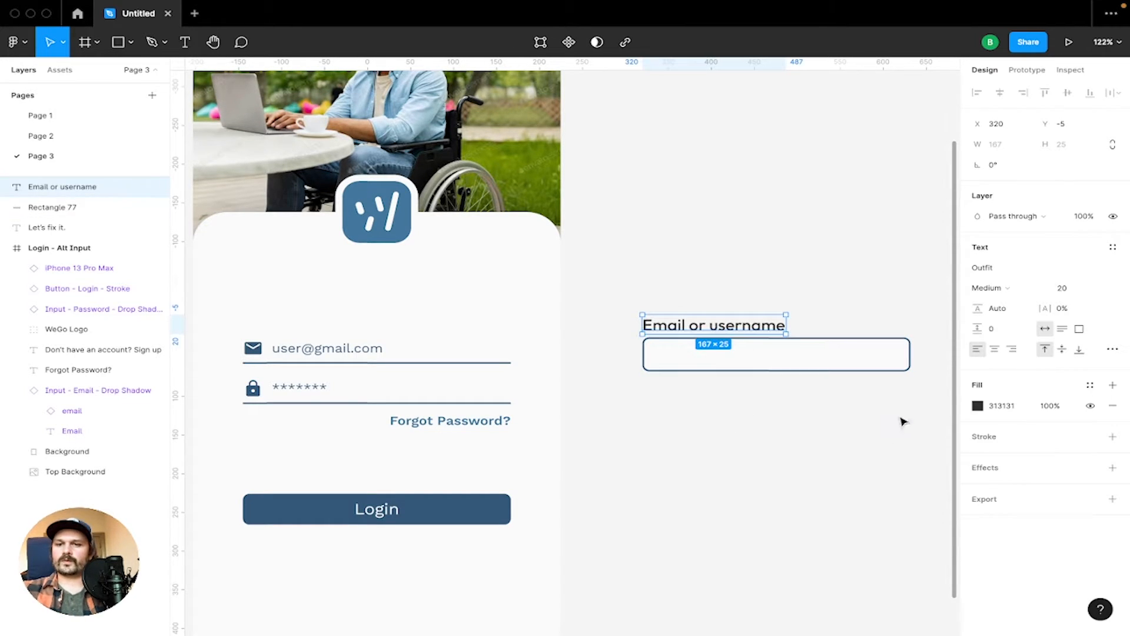
left_click(978, 406)
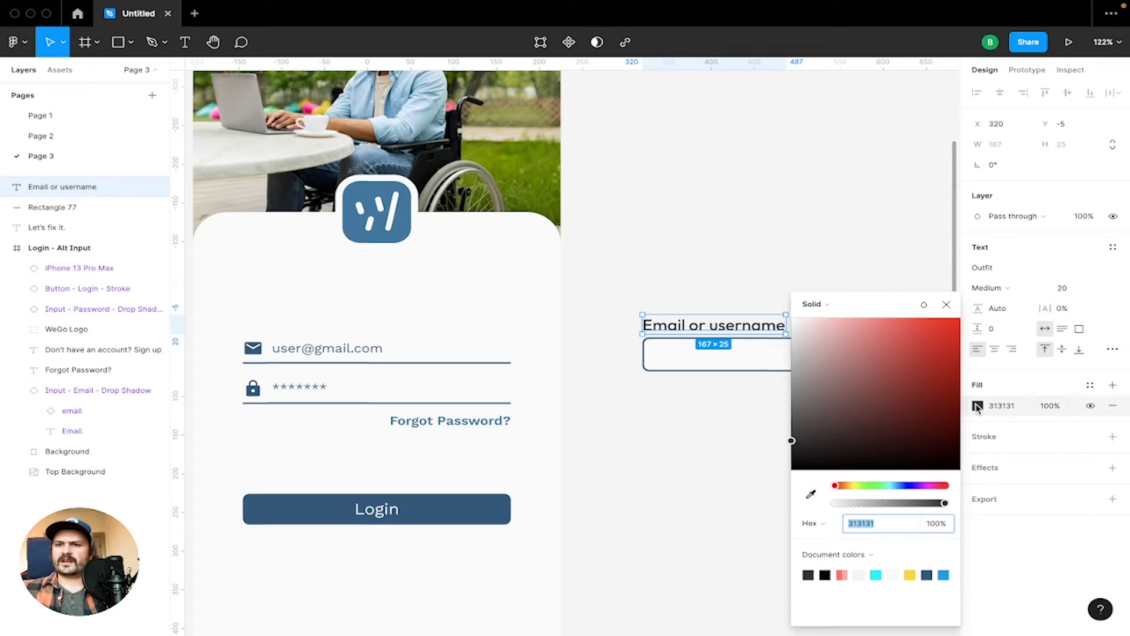
left_click(811, 494)
left_click(475, 498)
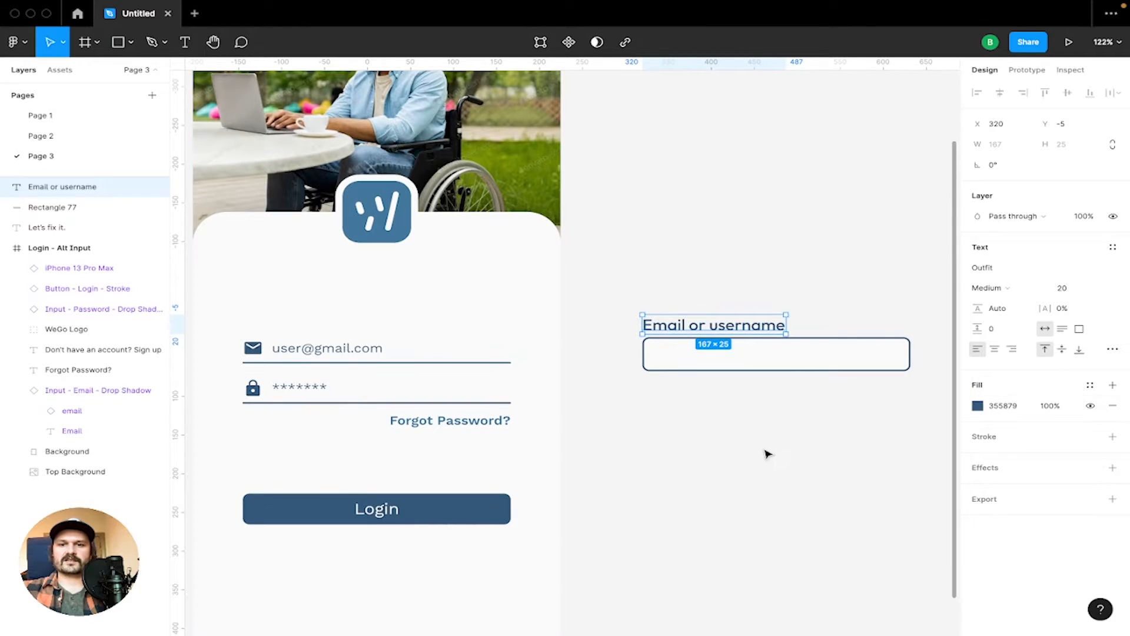
left_click(759, 442)
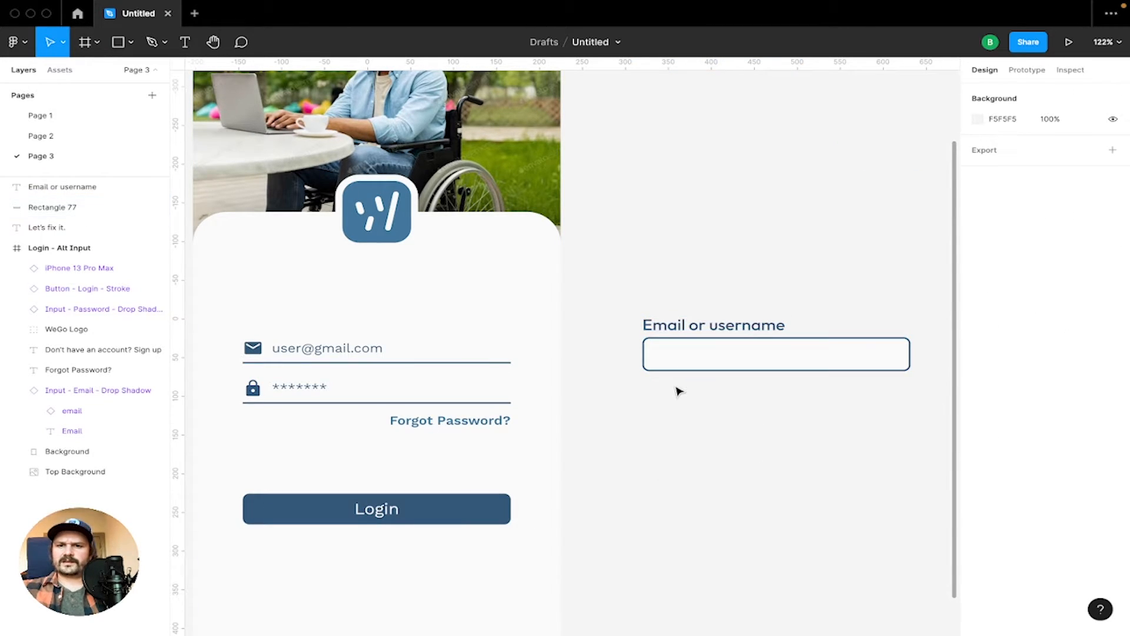
key("t")
left_click(659, 419)
key("Escape")
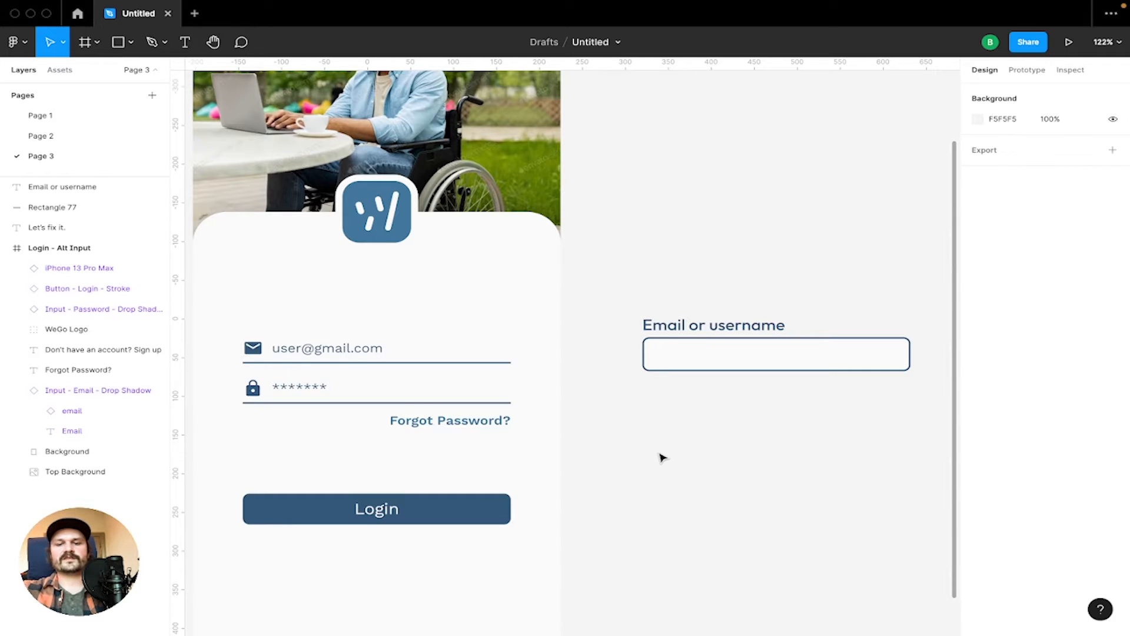
Search the components available in this file for "account" and "use" icons, closing the component search at the end
key("shift+i")
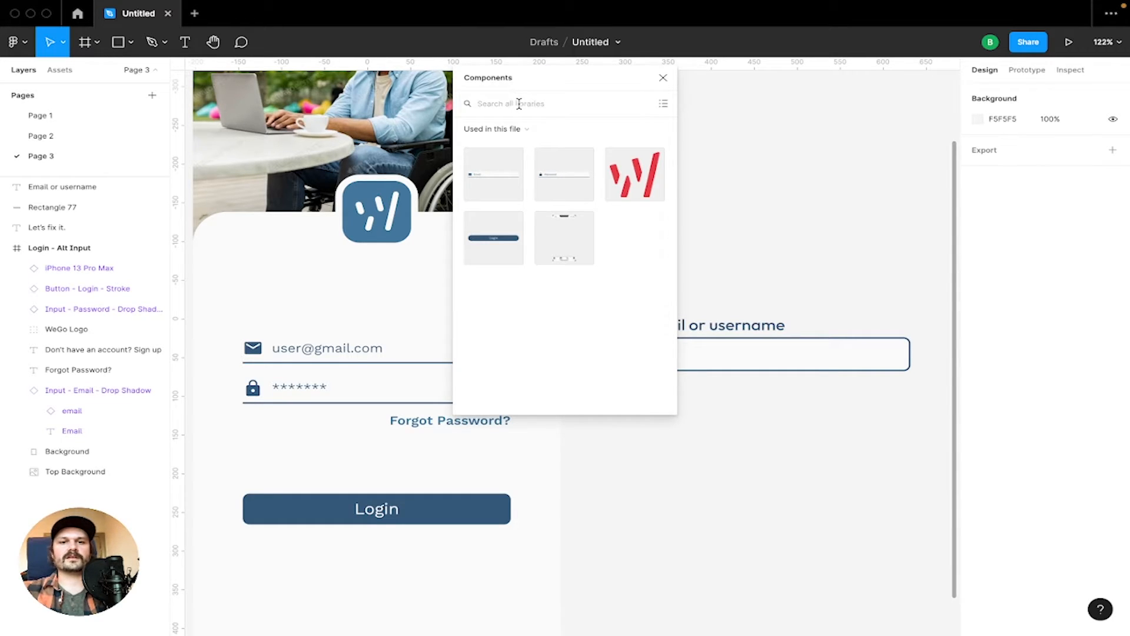
type("a")
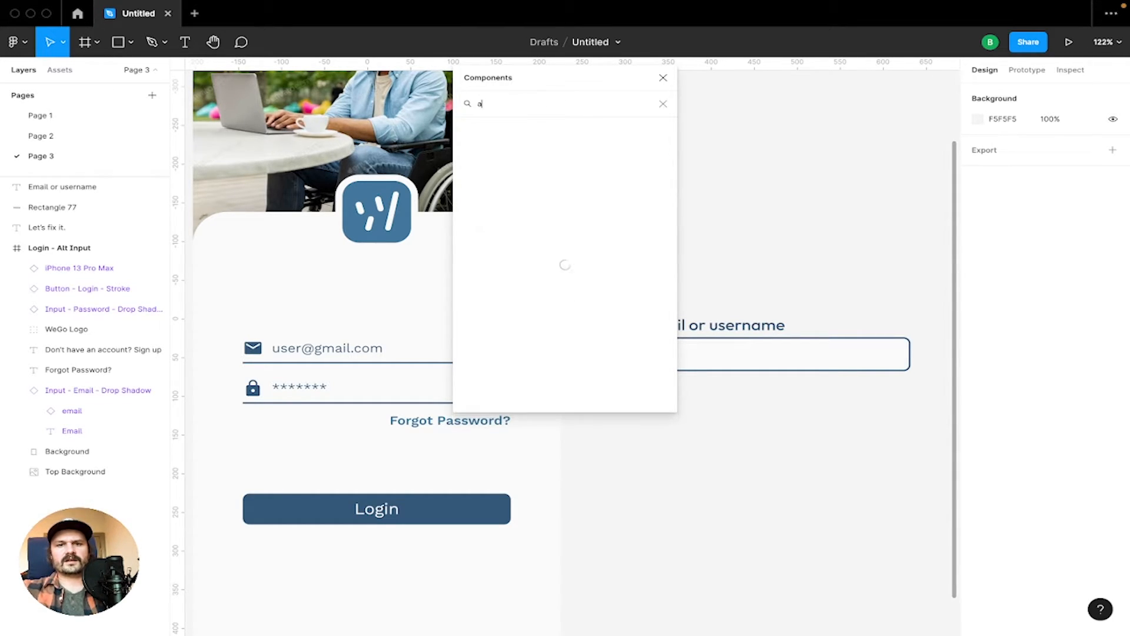
type("ccount")
key("ctrl+a")
type("s")
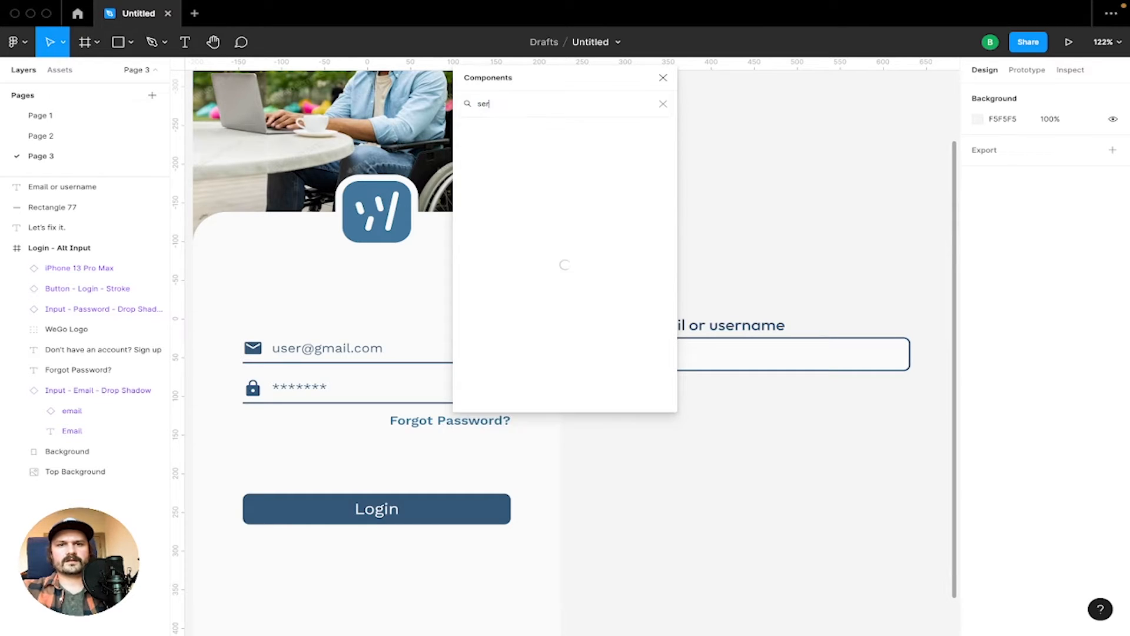
type("ser")
key("ctrl+a")
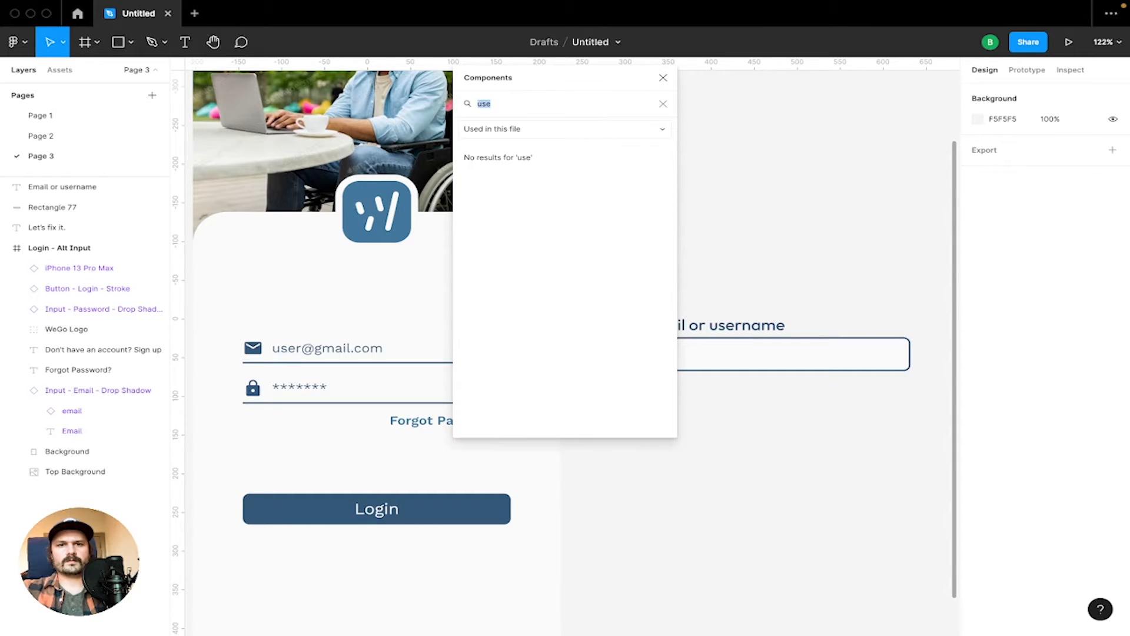
type("ad")
type("t")
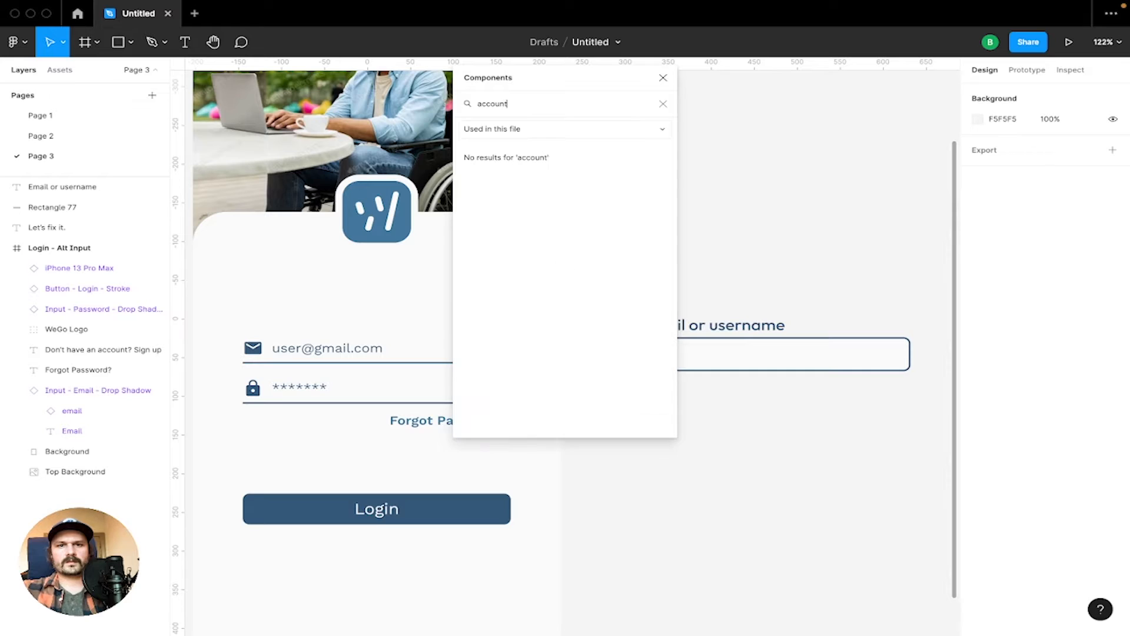
left_click(663, 78)
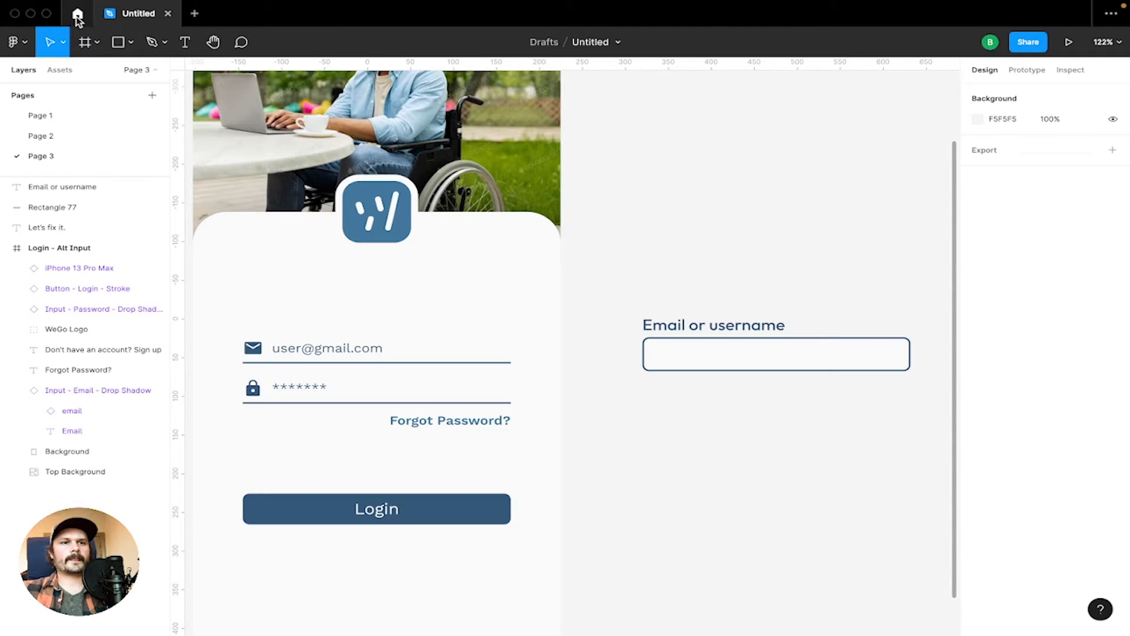
Open the Material Design Icons (Community) file from the recently viewed files
left_click(77, 13)
scroll(630, 395, "up", 4)
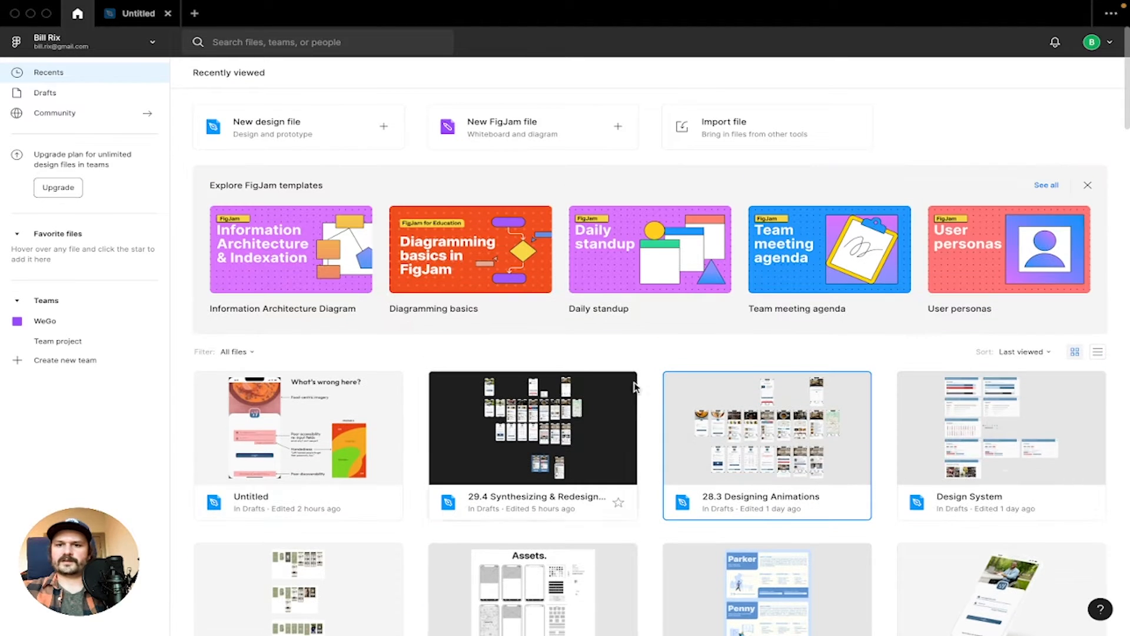
scroll(664, 362, "down", 12)
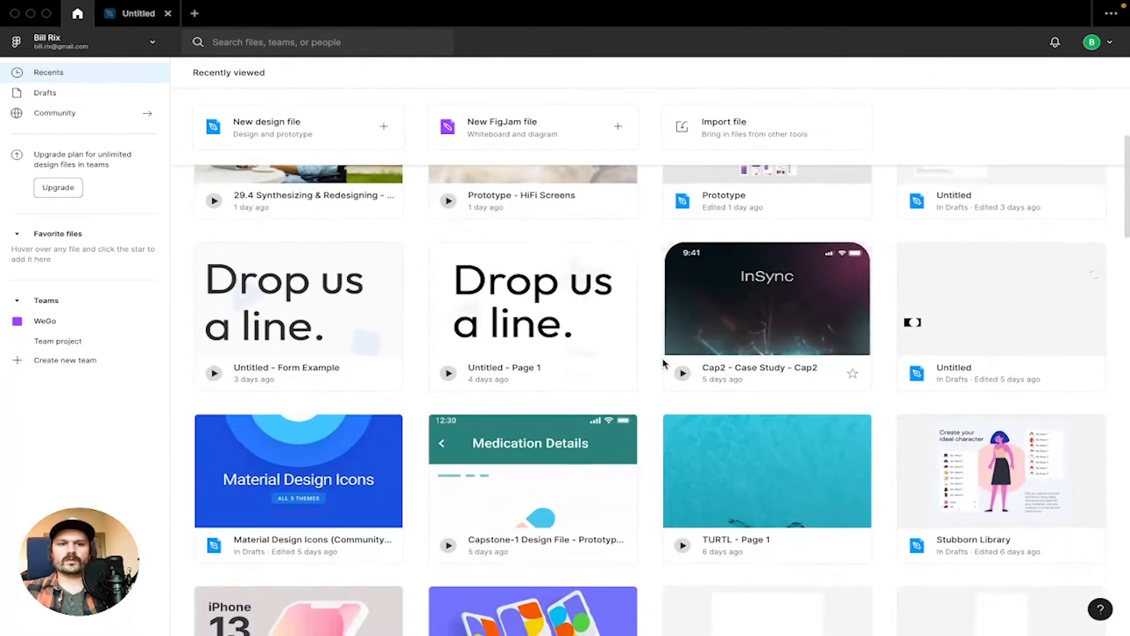
double_click(261, 477)
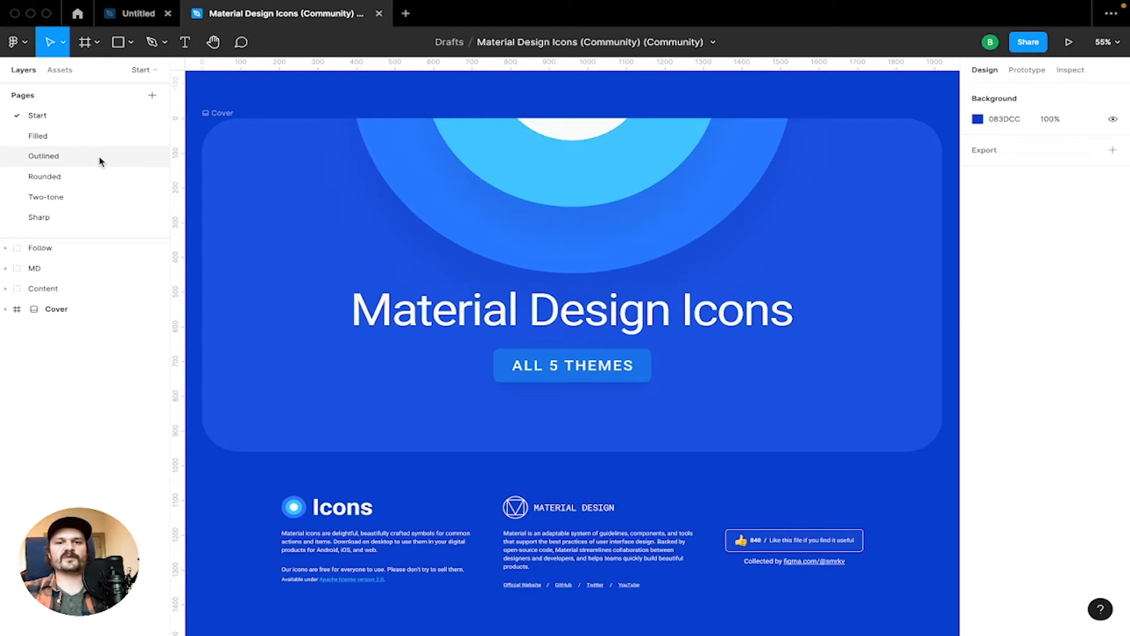
Go to the Outlined icons page and search the file's components for "account"
left_click(100, 160)
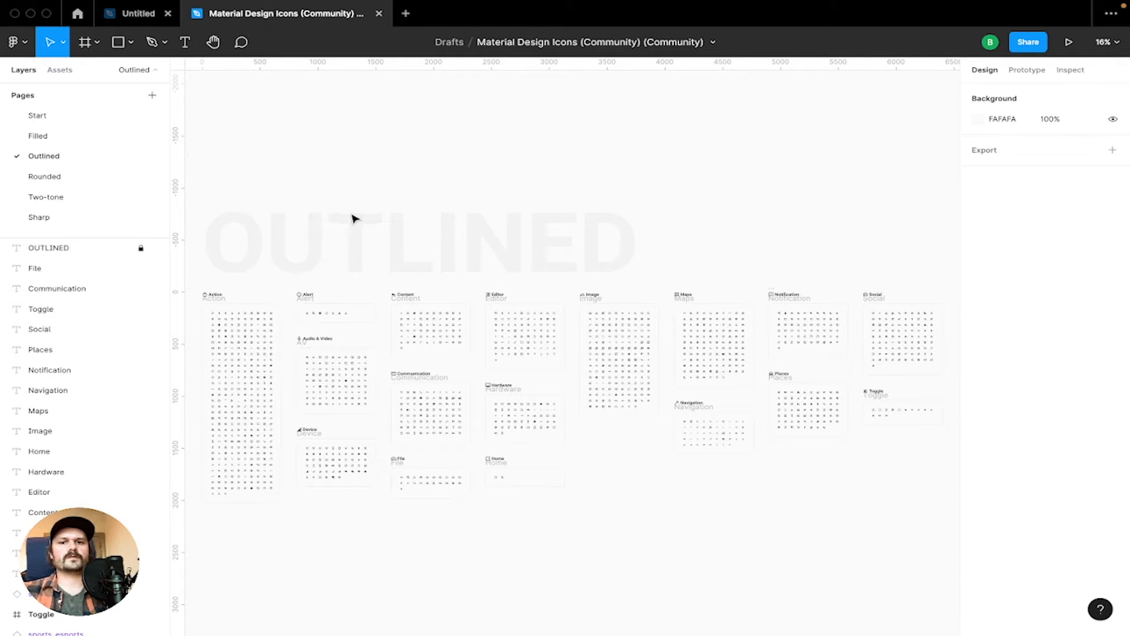
scroll(353, 219, "left", 2)
scroll(354, 219, "down", 1)
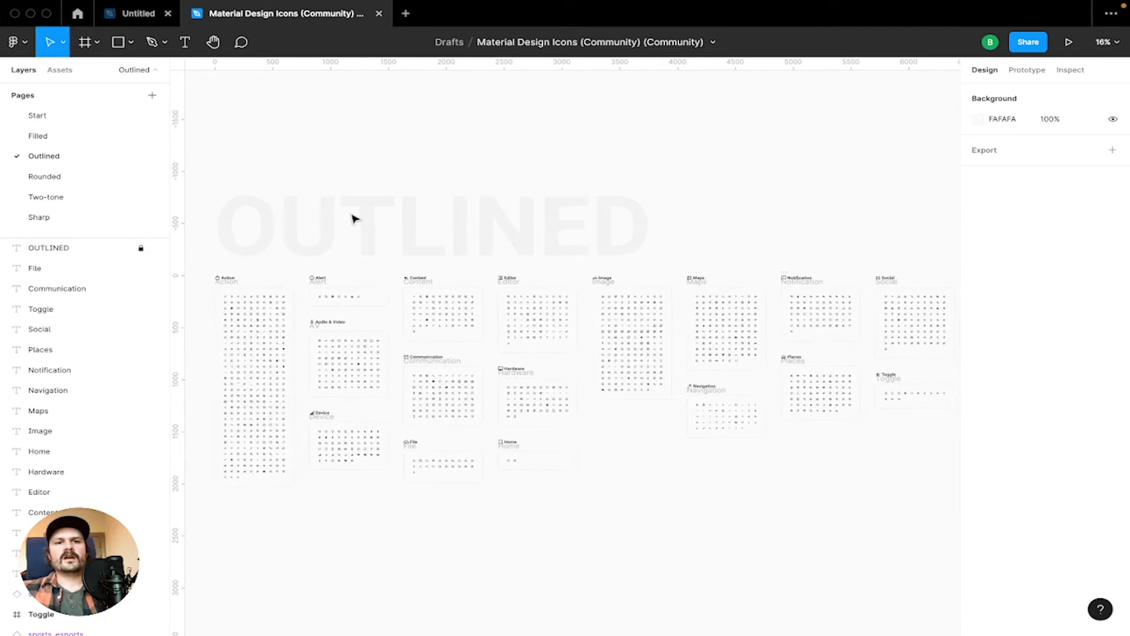
scroll(354, 219, "right", 1)
scroll(353, 219, "up", 1)
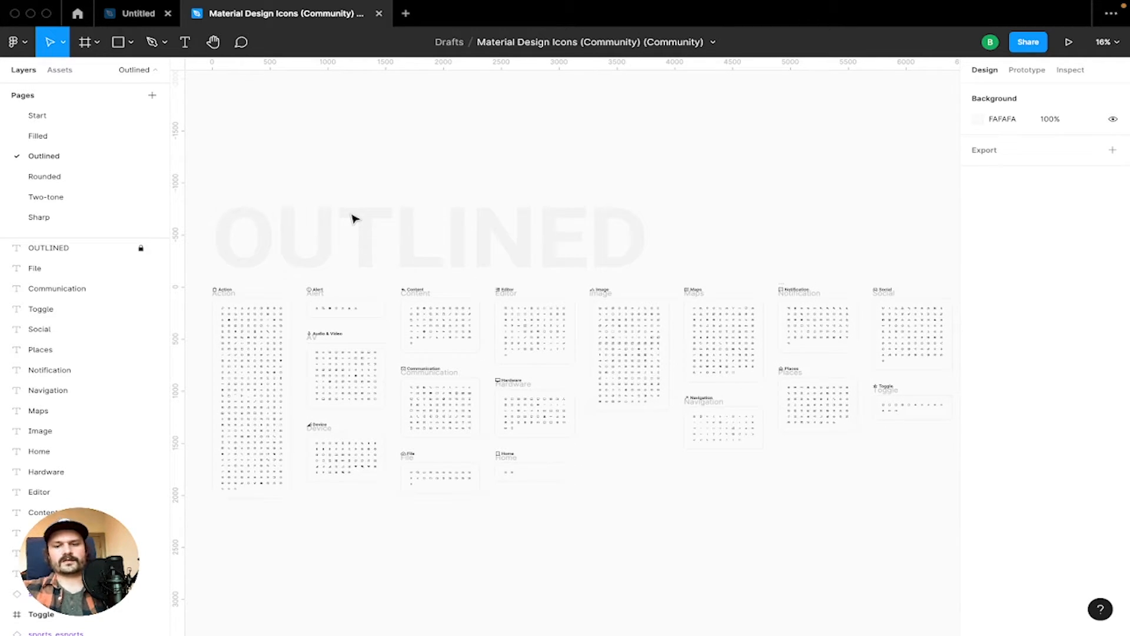
key("shift+i")
type("account")
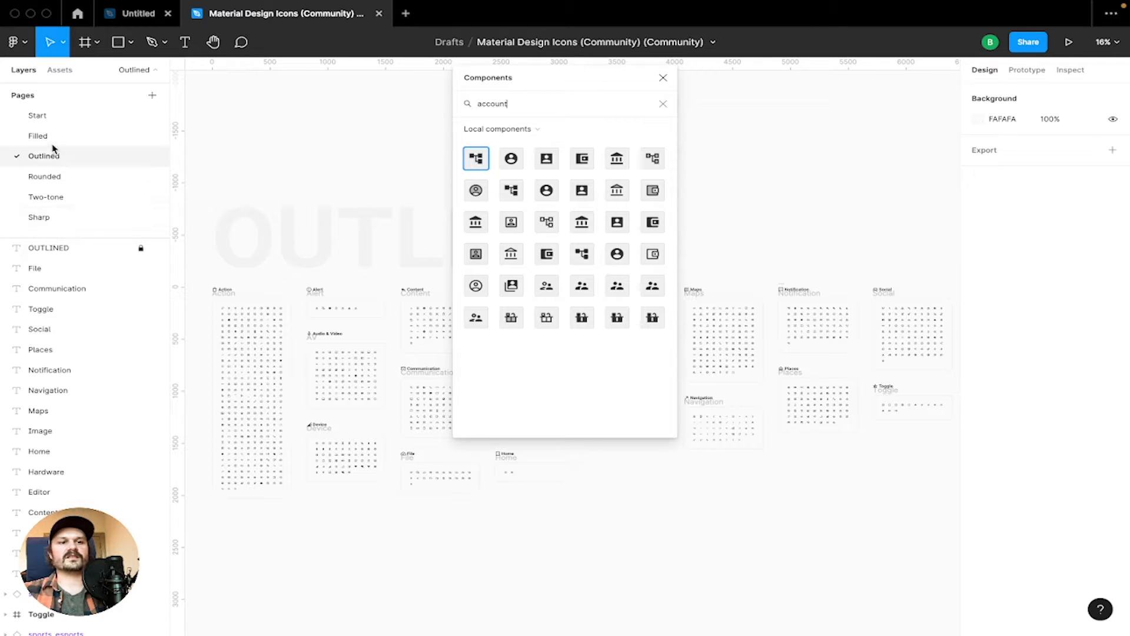
Compare the "account" component results across the Rounded, Two-tone and Outlined pages, ending on the Rounded page
left_click(56, 178)
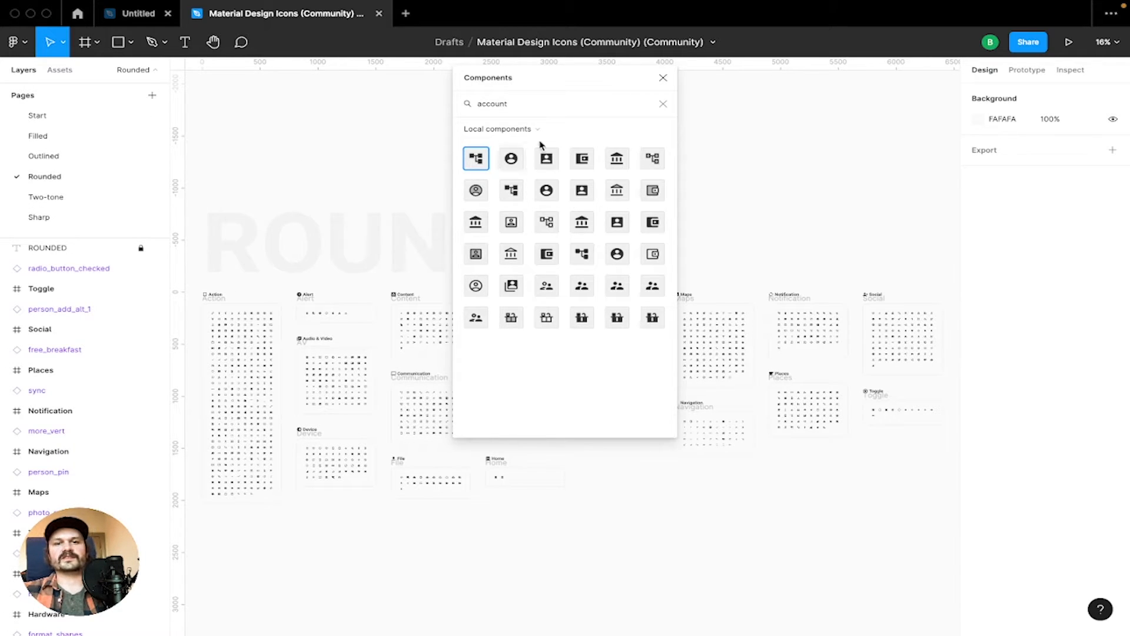
double_click(550, 99)
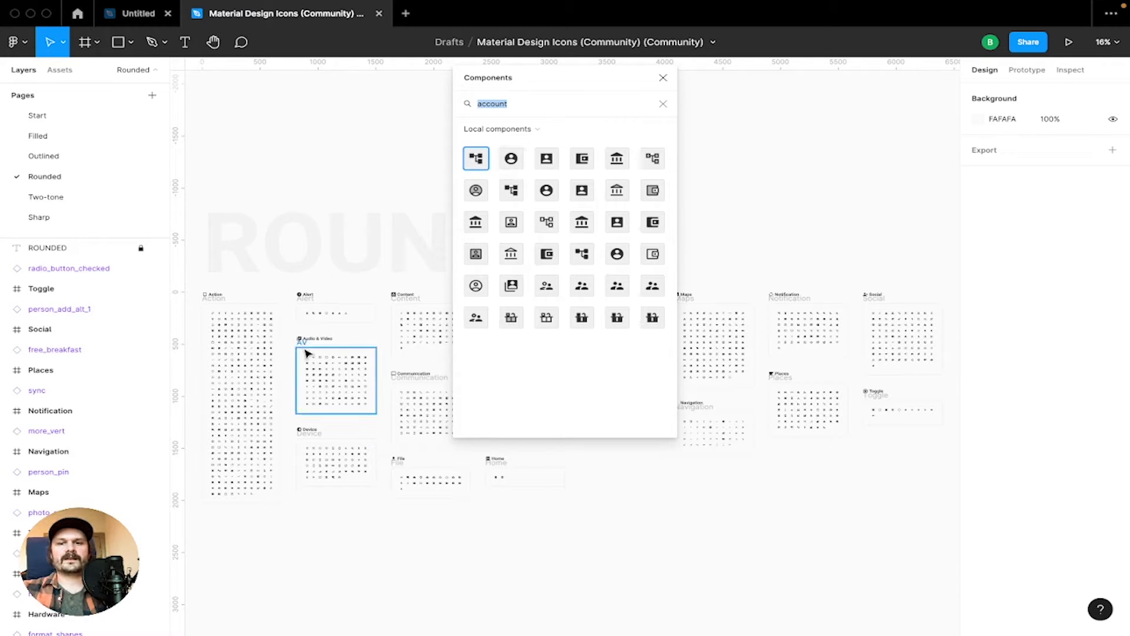
left_click(44, 193)
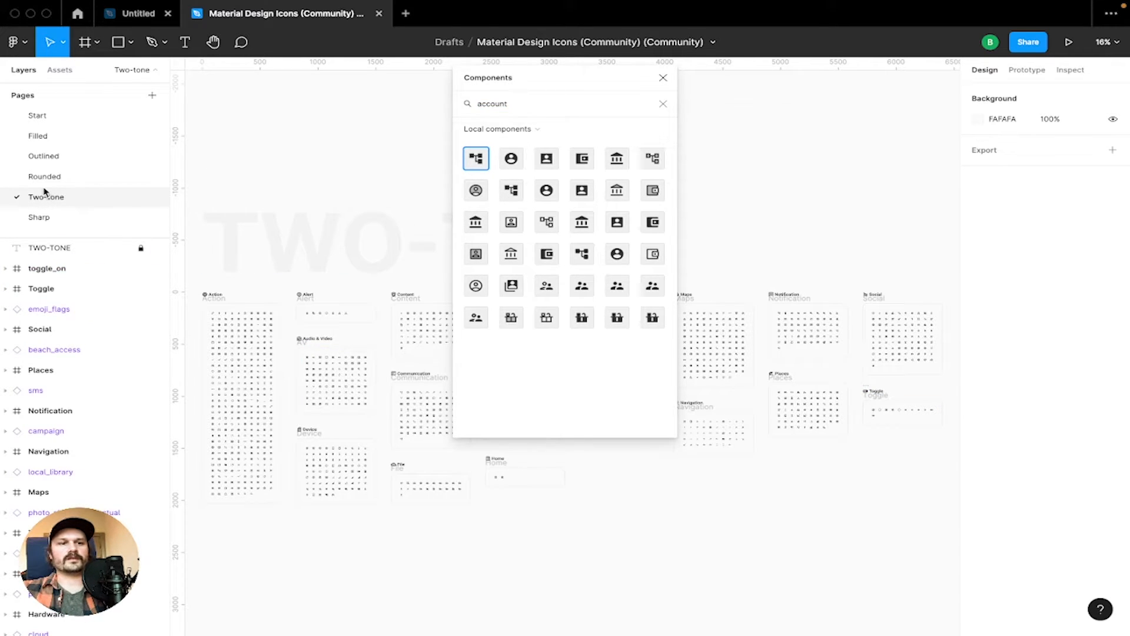
left_click(46, 178)
left_click(46, 158)
left_click(46, 177)
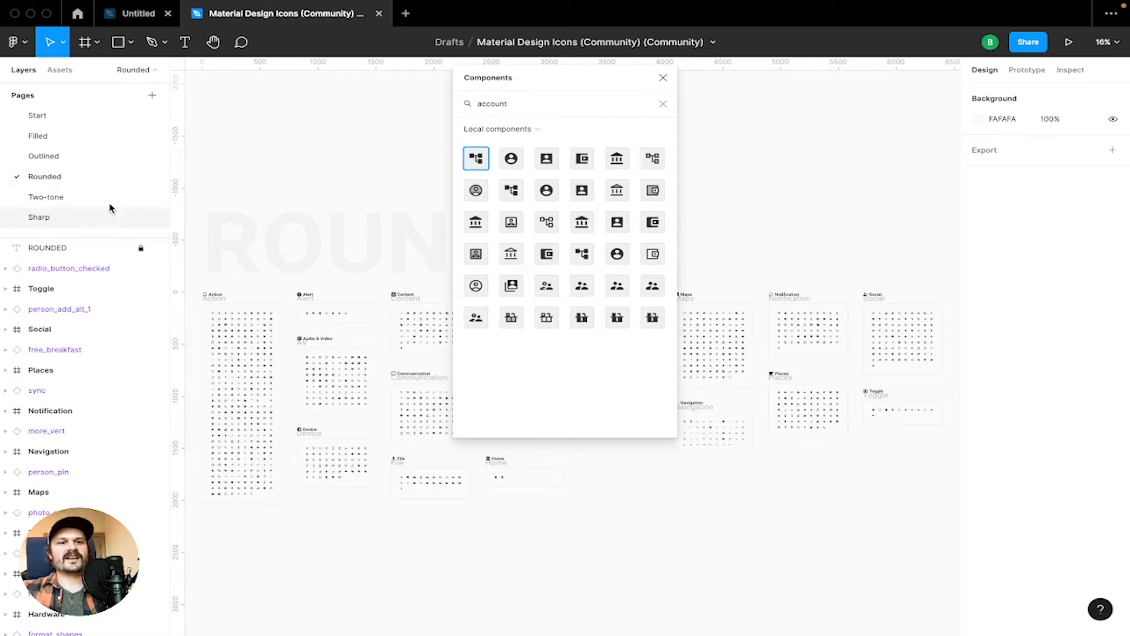
left_click(548, 104)
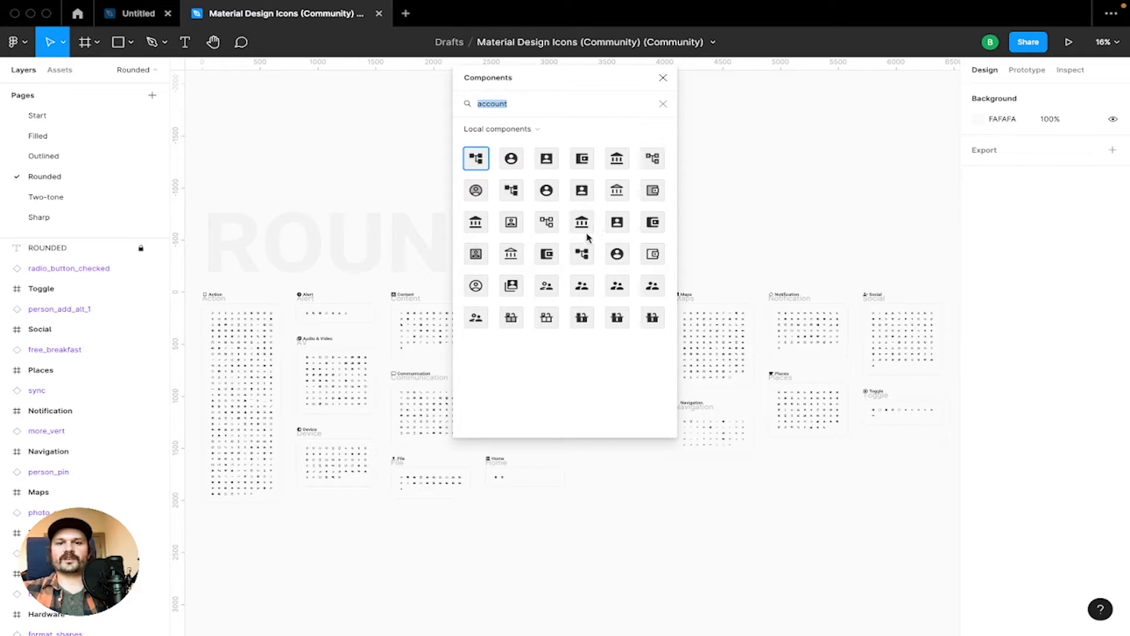
Go to the main component of the account_circle icon from the search results and examine it on the Sharp page
right_click(514, 161)
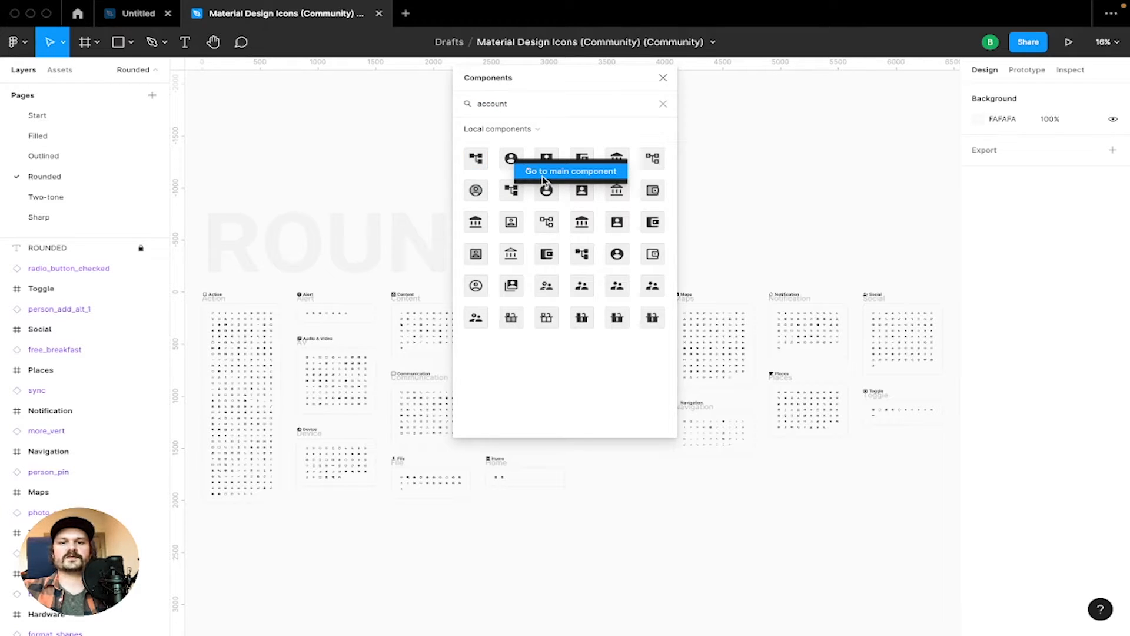
left_click(547, 171)
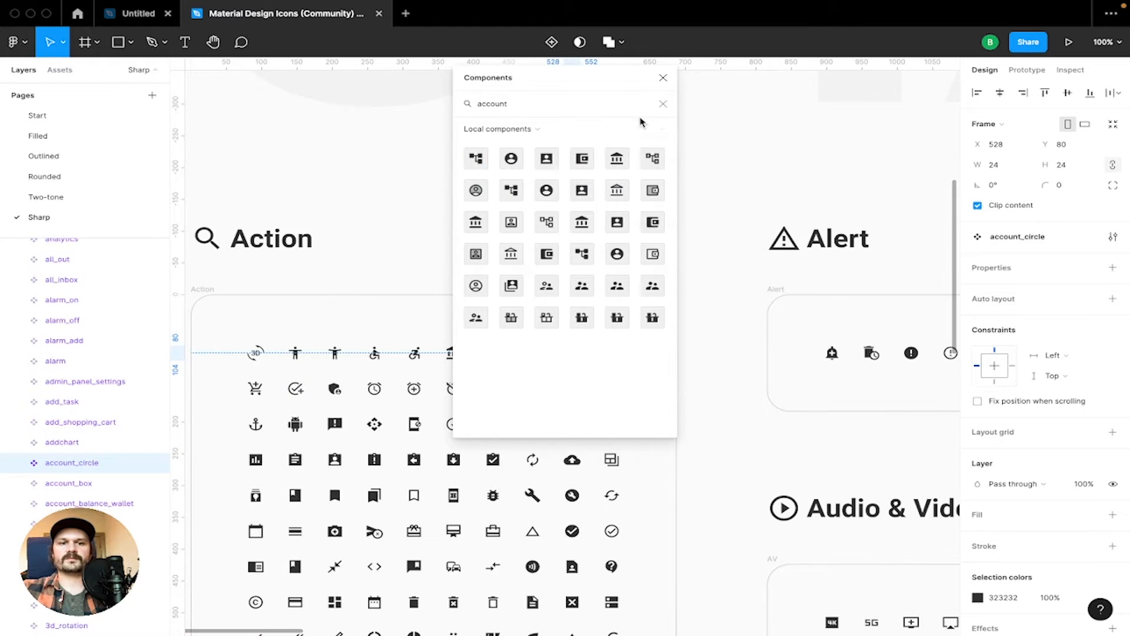
left_click(663, 77)
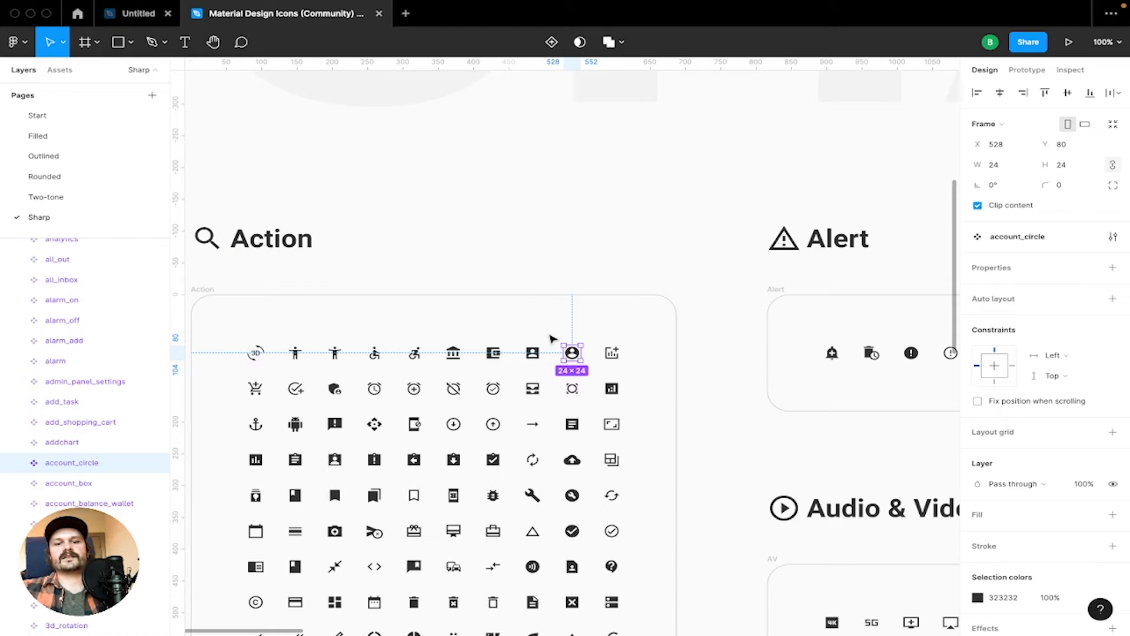
scroll(271, 298, "down", 2)
scroll(272, 295, "down", 2)
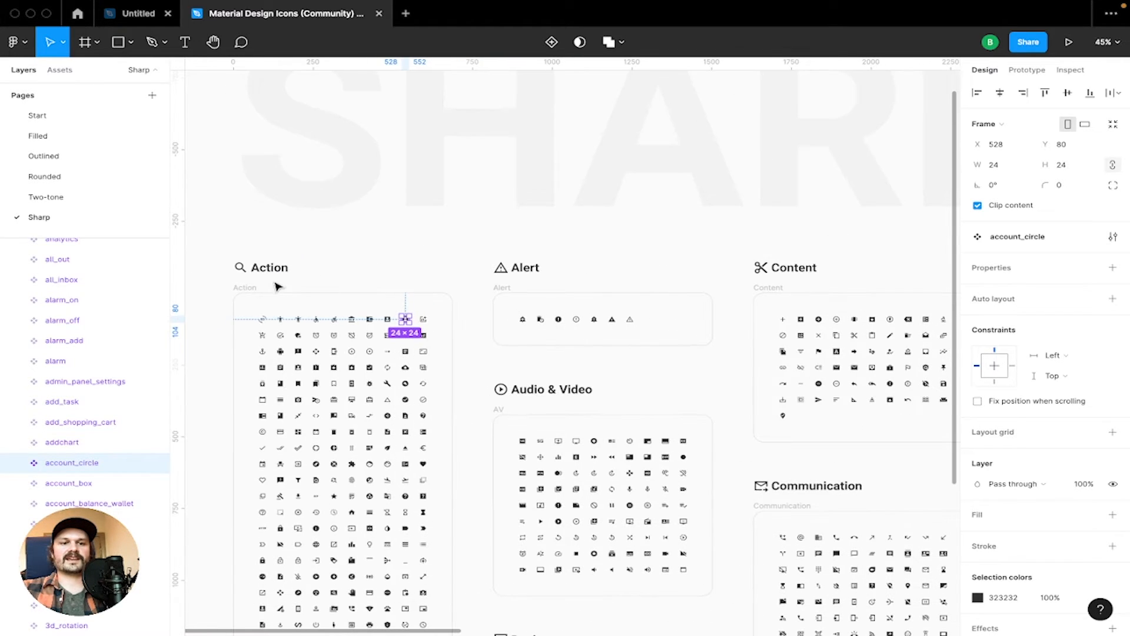
scroll(277, 287, "down", 5)
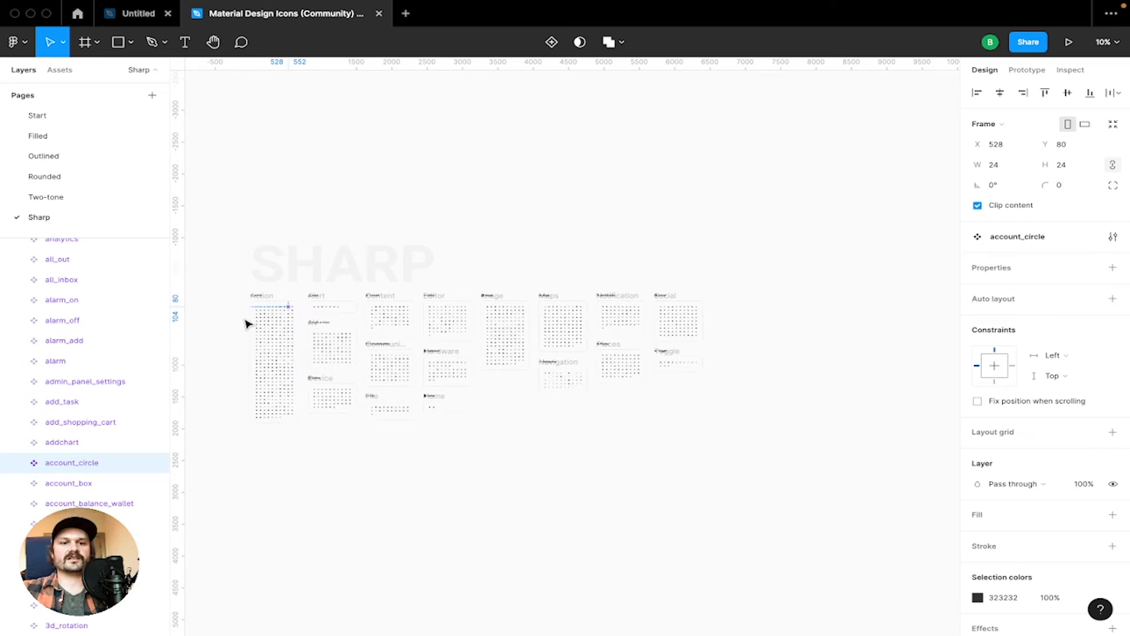
scroll(307, 300, "up", 1)
scroll(306, 299, "up", 5)
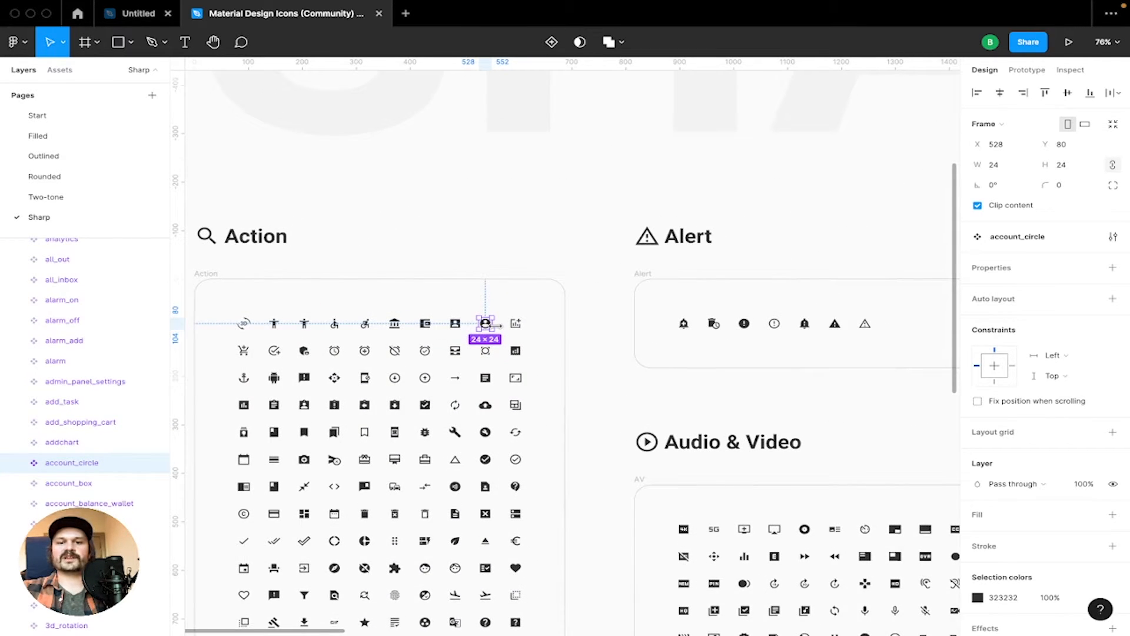
scroll(532, 253, "up", 4)
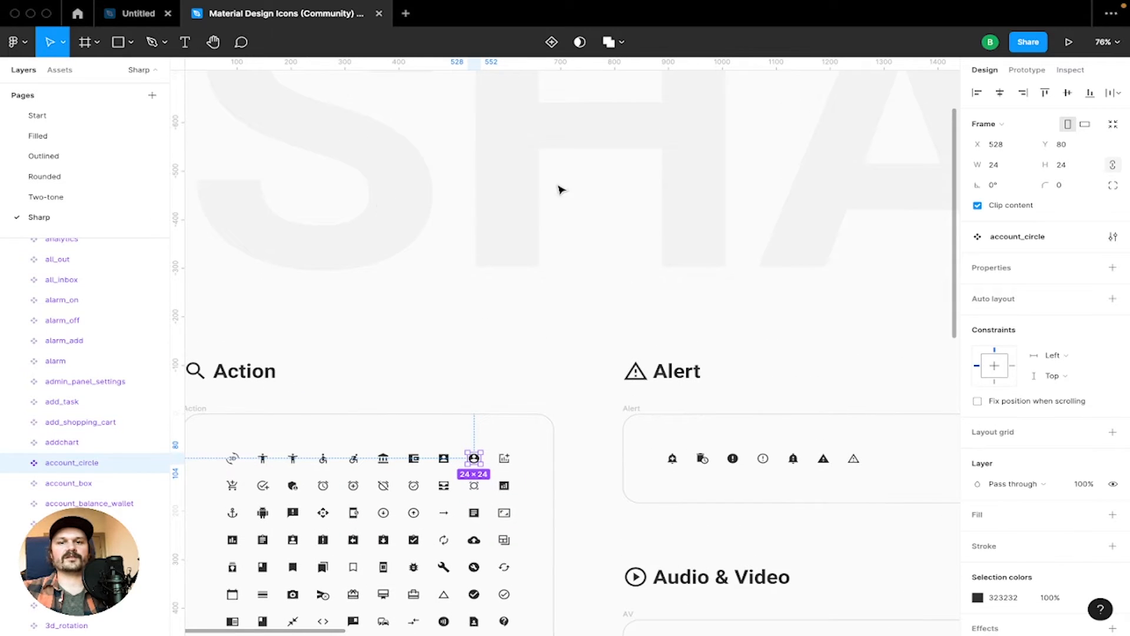
scroll(543, 250, "down", 5)
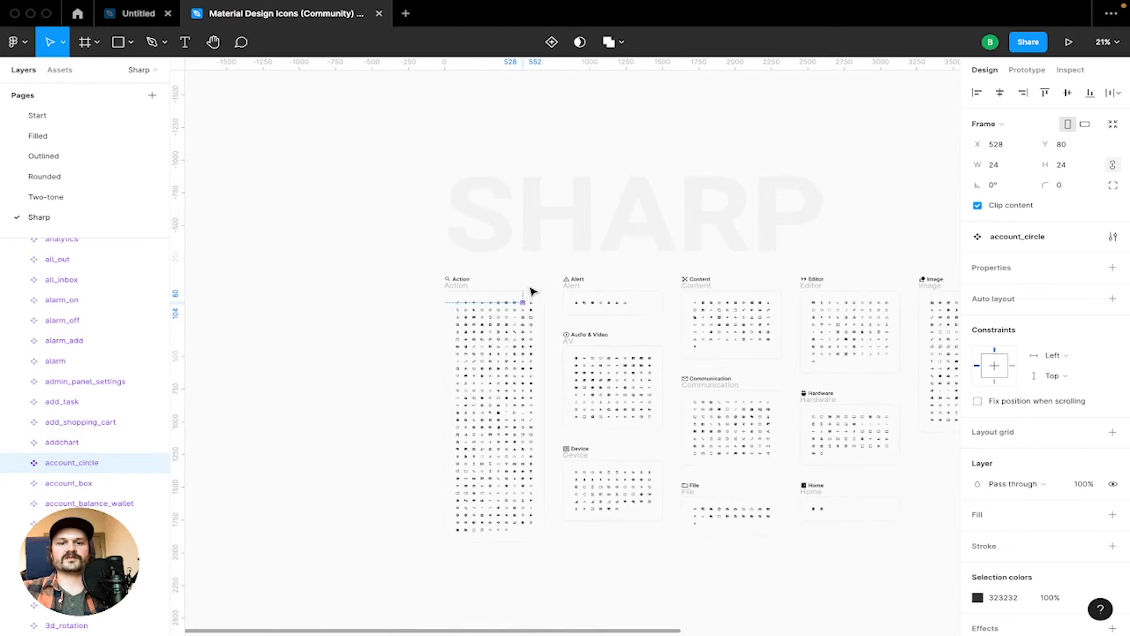
Copy the account_circle icon from the Rounded page into the Untitled file and place it above the "Email or username" label
left_click(69, 180)
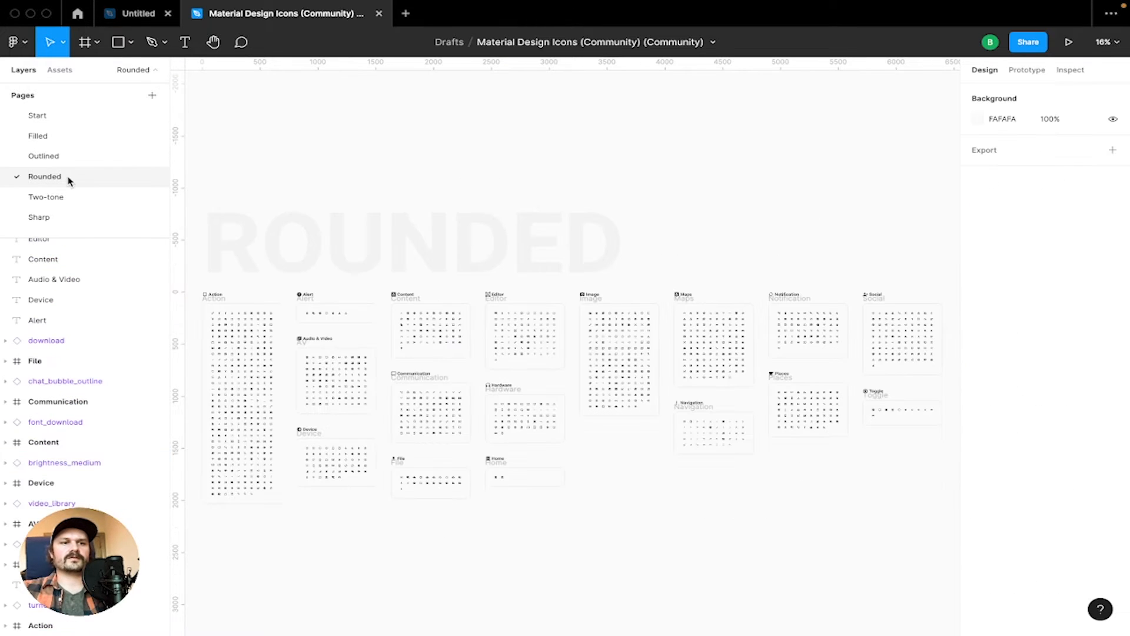
scroll(189, 303, "up", 10)
scroll(189, 302, "right", 6)
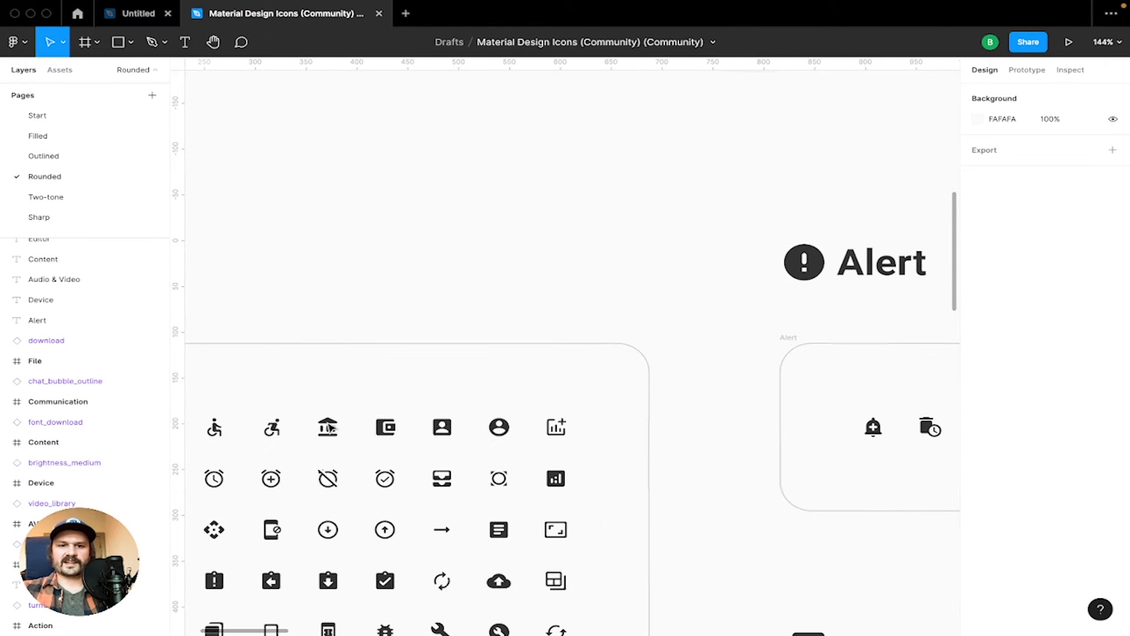
left_click(498, 427)
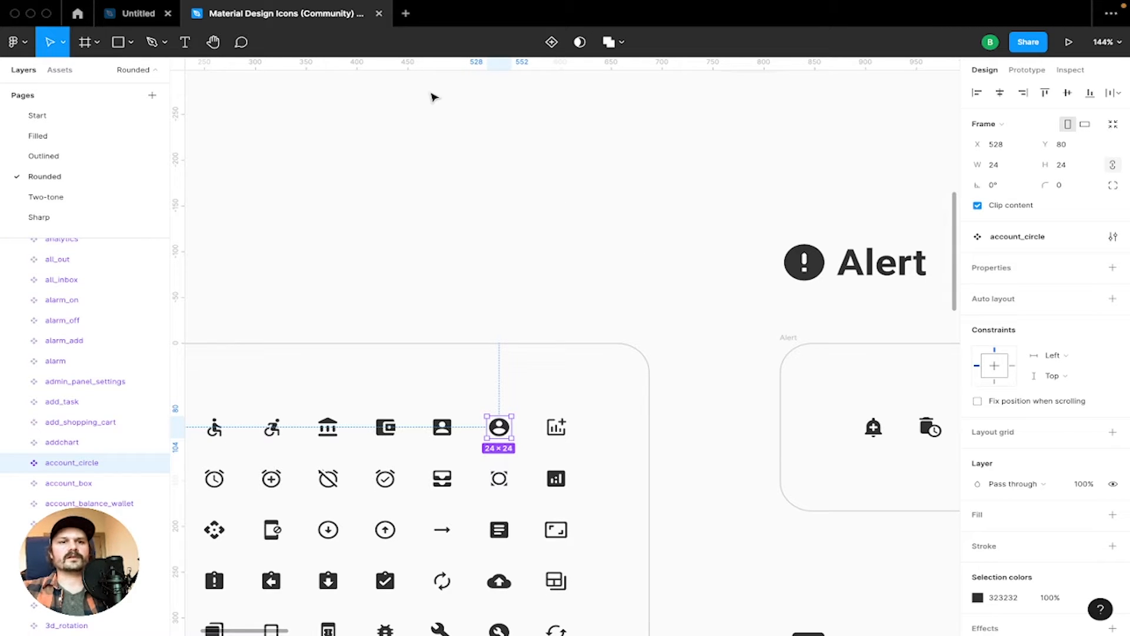
left_click(138, 13)
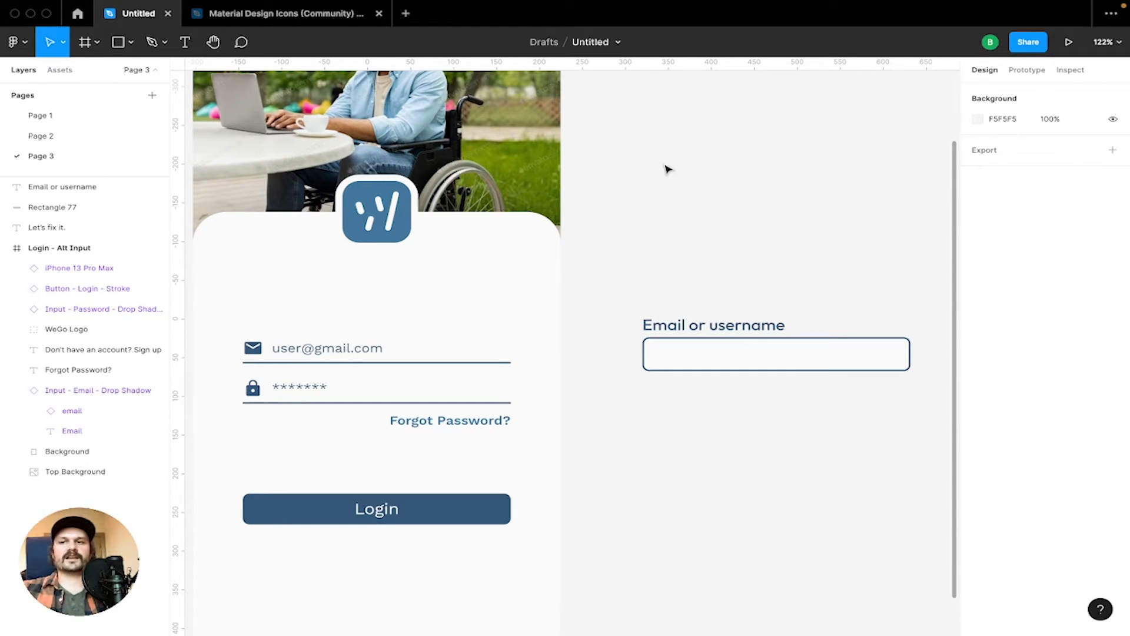
key("ctrl+v")
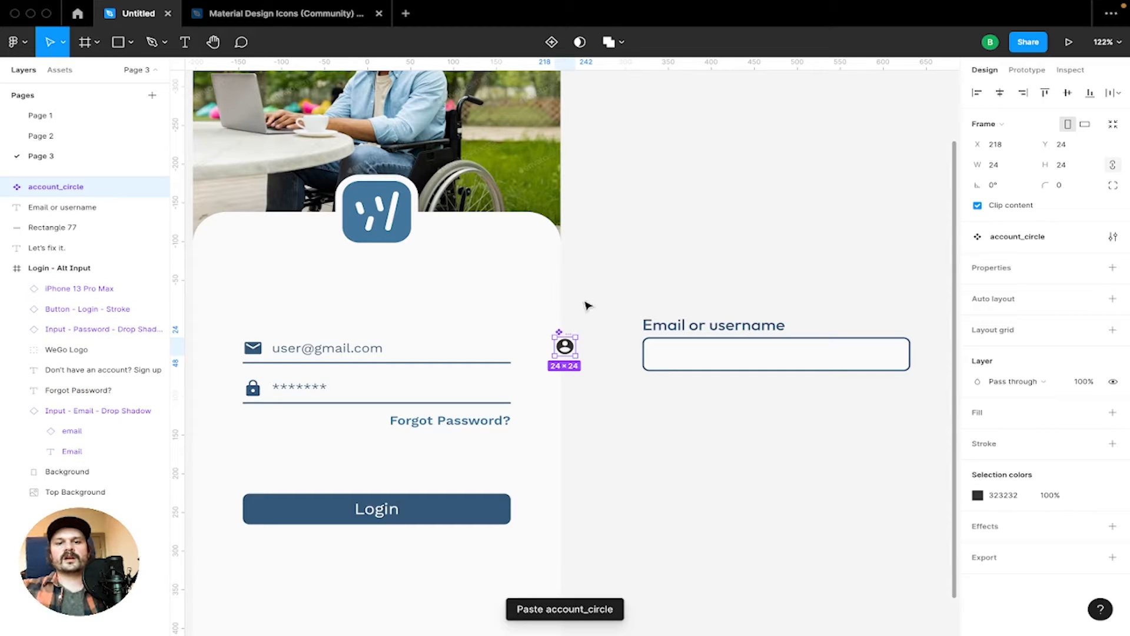
left_click_drag(566, 347, 653, 243)
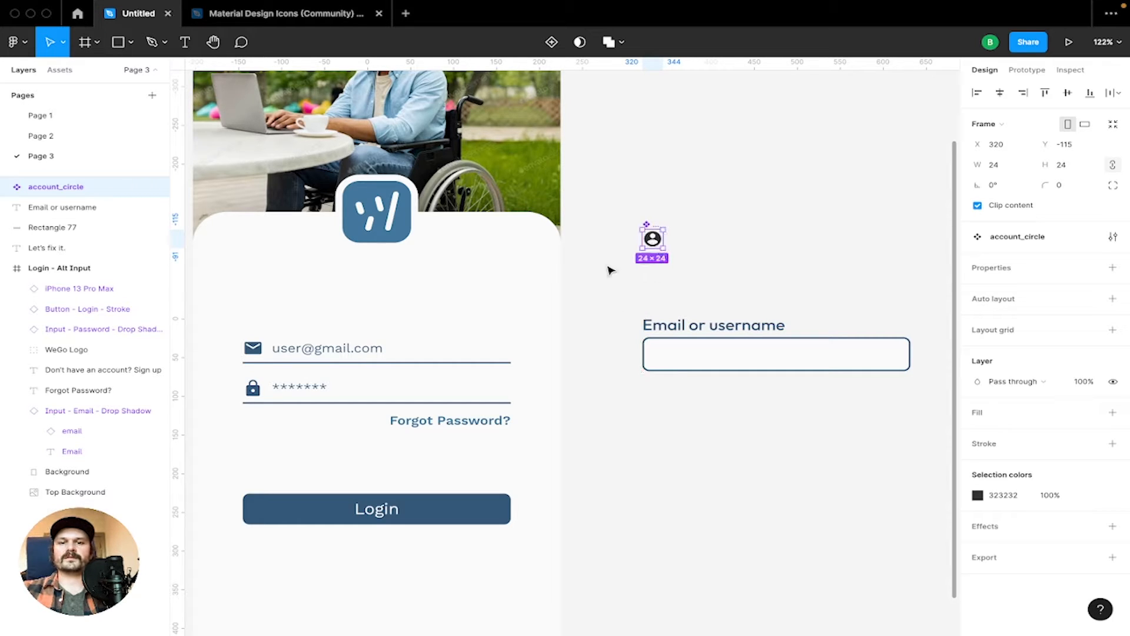
Search the Untitled file's components for "accou", closing the component search at the end
scroll(650, 244, "left", 1)
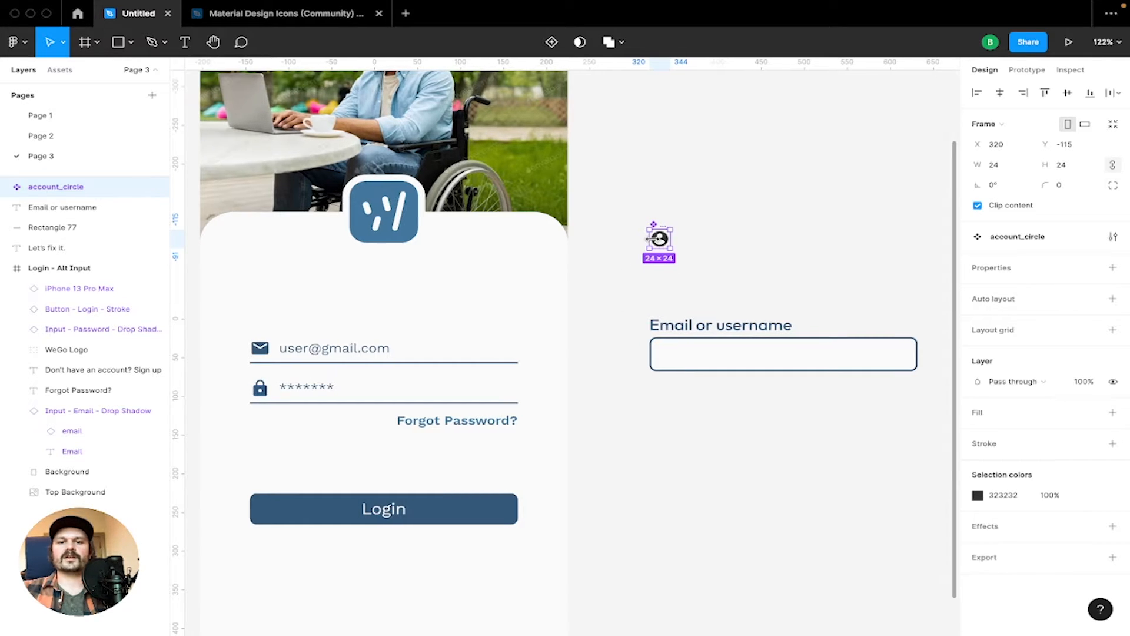
key("shift+i")
type("accou")
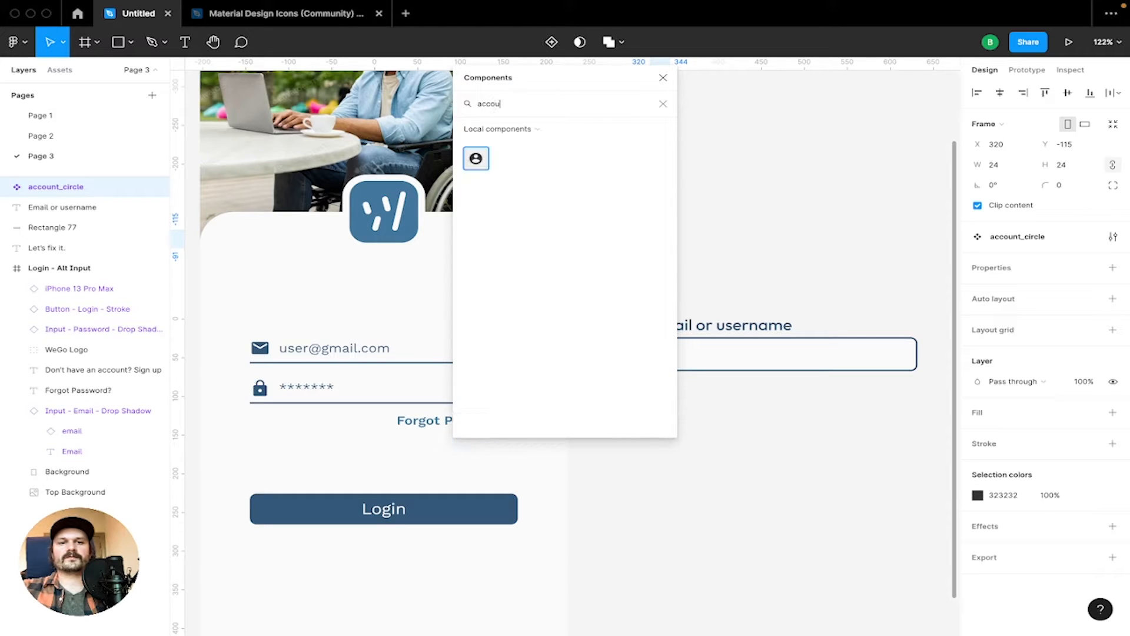
left_click(663, 78)
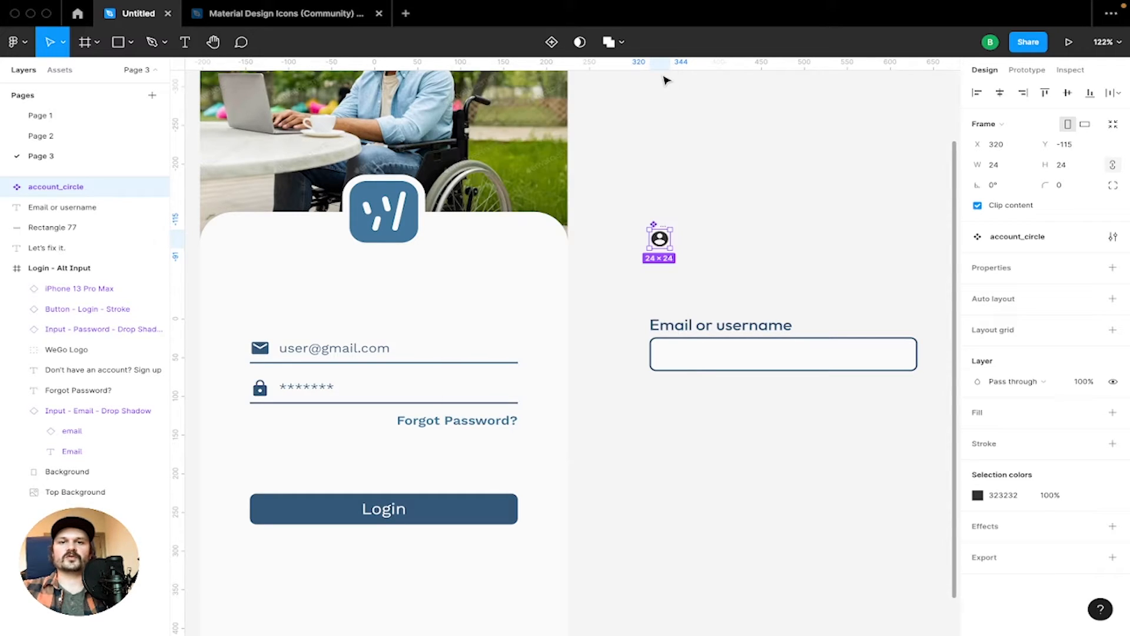
Resize the account_circle icon to 32 × 32
left_click(698, 248)
left_click(659, 239)
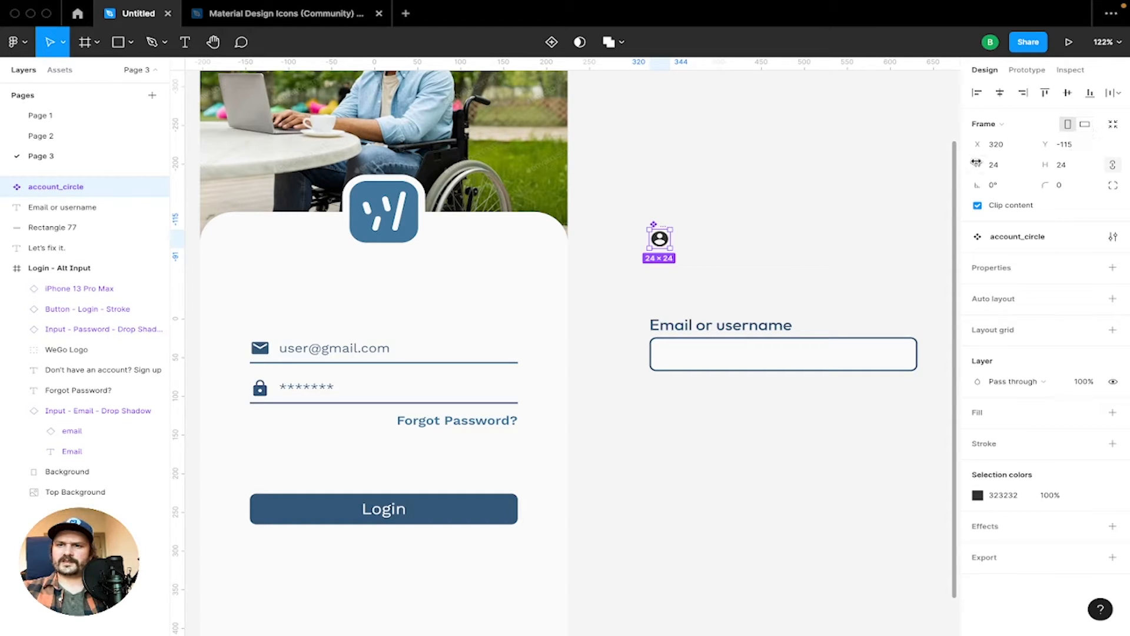
left_click(998, 169)
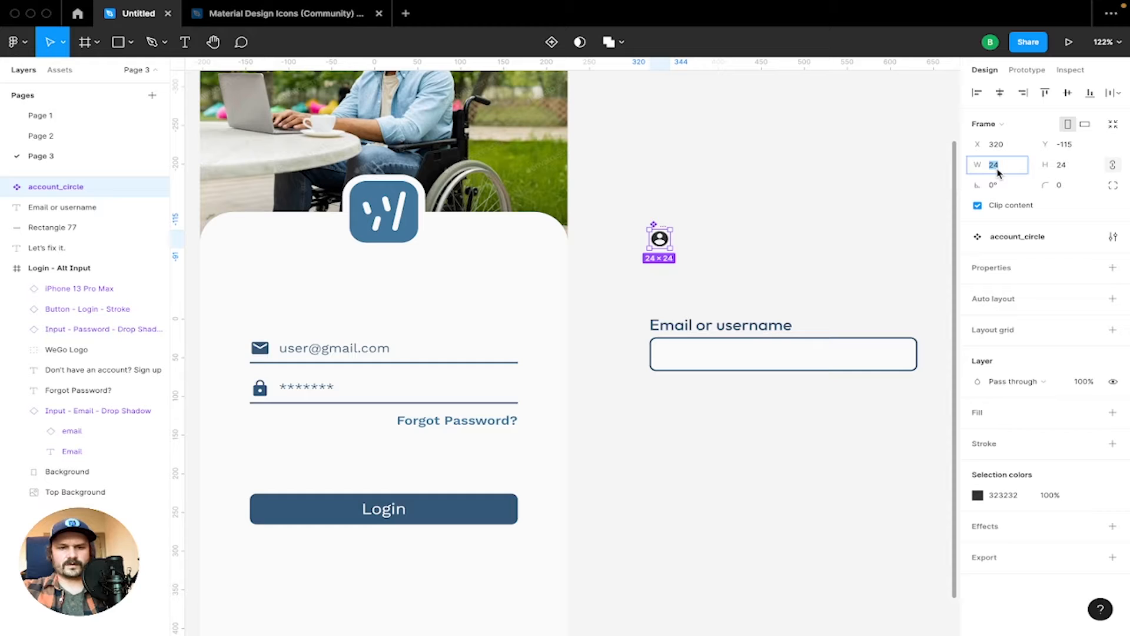
type("32")
key("Return")
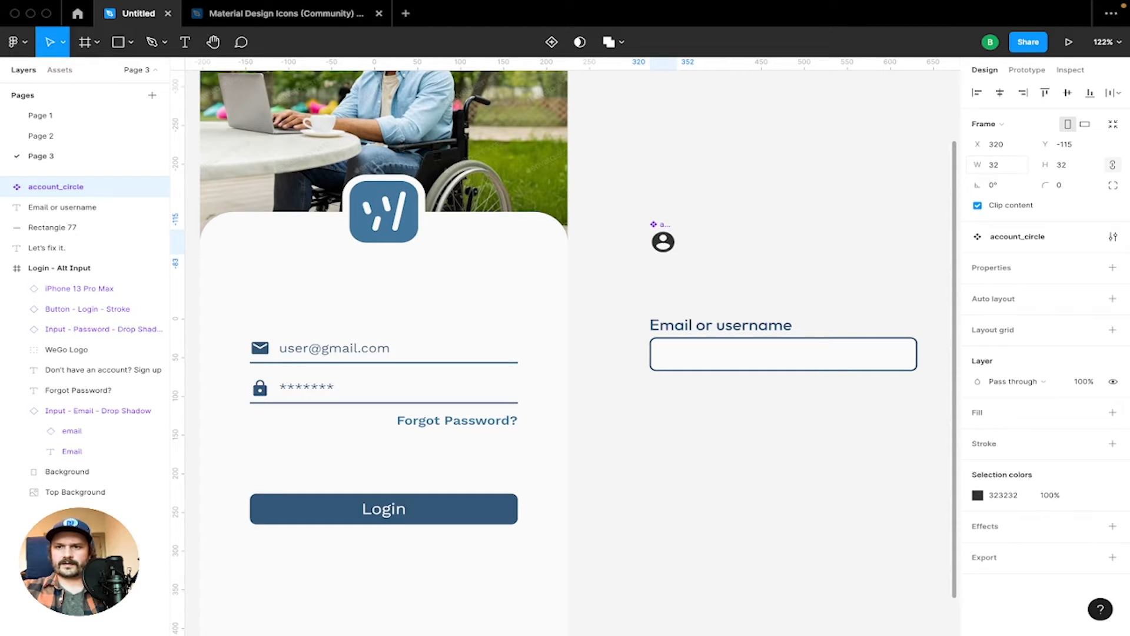
left_click(787, 230)
Recolor the account_circle icon with the dark blue sampled from the Login button
left_click(664, 241)
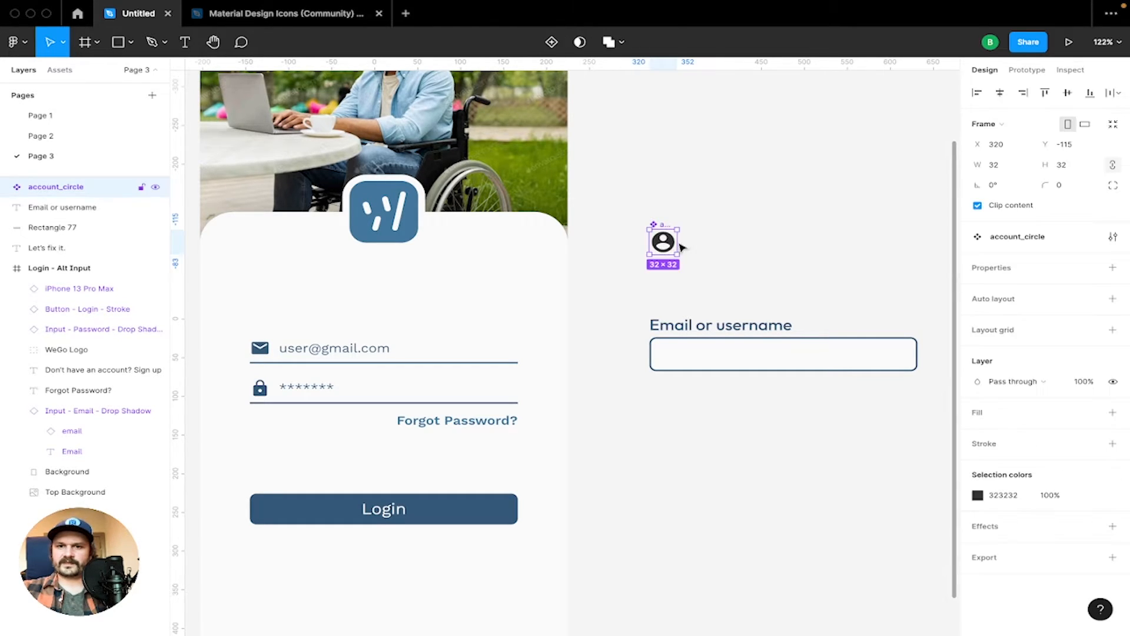
left_click(978, 496)
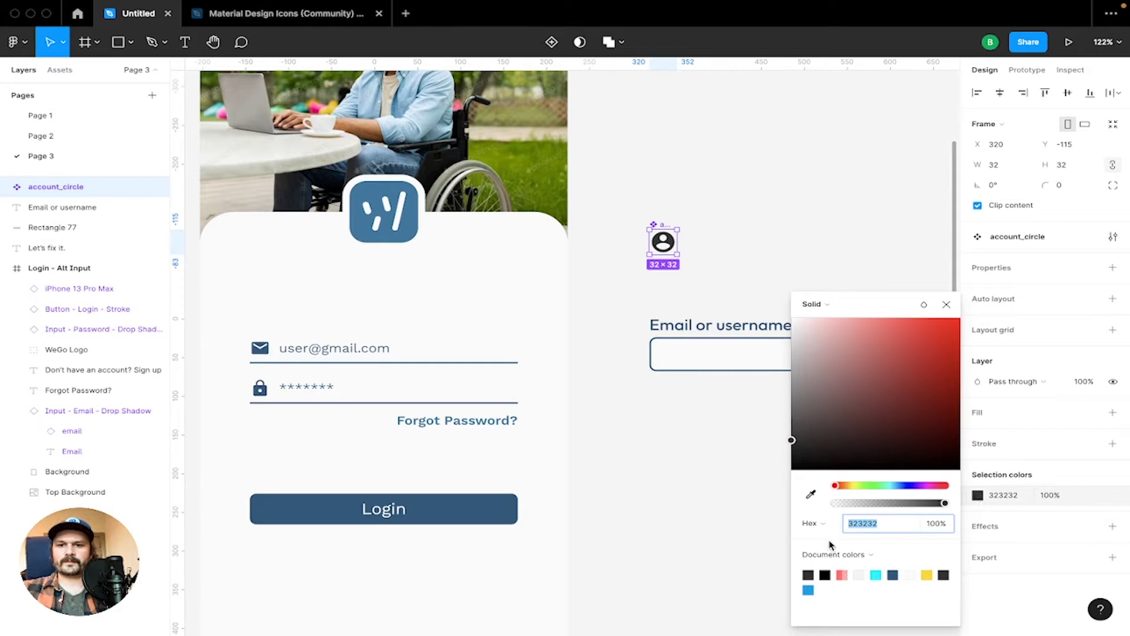
left_click(812, 496)
left_click(513, 511)
left_click(689, 428)
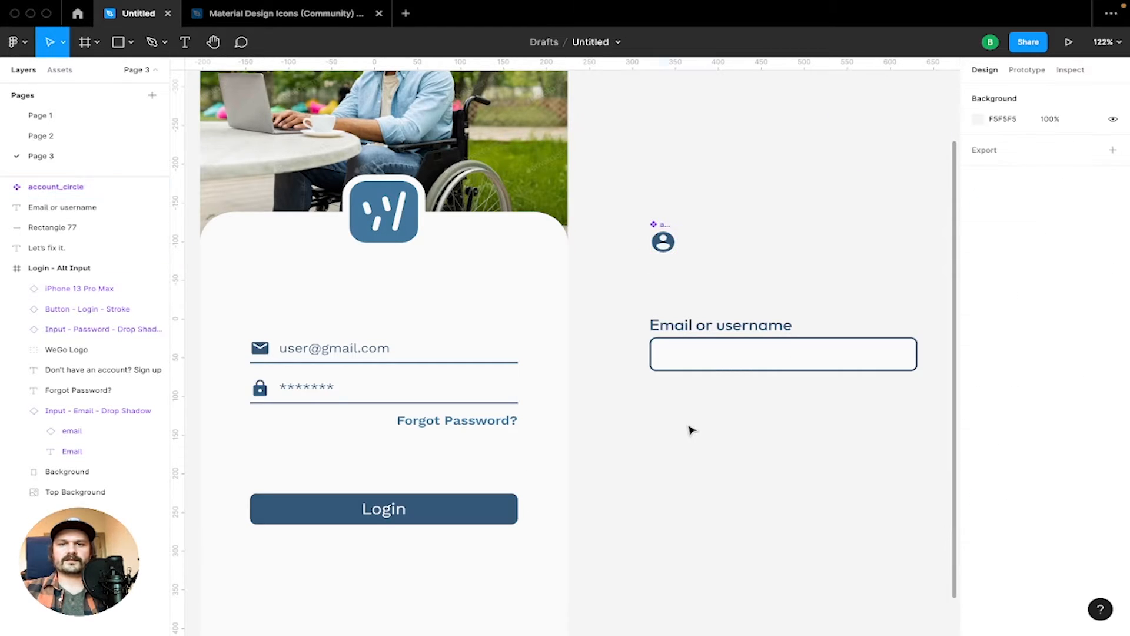
Add the text "wego_user" beside the account_circle icon, above the outlined input
key("t")
left_click(723, 231)
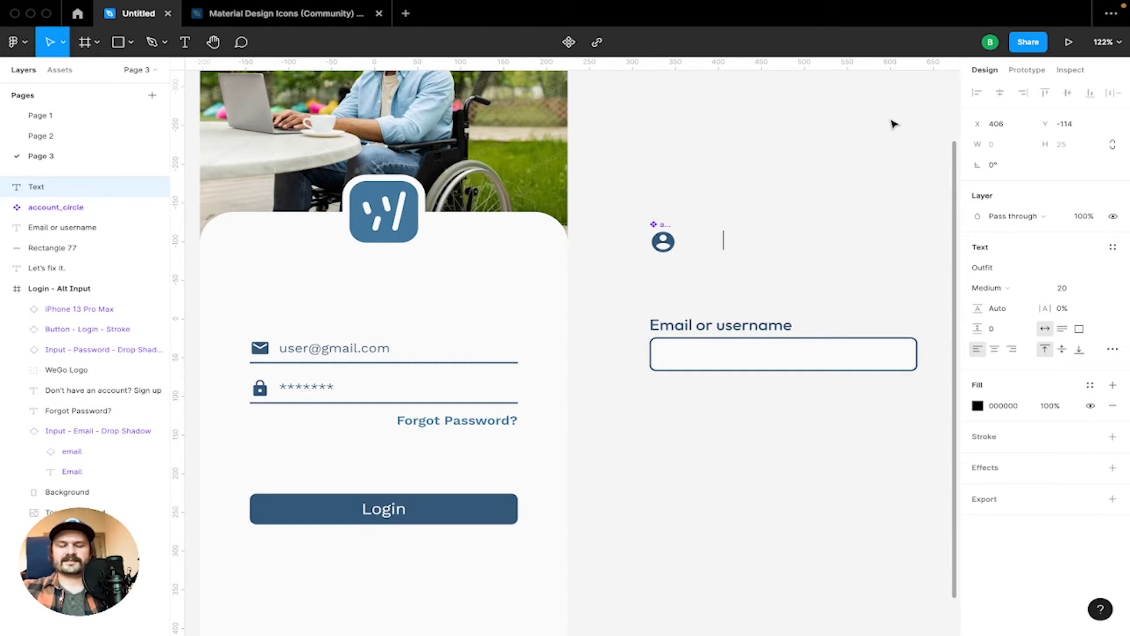
type("wegoso")
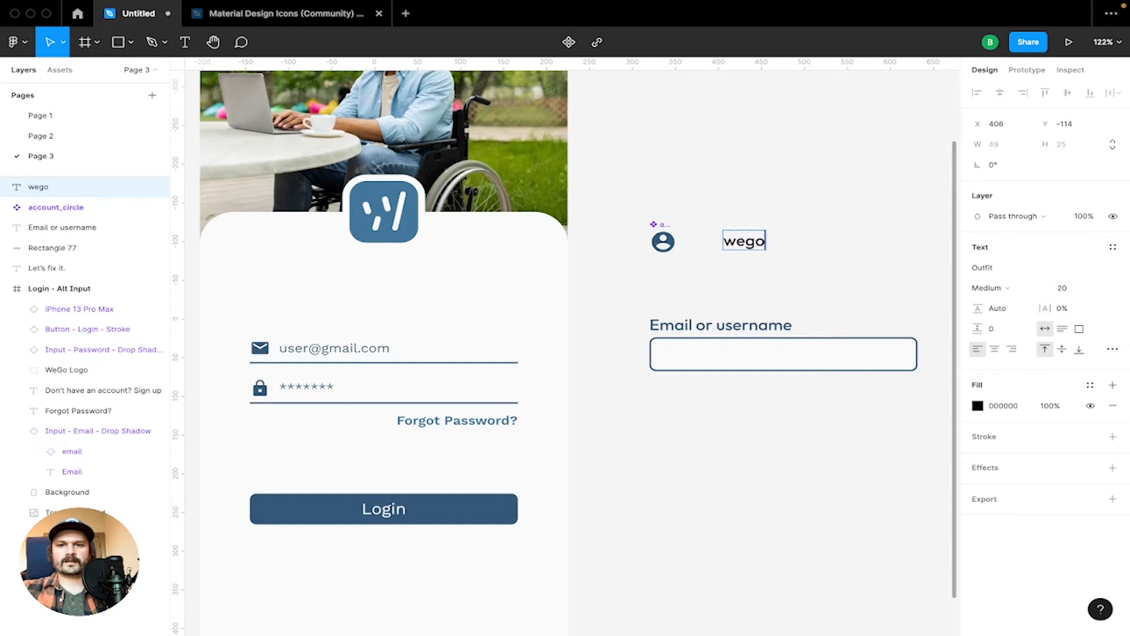
key("BackSpace")
key("BackSpace")
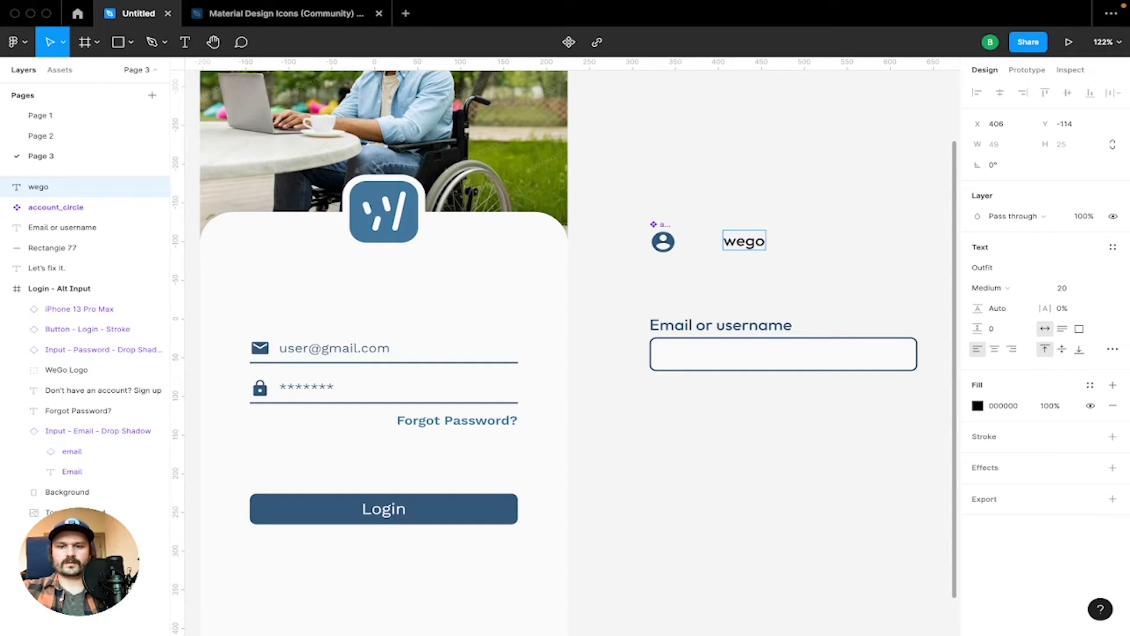
type("usrename")
key("BackSpace")
key("BackSpace")
key("BackSpace")
key("BackSpace")
key("BackSpace")
key("BackSpace")
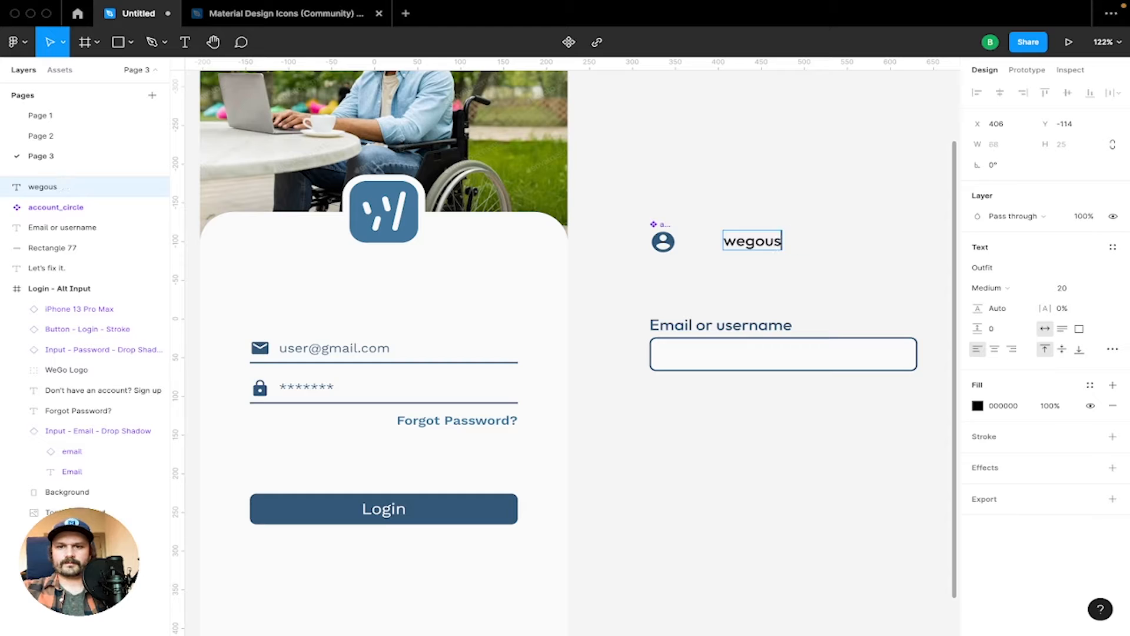
key("BackSpace")
type("s")
key("BackSpace")
key("BackSpace")
type("_")
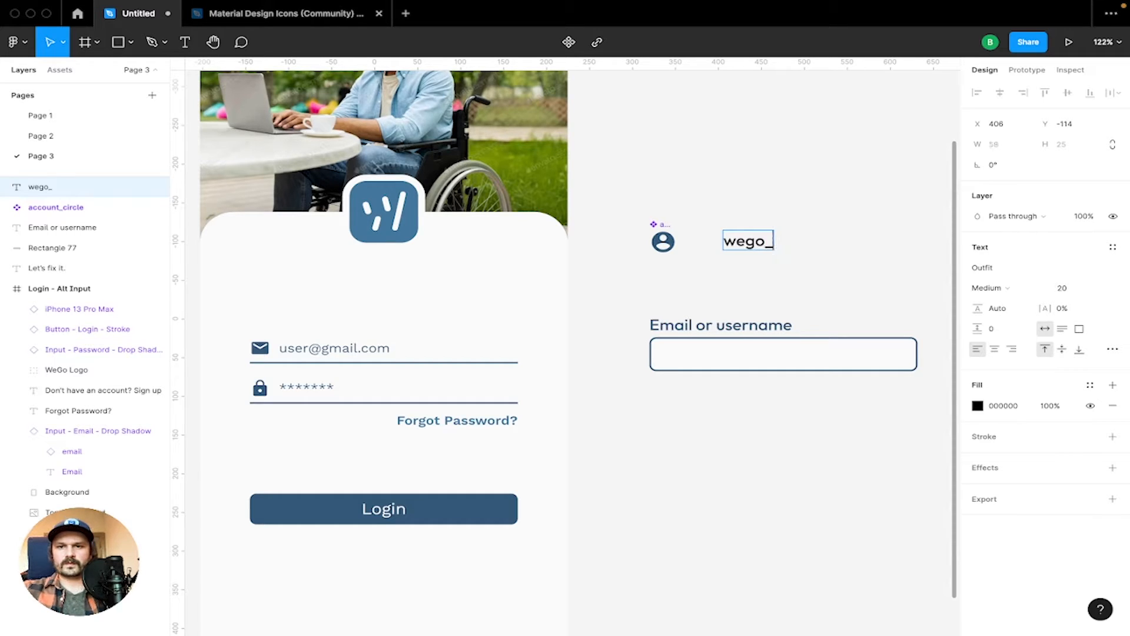
type("use")
key("BackSpace")
key("BackSpace")
type("user")
key("Escape")
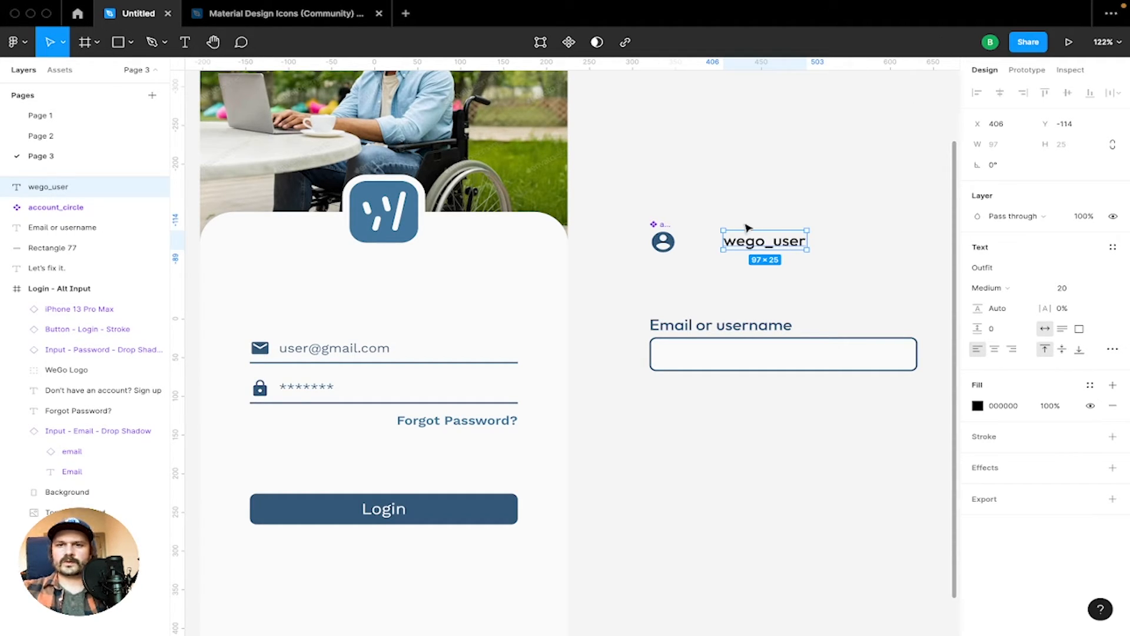
Fill the "wego_user" text with the dark blue sampled from the Login button
left_click(977, 406)
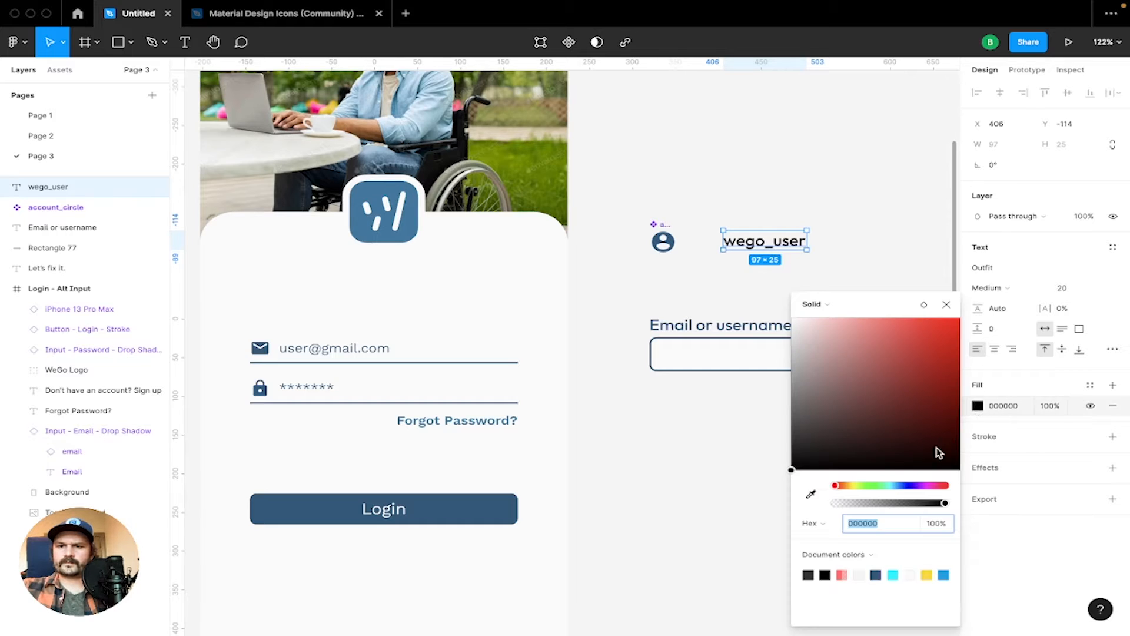
left_click(812, 494)
left_click(457, 499)
left_click(871, 313)
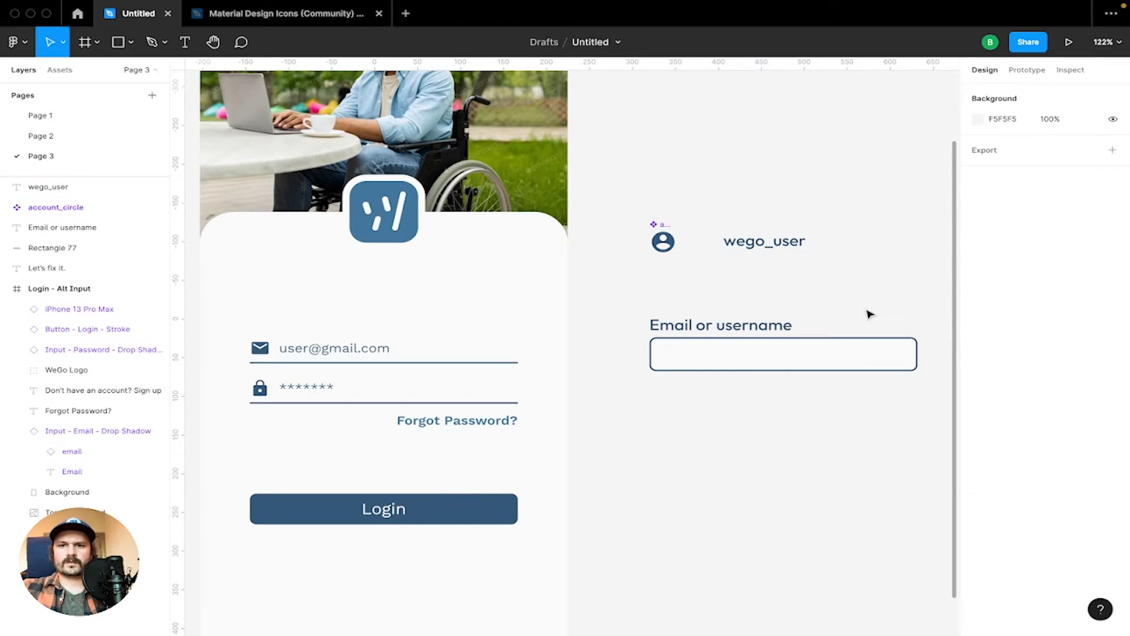
Move the account icon and the "wego_user" text into the outlined input, with the icon at its left end
left_click_drag(664, 242, 673, 356)
left_click(743, 247)
left_click_drag(743, 247, 728, 358)
left_click(899, 428)
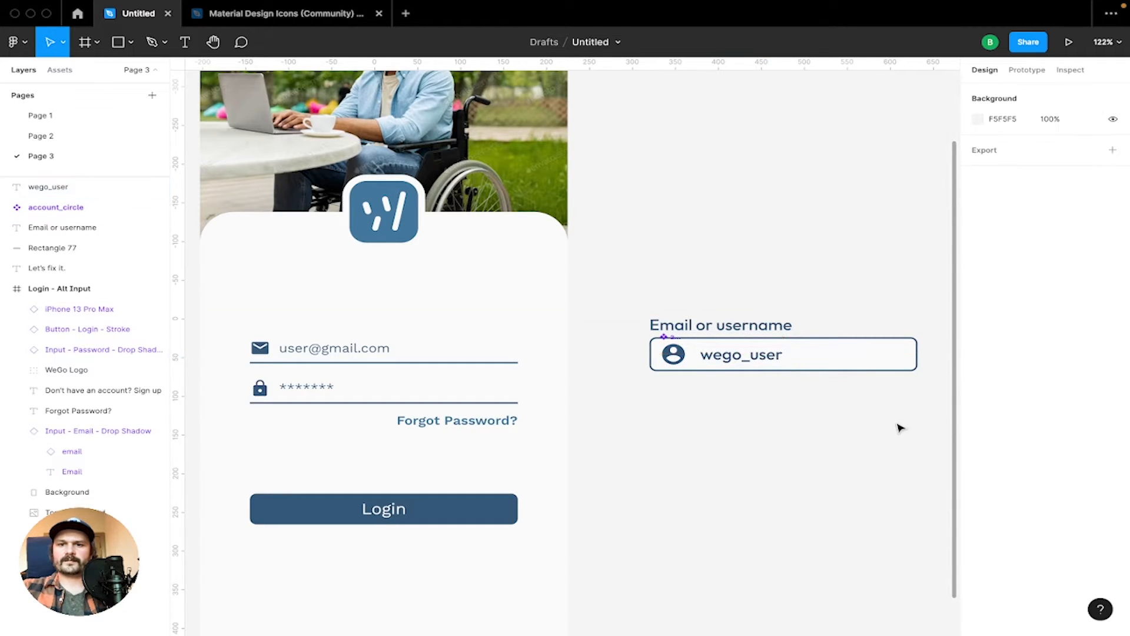
Reorder Rectangle 77 directly beneath account_circle in the layer stack and apply auto layout to the rectangle, icon and "wego_user" text
left_click_drag(878, 401, 649, 352)
left_click(899, 434)
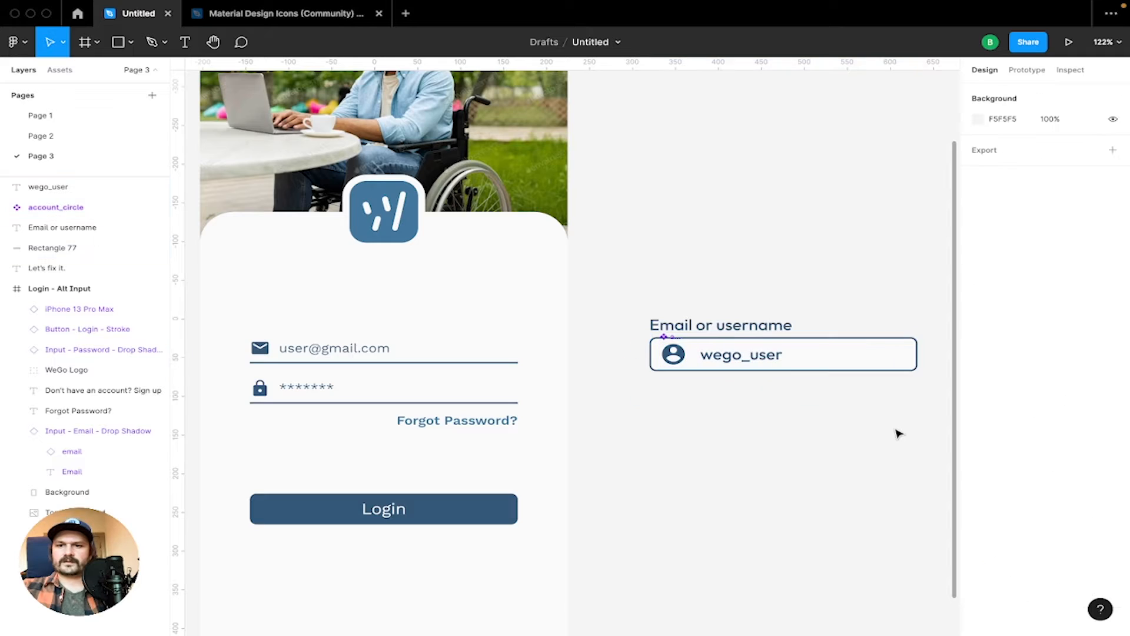
left_click_drag(633, 397, 912, 340)
left_click_drag(94, 249, 88, 224)
left_click(81, 184, "shift")
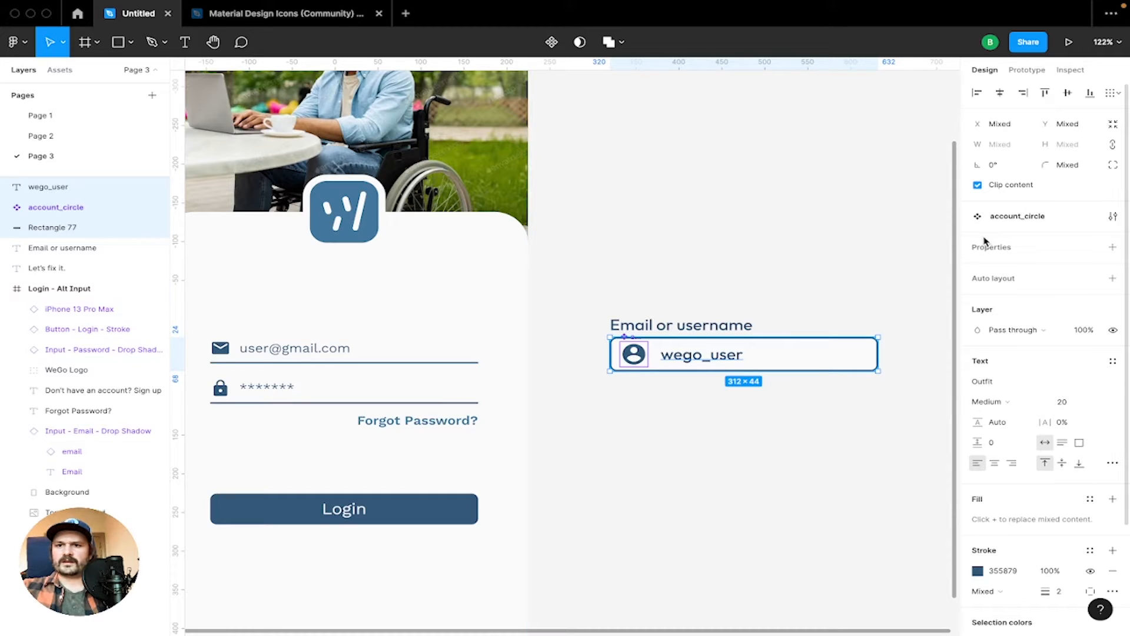
left_click(999, 279)
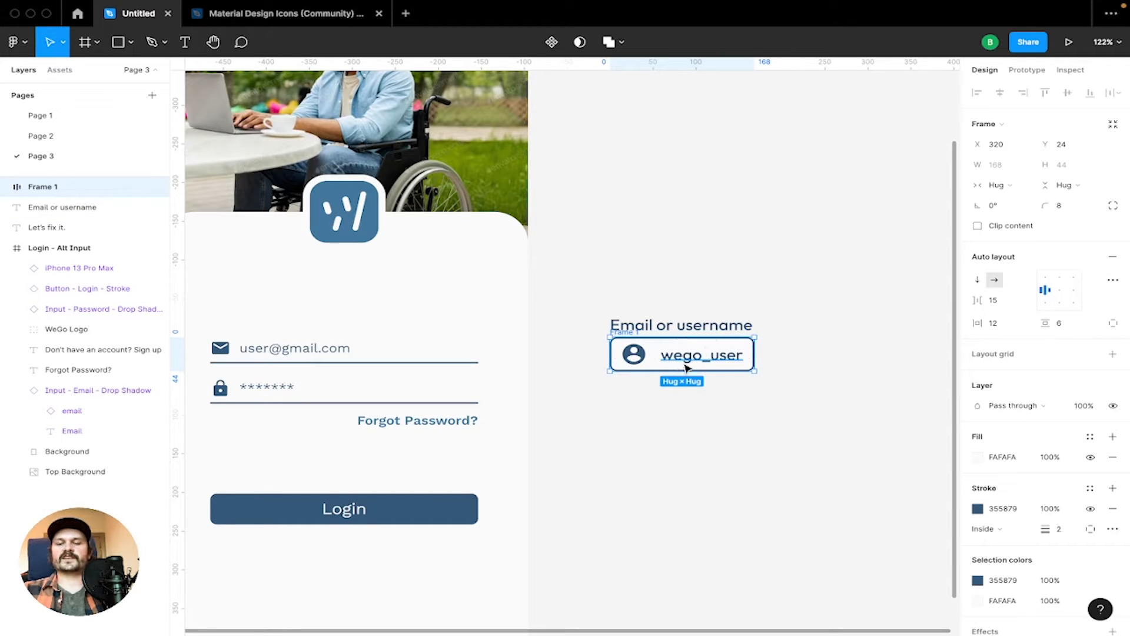
Try right, top, bottom and centre auto layout alignments on the outlined input's contents
left_click(1072, 290)
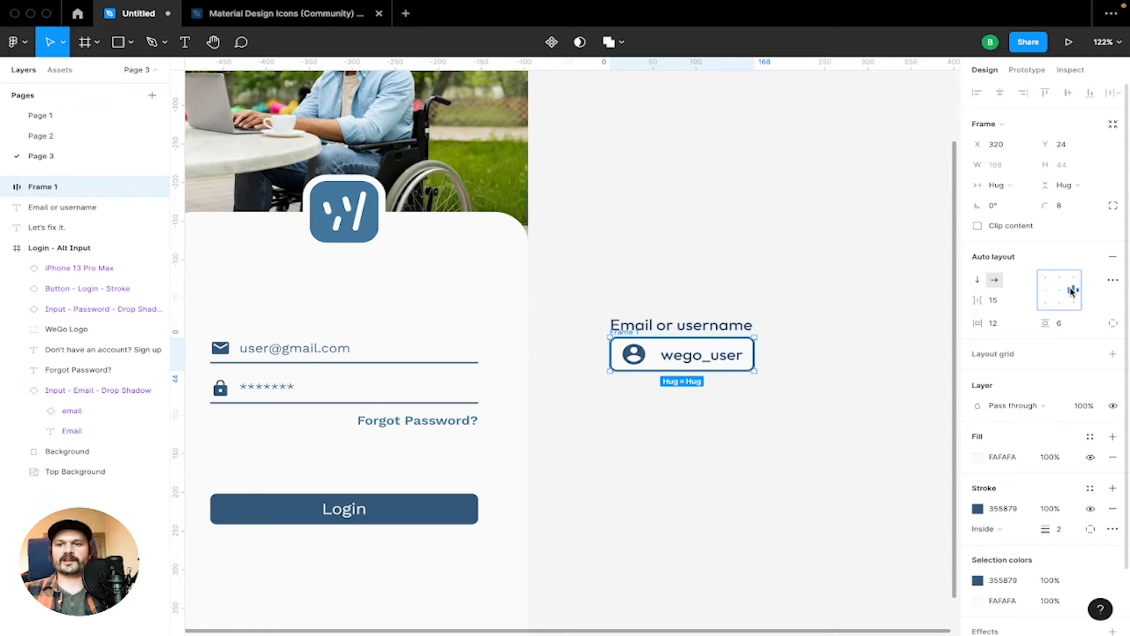
left_click(1060, 277)
left_click(1062, 303)
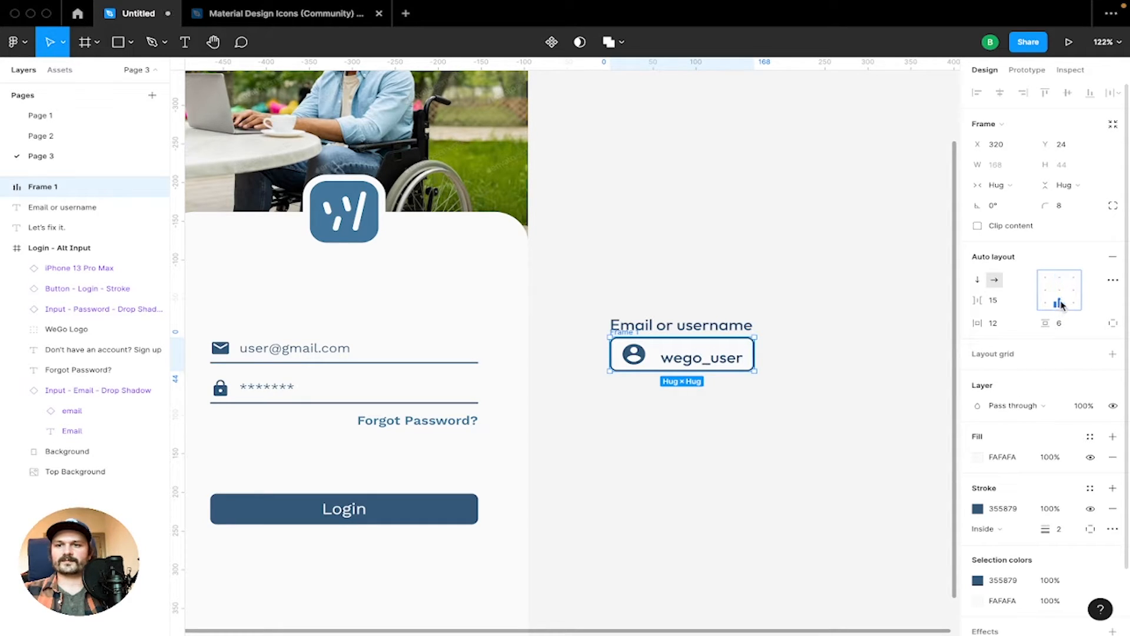
left_click(1051, 292)
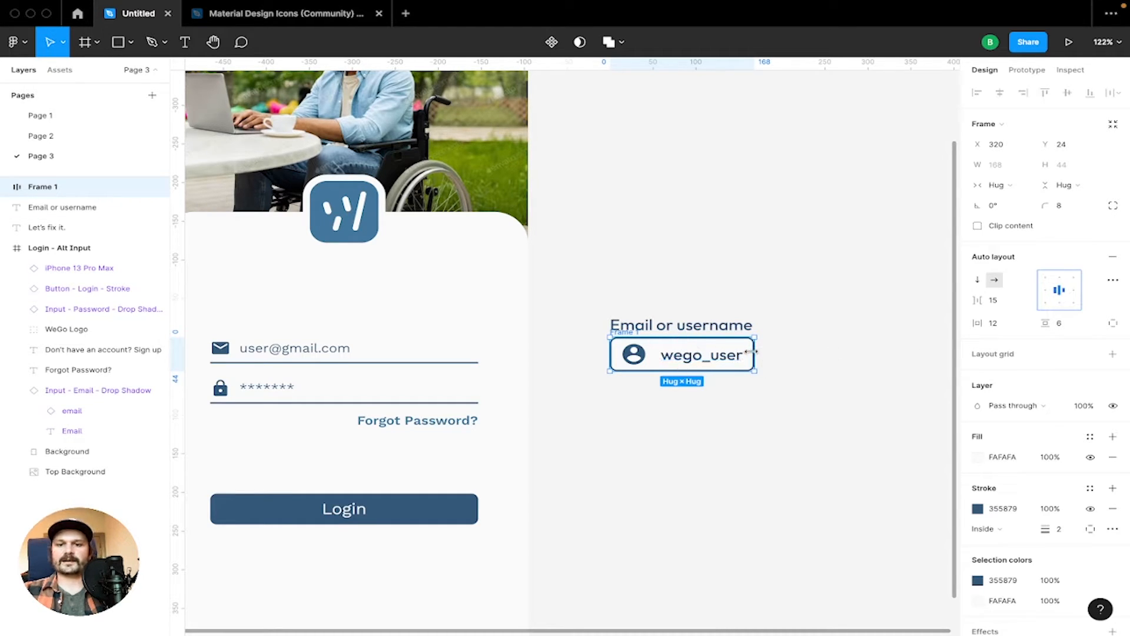
Widen the outlined input frame and set its width to 312
left_click_drag(751, 352, 880, 349)
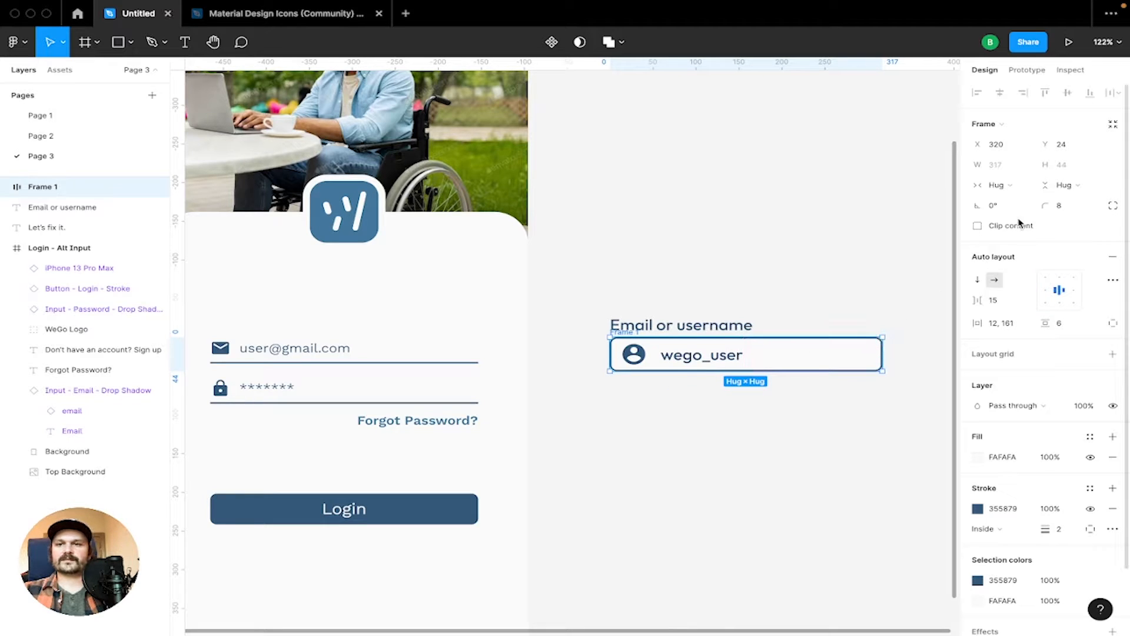
left_click(889, 287)
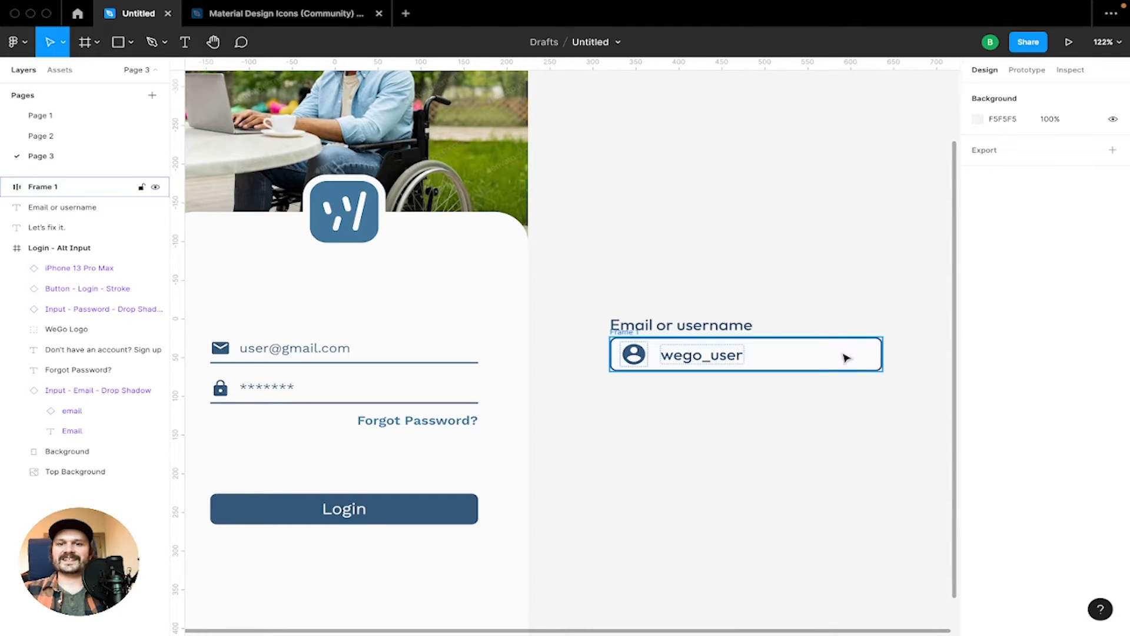
left_click(883, 354)
left_click_drag(882, 353, 878, 350)
left_click(999, 165)
type("312")
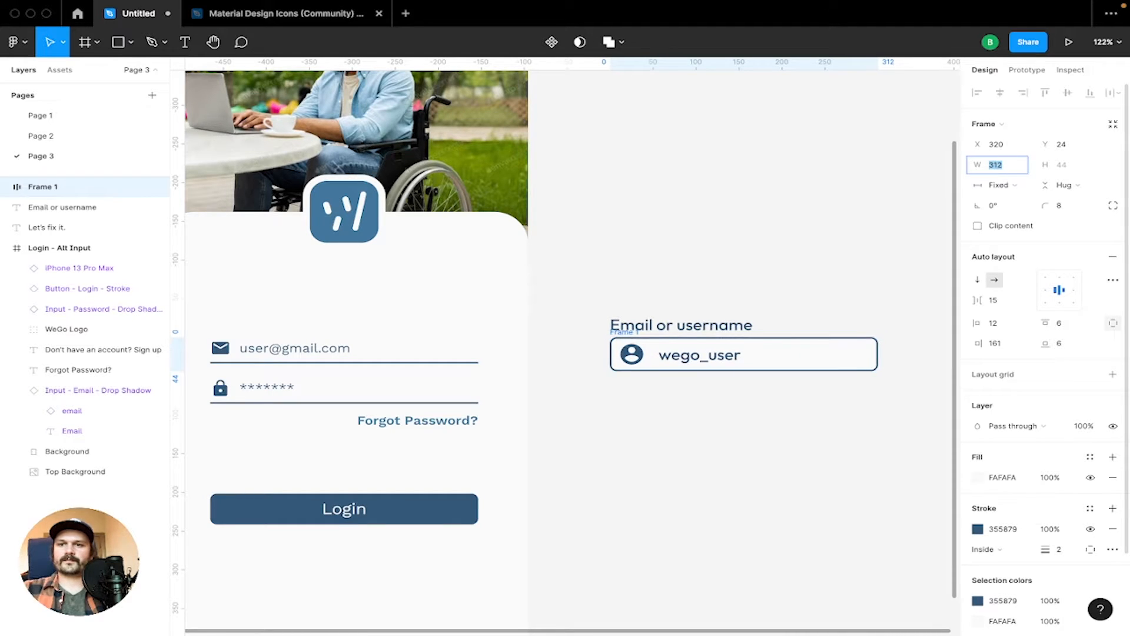
key("Return")
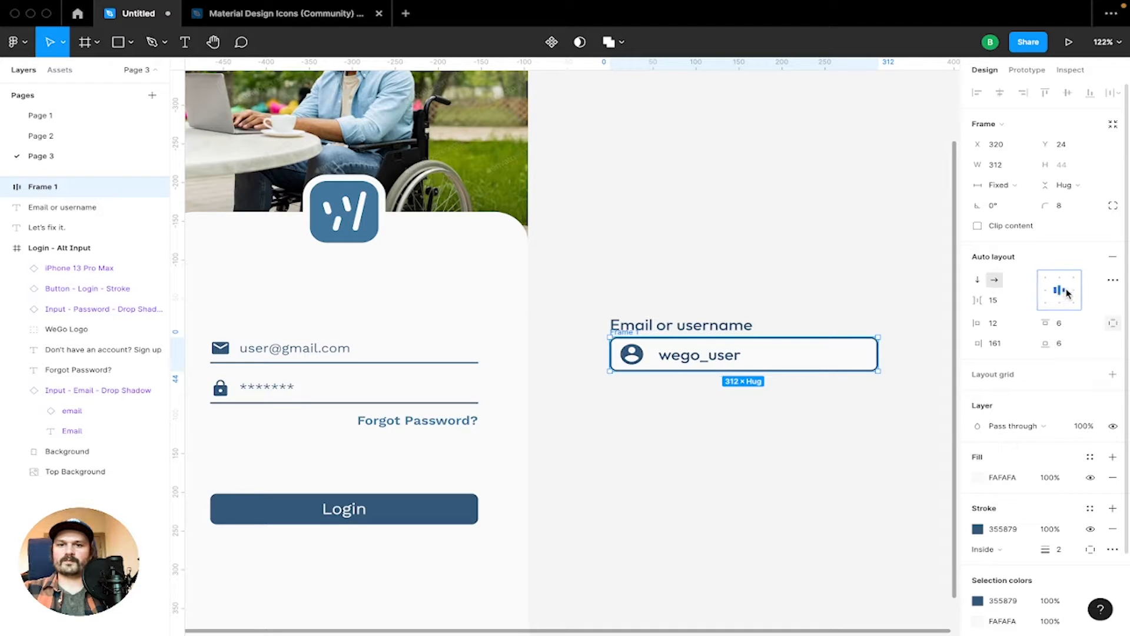
Left-align the icon and text within the input frame's auto layout and reduce its right padding to 0
left_click(1050, 291)
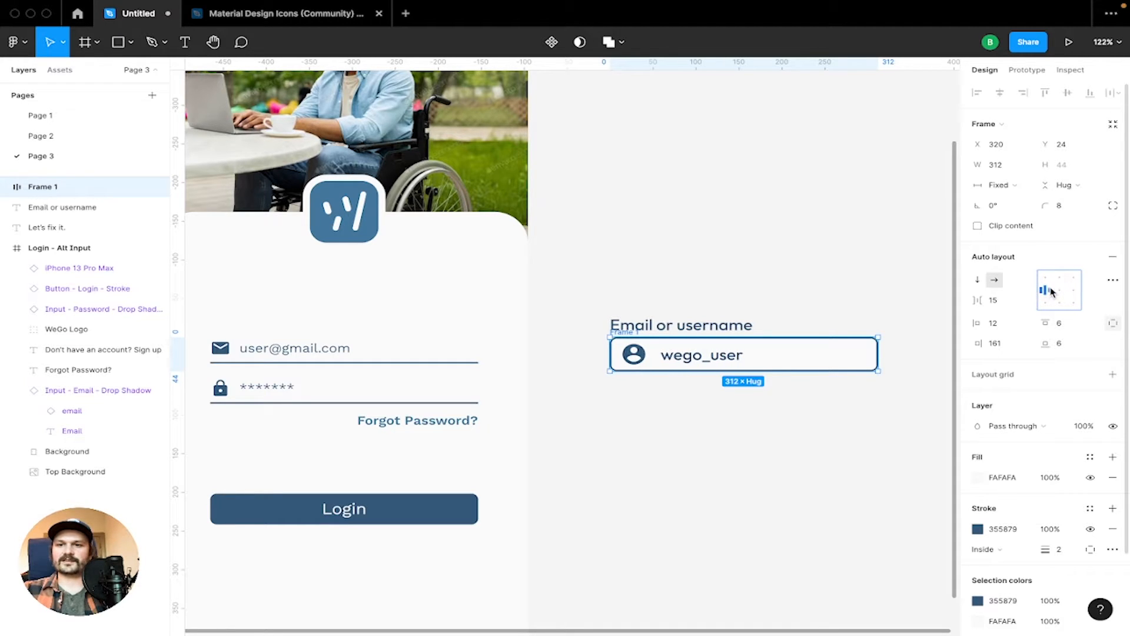
left_click(999, 325)
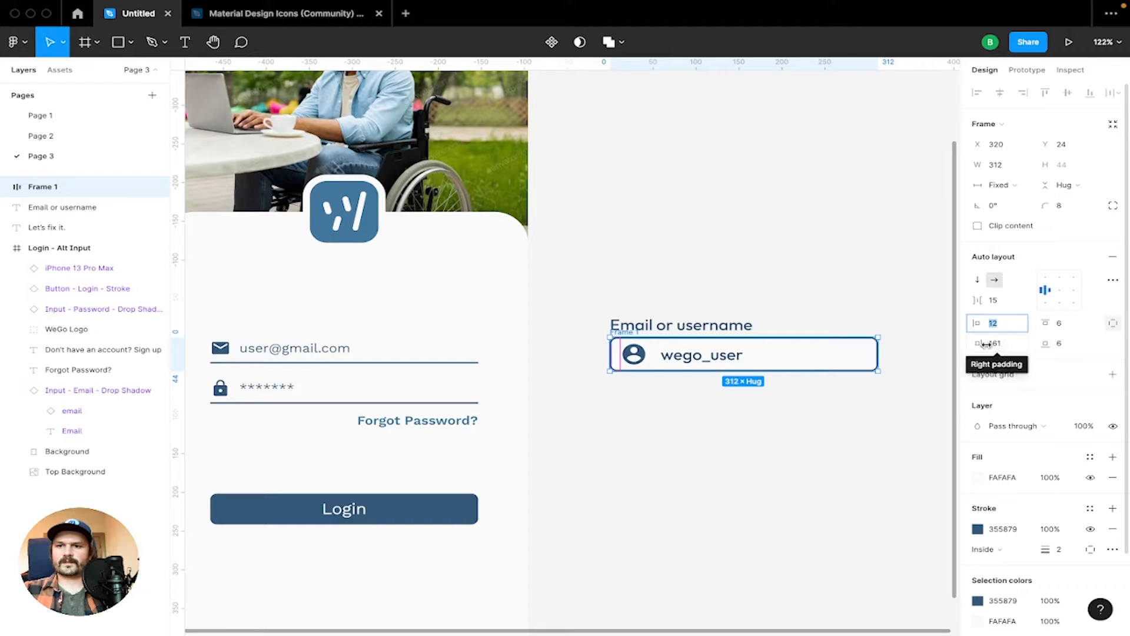
left_click_drag(978, 343, 726, 392)
left_click(912, 277)
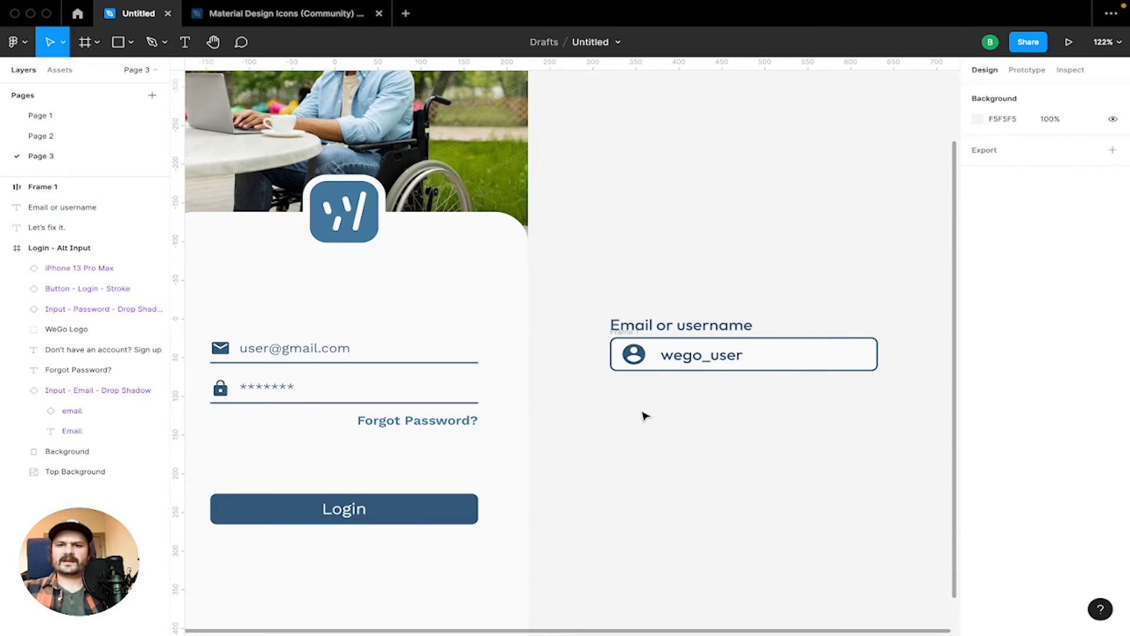
Reduce the auto layout spacing between the account icon and the "wego_user" text to 10
left_click(686, 356)
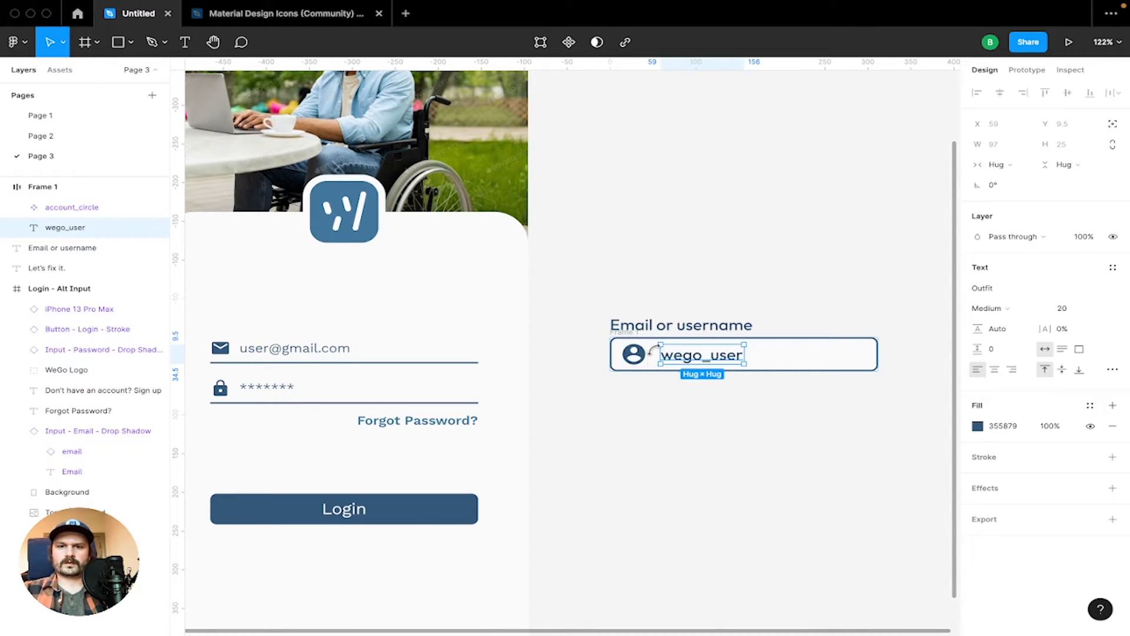
scroll(645, 358, "up", 10)
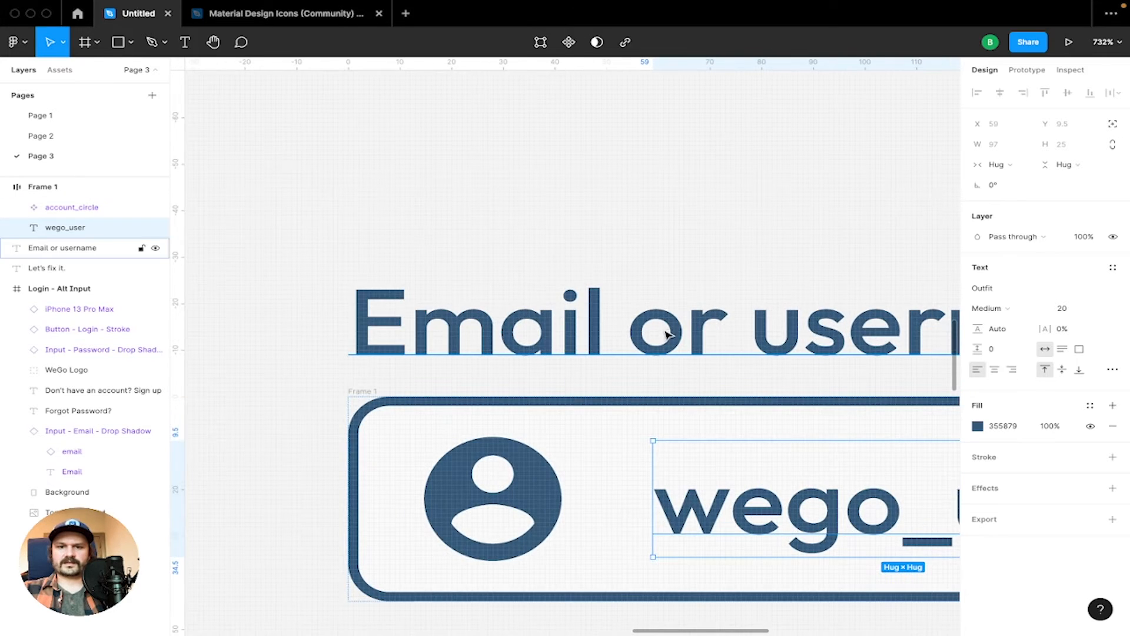
left_click(623, 517)
left_click(677, 512)
left_click(526, 493, "shift")
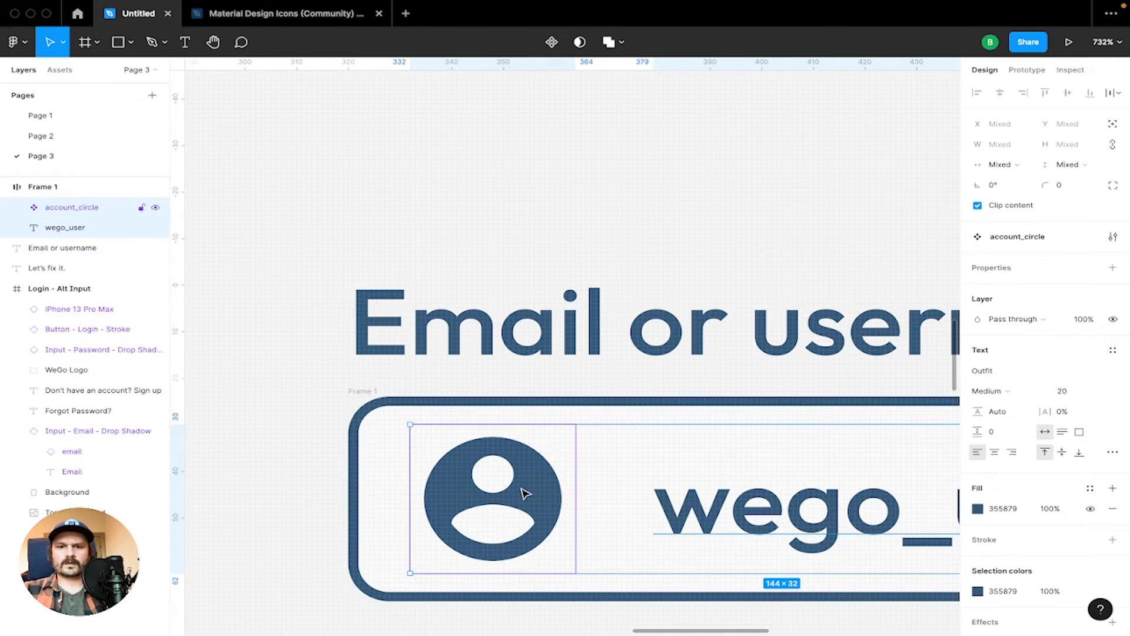
left_click(639, 517)
left_click(682, 506)
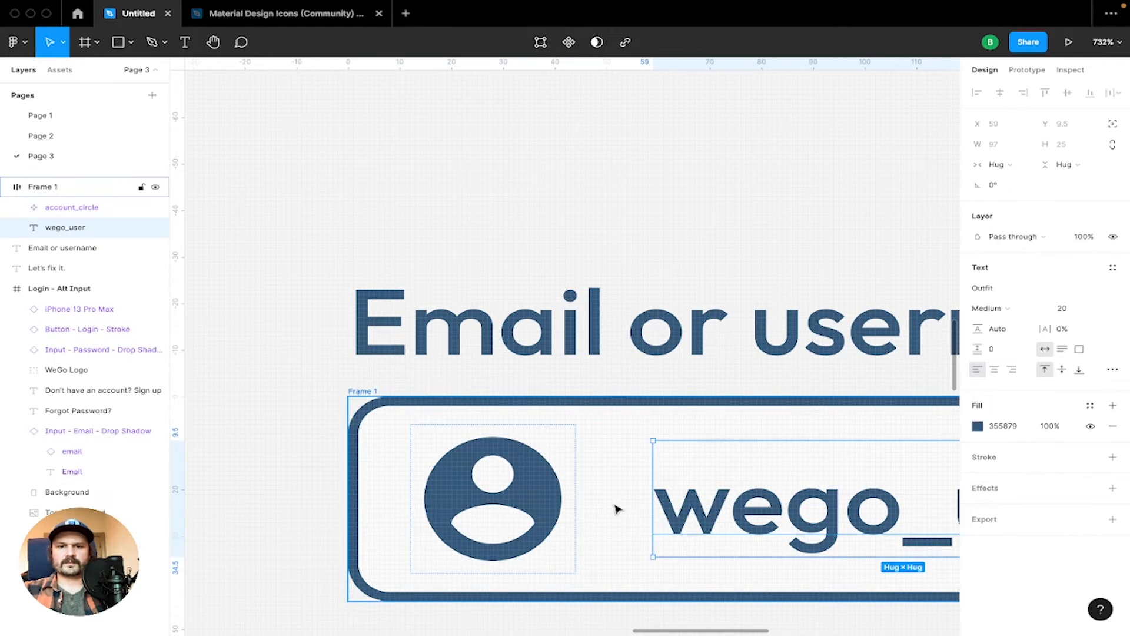
left_click(616, 507)
mouse_move(616, 500)
left_mouse_down()
mouse_move(590, 487)
mouse_move(618, 497)
mouse_move(606, 495)
left_mouse_up()
scroll(605, 495, "down", 10)
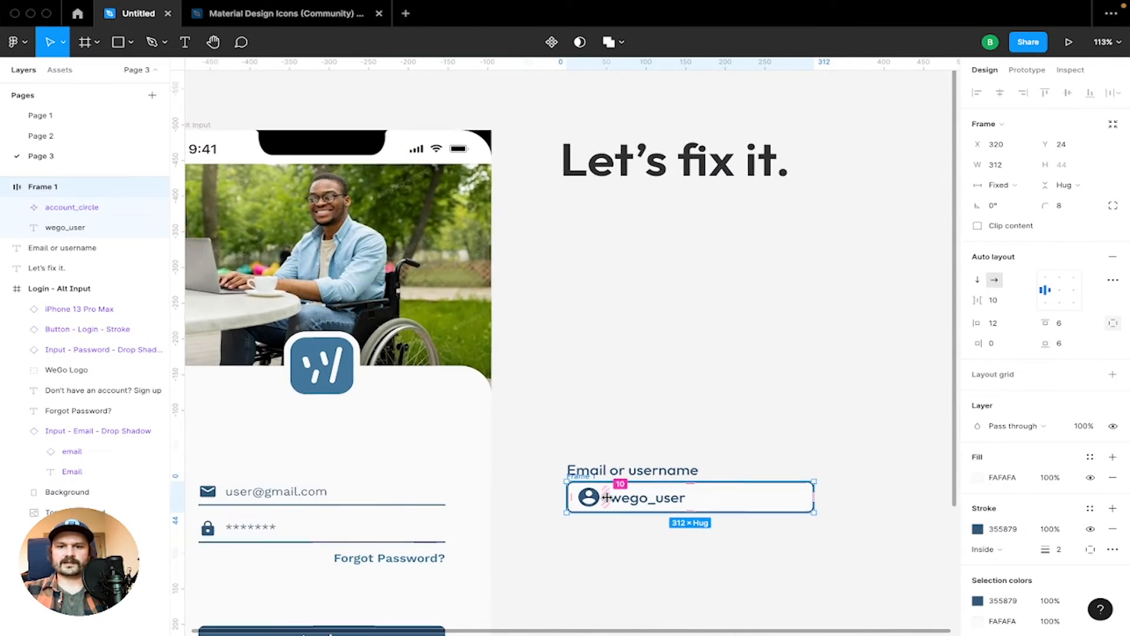
left_click(647, 470)
left_click(680, 433)
Duplicate the "Email or username" label together with its outlined input, placing the copy directly below the original
scroll(683, 433, "down", 4)
scroll(683, 433, "left", 2)
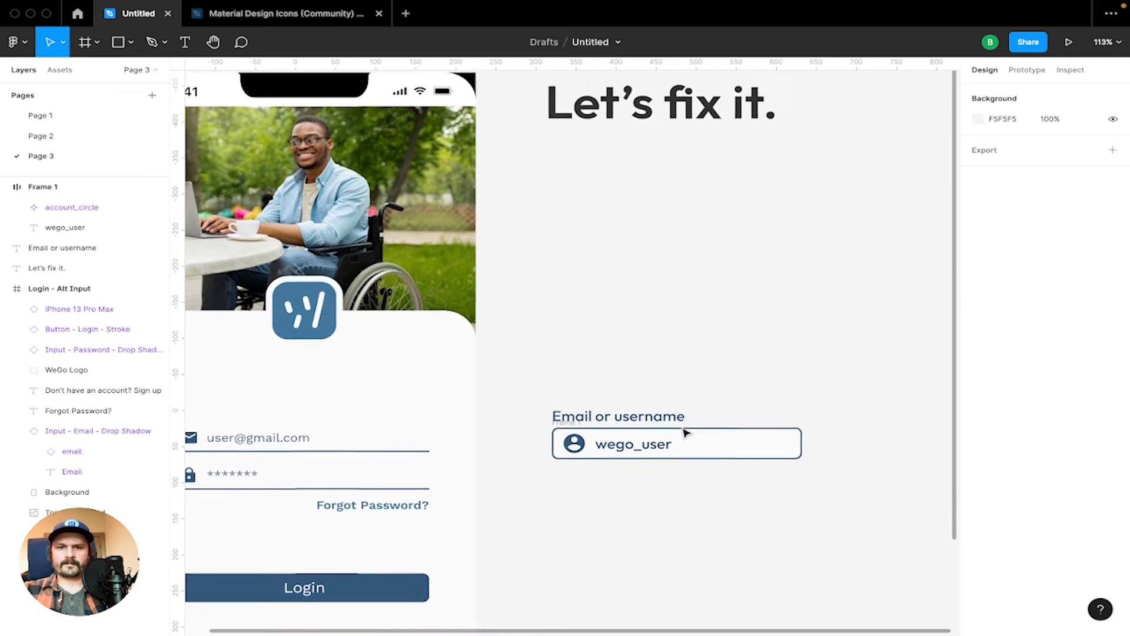
scroll(685, 433, "up", 1)
scroll(685, 432, "right", 1)
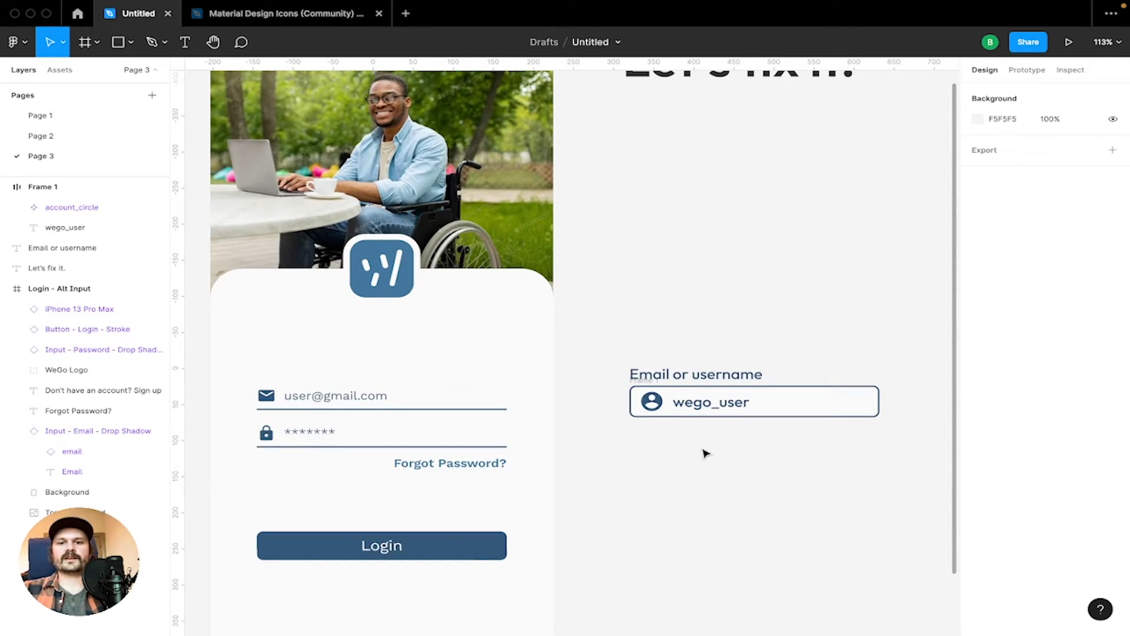
left_click_drag(613, 442, 909, 285)
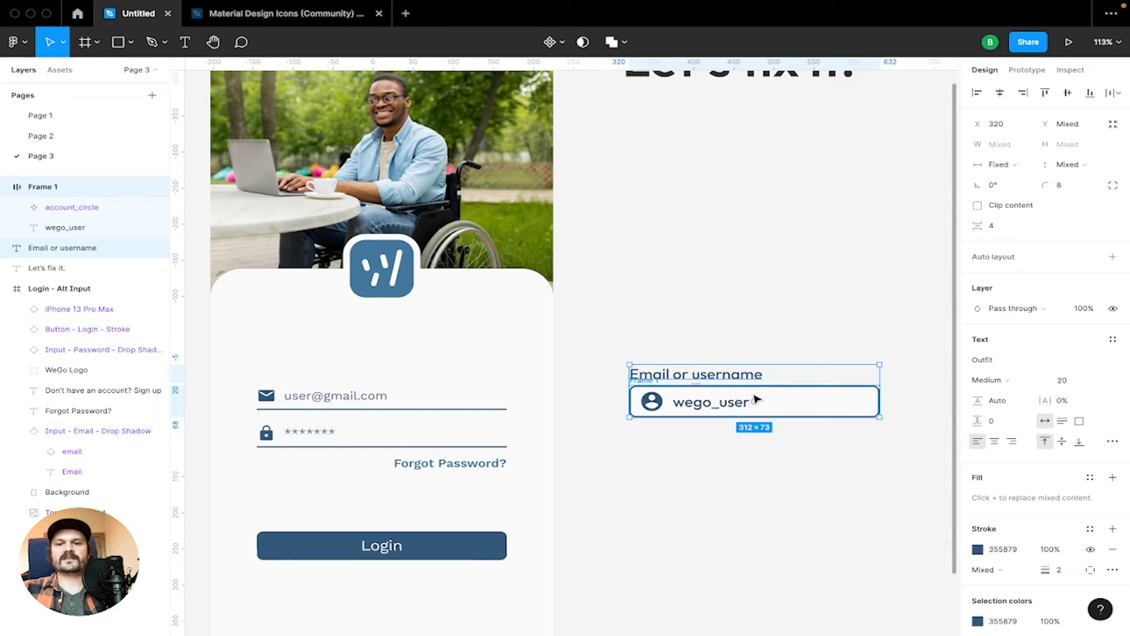
left_click_drag(795, 393, 787, 472)
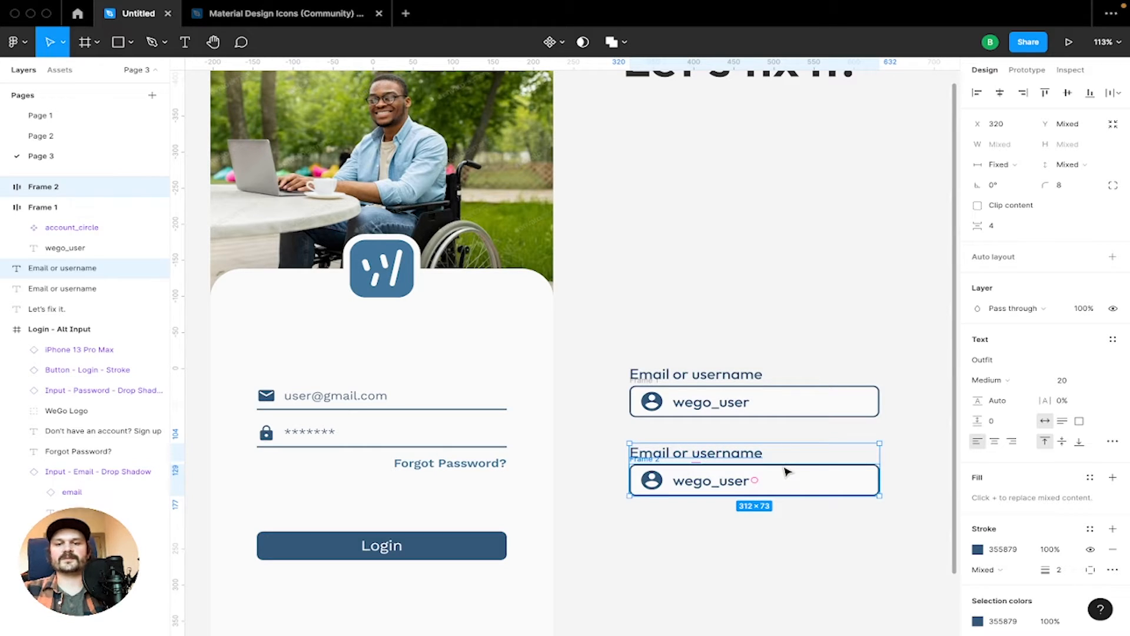
left_click(600, 449)
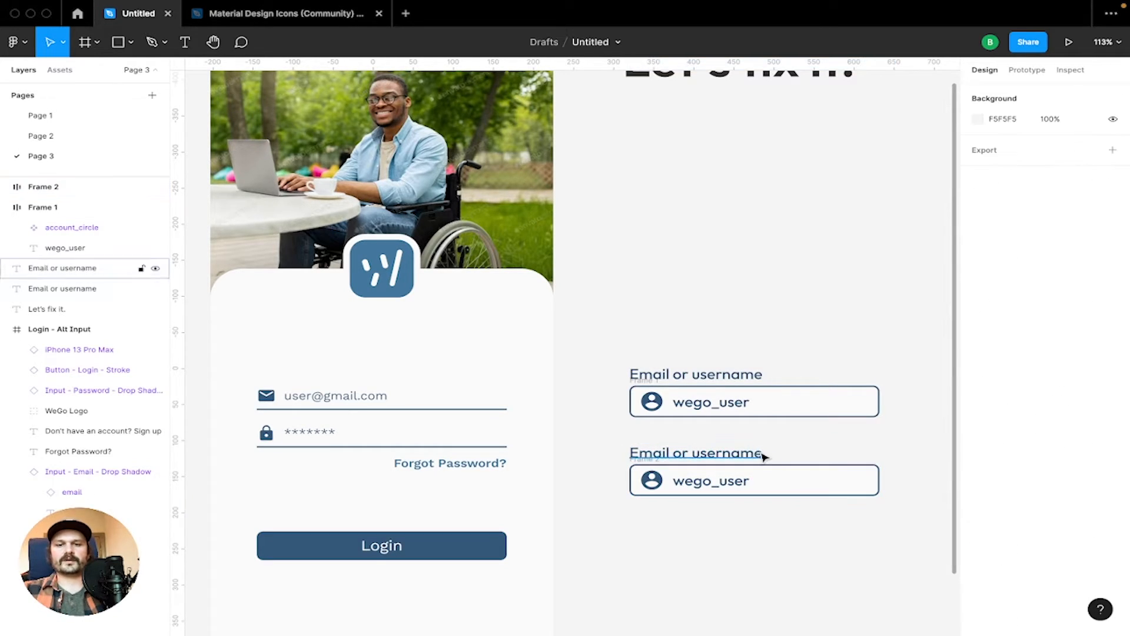
Change the duplicated input's label text to "Password"
double_click(690, 457)
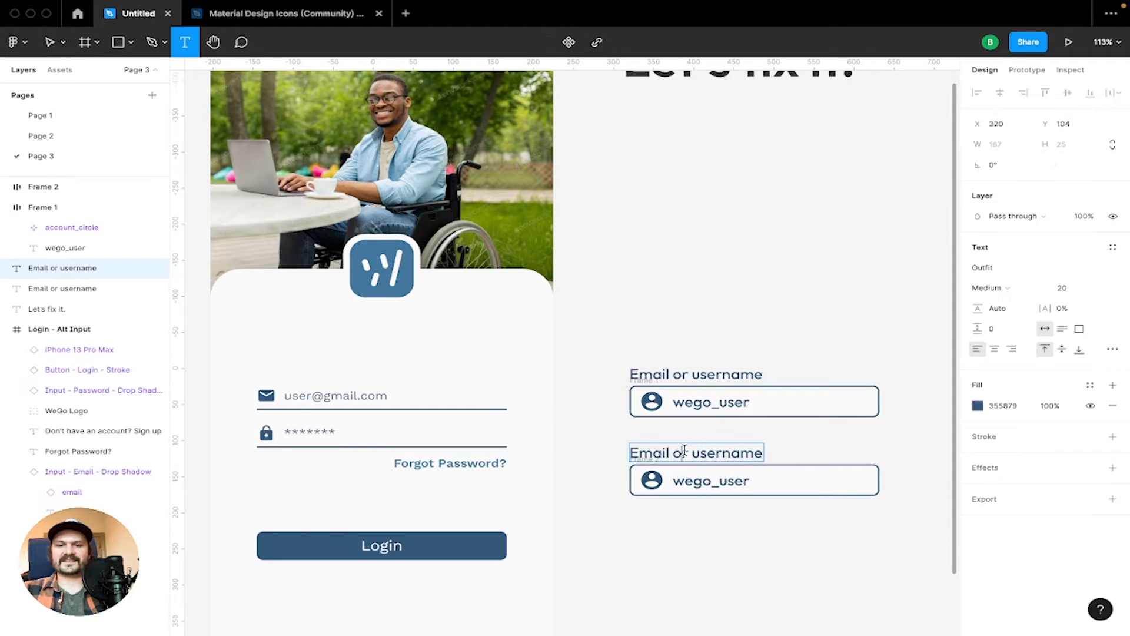
type("passw")
key("ctrl+a")
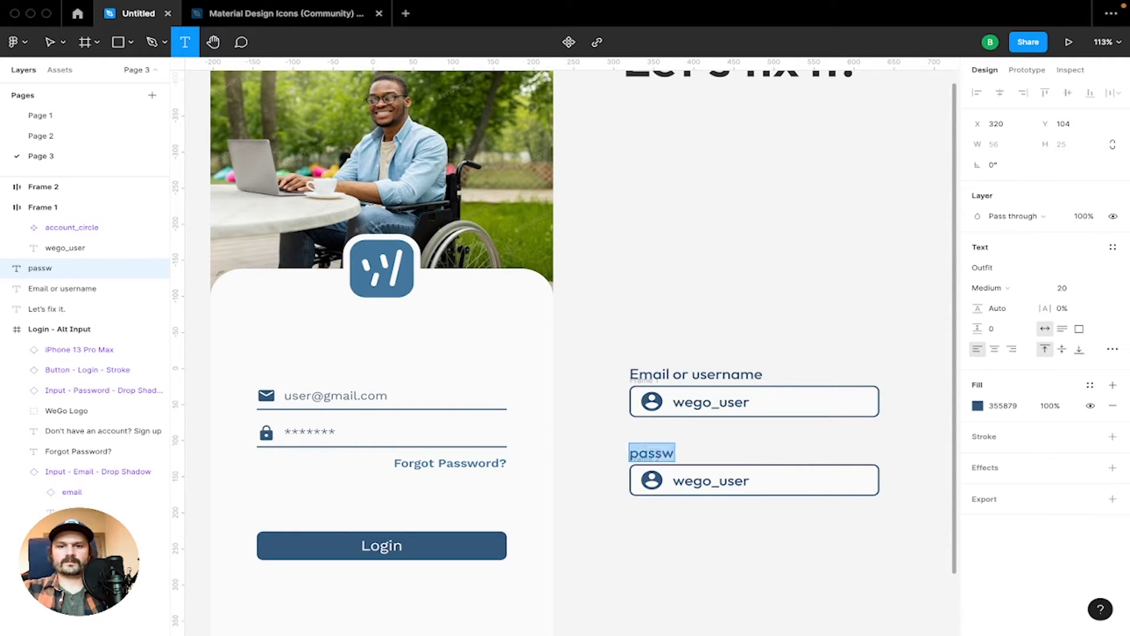
type("Password")
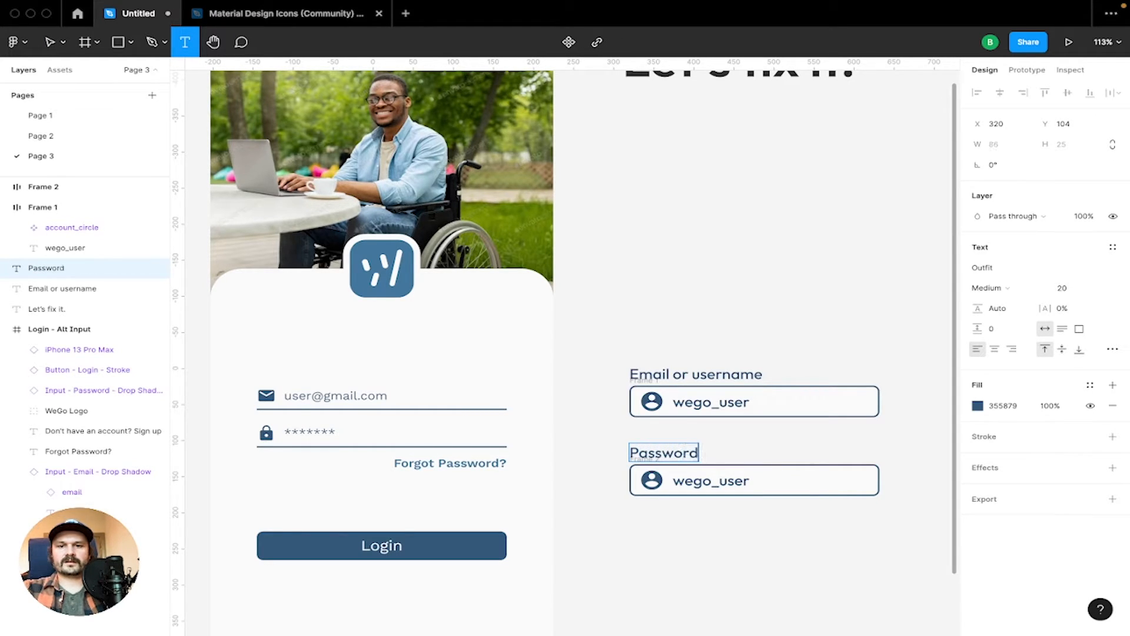
key("Escape")
Replace the "wego_user" text inside the Password input with eight asterisks
double_click(696, 482)
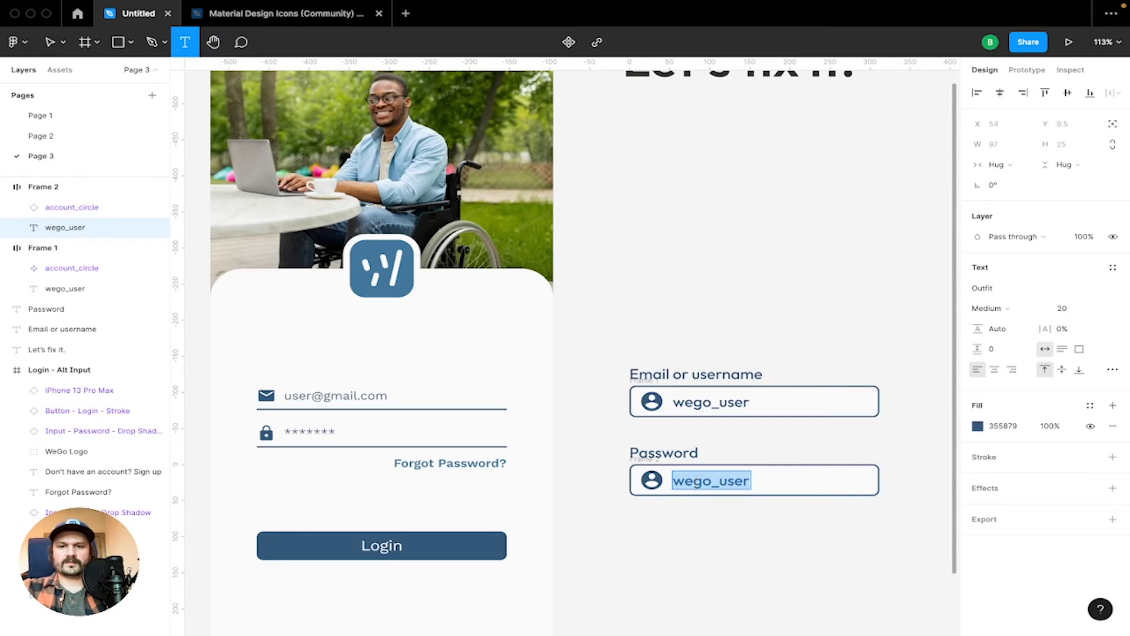
type("***")
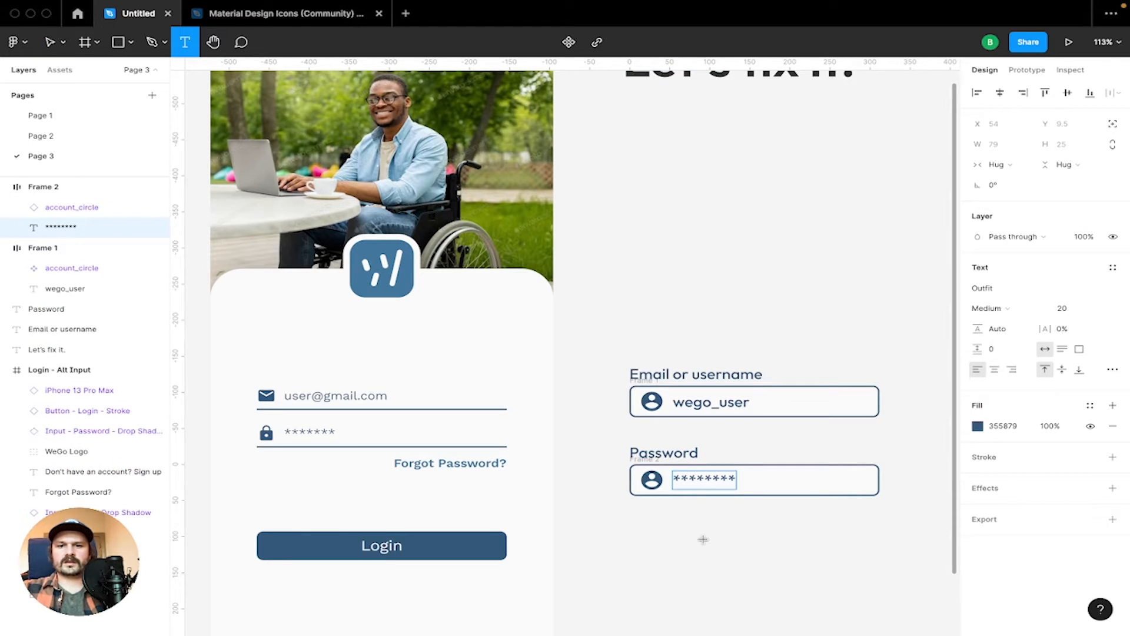
key("Escape")
left_click(729, 534)
left_click(715, 484)
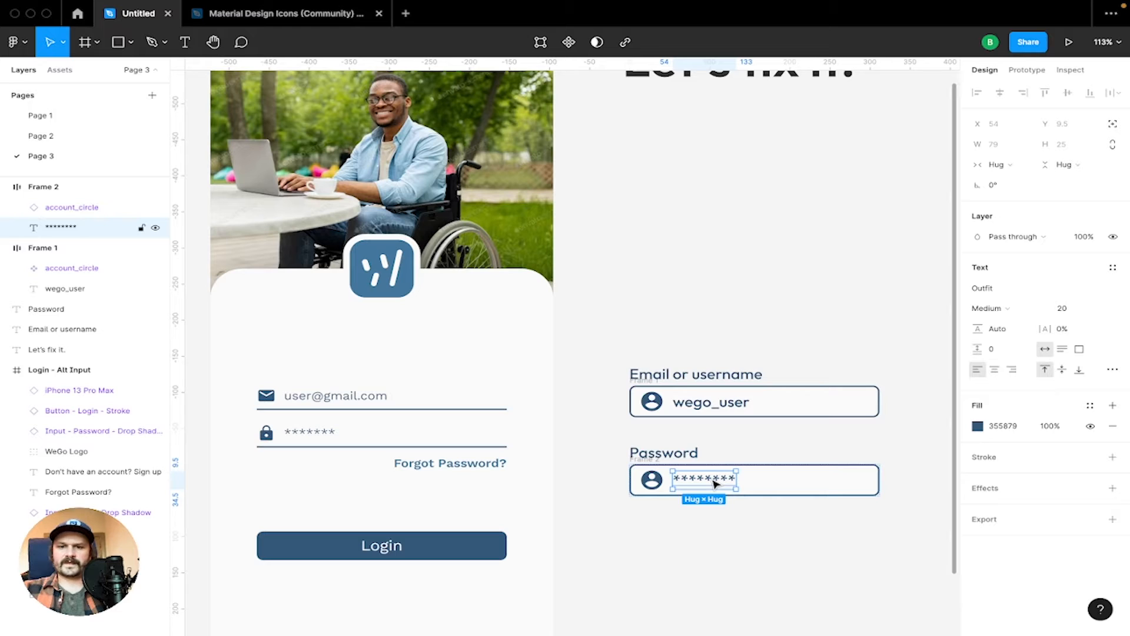
left_click(732, 509)
Add a separate text sample of two asterisks on the empty canvas below the Password input
scroll(733, 508, "up", 10)
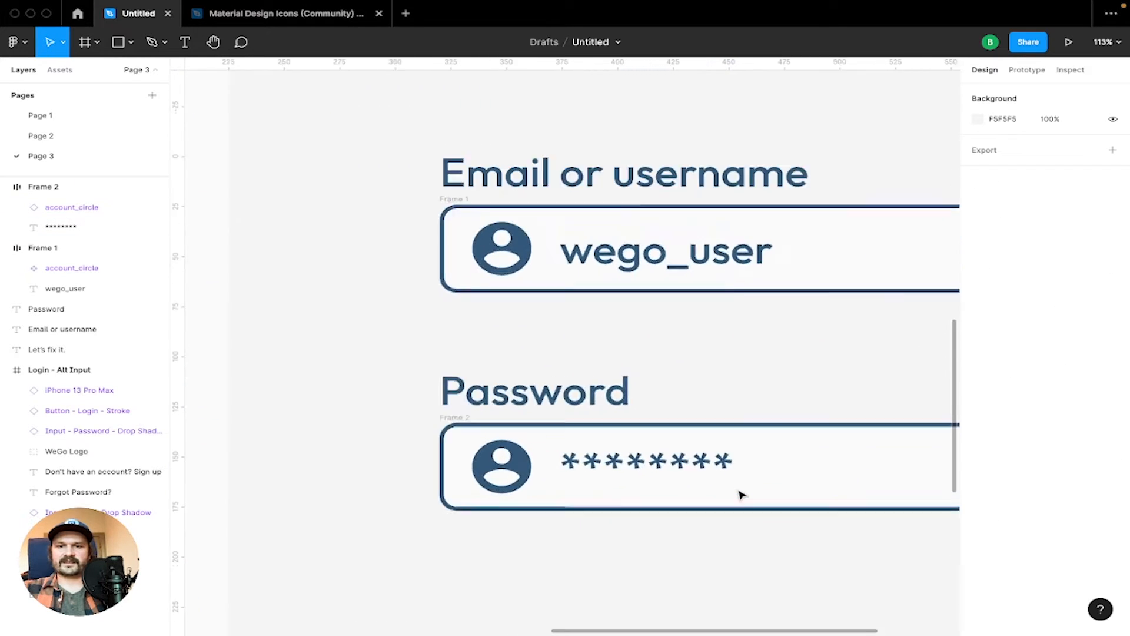
scroll(740, 492, "down", 3)
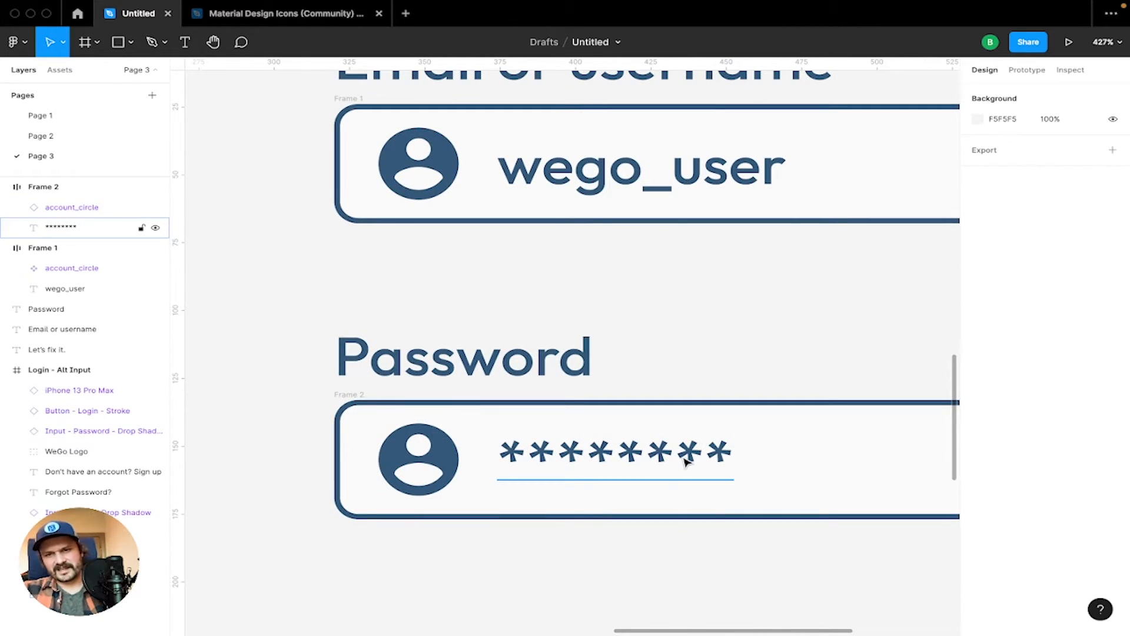
scroll(666, 537, "down", 5)
key("t")
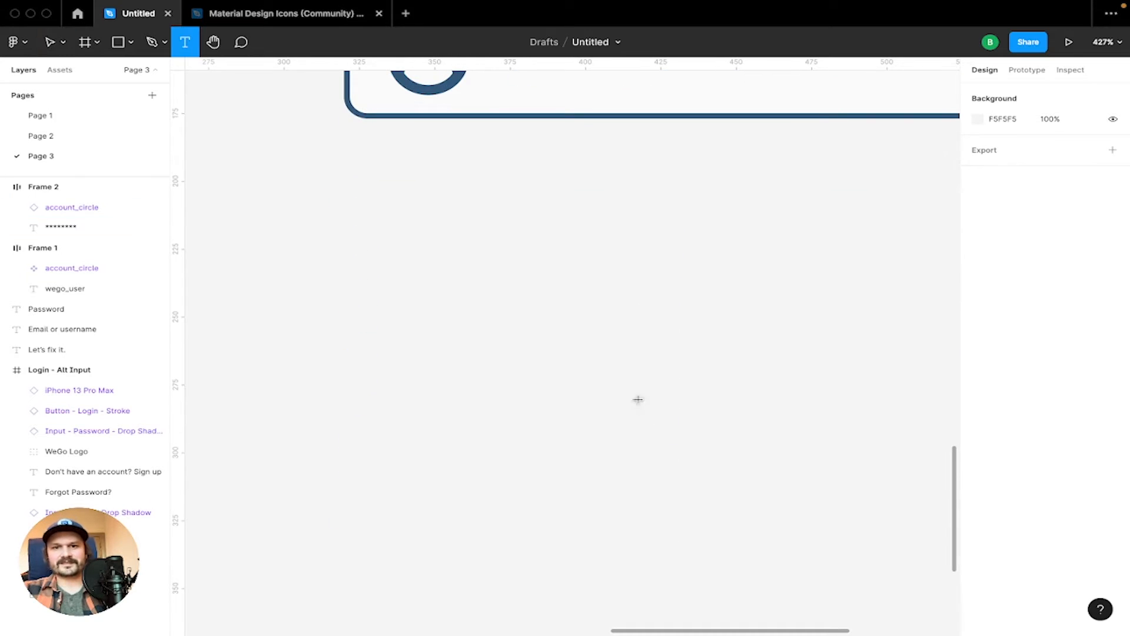
left_click(546, 245)
type("**")
key("Escape")
scroll(736, 360, "up", 5)
scroll(736, 359, "right", 2)
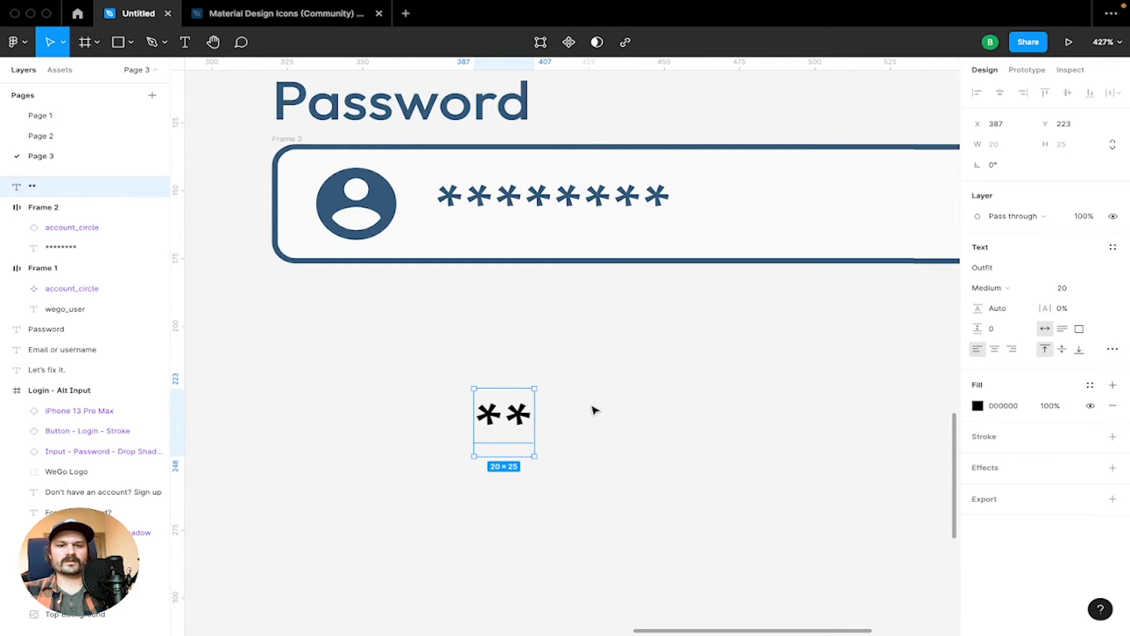
Add a second two-asterisk text sample in Helvetica to the right of the first one for comparison
key("t")
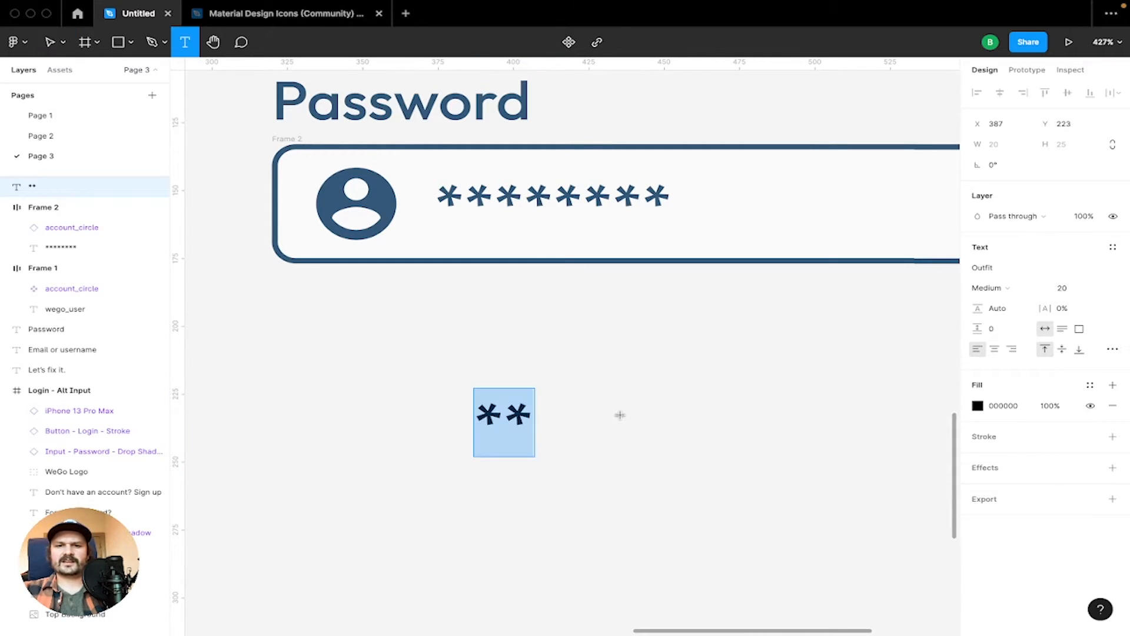
left_click(618, 416)
left_click(993, 269)
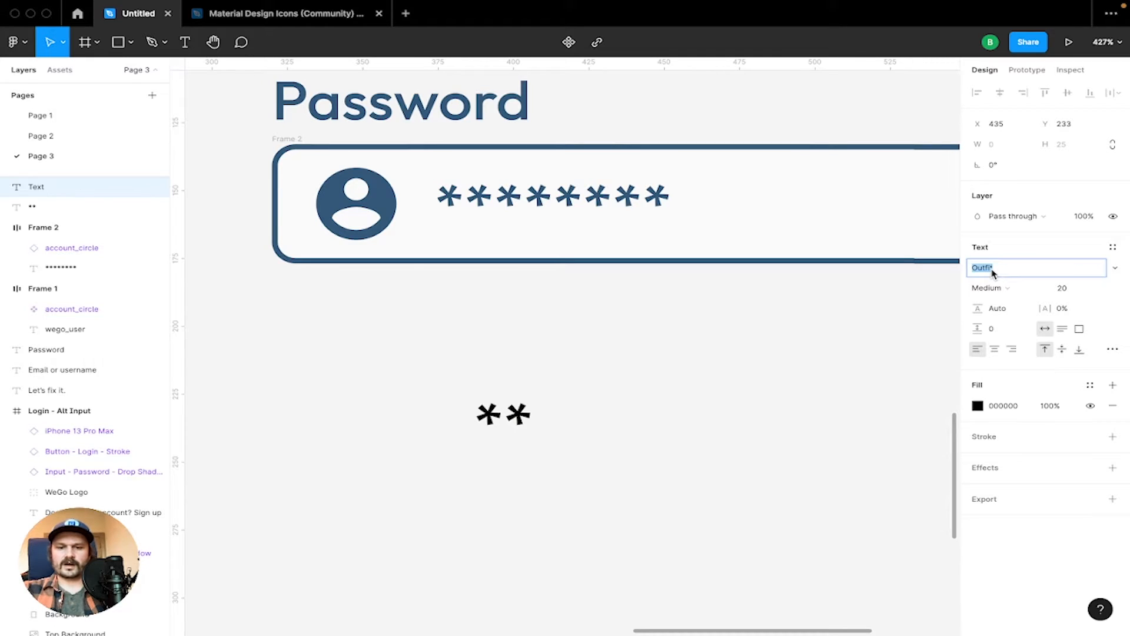
type("Helvetica")
key("Return")
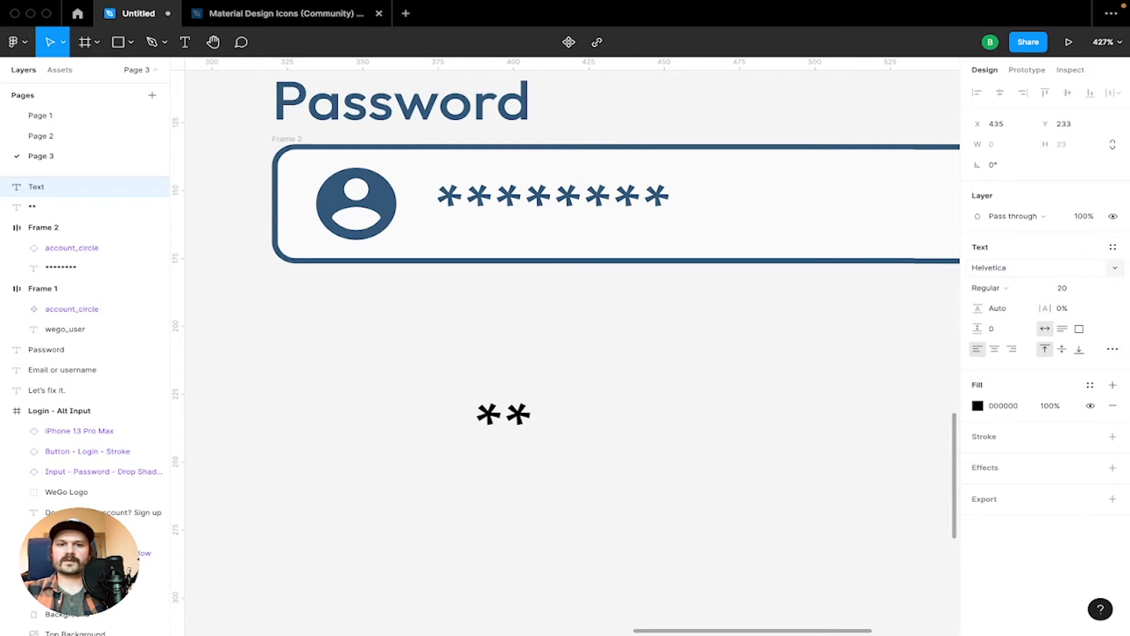
type("**")
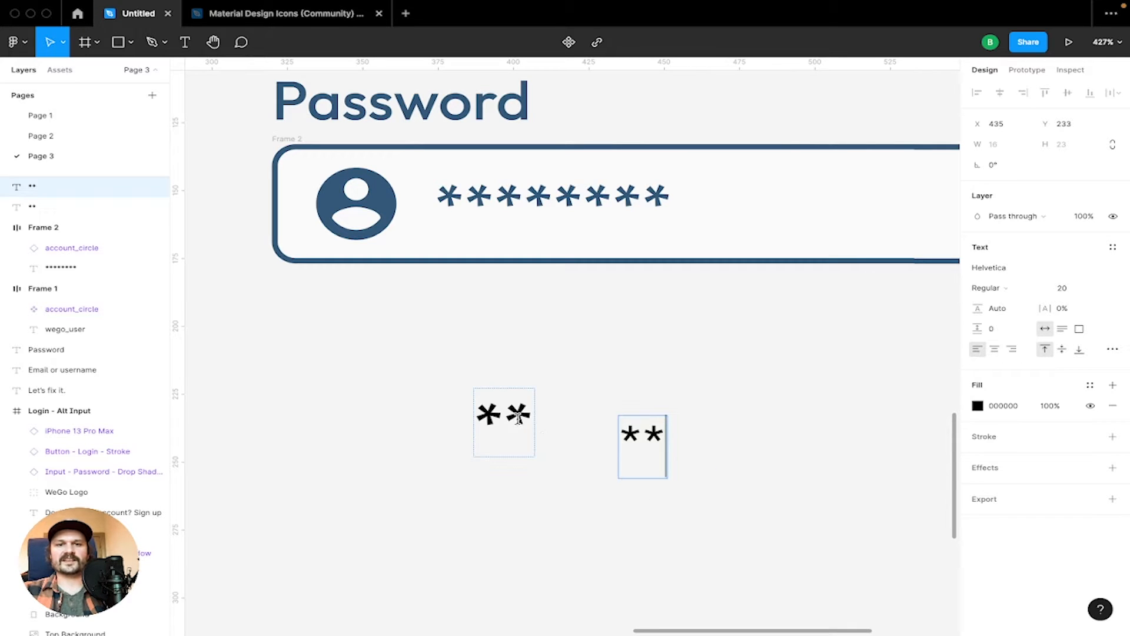
key("Escape")
scroll(631, 423, "up", 3)
scroll(631, 423, "up", 2)
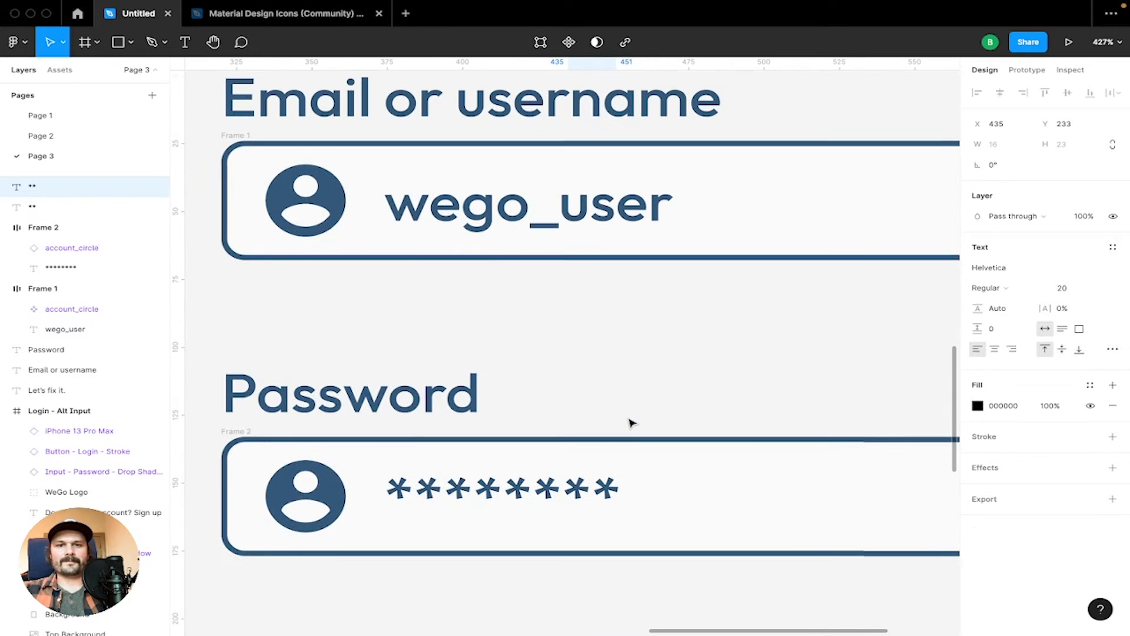
Delete both two-asterisk text samples from the empty canvas below the Password input
scroll(631, 423, "down", 3)
scroll(631, 423, "up", 5)
scroll(632, 423, "down", 2)
scroll(631, 423, "down", 2)
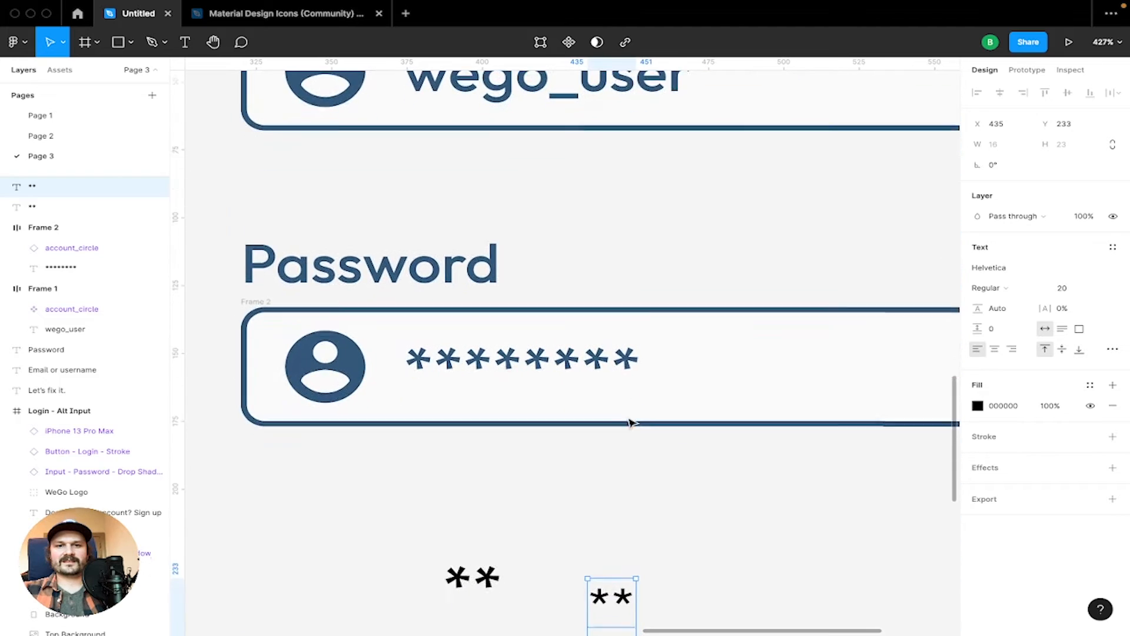
scroll(631, 423, "up", 5)
scroll(631, 422, "down", 6)
scroll(631, 423, "down", 2)
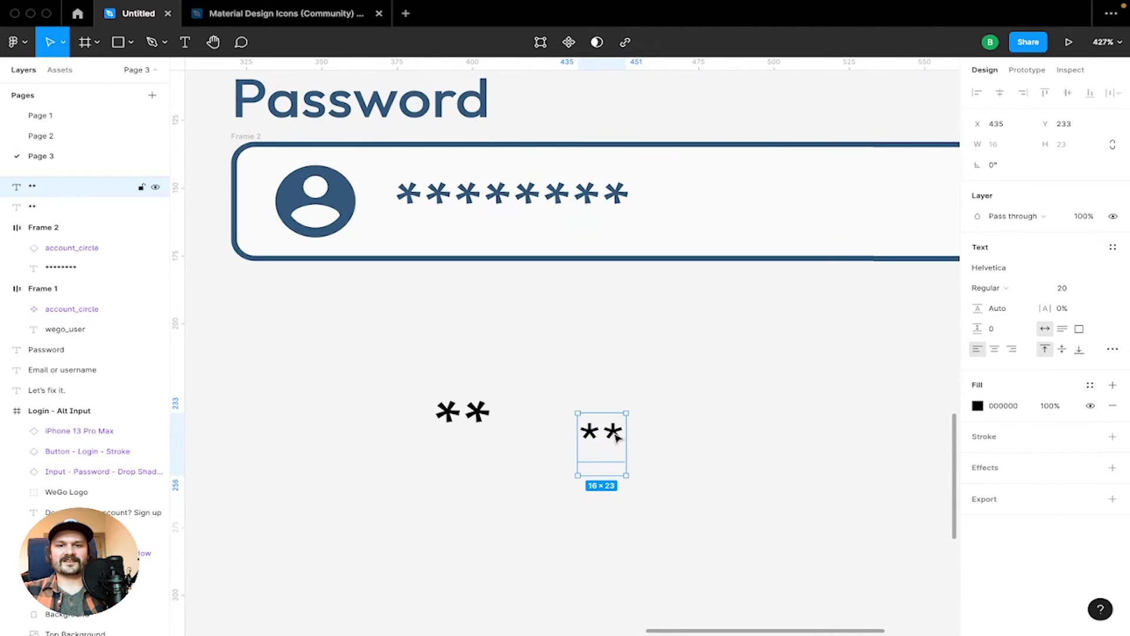
key("Delete")
left_click(465, 412)
key("Delete")
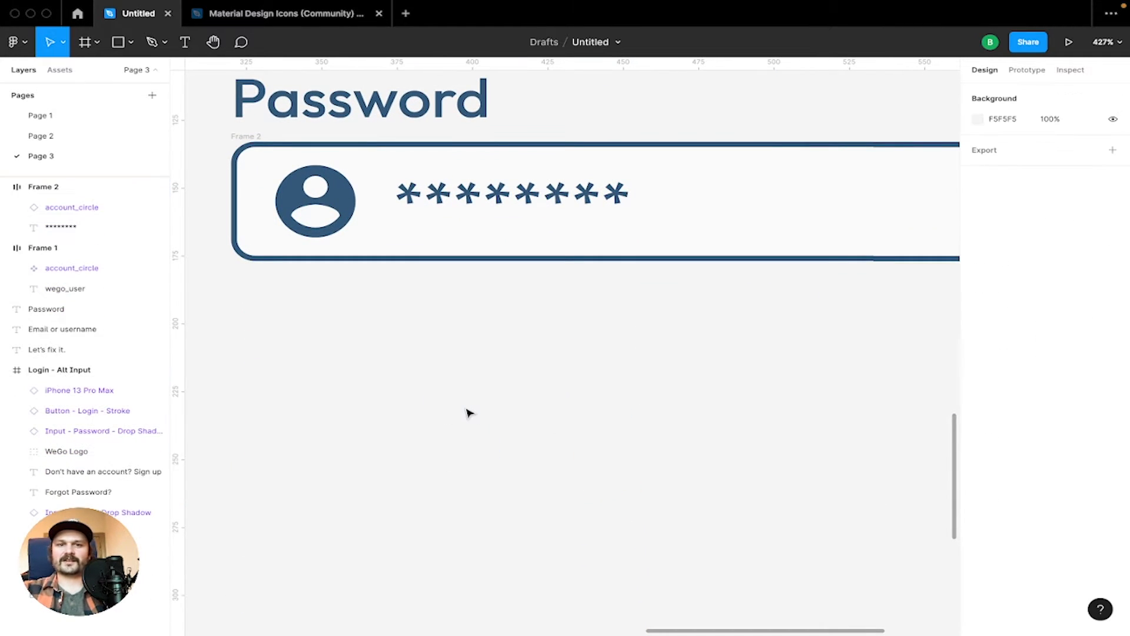
Rename the frame containing the account icon and eight asterisks to "Password input"
scroll(469, 412, "down", 5)
scroll(468, 415, "up", 5)
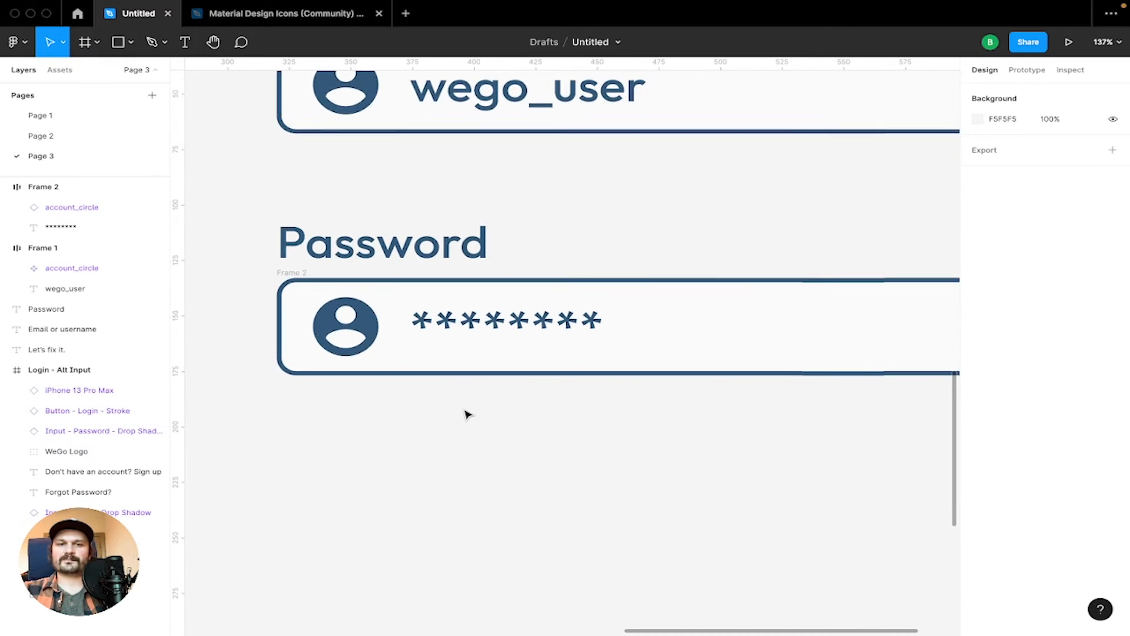
scroll(465, 415, "down", 5)
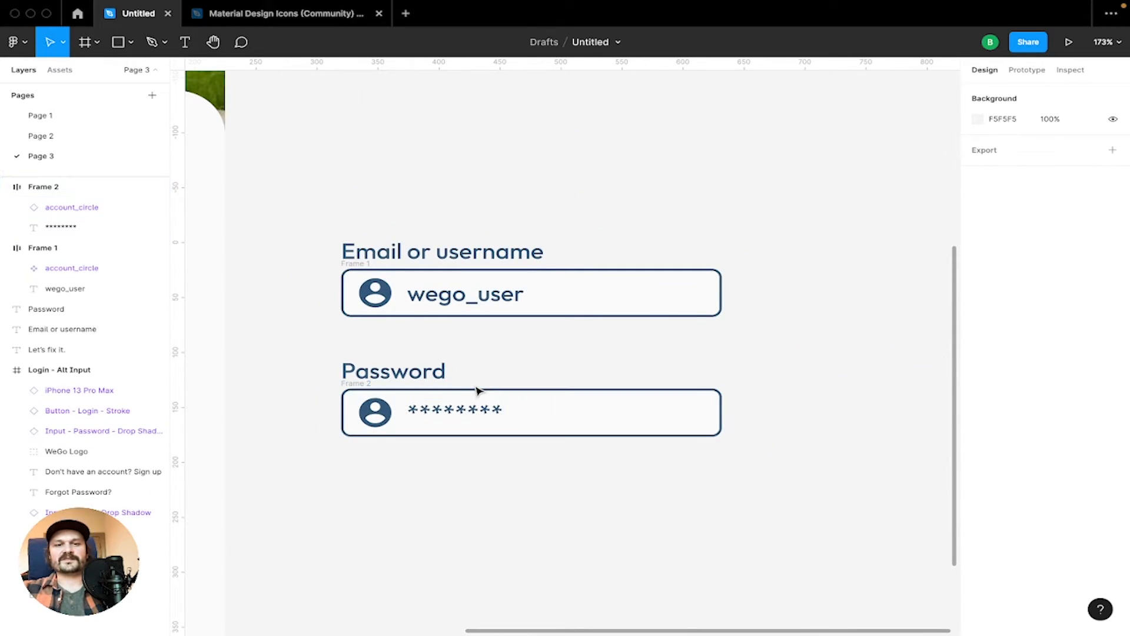
scroll(479, 391, "up", 3)
scroll(479, 391, "up", 5)
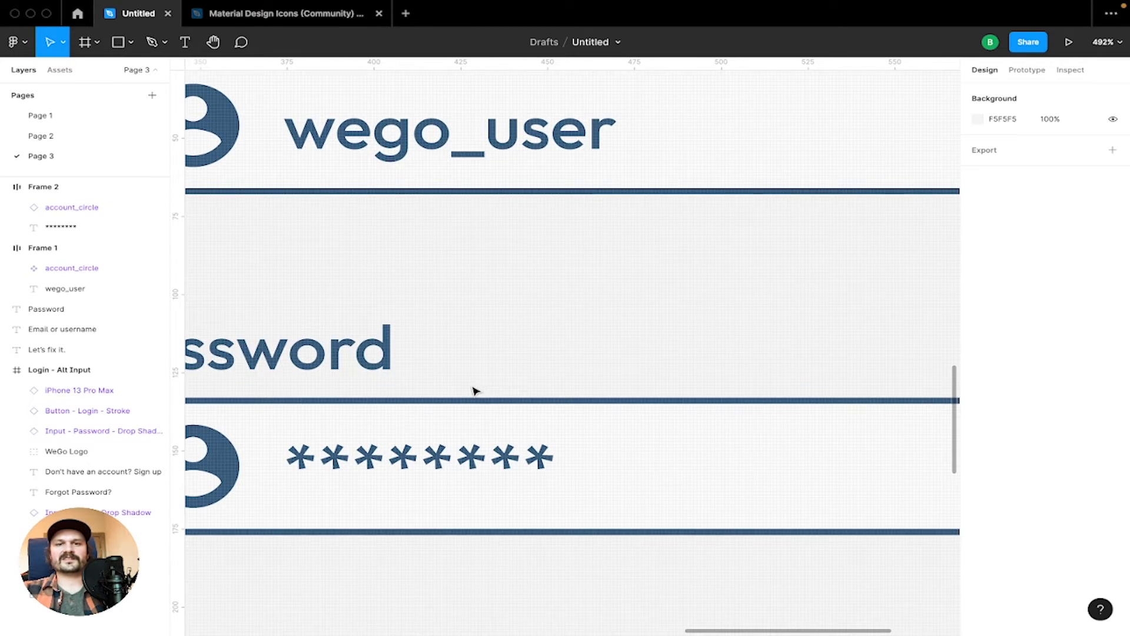
scroll(474, 391, "down", 2)
scroll(475, 353, "right", 2)
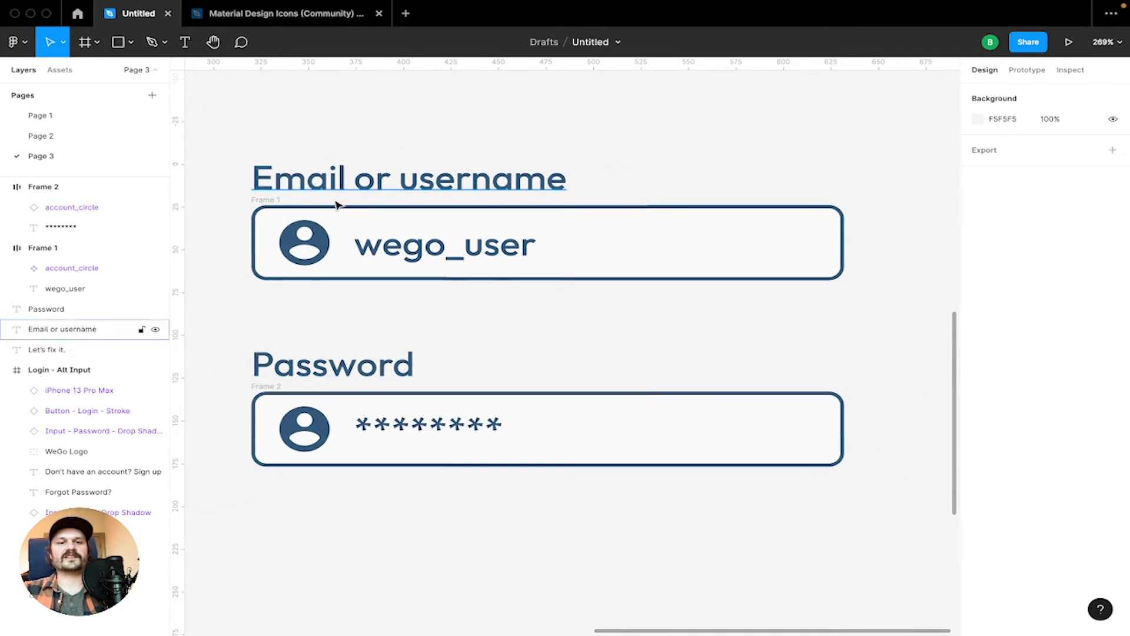
left_click(311, 425)
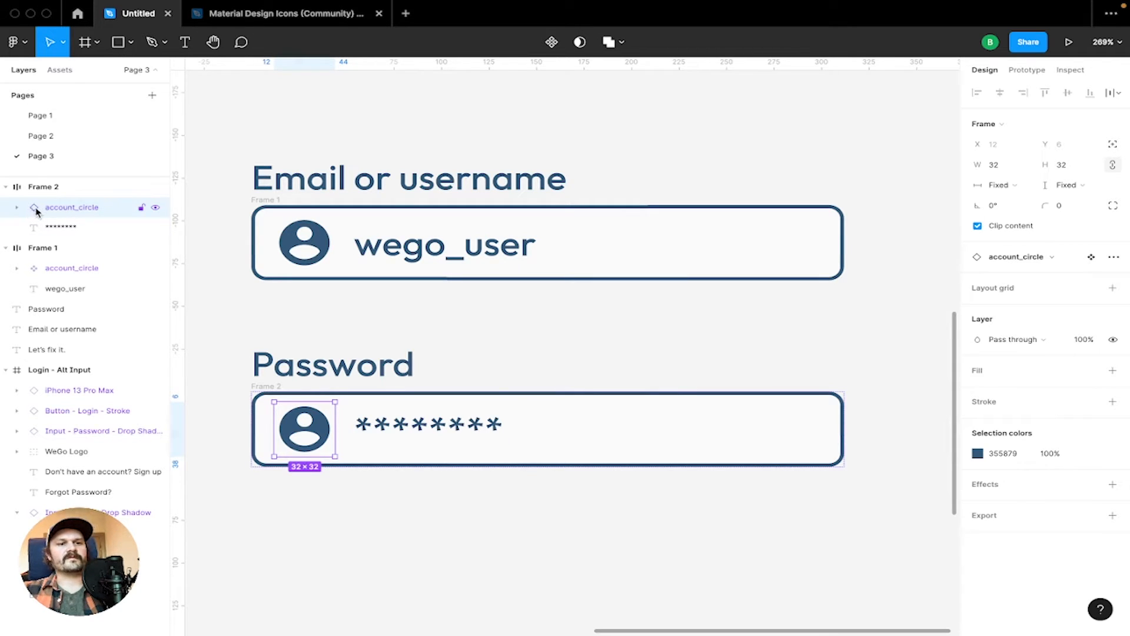
double_click(43, 187)
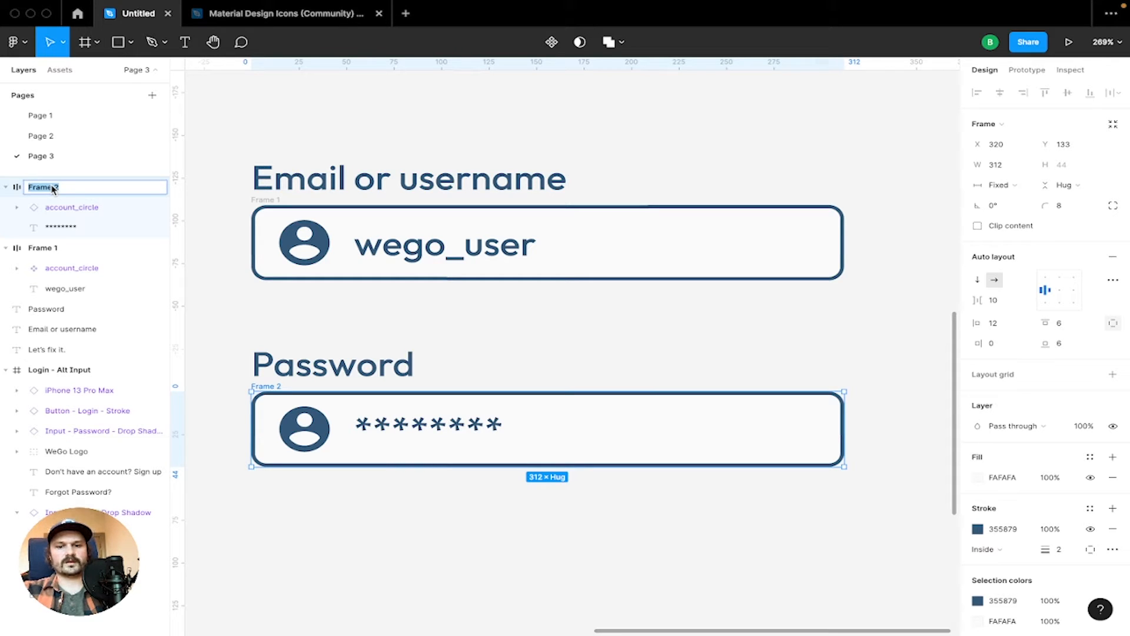
type("Password input")
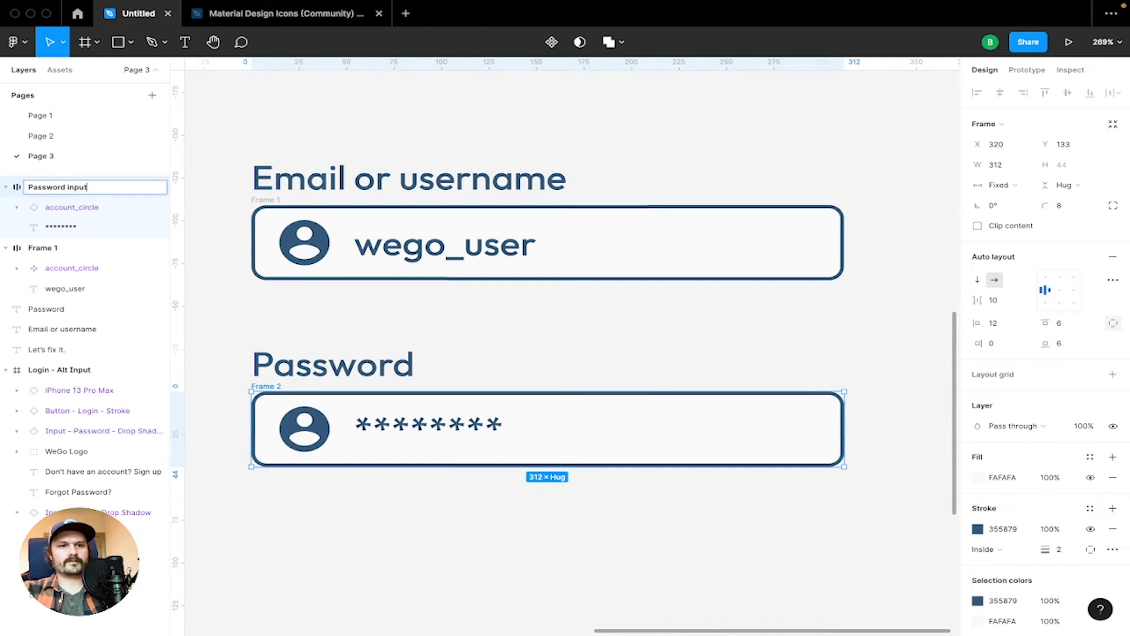
key("Return")
Rename the frame containing the "wego_user" text to "Username or email input"
left_click(378, 242)
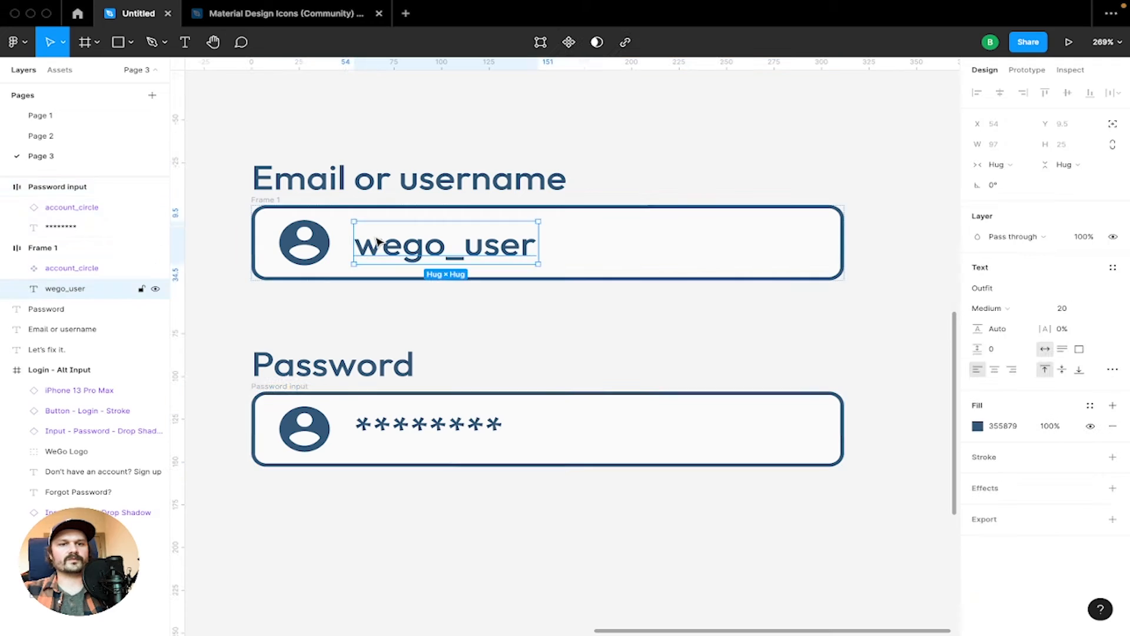
left_click(523, 214)
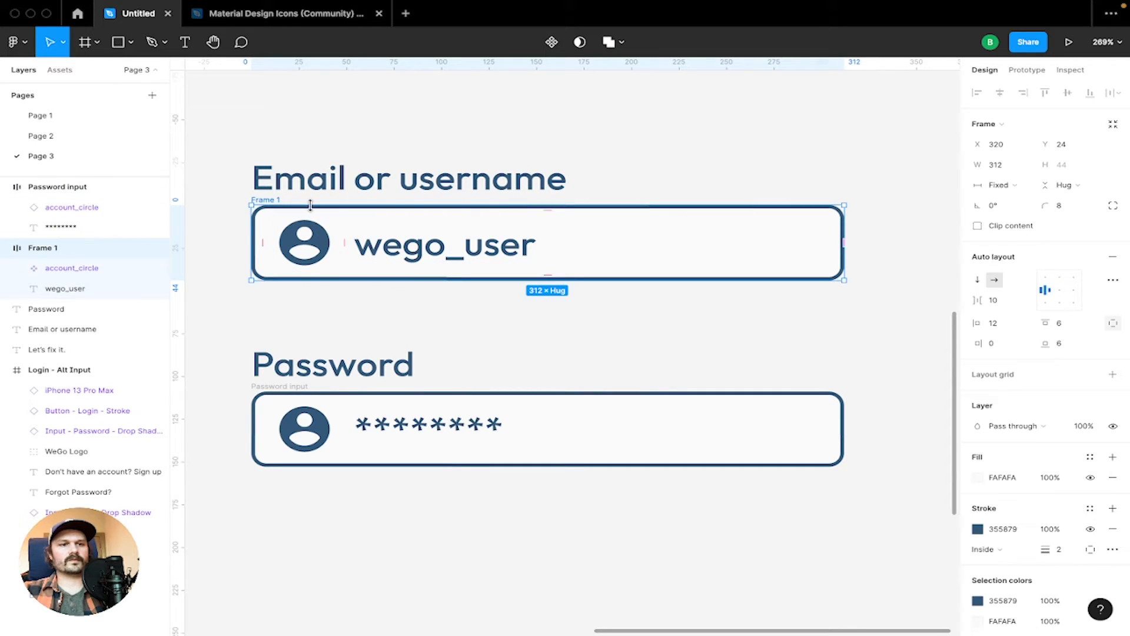
double_click(54, 250)
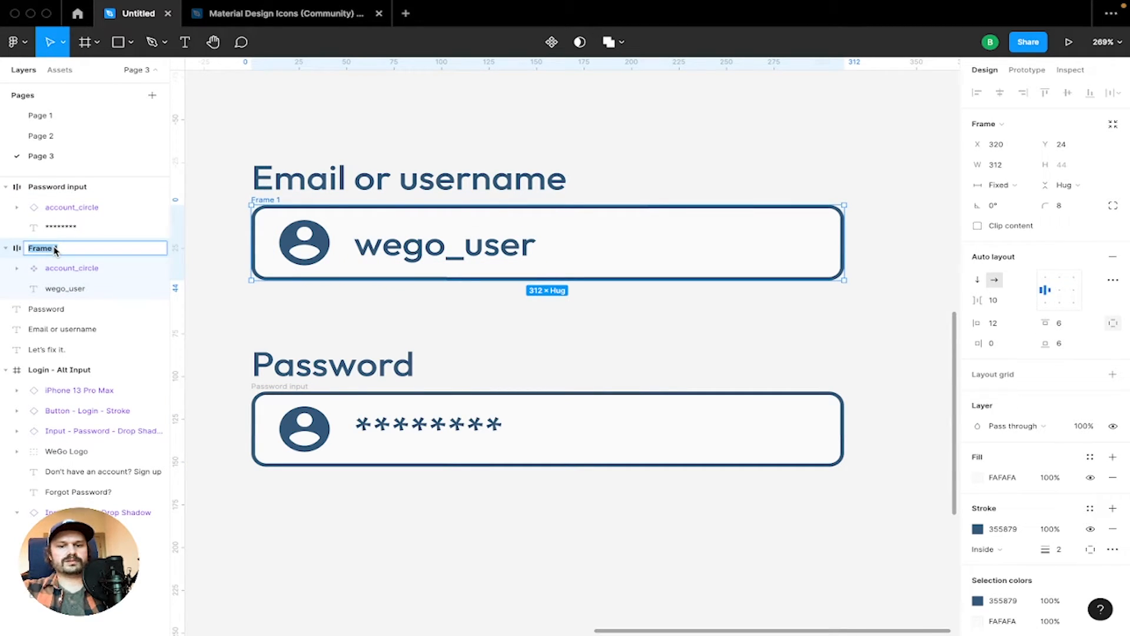
type("Usern")
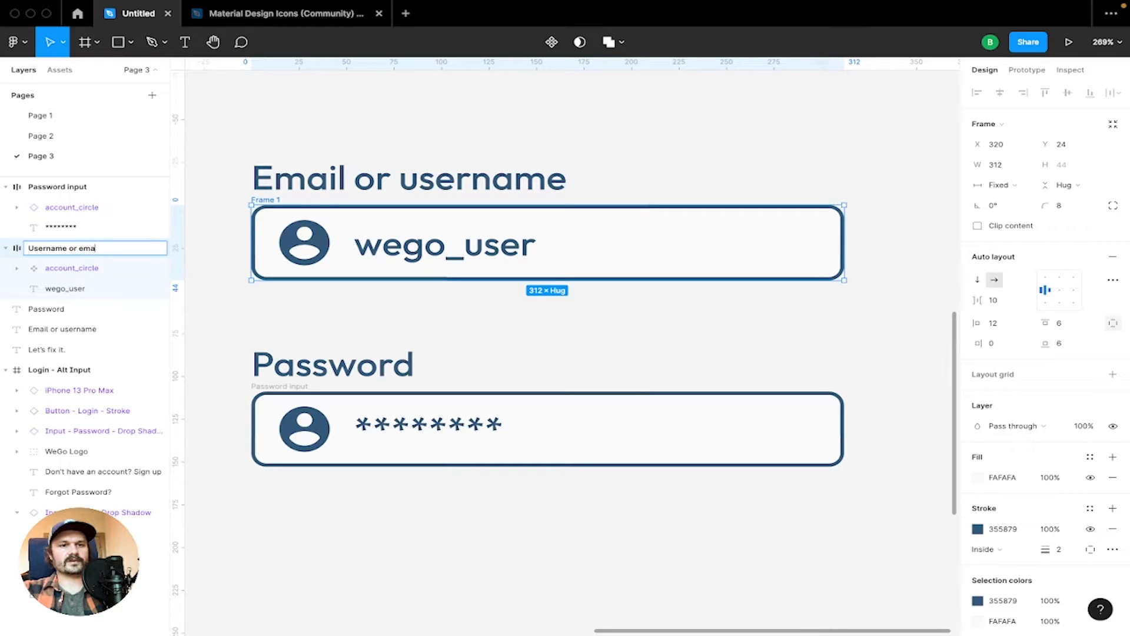
type("ame or email inpu")
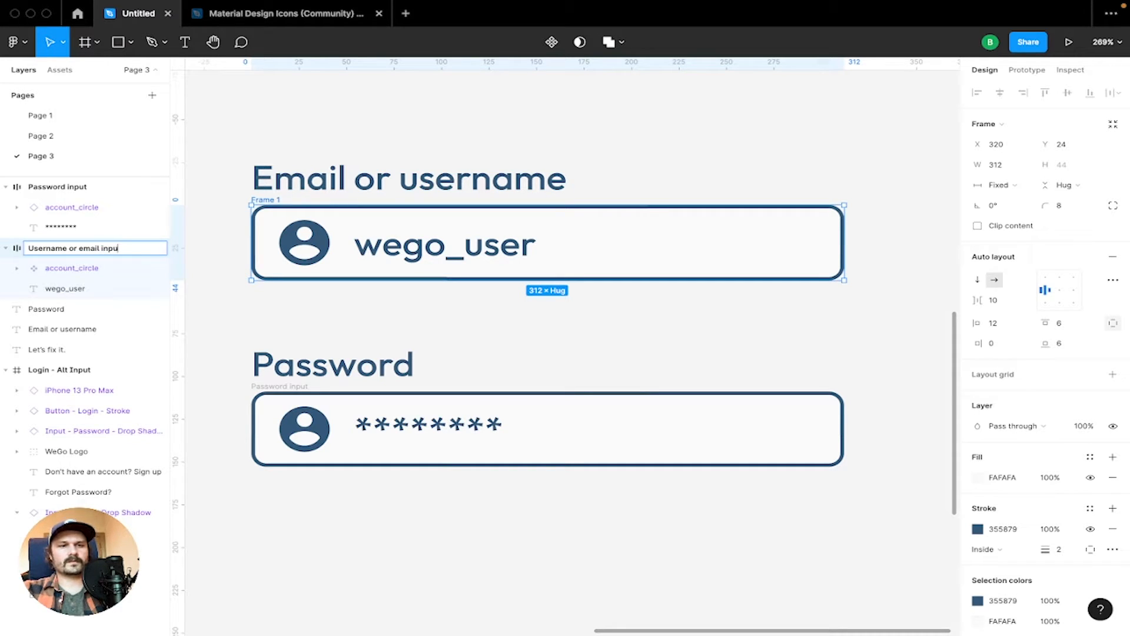
type("t")
key("Return")
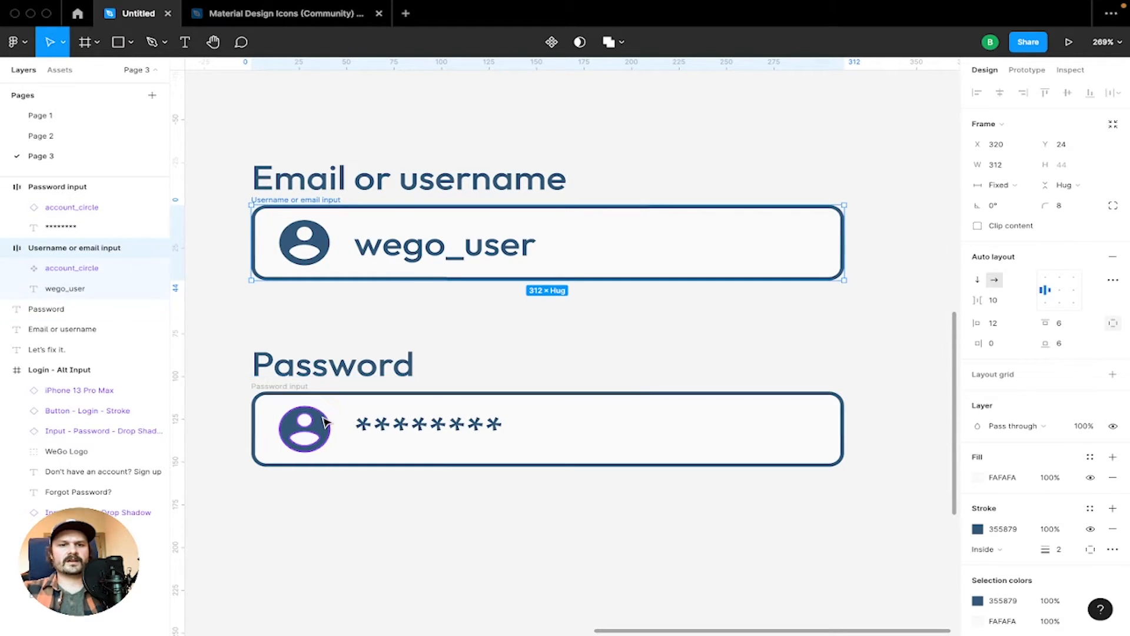
Search the swap-instance components for "lock" and "pass" to replace the Password input's account icon
left_click(323, 421, "super")
left_click(72, 207)
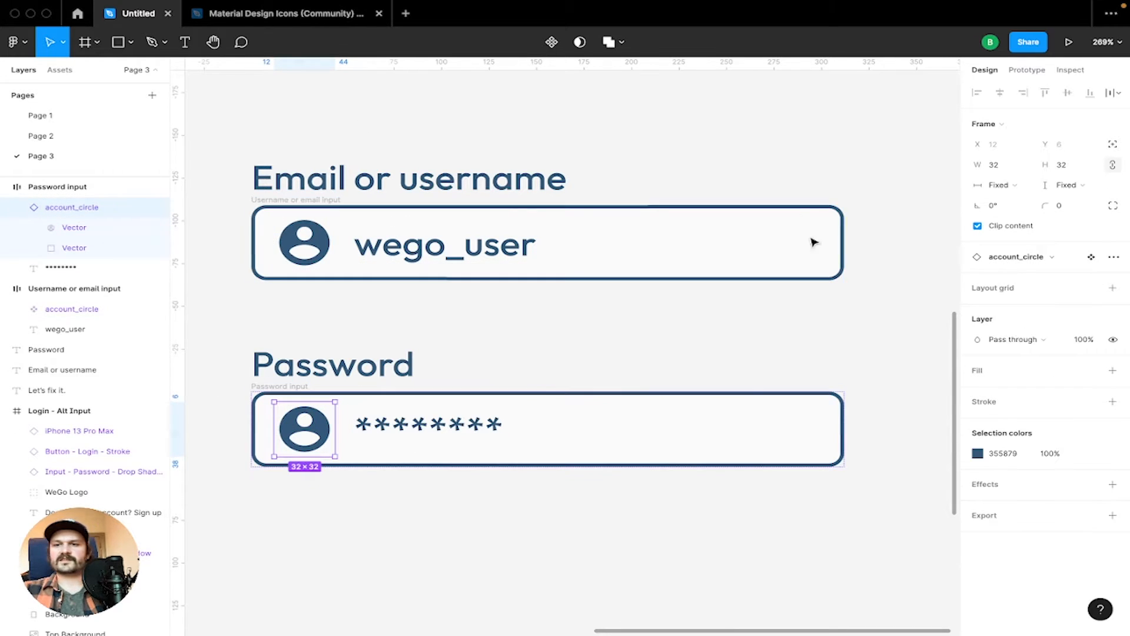
left_click(1001, 258)
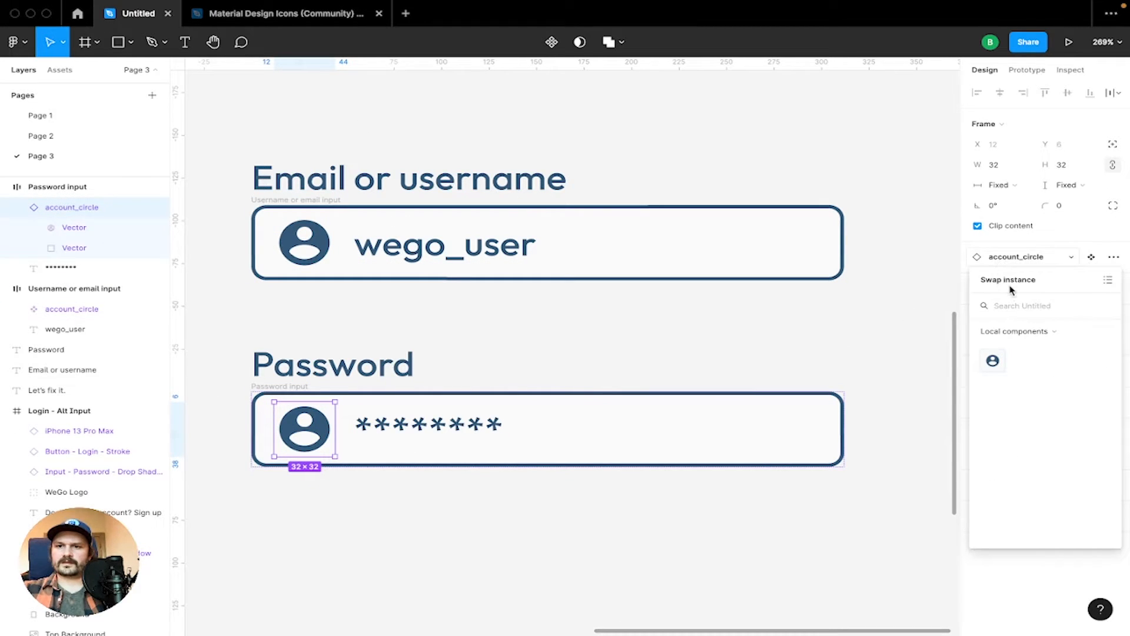
type("lock")
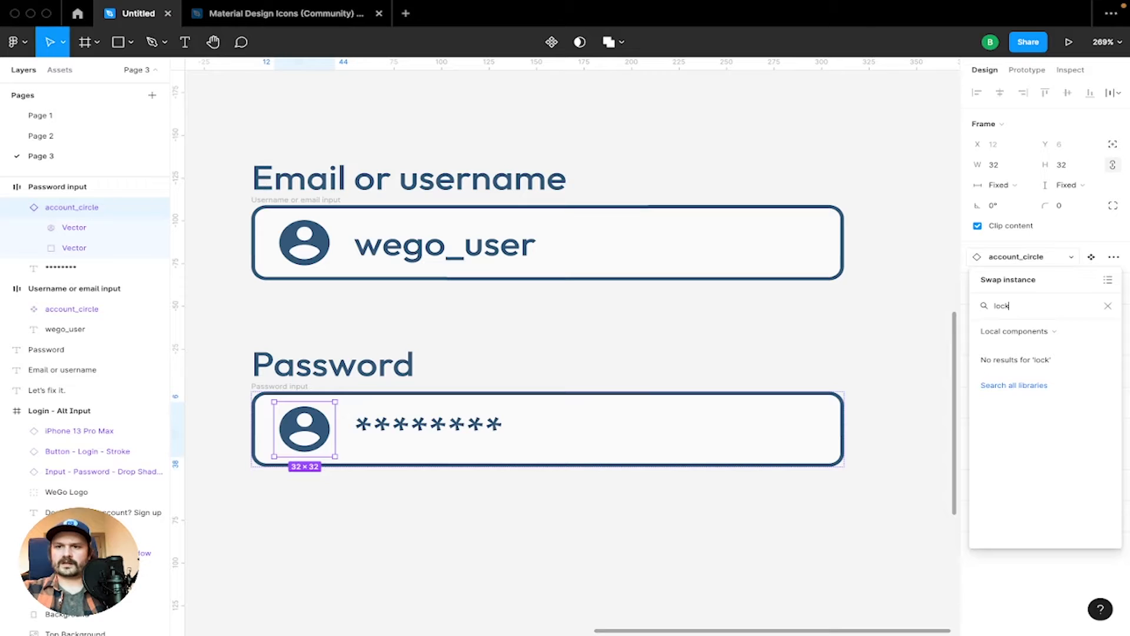
key("BackSpace")
key("BackSpace")
key("BackSpace")
key("BackSpace")
type("p")
key("BackSpace")
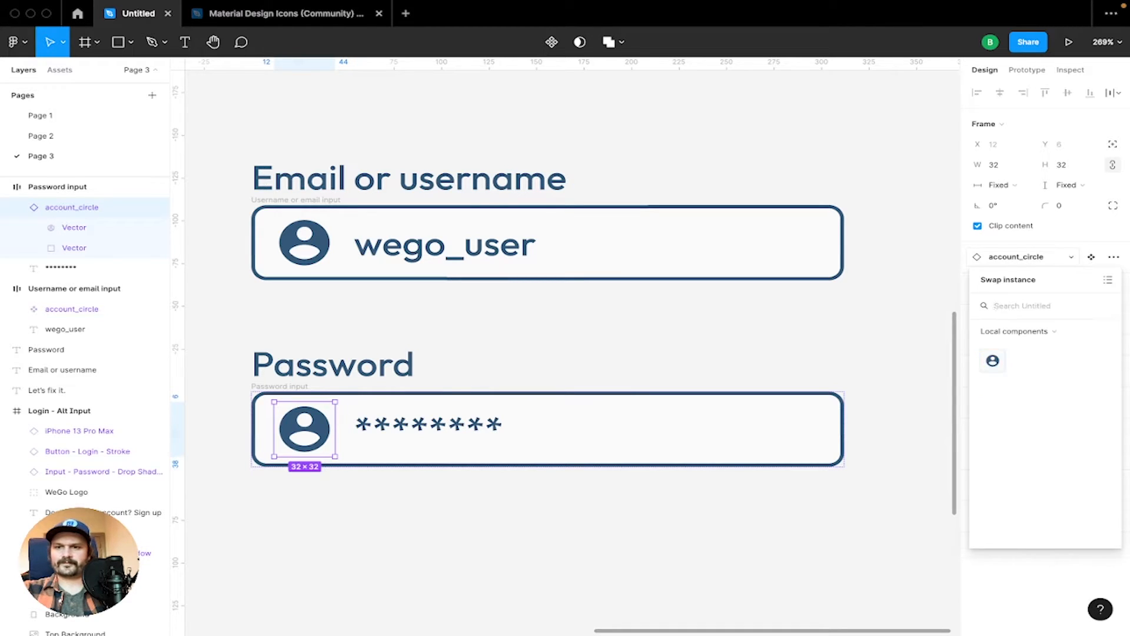
type("pass")
left_click(716, 545)
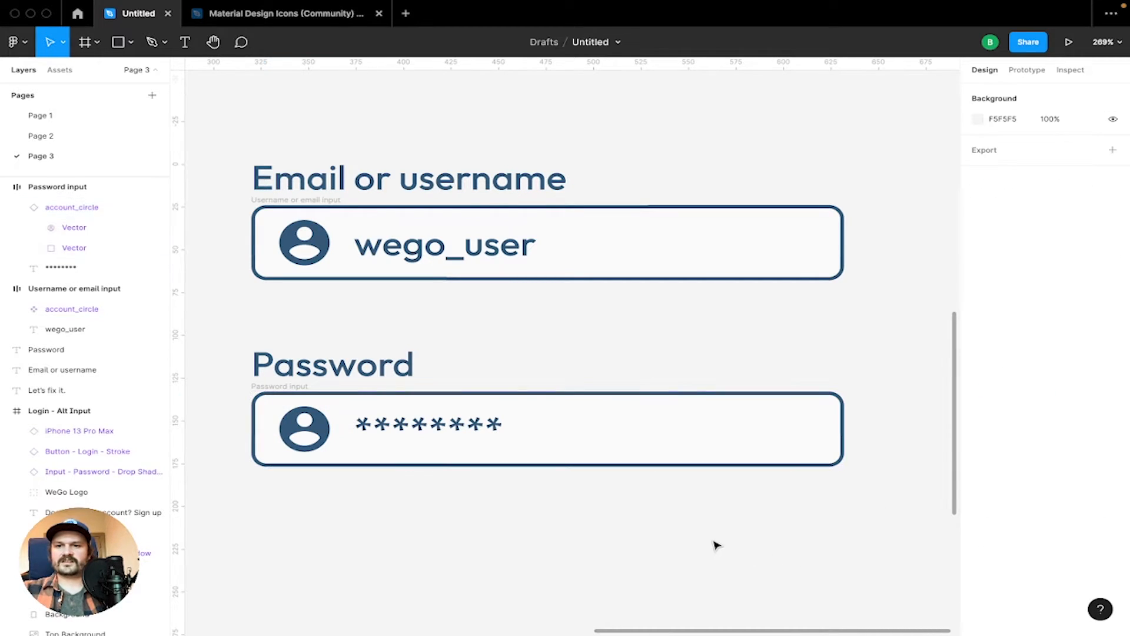
scroll(716, 545, "left", 2)
scroll(716, 545, "down", 6)
scroll(716, 546, "up", 3)
scroll(716, 546, "down", 4)
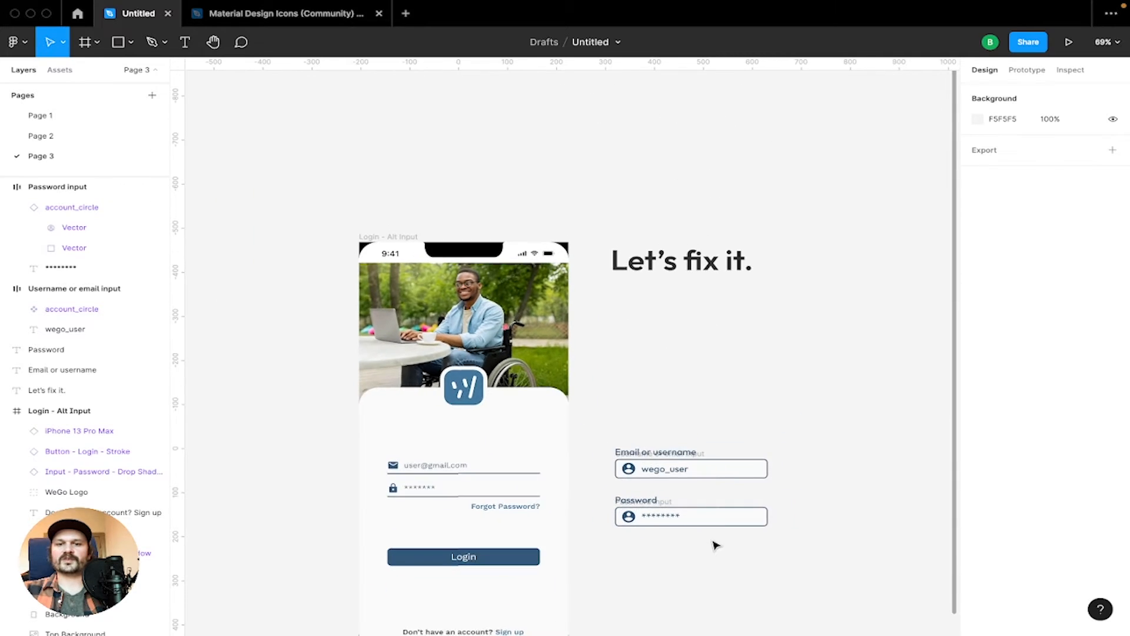
scroll(716, 546, "up", 3)
scroll(716, 545, "down", 1)
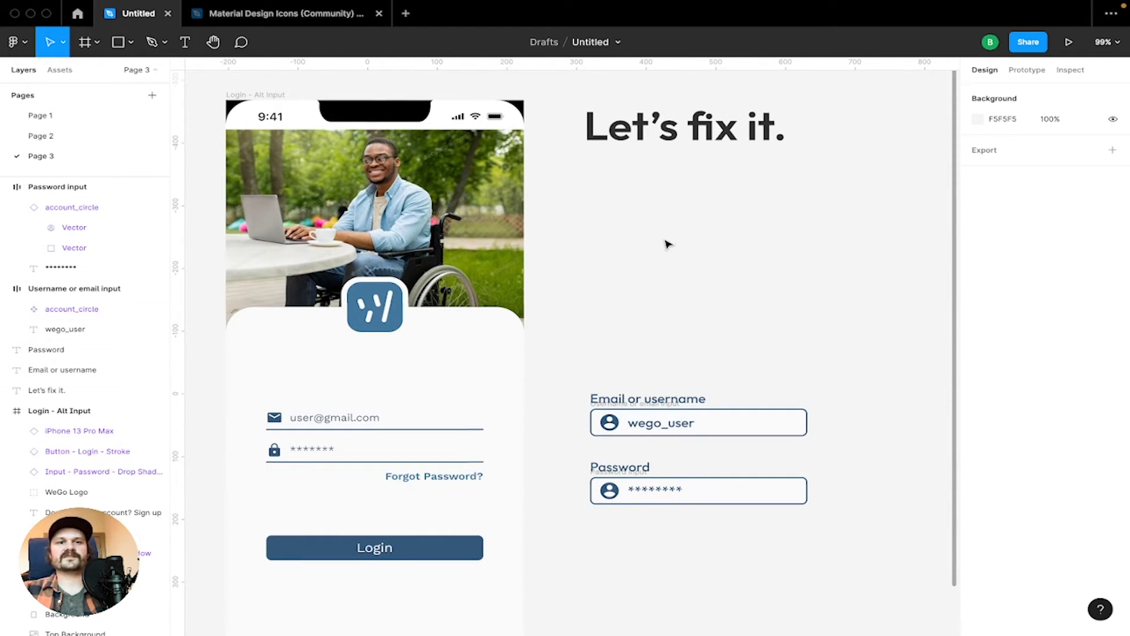
Switch to the Material Design Icons file and select the filled lock icon in the Rounded page's Action group
left_click(257, 18)
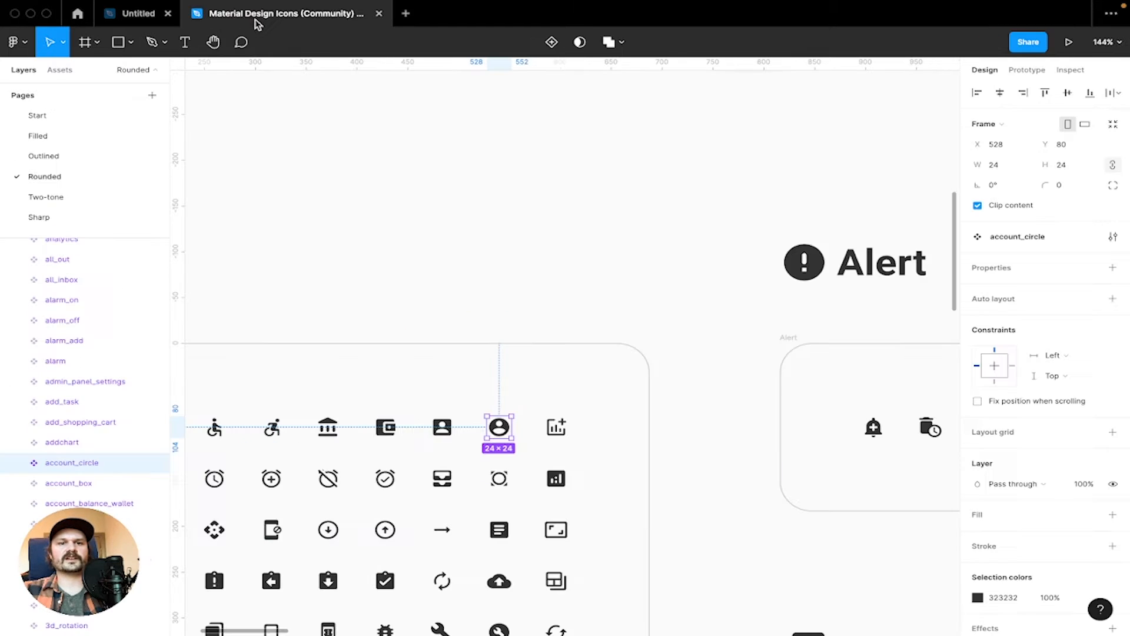
scroll(497, 255, "left", 3)
scroll(498, 255, "down", 5)
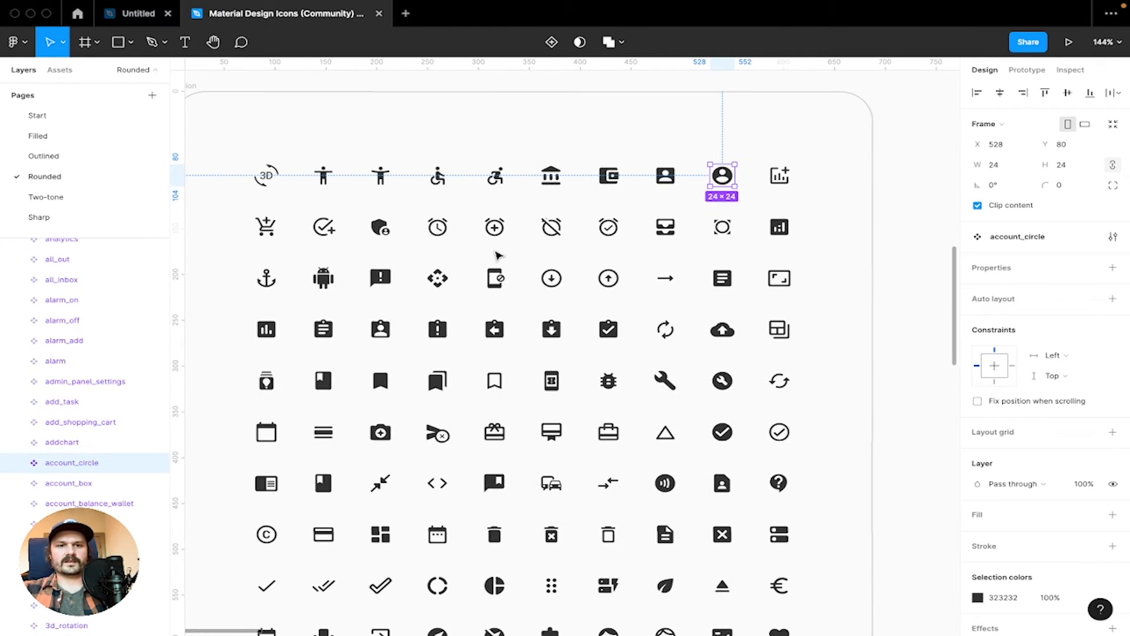
scroll(497, 255, "down", 1)
scroll(497, 255, "left", 1)
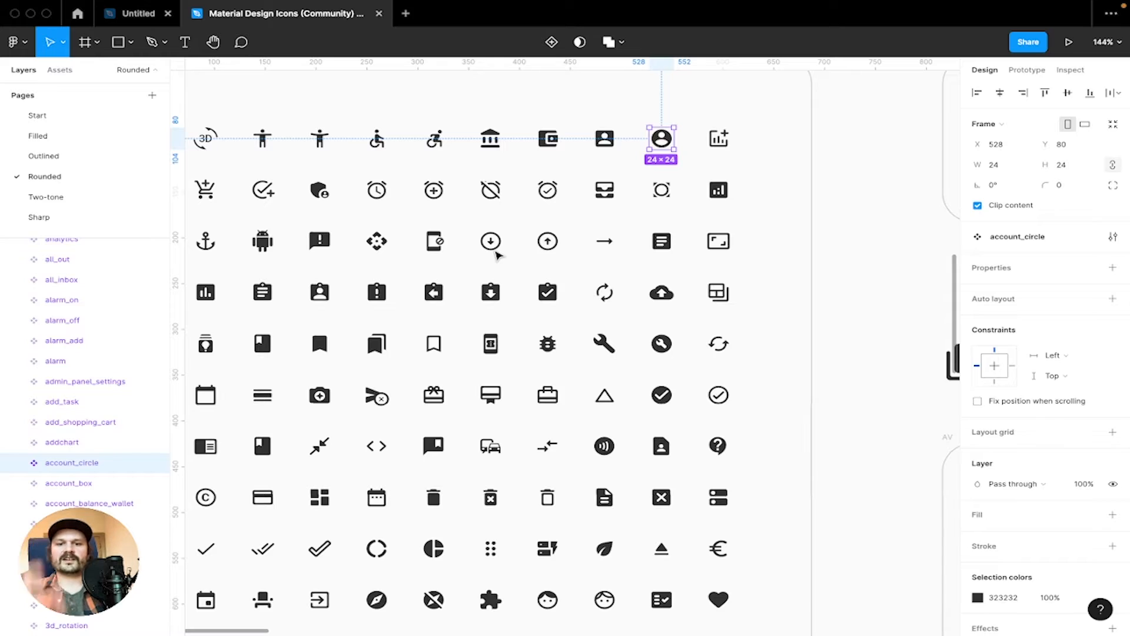
scroll(498, 255, "down", 9)
scroll(497, 255, "left", 1)
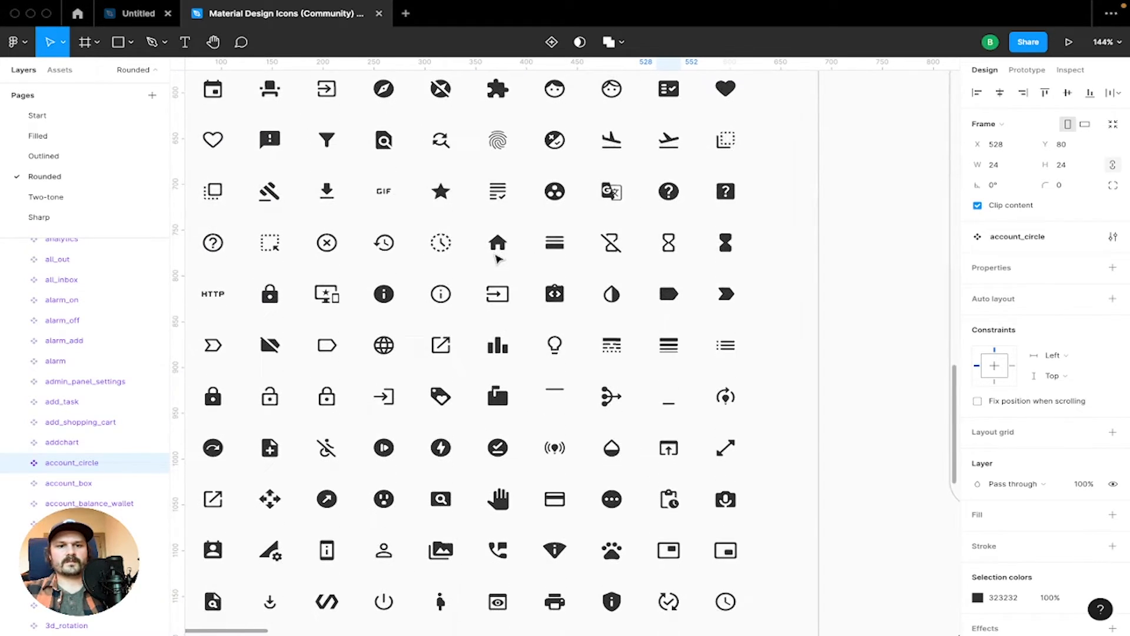
scroll(498, 257, "down", 4)
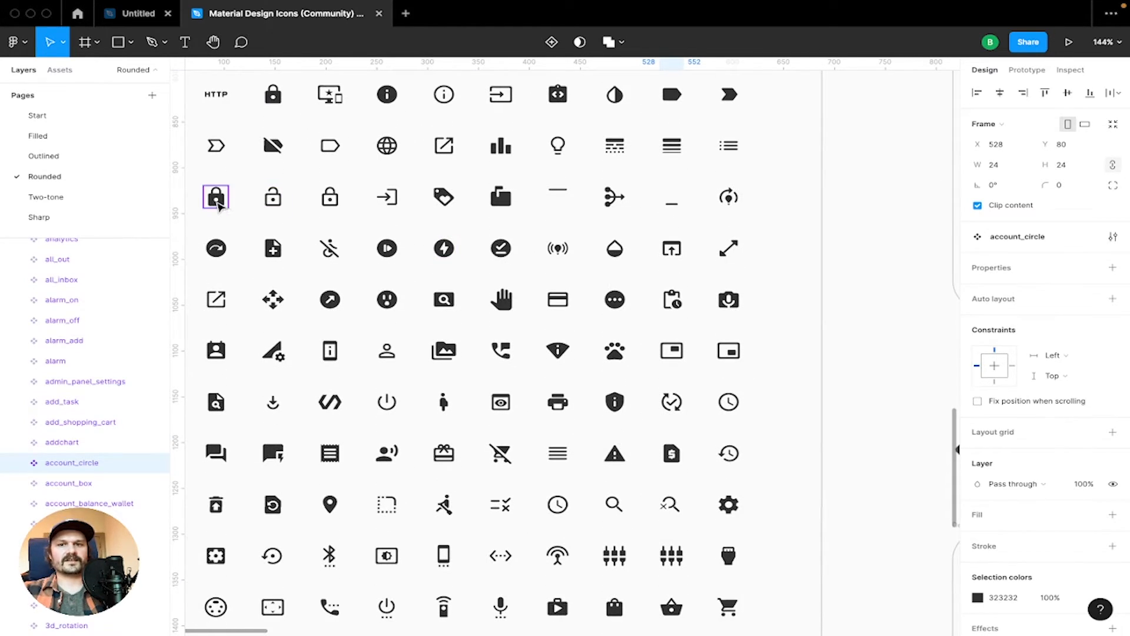
left_click(216, 198)
Search the icon file's components for "lock" and look over the Rounded page's icon groups around the selected lock
scroll(219, 205, "right", 20)
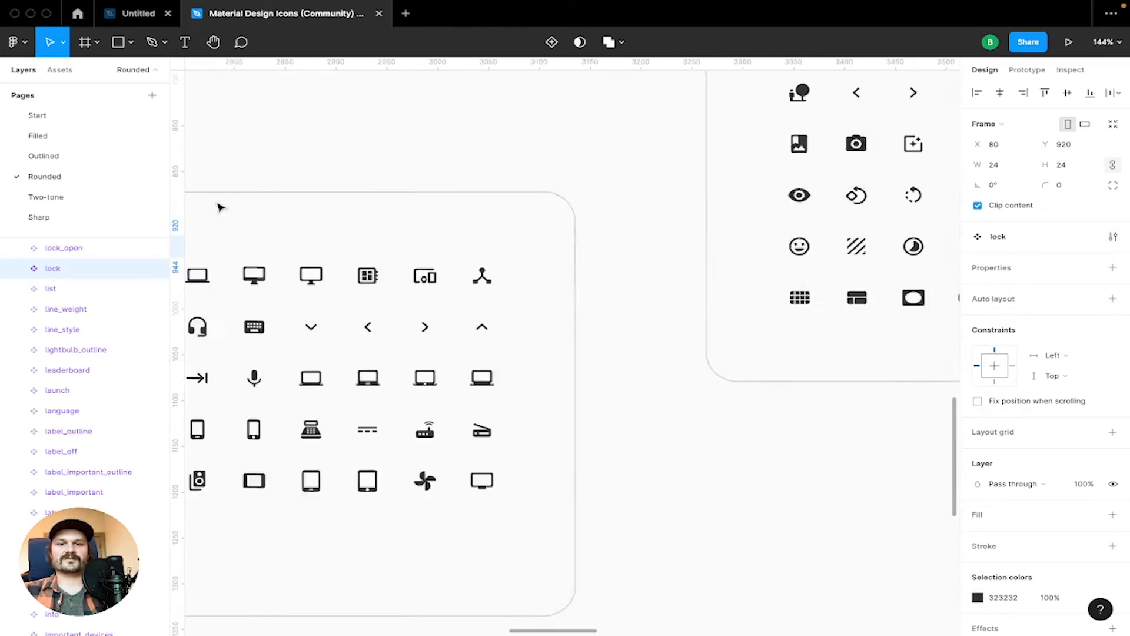
scroll(219, 206, "left", 20)
scroll(219, 206, "up", 5)
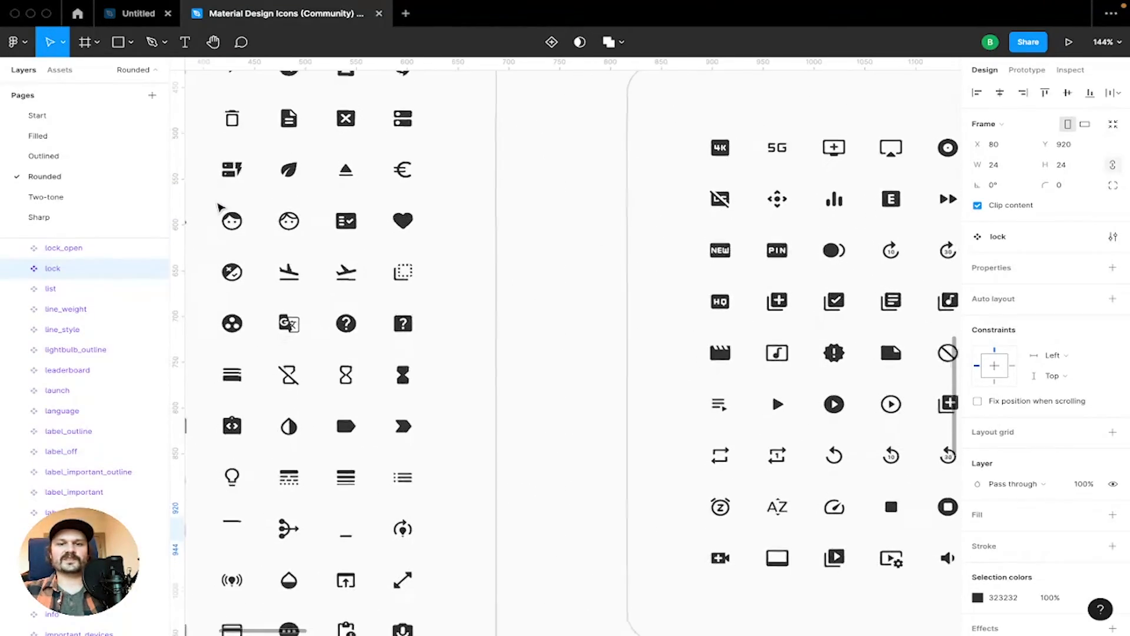
key("shift+i")
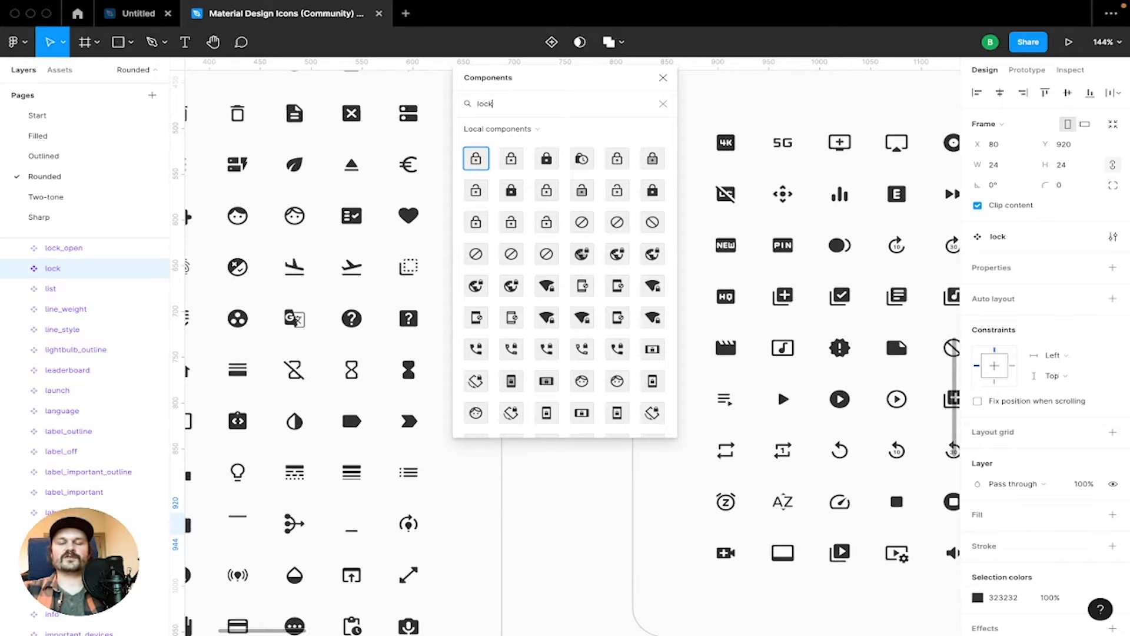
left_click(664, 78)
scroll(480, 235, "left", 10)
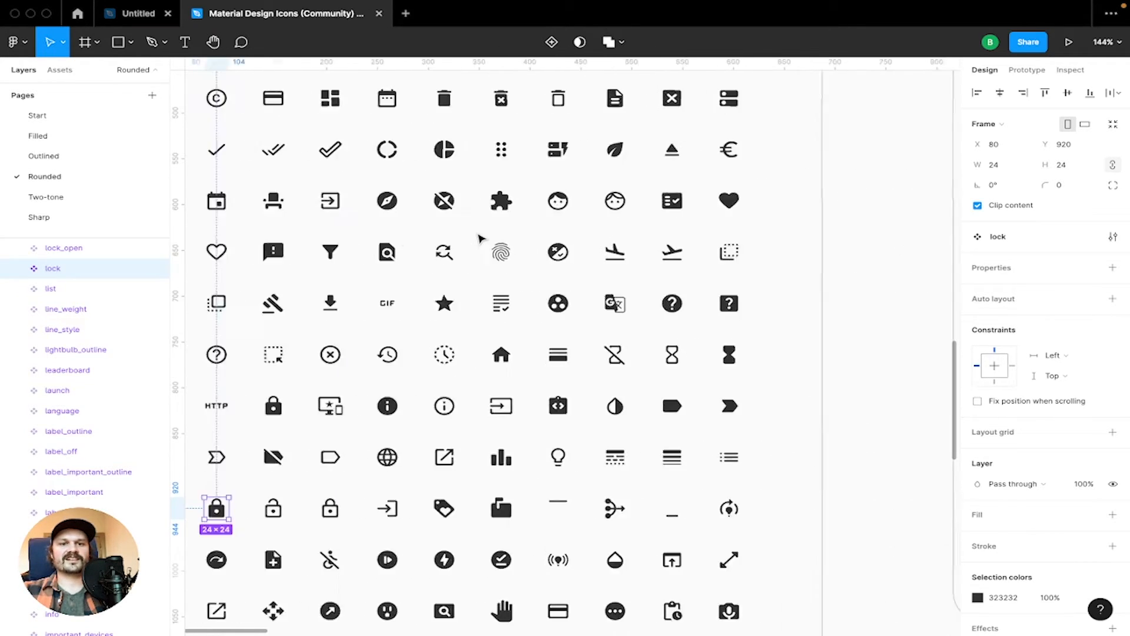
scroll(480, 236, "down", 5)
scroll(480, 236, "right", 4)
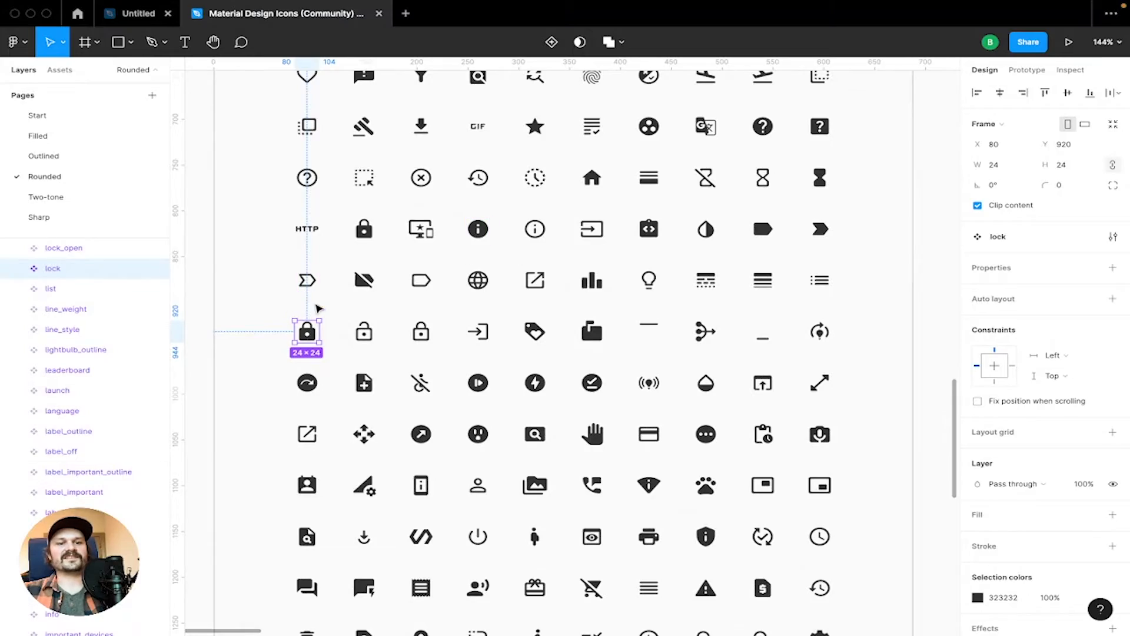
scroll(319, 309, "up", 15)
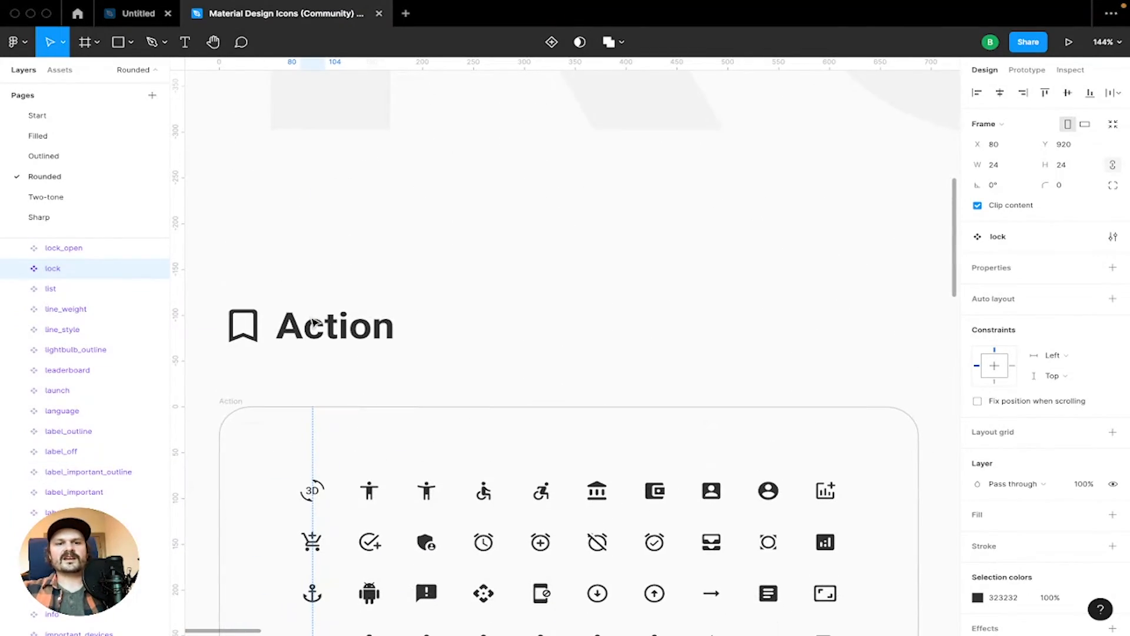
scroll(353, 324, "down", 15)
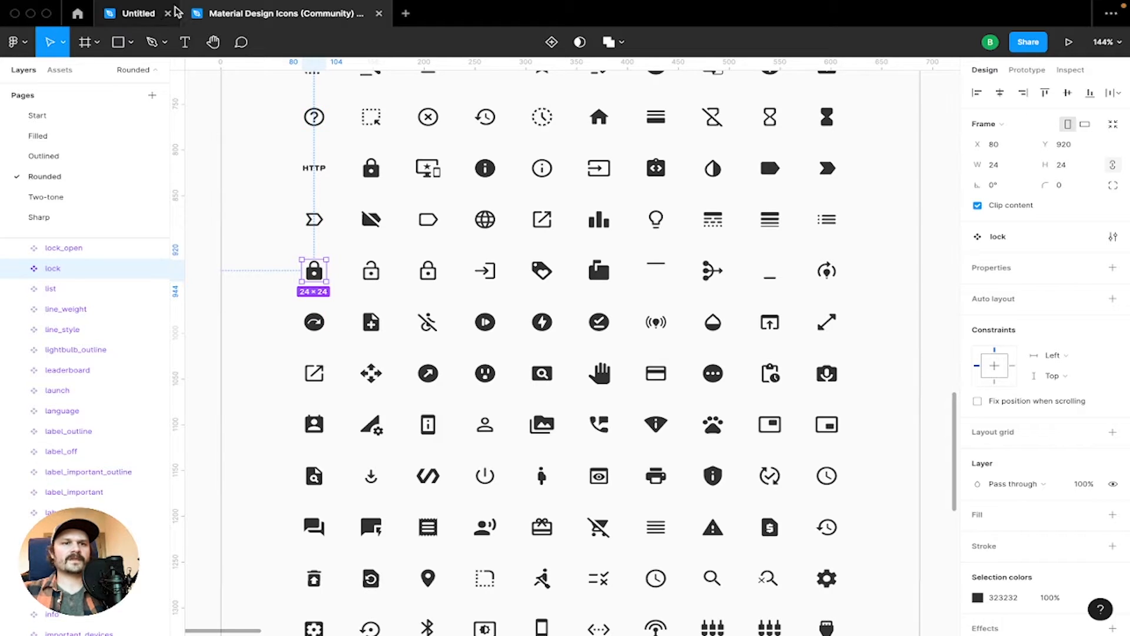
Return to the Untitled file and replace the account icon in the Password input with the copied lock icon
left_click(130, 13)
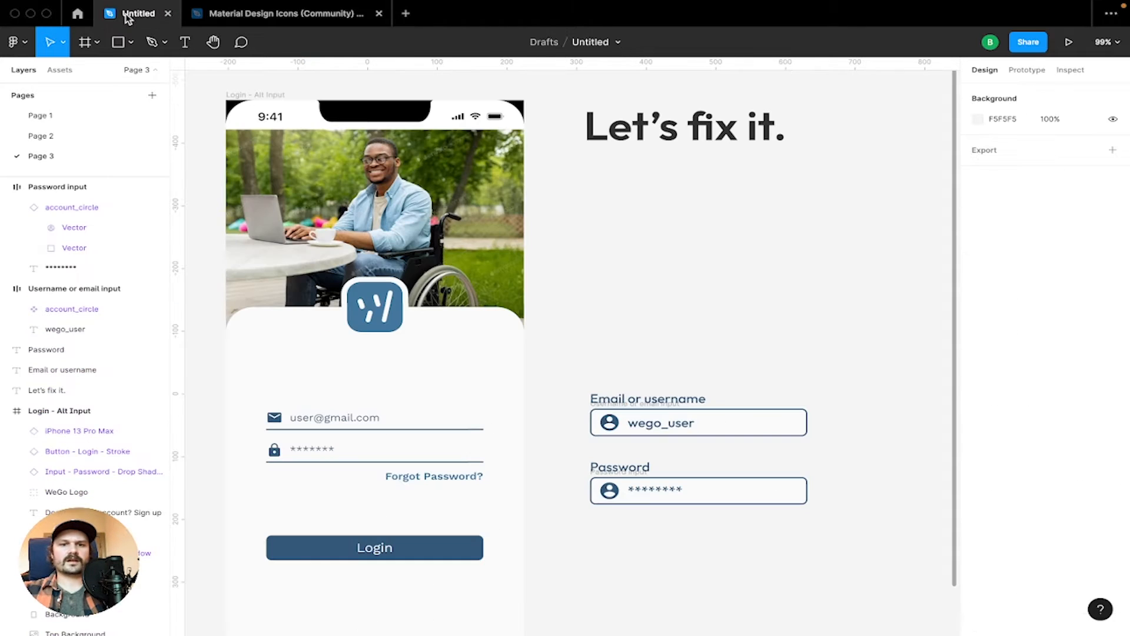
left_click(608, 489)
key("ctrl+v")
key("Delete")
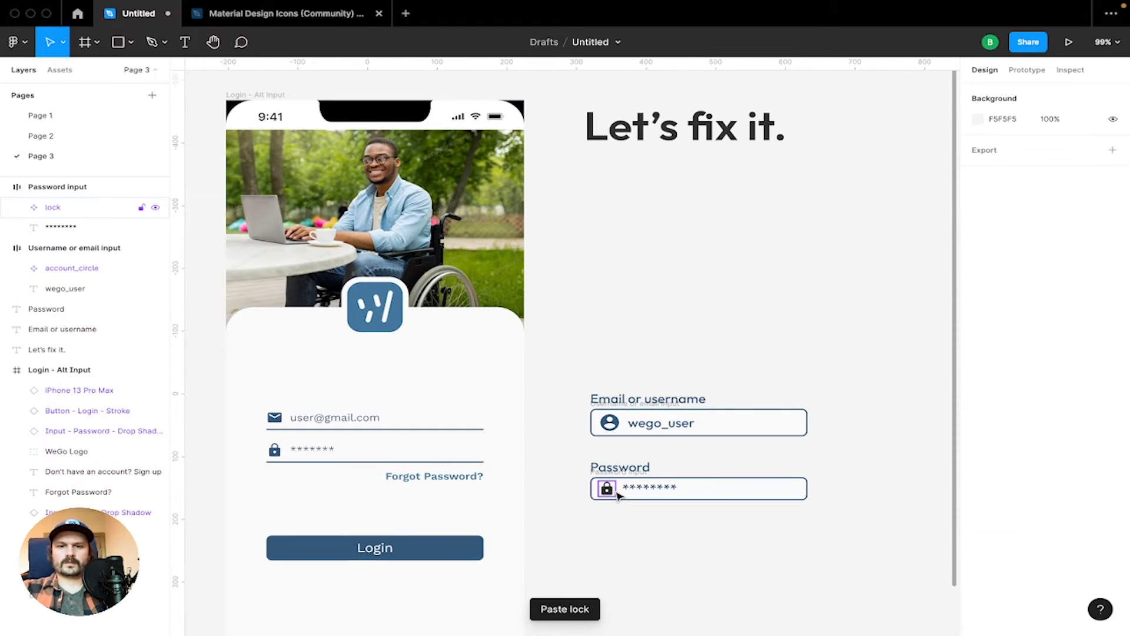
scroll(651, 512, "up", 5)
scroll(654, 514, "right", 5)
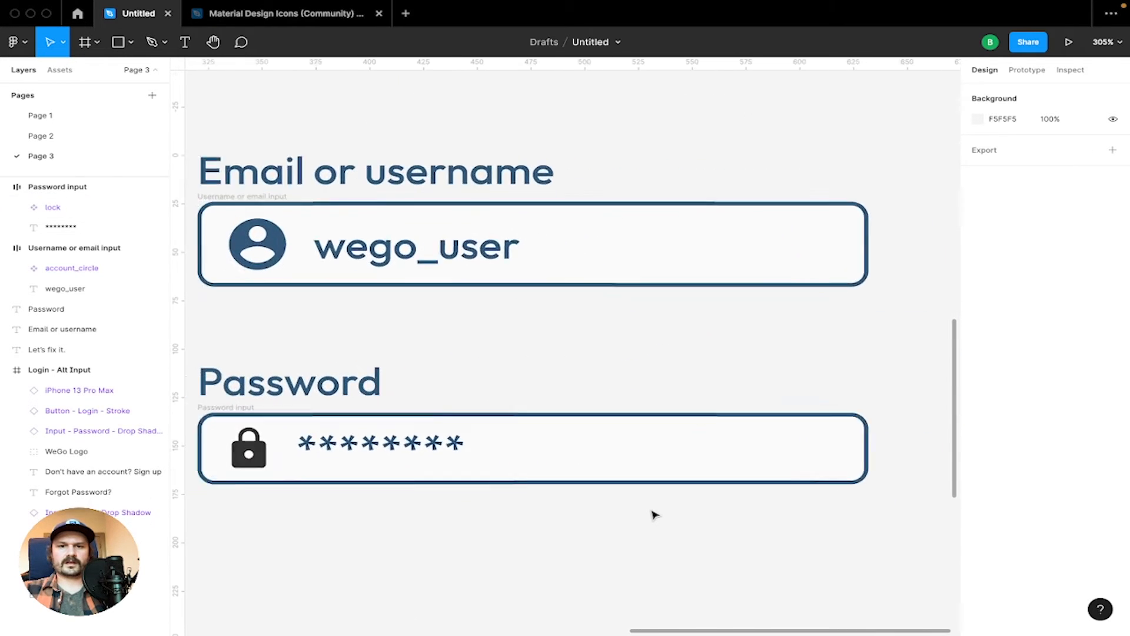
scroll(652, 512, "down", 2)
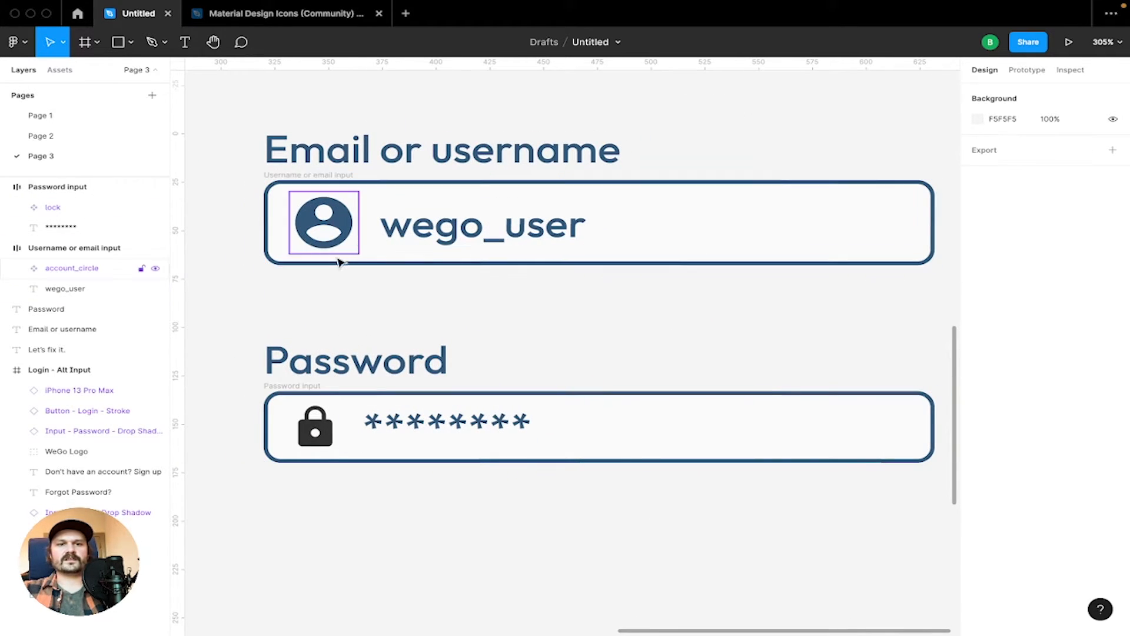
left_click(267, 15)
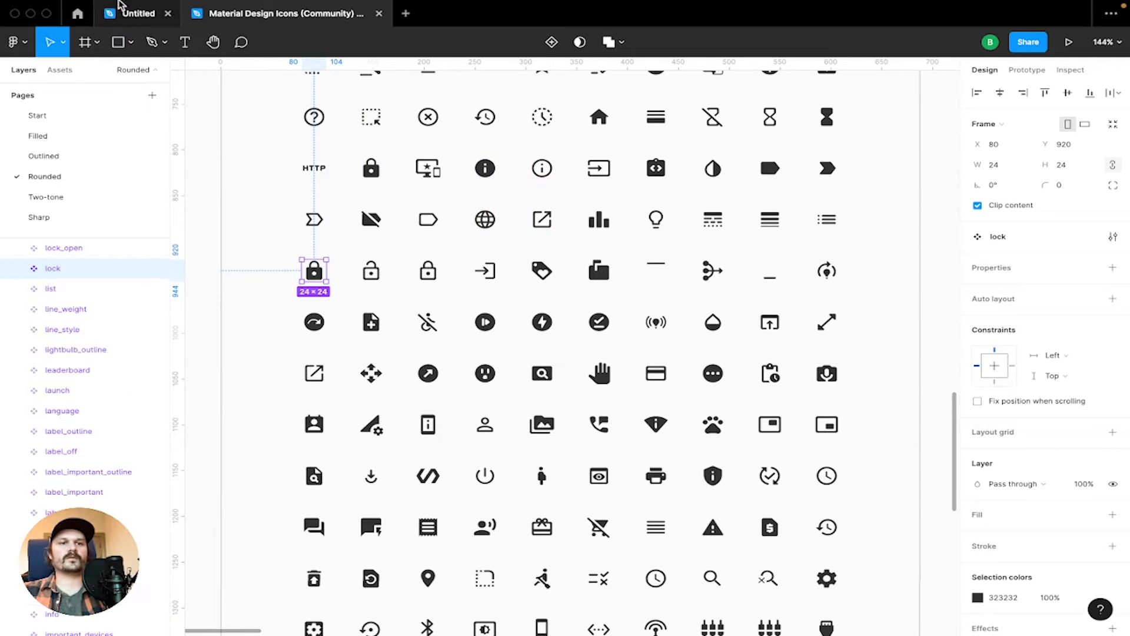
left_click(119, 8)
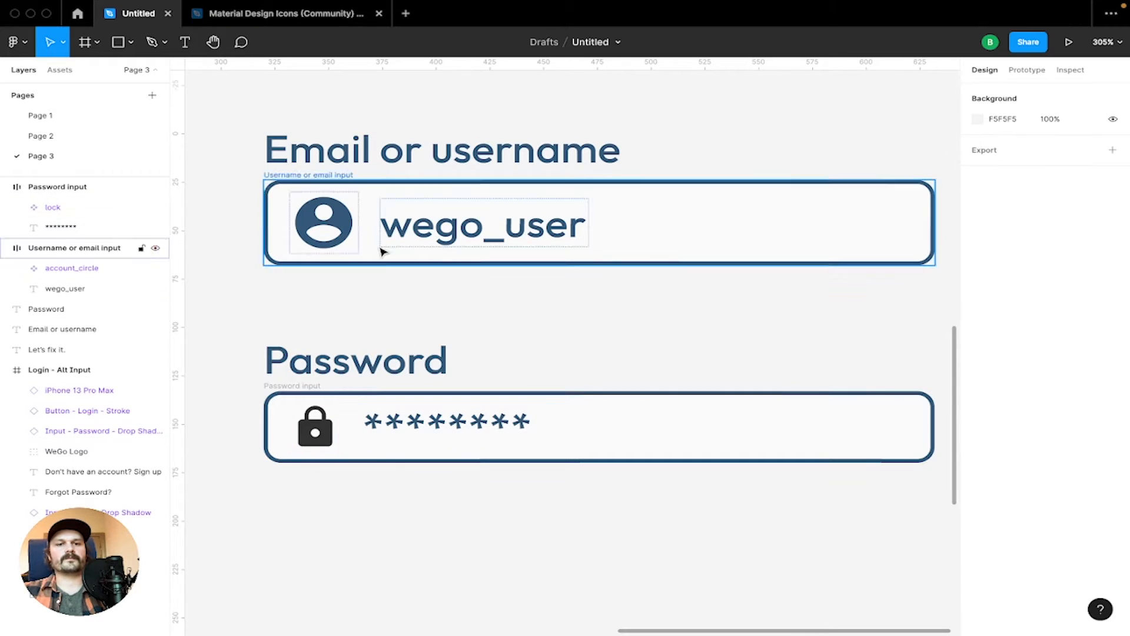
left_click(653, 421)
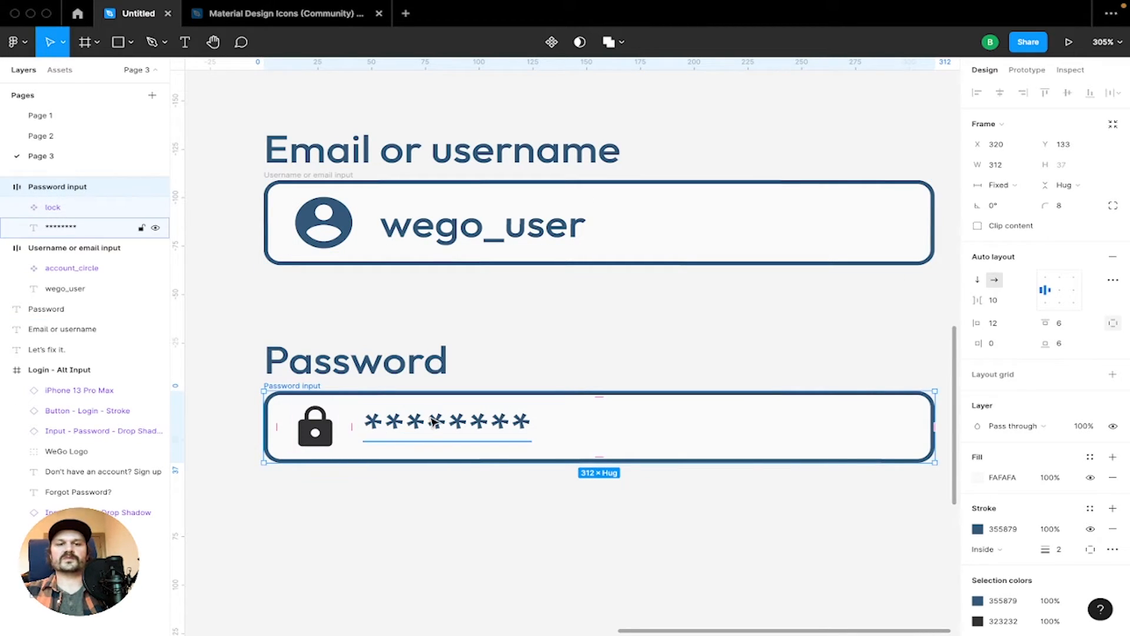
Resize the Password input's lock icon to 32 × 32, matching the account icon in the username input
left_click(325, 235)
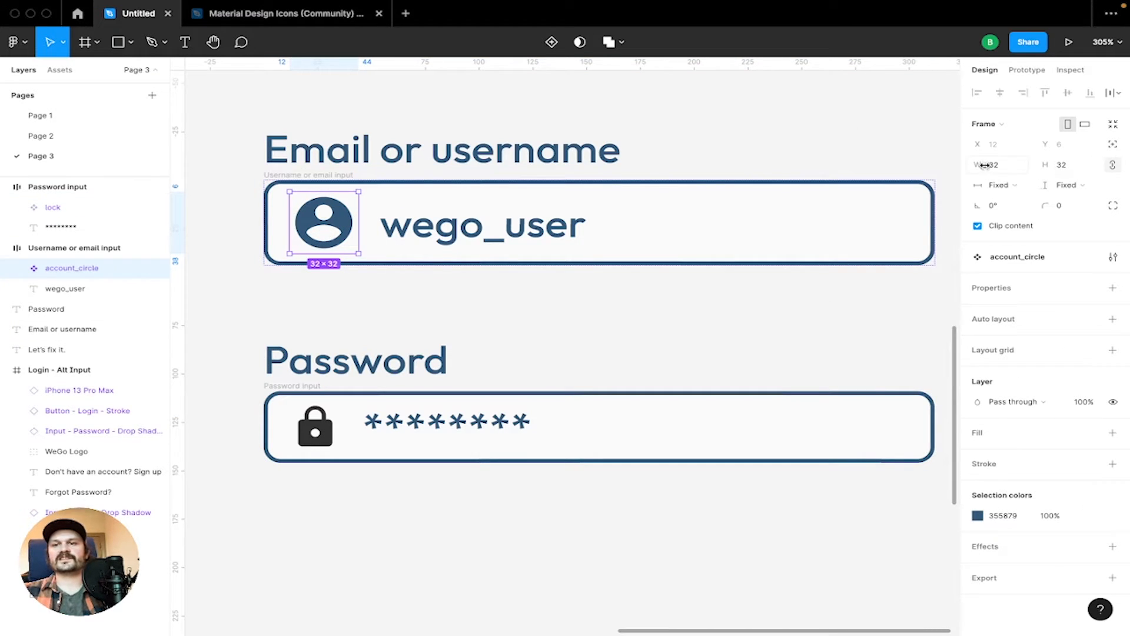
left_click(310, 427)
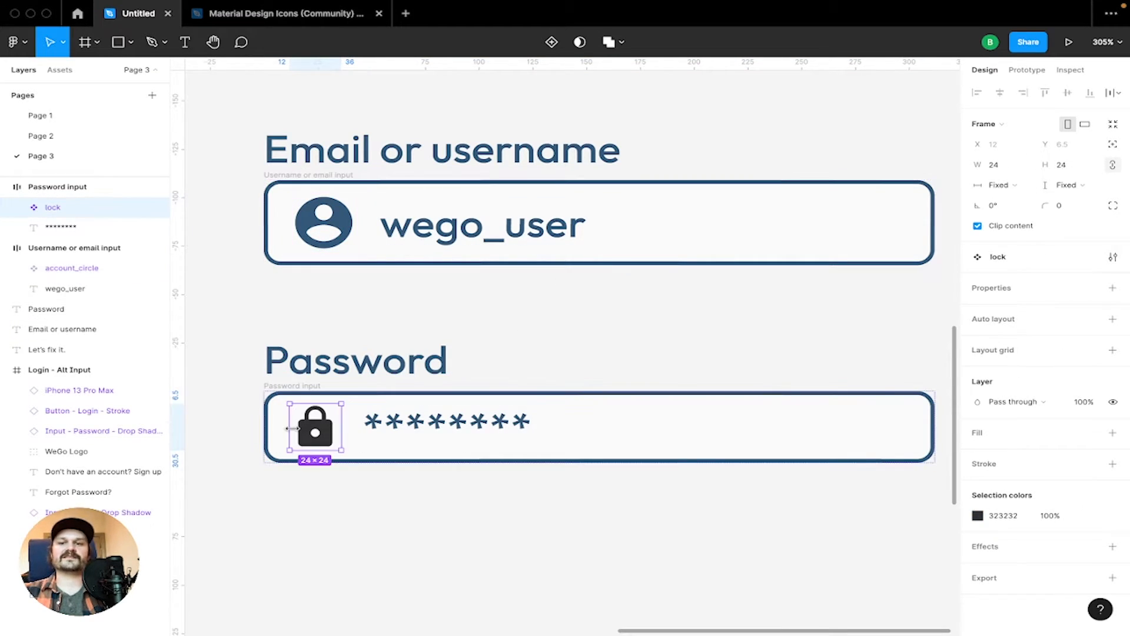
left_click(1003, 169)
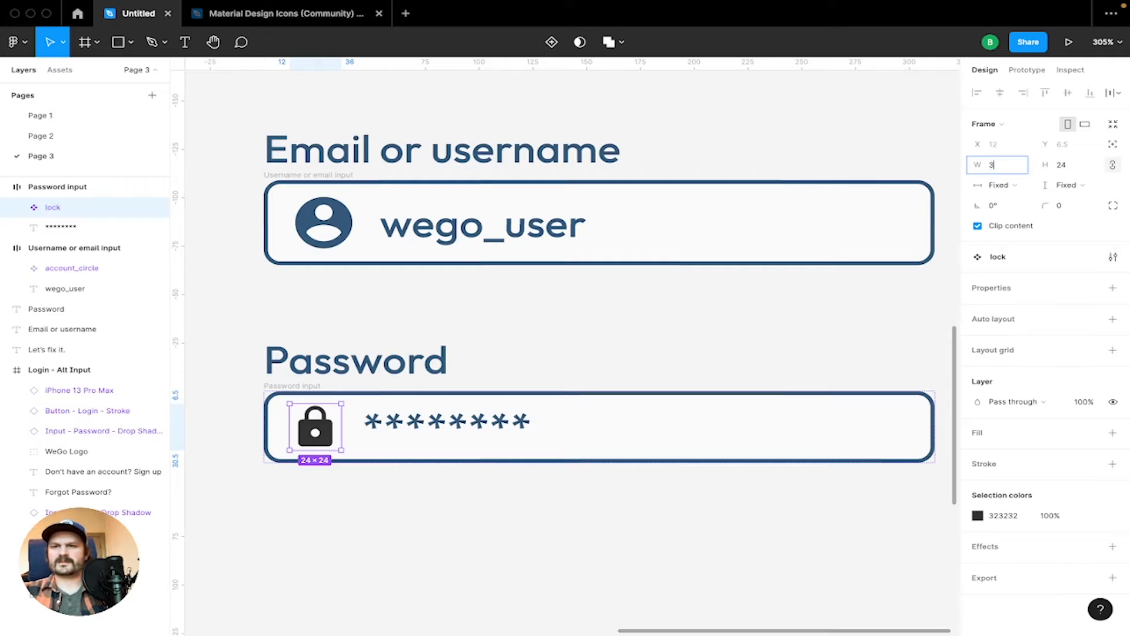
type("32")
key("Return")
left_click(631, 326)
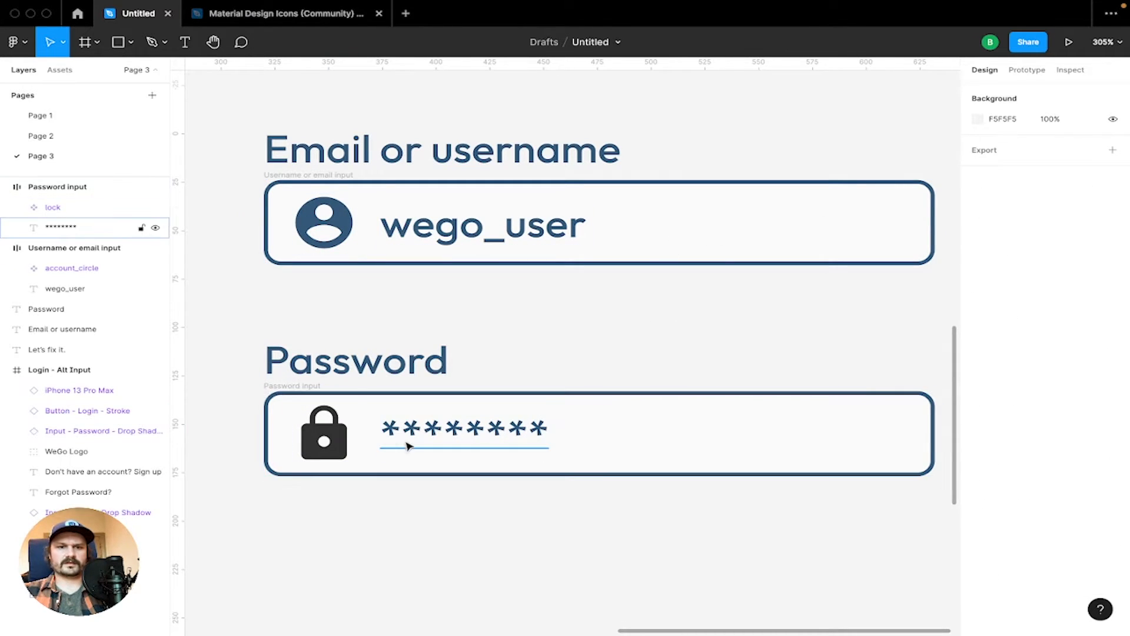
Recolor the lock icon with the dark blue sampled from the account icon above it
left_click(336, 449)
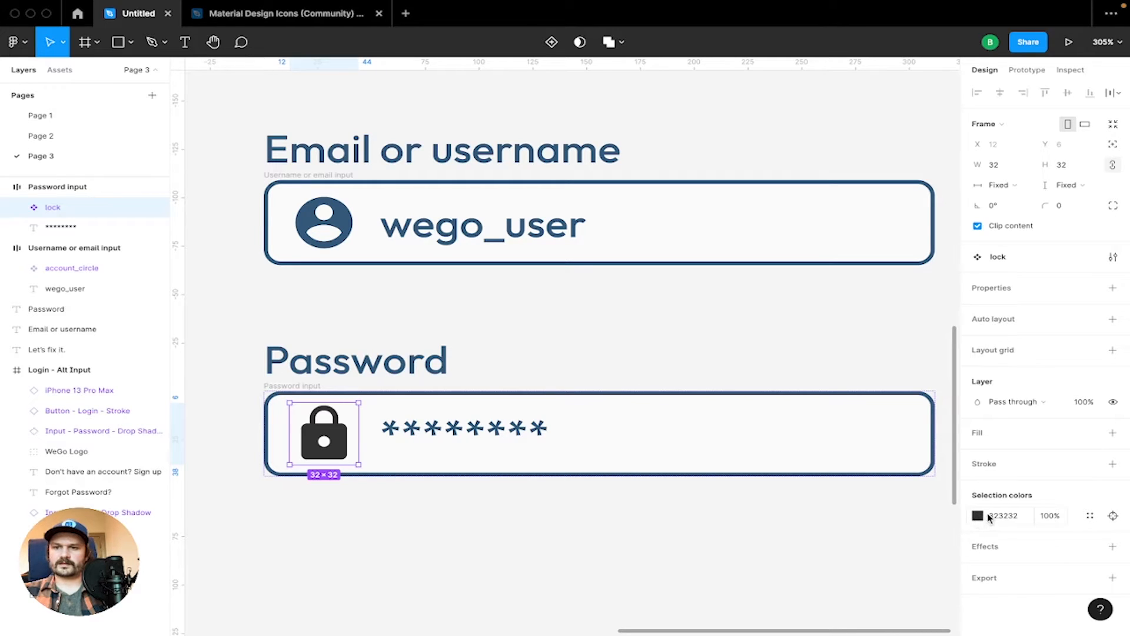
left_click(979, 516)
left_click(811, 494)
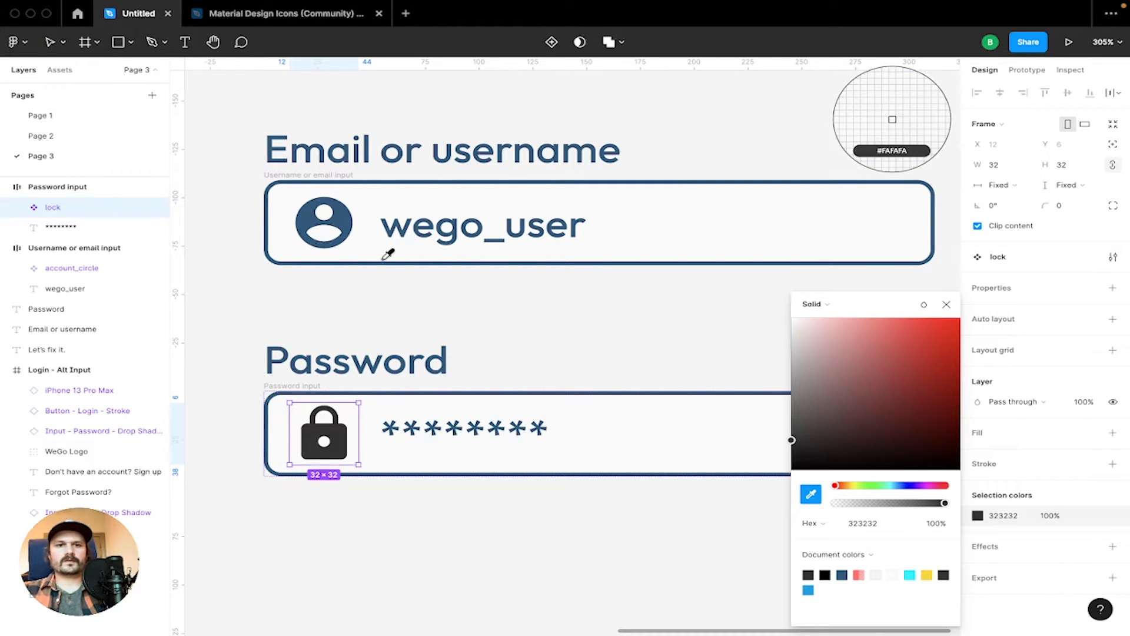
left_click(350, 202)
left_click(546, 376)
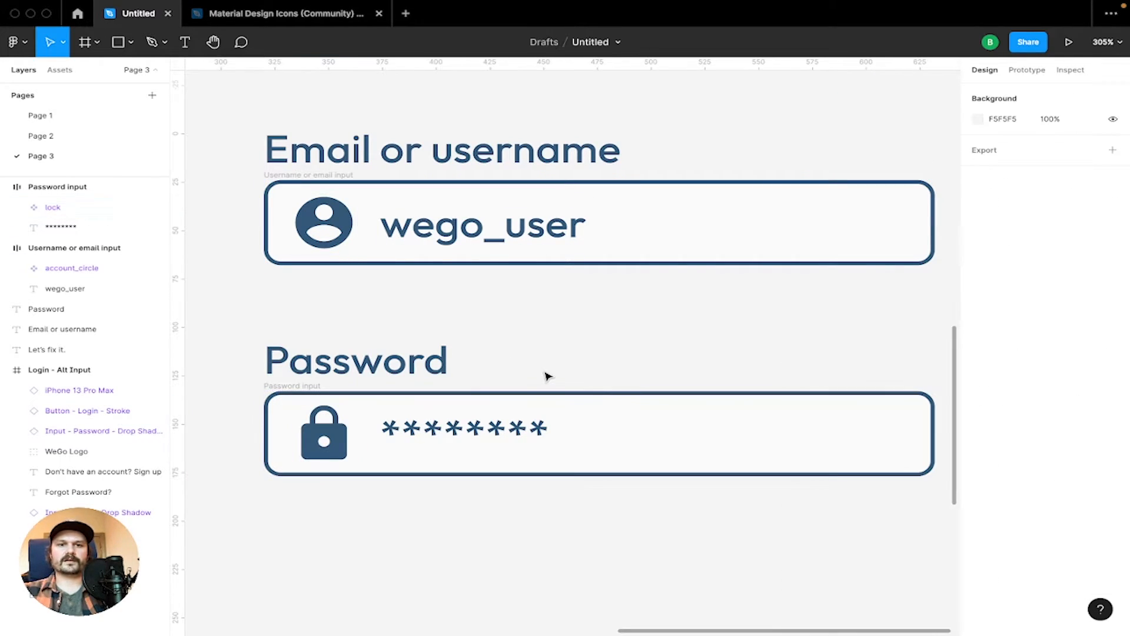
scroll(547, 376, "down", 5)
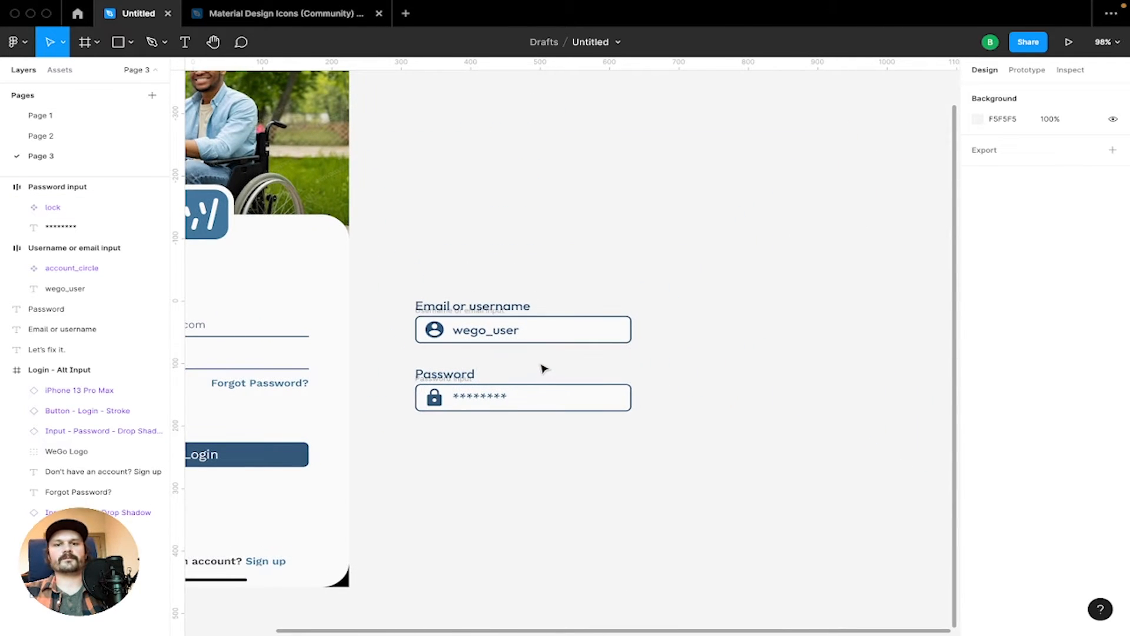
scroll(554, 356, "left", 2)
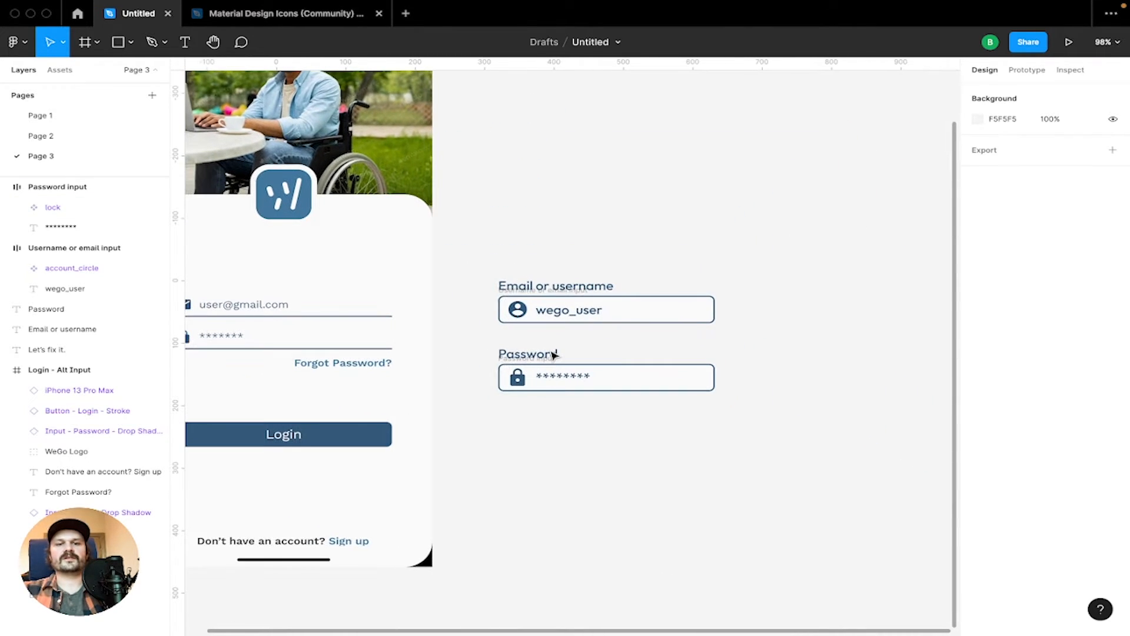
scroll(554, 355, "down", 3)
scroll(553, 355, "up", 8)
scroll(554, 356, "down", 3)
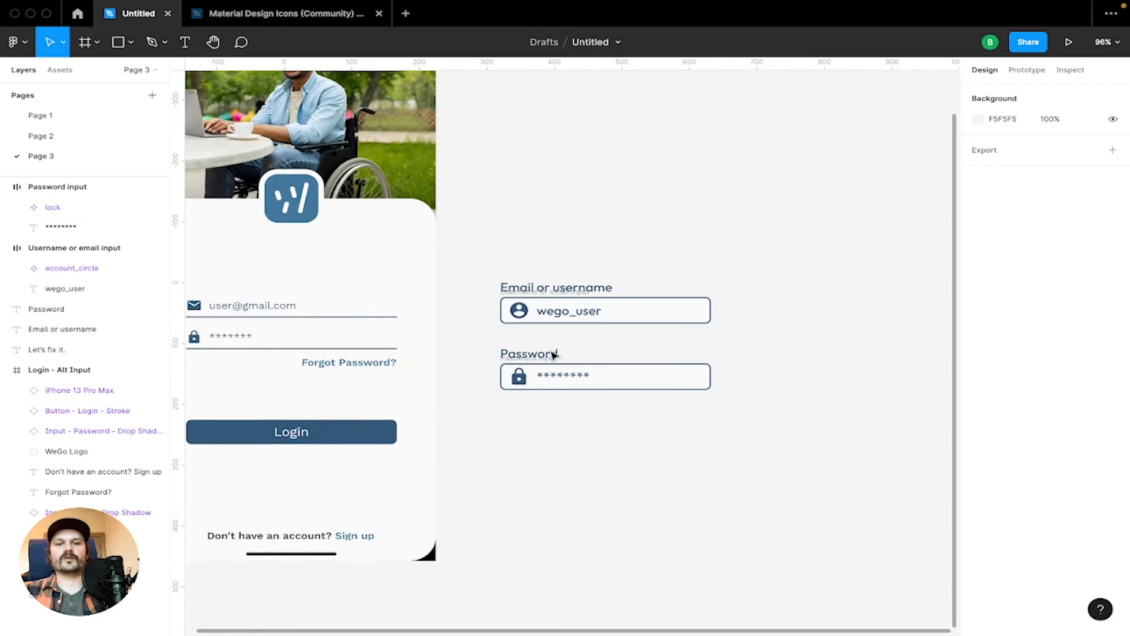
scroll(560, 358, "left", 2)
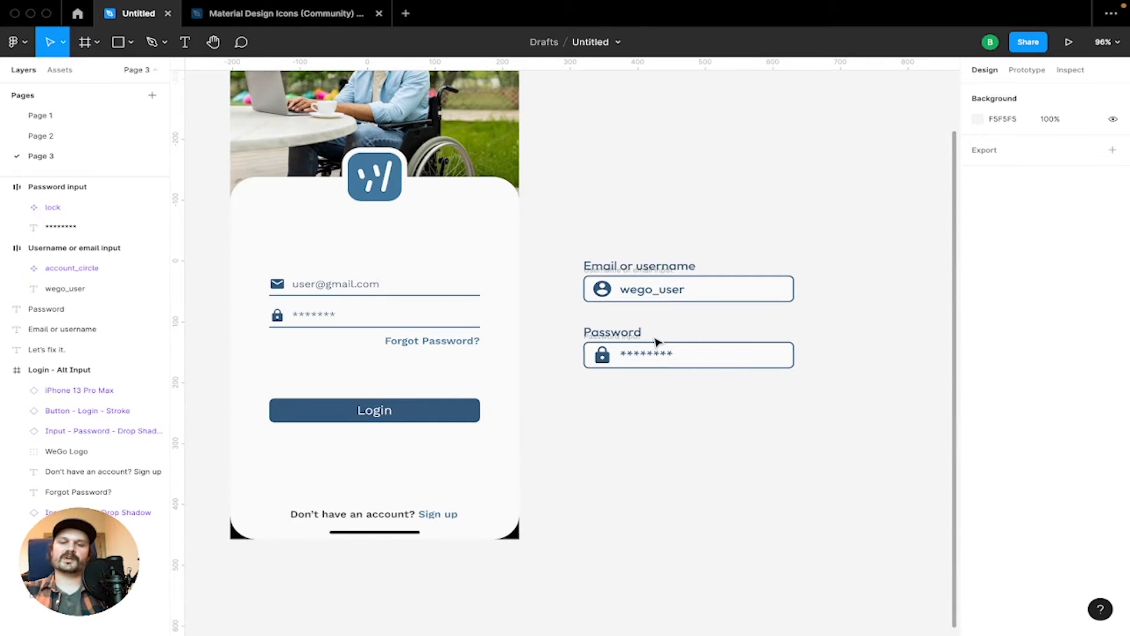
left_click_drag(546, 241, 852, 324)
left_click(852, 324)
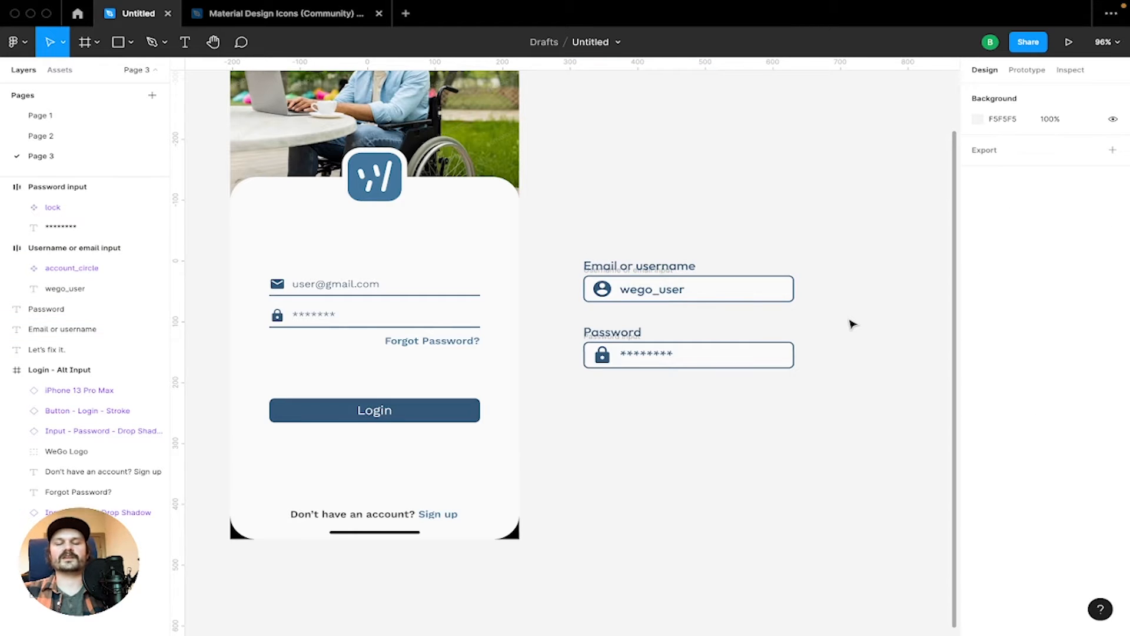
scroll(852, 324, "right", 1)
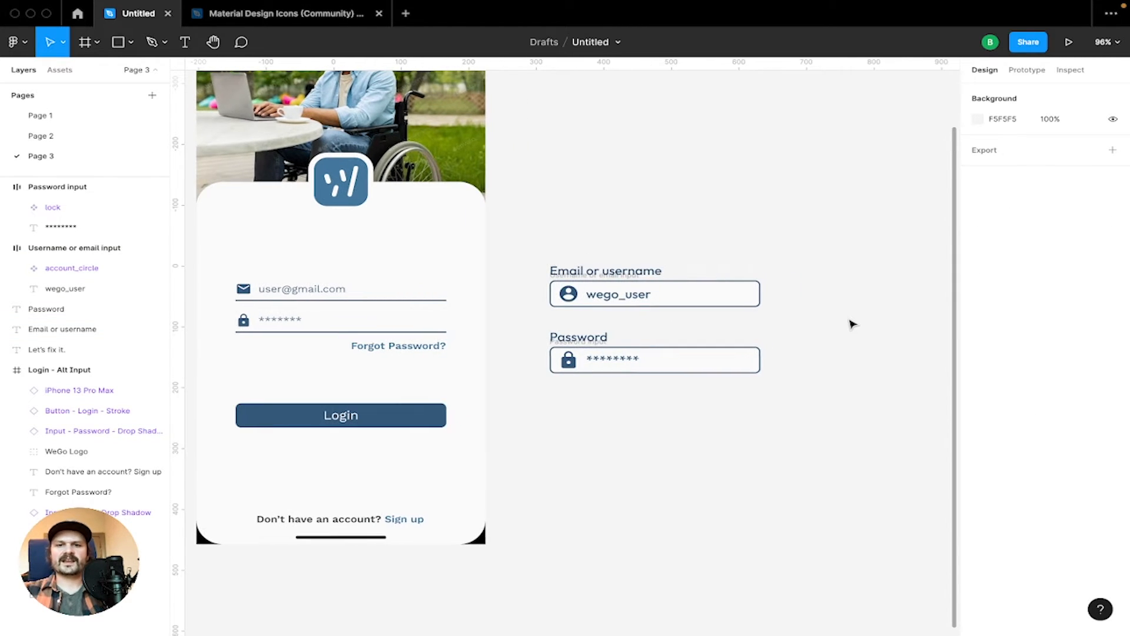
scroll(852, 324, "up", 3)
scroll(852, 324, "left", 3)
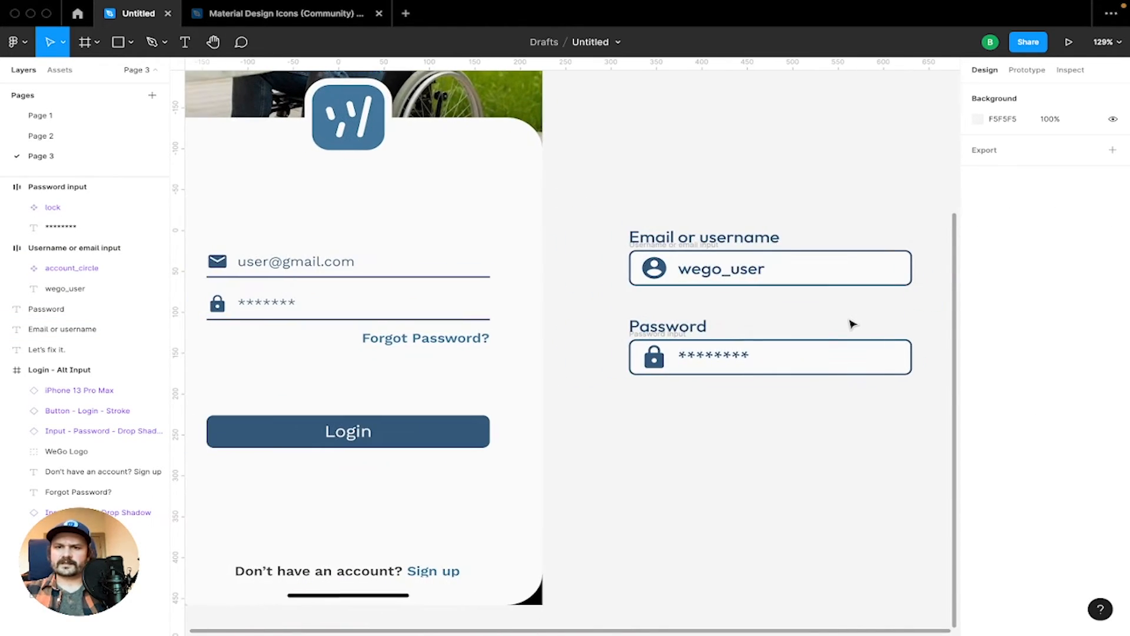
Change the sample text in the email or username input to wegoUser, without the underscore
left_click(733, 275)
scroll(736, 280, "up", 6)
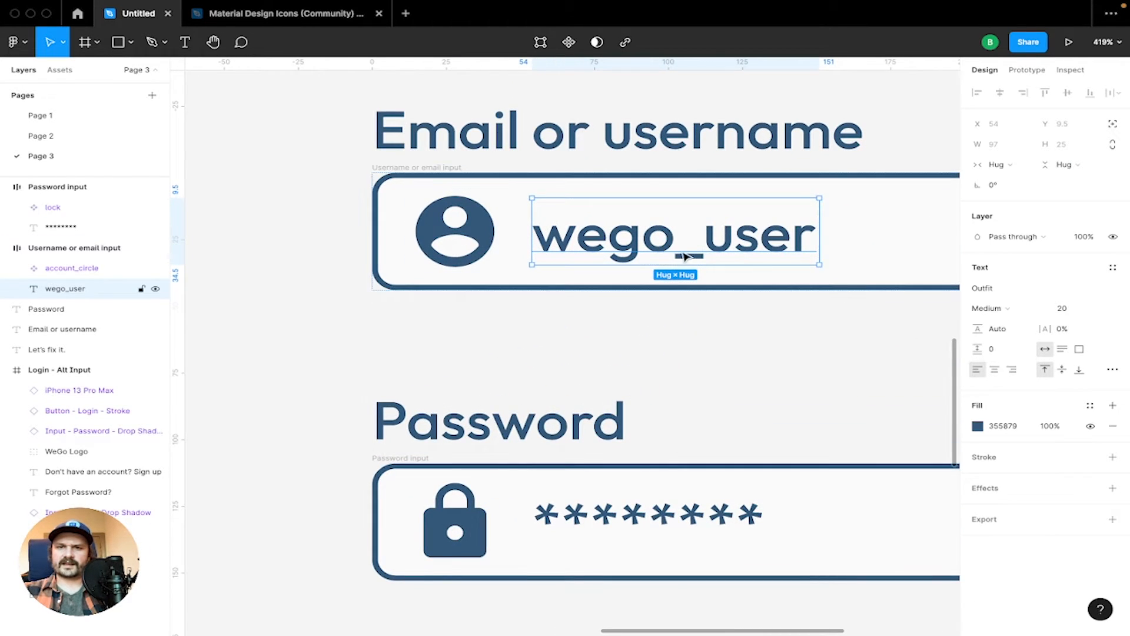
double_click(686, 256)
left_click(703, 254)
key("BackSpace")
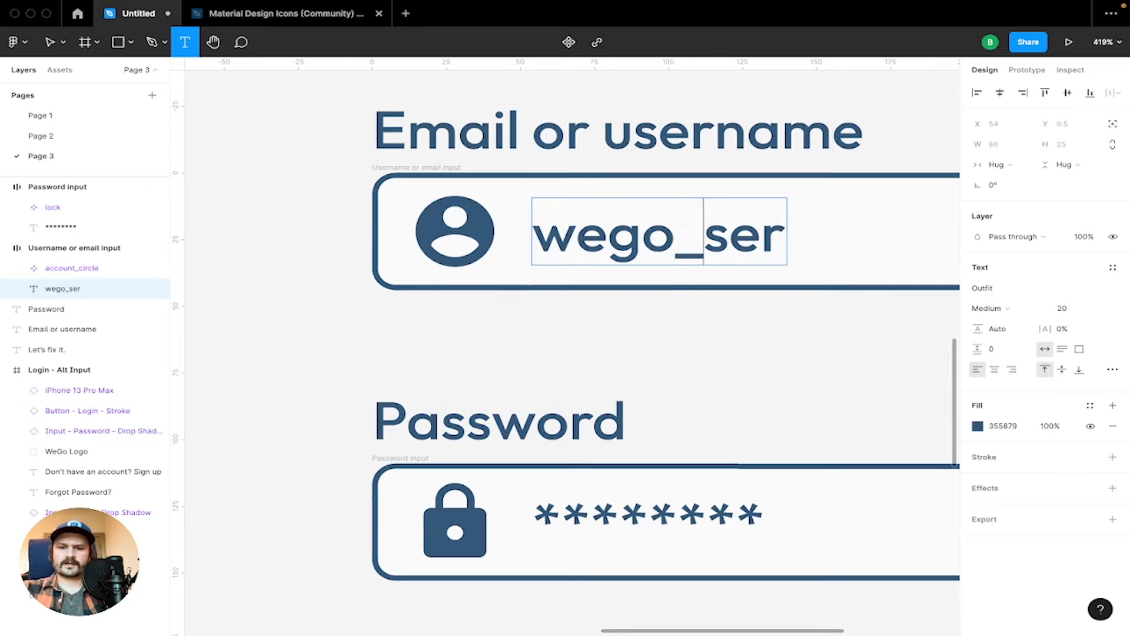
key("BackSpace")
type("U")
key("Escape")
left_click(741, 374)
scroll(741, 373, "down", 5)
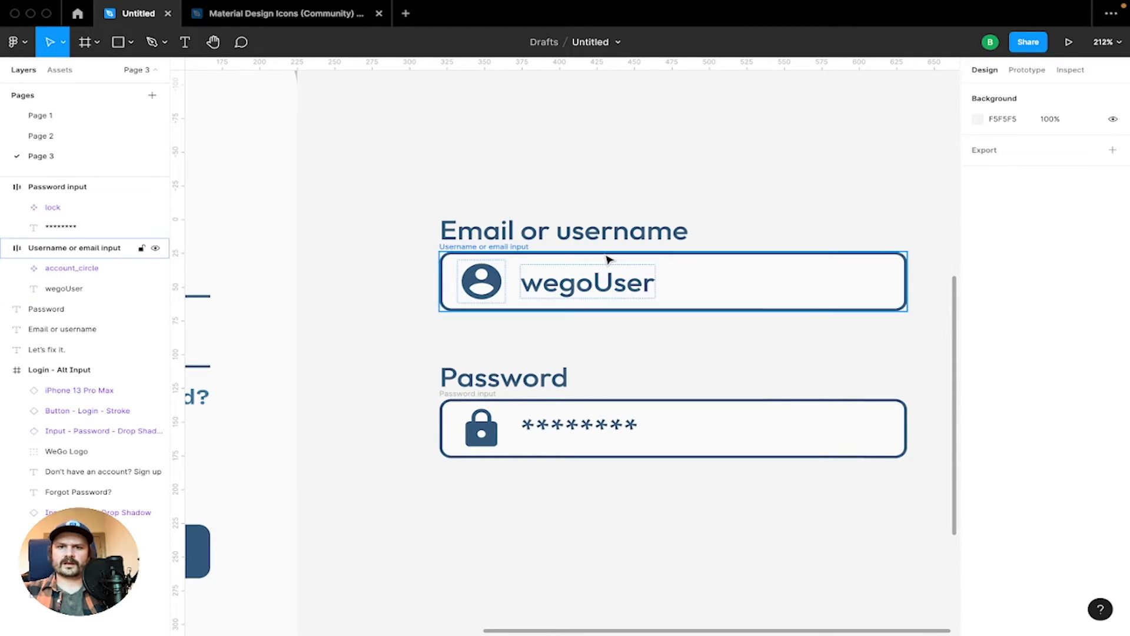
Capitalise the G and the W in the sample username so that it reads WeGoUser
double_click(575, 293)
key("BackSpace")
type("G")
key("Escape")
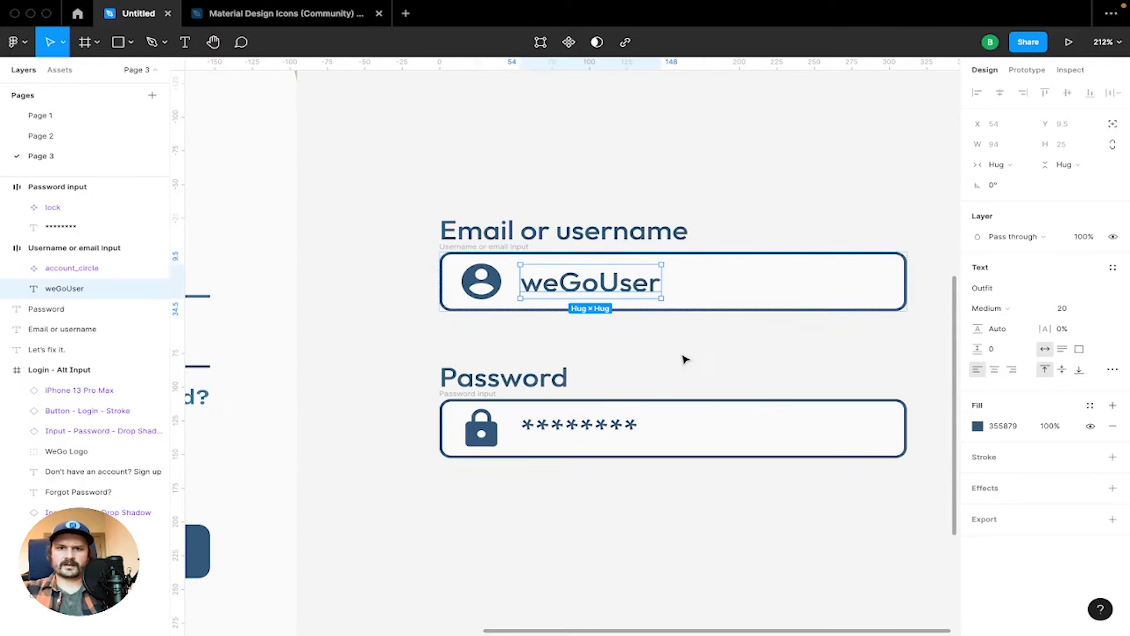
left_click(689, 357)
double_click(533, 285)
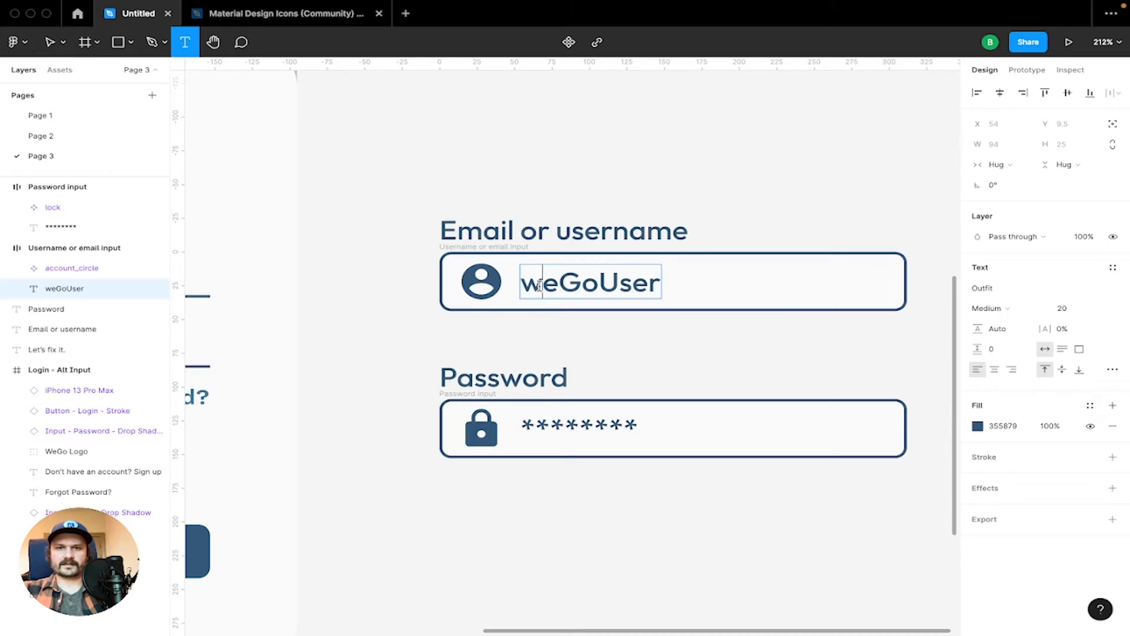
key("BackSpace")
type("W")
key("Escape")
key("Escape")
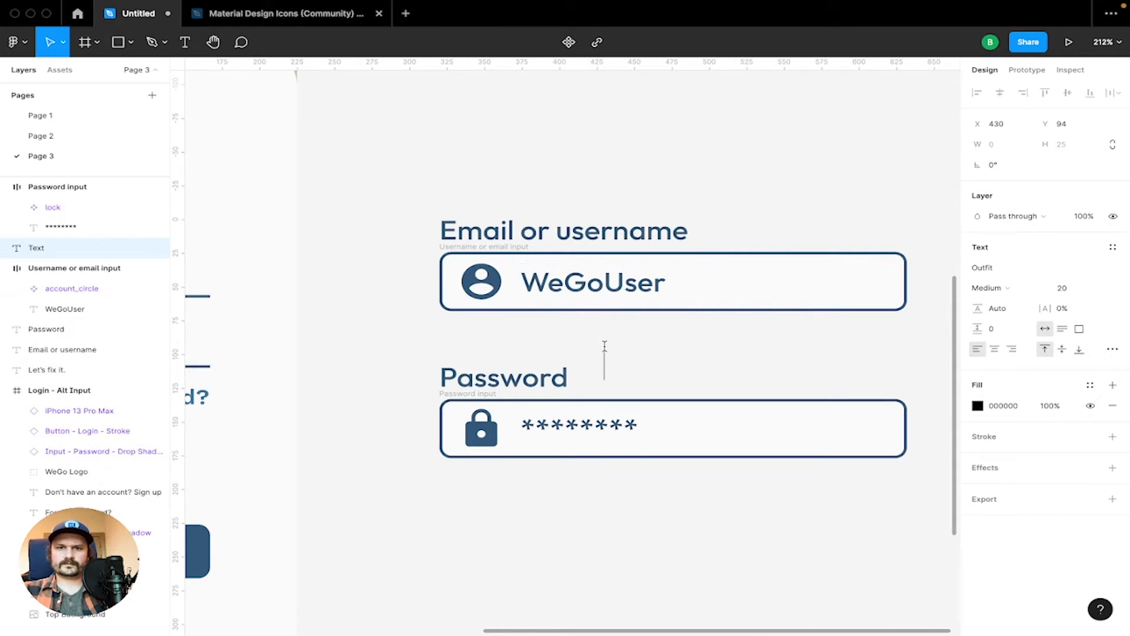
left_click(653, 356)
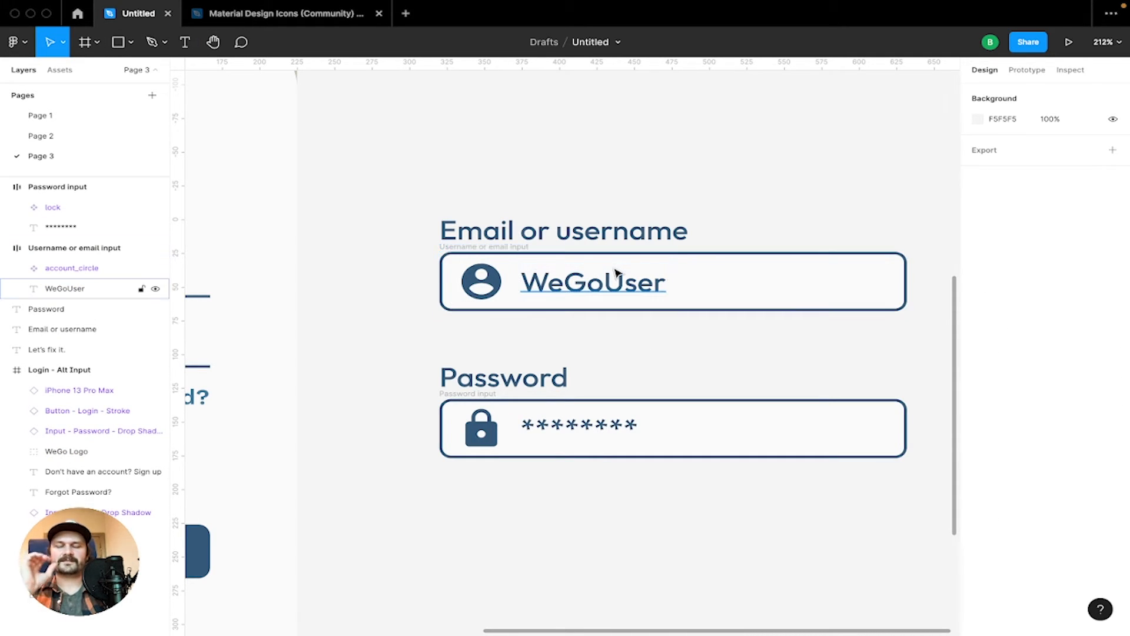
Examine the asterisk text in the password input up close and compare both new inputs with the login screen
scroll(616, 272, "down", 2)
scroll(616, 272, "right", 2)
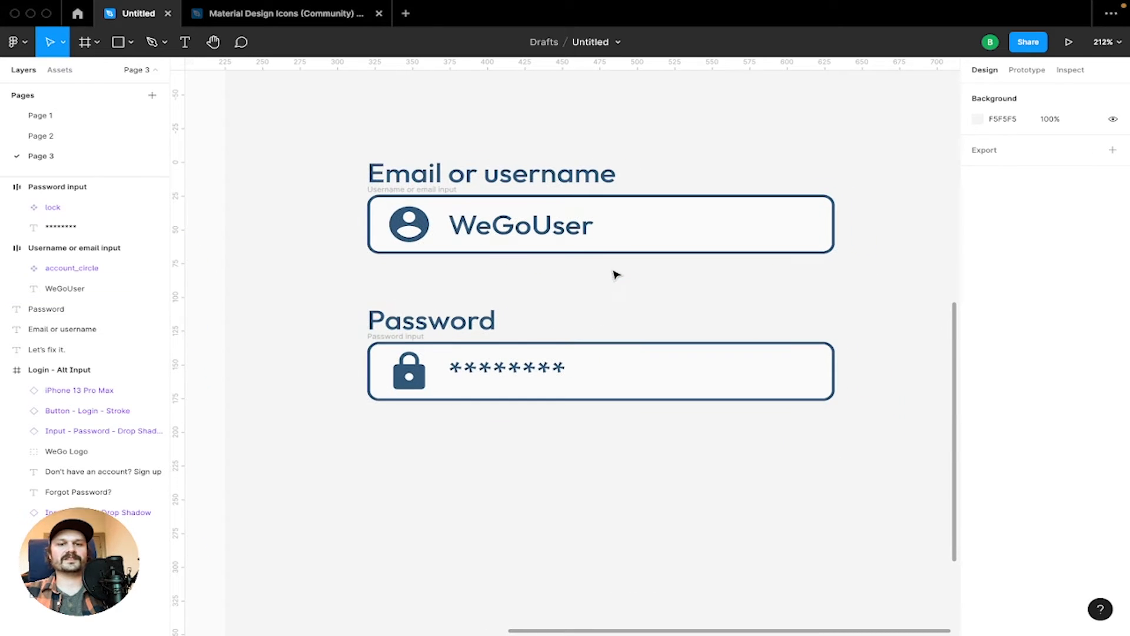
left_click(499, 371)
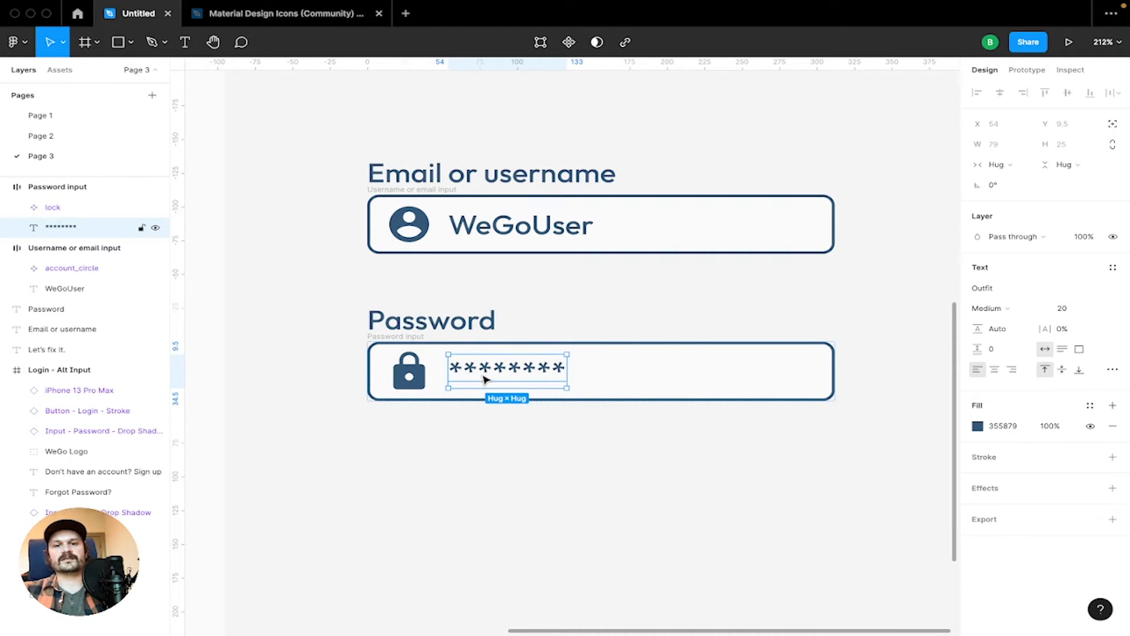
scroll(495, 383, "up", 6)
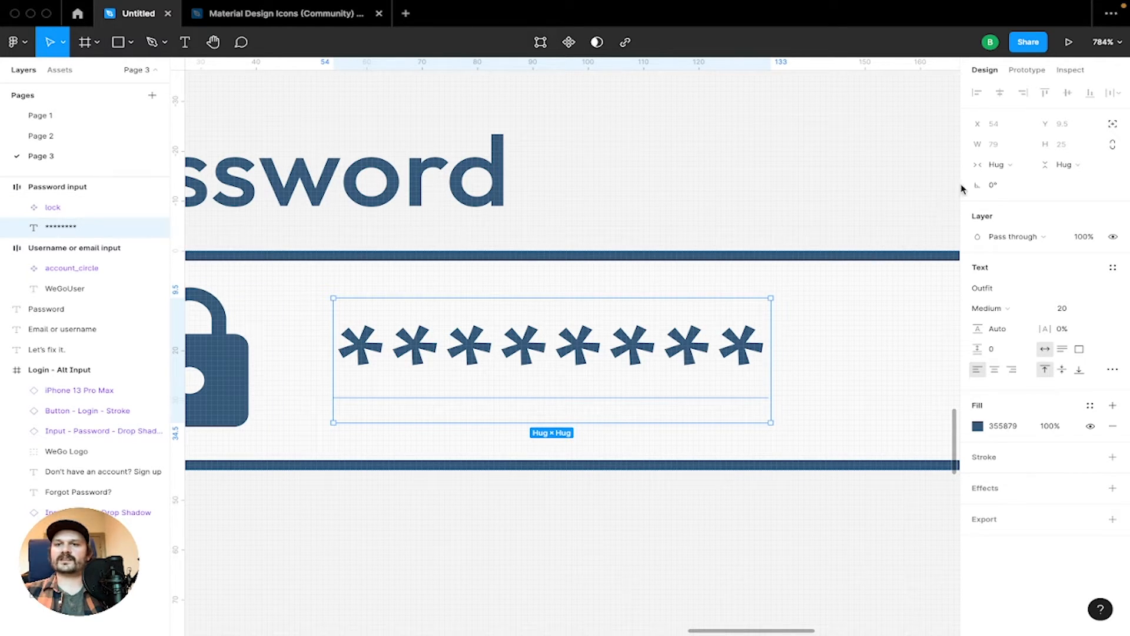
scroll(704, 336, "down", 3)
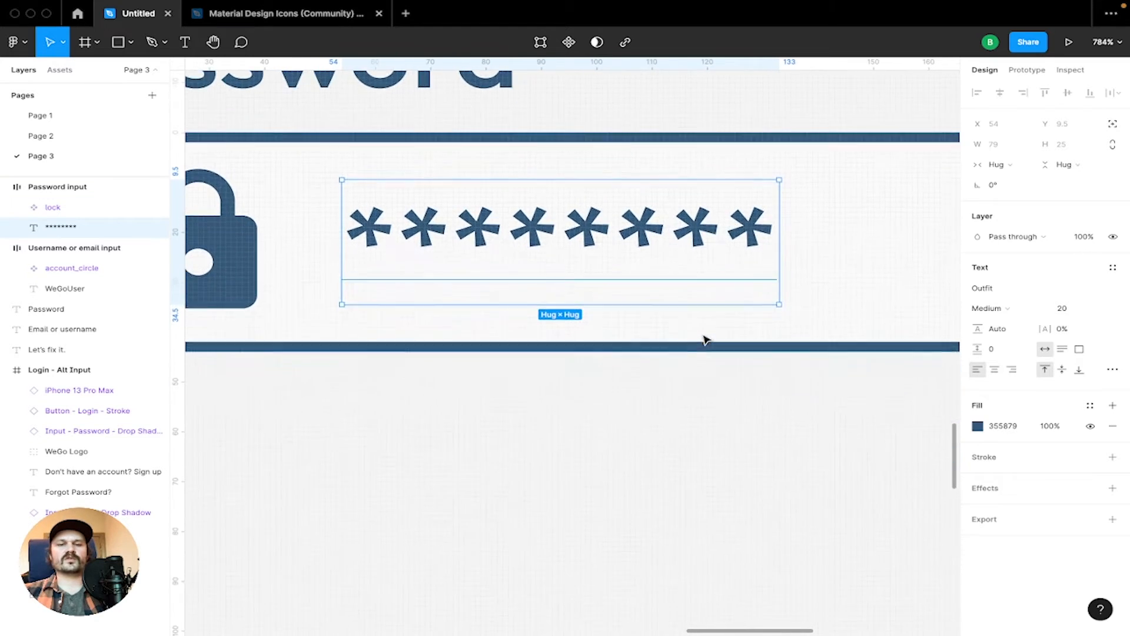
scroll(707, 341, "down", 5)
scroll(695, 386, "up", 2)
left_click(681, 412)
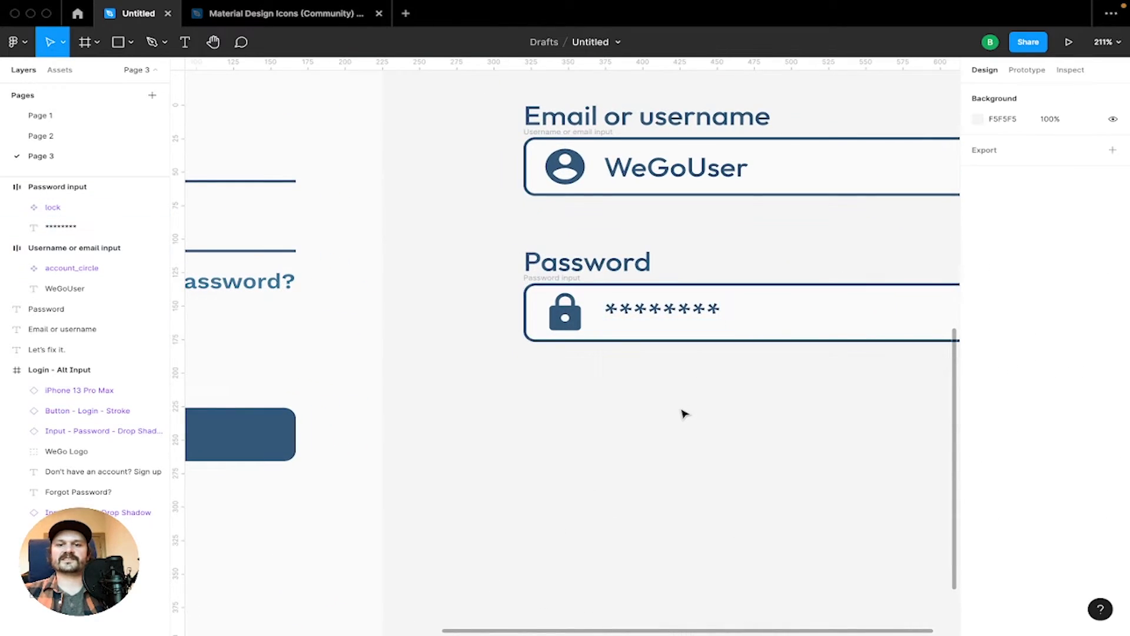
scroll(683, 414, "down", 4)
scroll(683, 412, "up", 3)
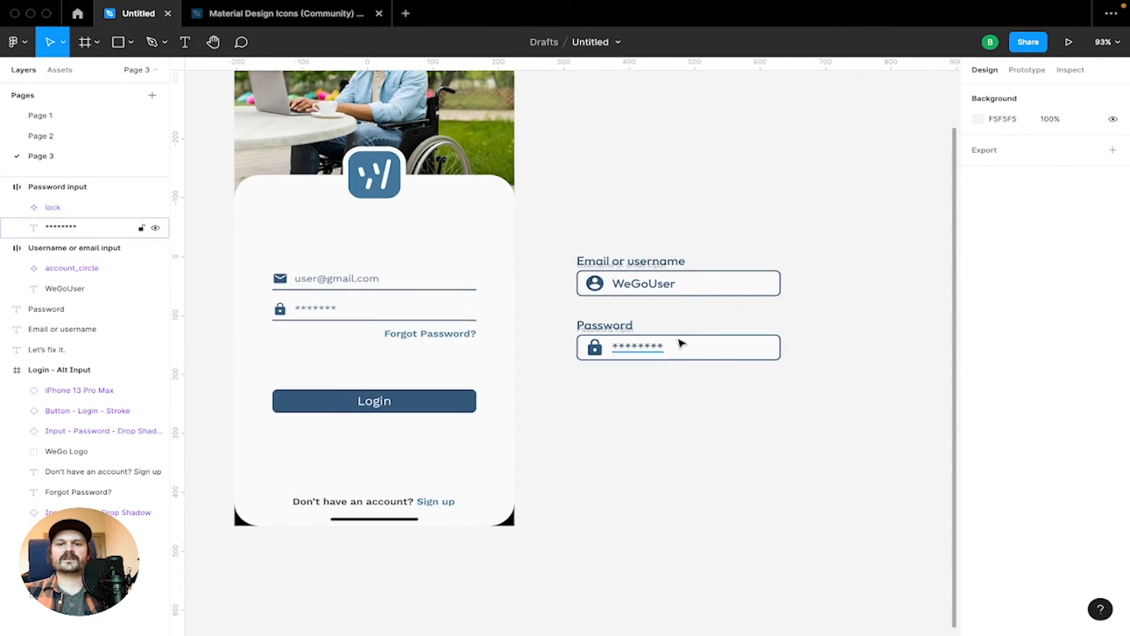
left_click_drag(544, 246, 824, 316)
left_click(825, 316)
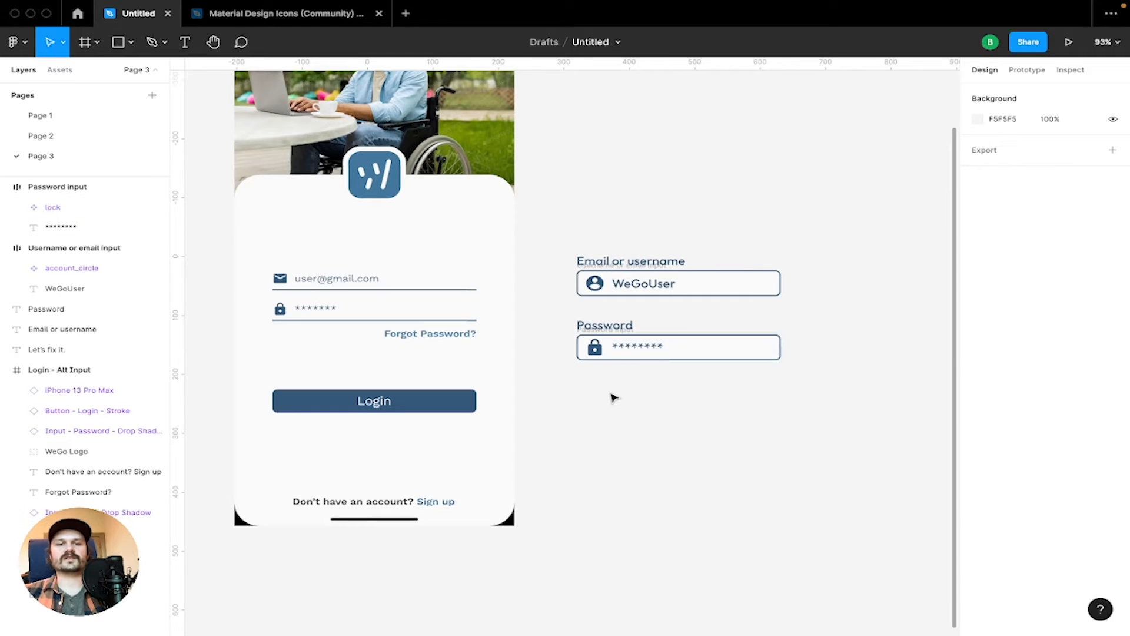
Delete the two old underlined email and password inputs from the login screen
left_click(386, 311)
left_click(385, 284, "shift")
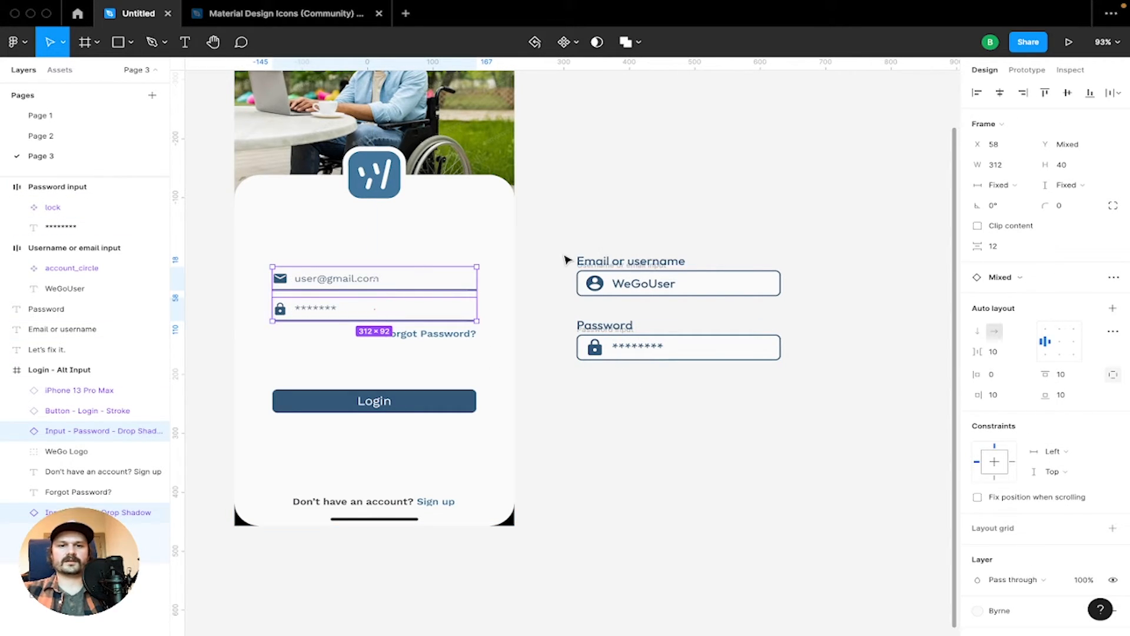
key("Delete")
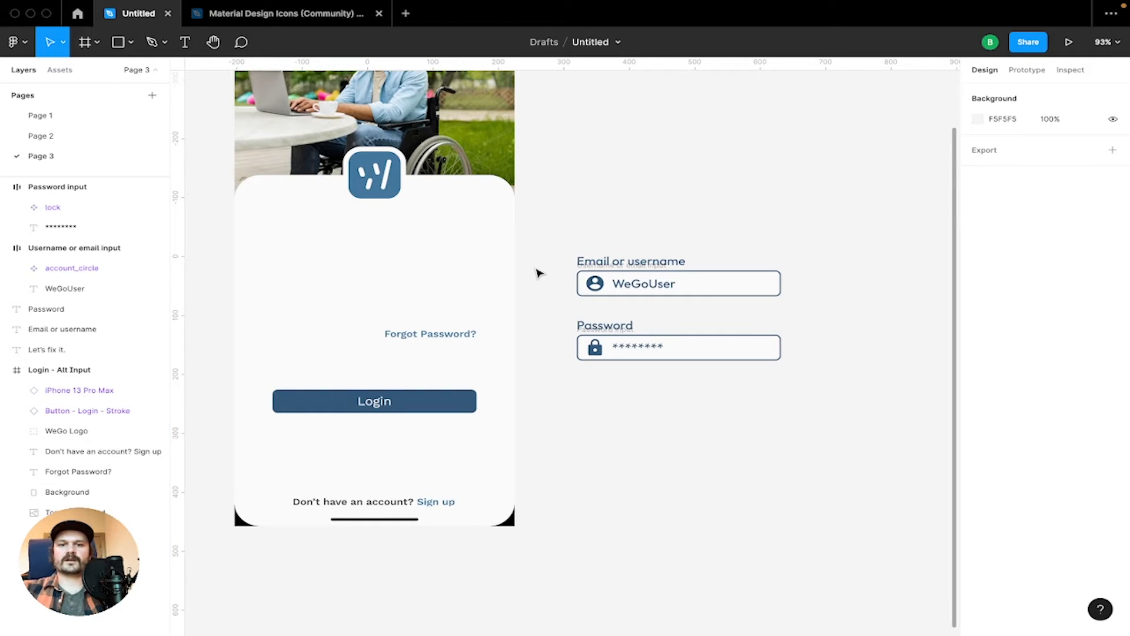
Move the Email or username label with its input onto the login screen below the logo and group them
left_click_drag(555, 241, 838, 313)
left_click_drag(762, 280, 449, 214)
key("super+g")
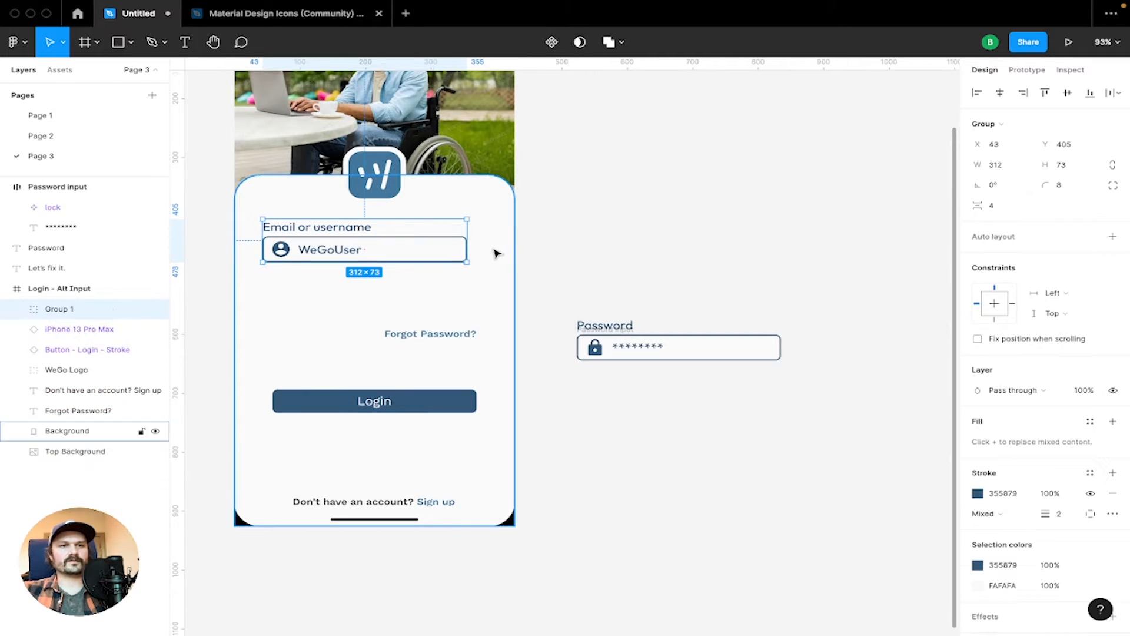
Rename the username group as login_1 and centre it horizontally in the login frame
double_click(61, 310)
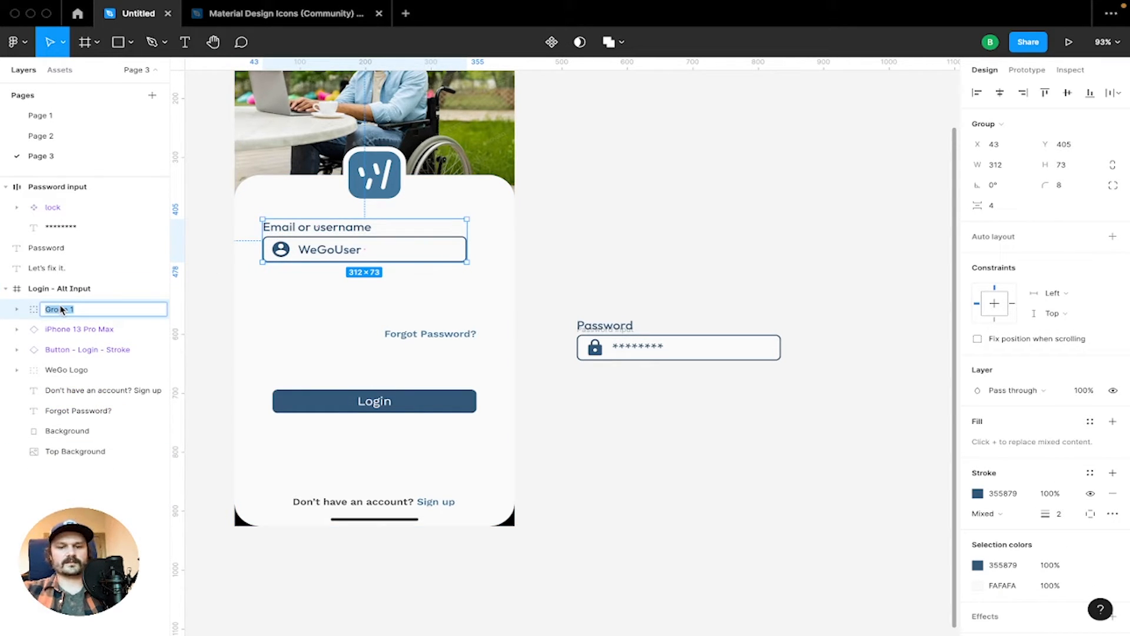
type("login_1")
key("Return")
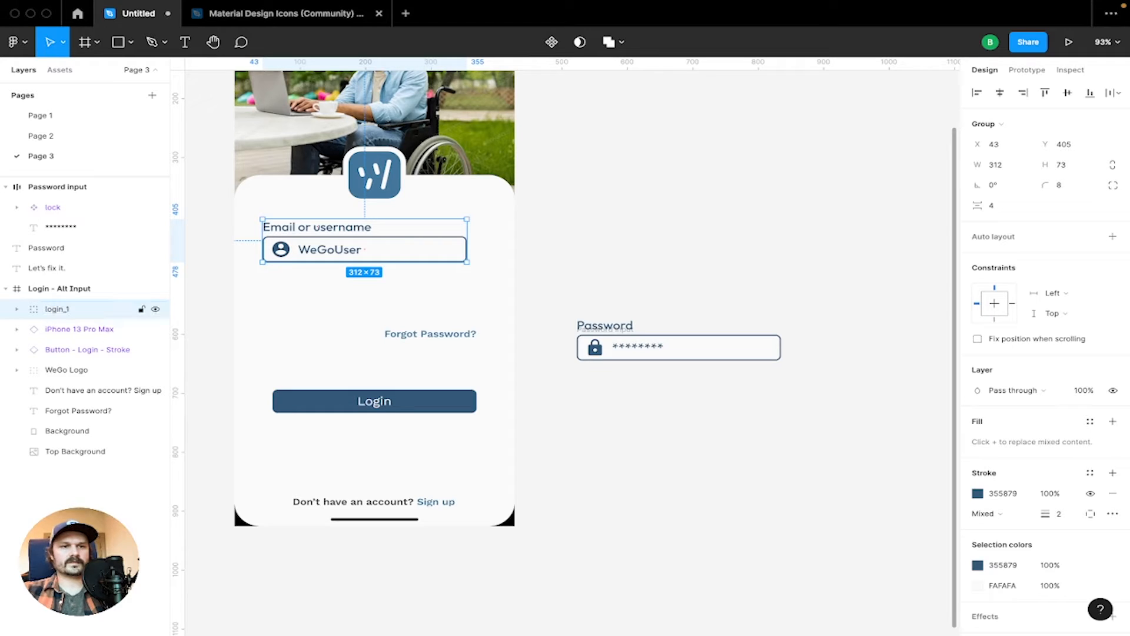
left_click(1000, 92)
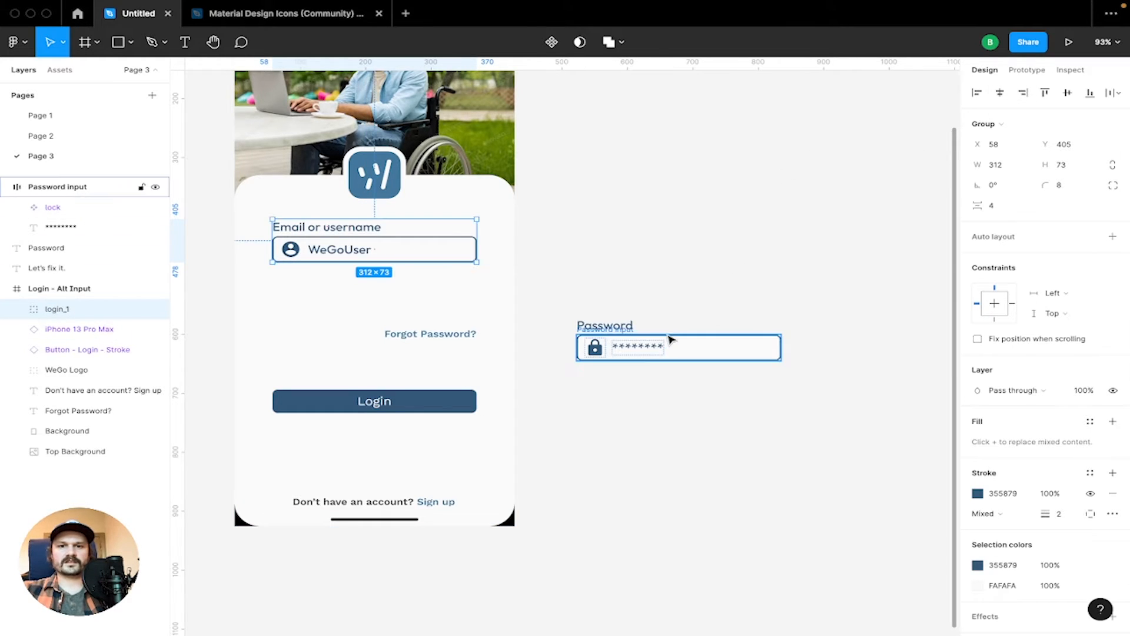
Group the Password label with its input and name the group Password
left_click_drag(848, 293, 556, 394)
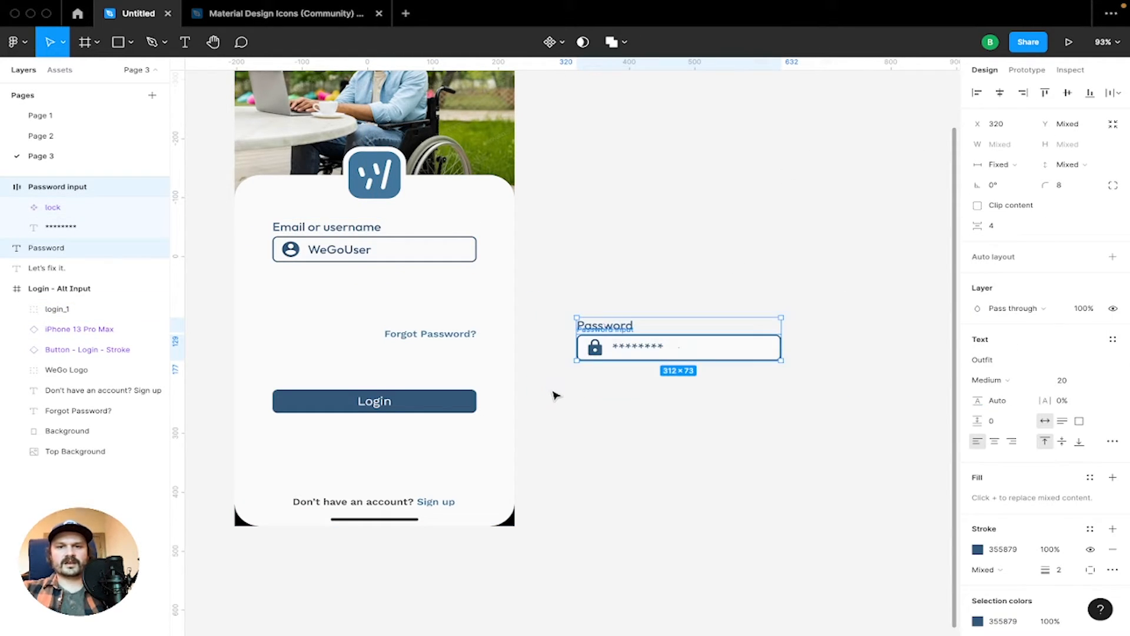
key("ctrl+g")
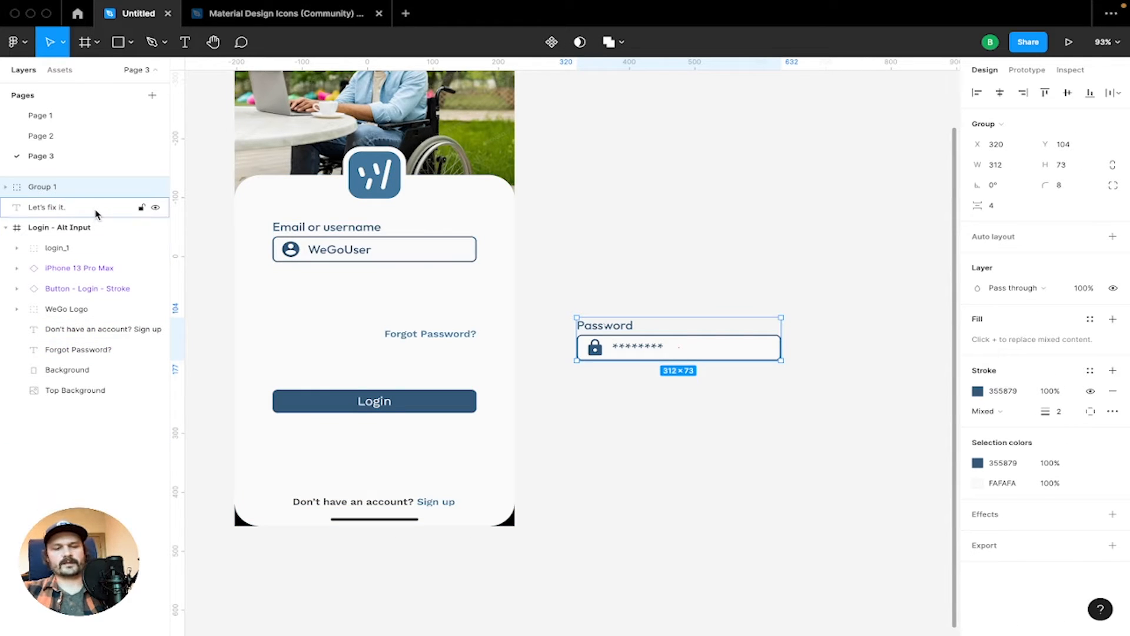
double_click(50, 188)
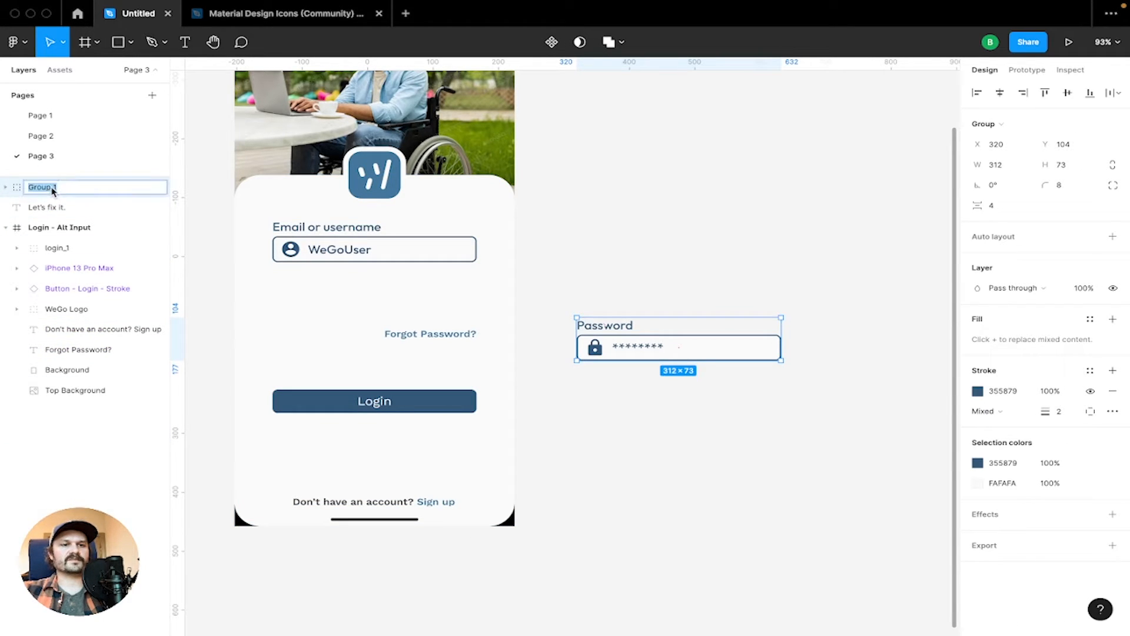
type("Password")
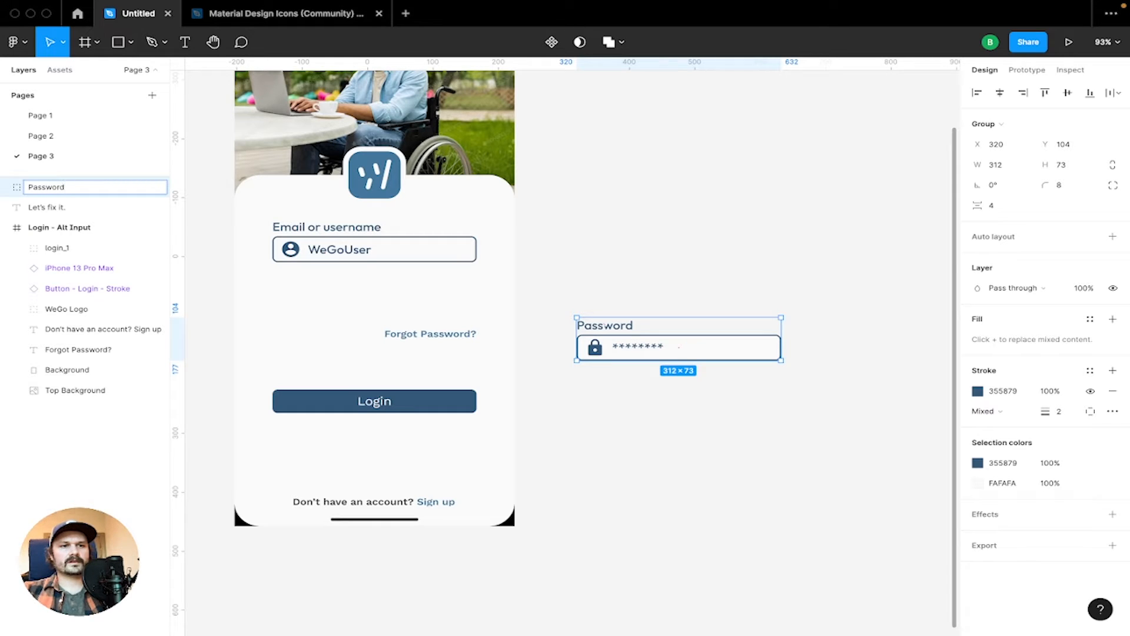
key("Return")
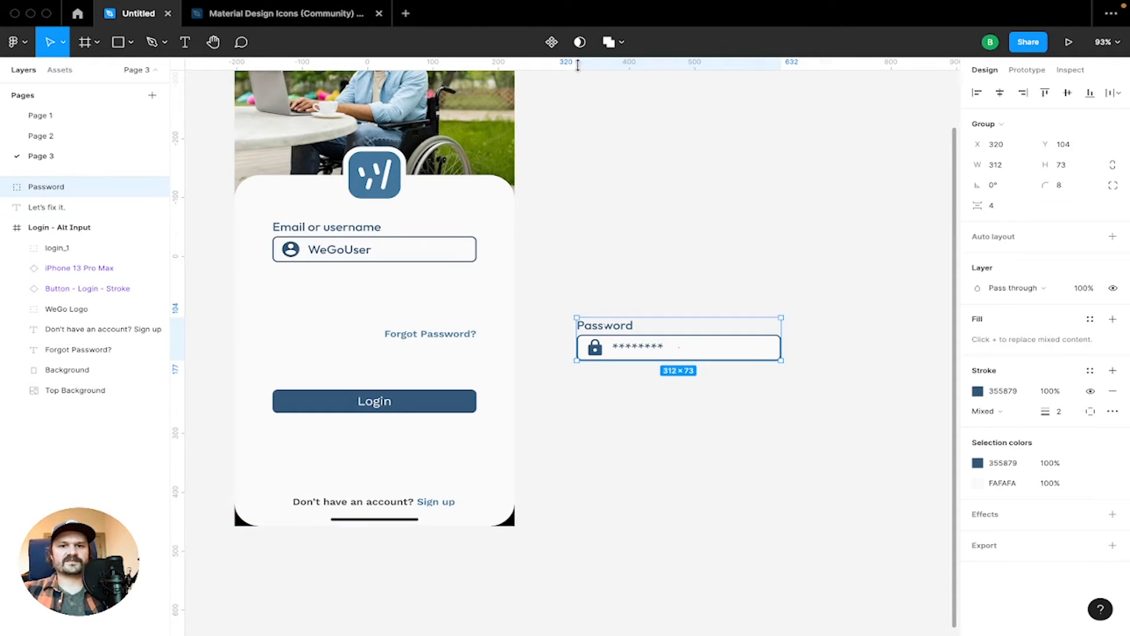
Move the Forgot Password? text down to about Y 646 and place the Password group under the username group at about X 59, Y 492
left_click(449, 339)
left_click_drag(449, 339, 449, 371)
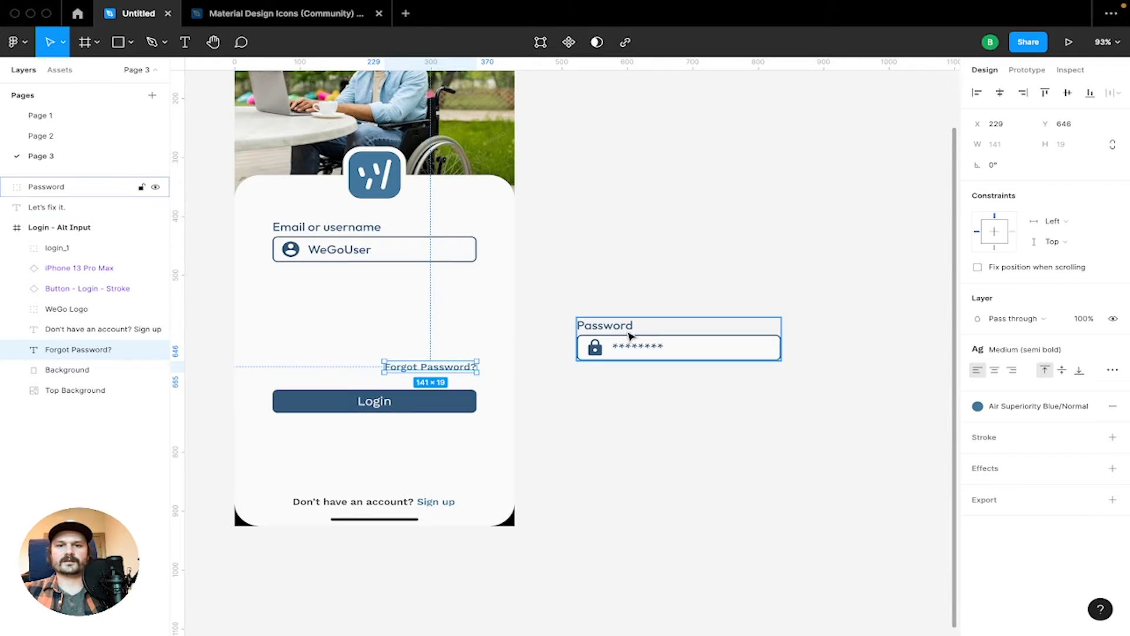
left_click_drag(629, 339, 330, 292)
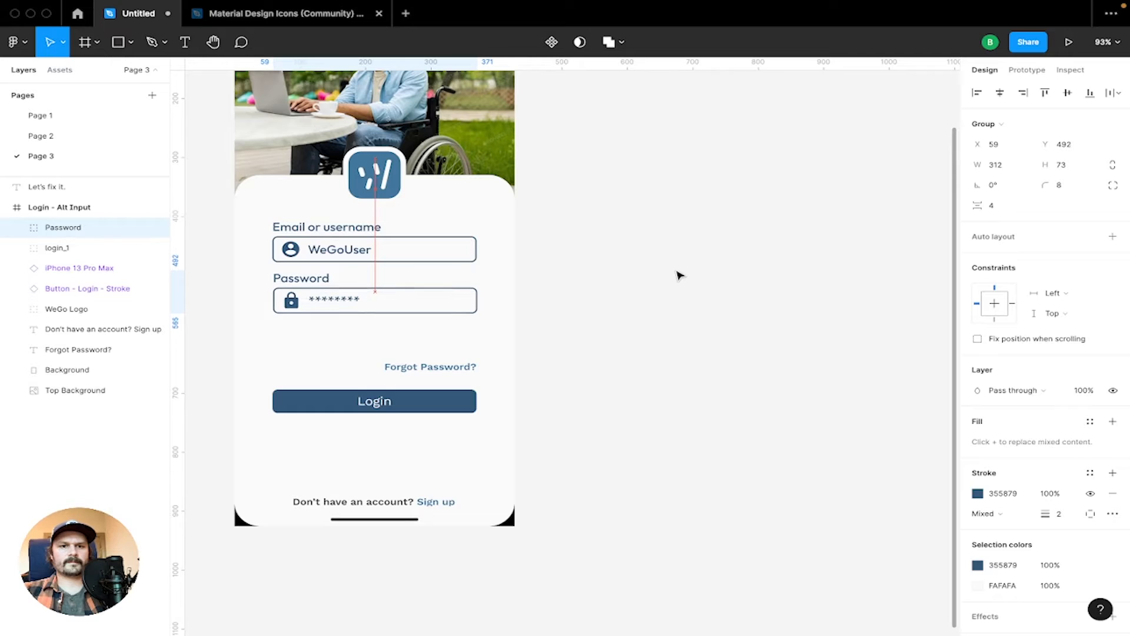
Delete the Forgot Password? text above the Login button
left_click(75, 248, "shift")
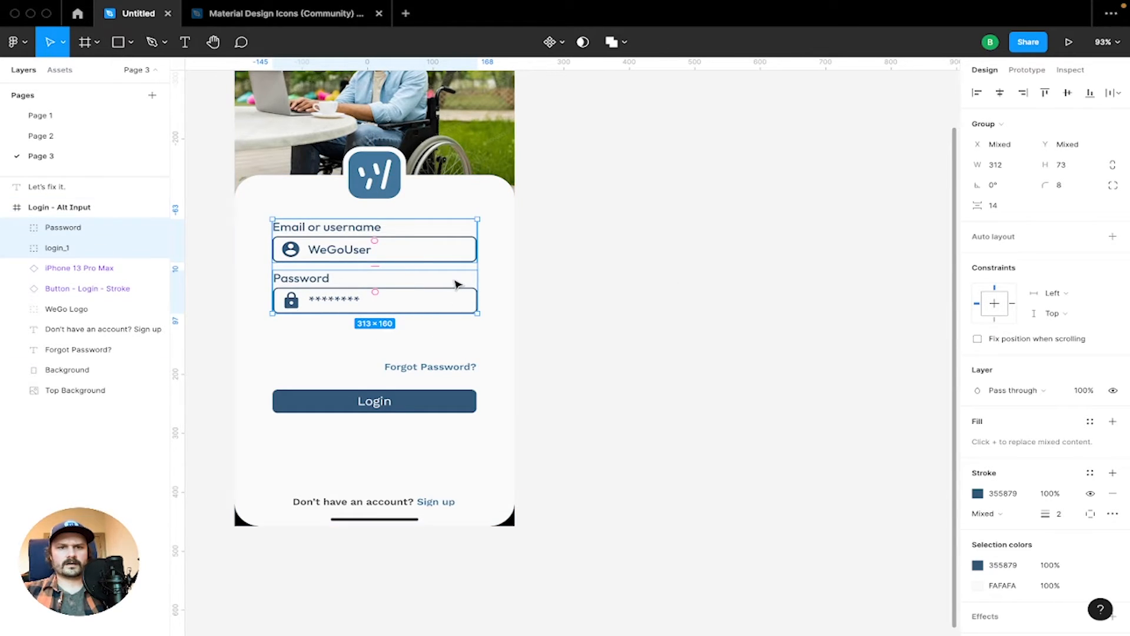
left_click(444, 368)
key("Delete")
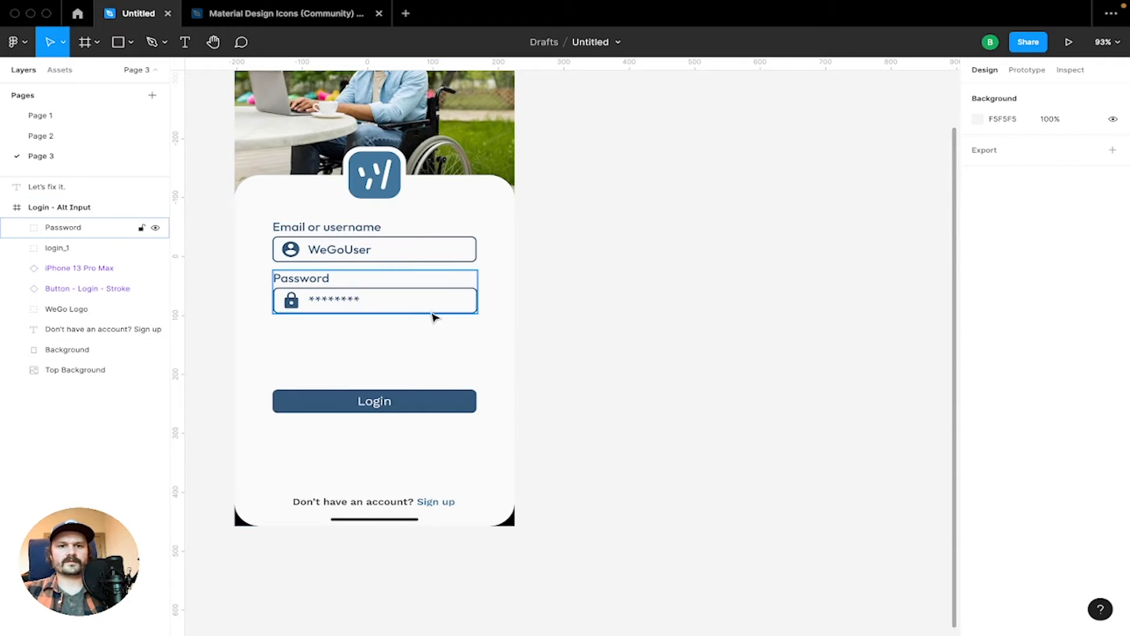
Rename the login_1 group as Username or email
left_click(102, 229)
left_click(94, 246, "shift")
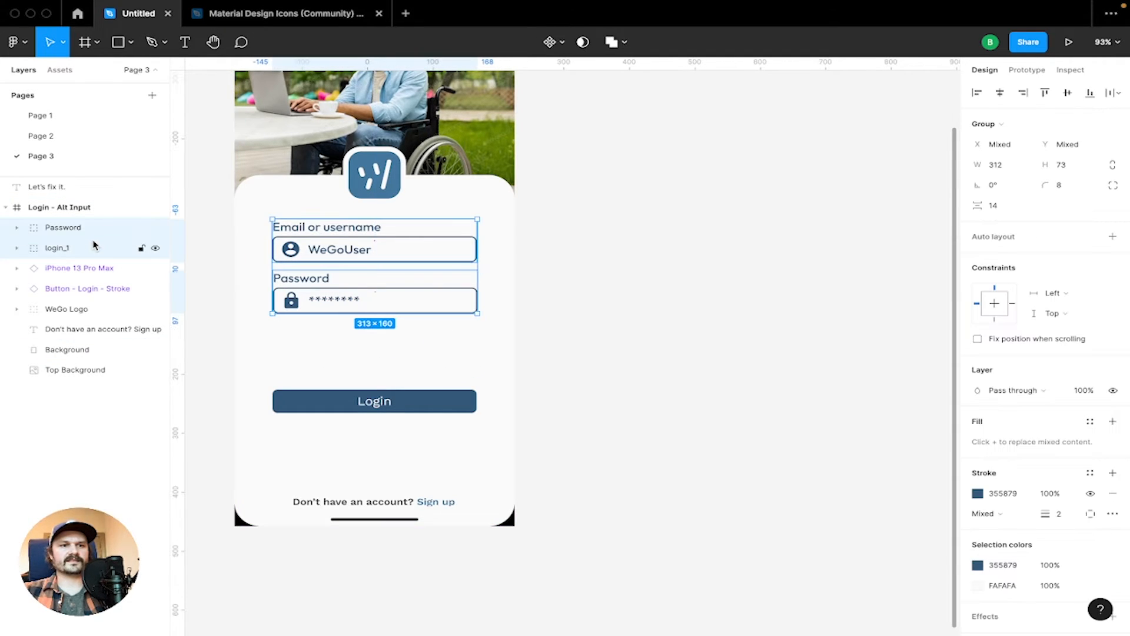
double_click(59, 253)
type("Log")
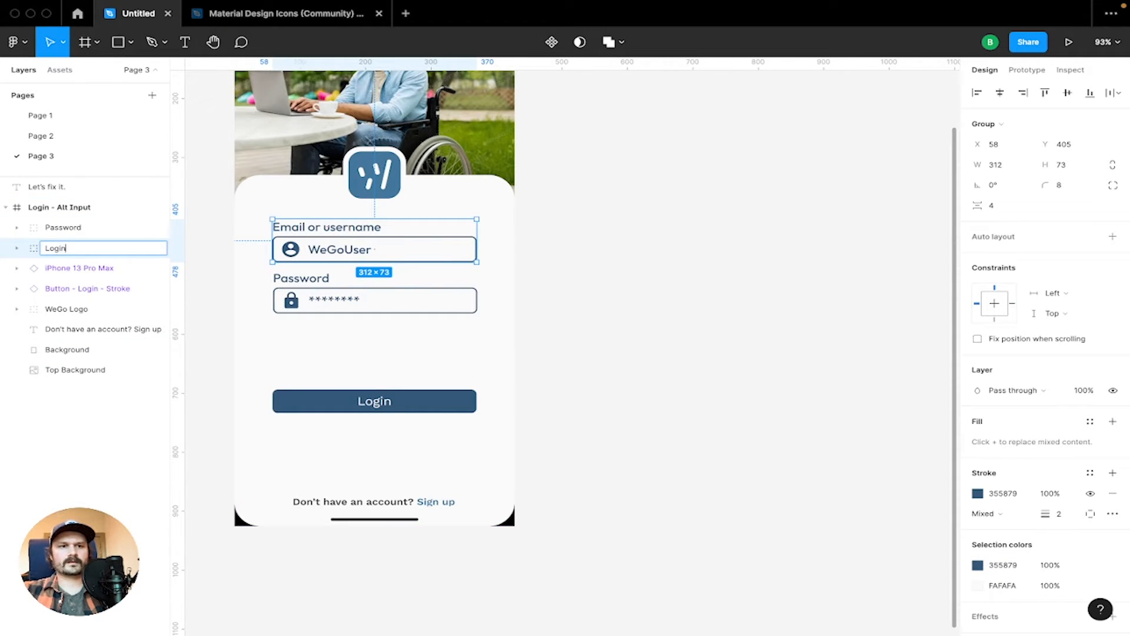
type("in")
key("BackSpace")
key("BackSpace")
key("BackSpace")
key("BackSpace")
key("BackSpace")
type("Username o")
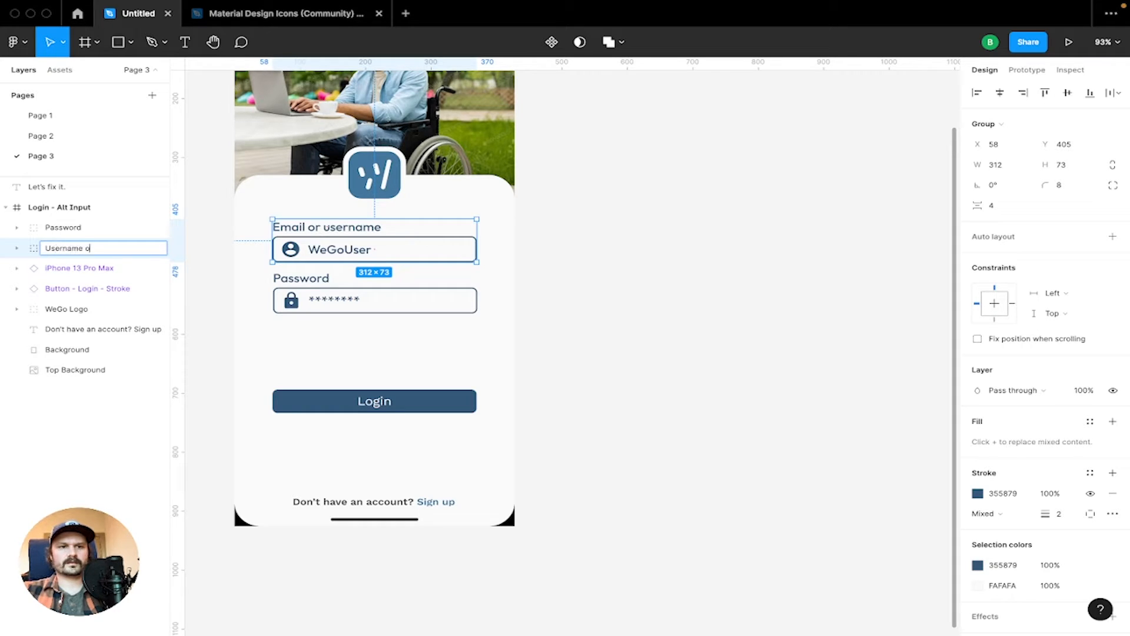
type("r email")
key("Return")
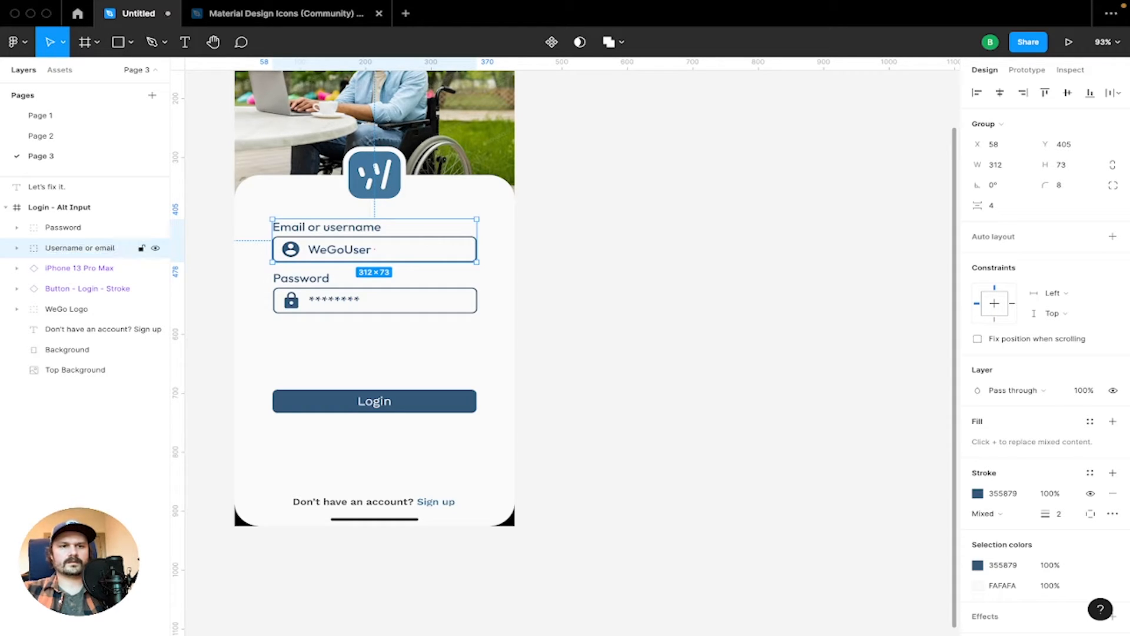
Move the Password and Username or email groups down together by 70 px
left_click(123, 235, "shift")
key("shift+Down")
key("shift+Down")
key("shift+Down")
key("shift+Down")
key("shift+Down")
key("shift+Down")
key("shift+Down")
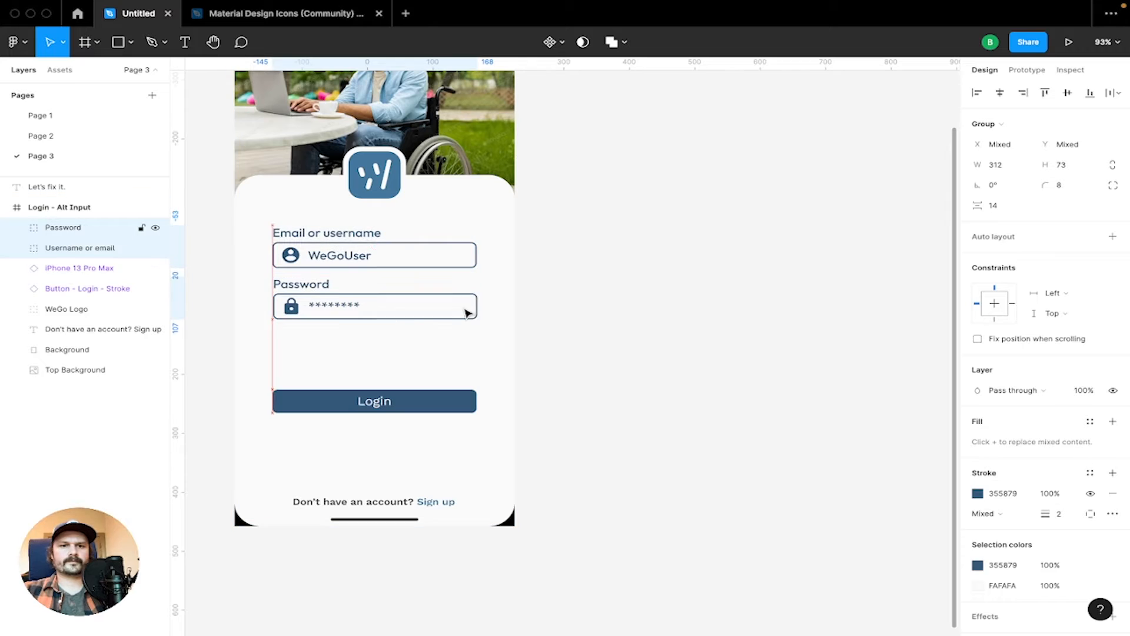
Move the Login button straight down to about Y 769, above the sign-up line
left_click_drag(461, 394, 445, 454)
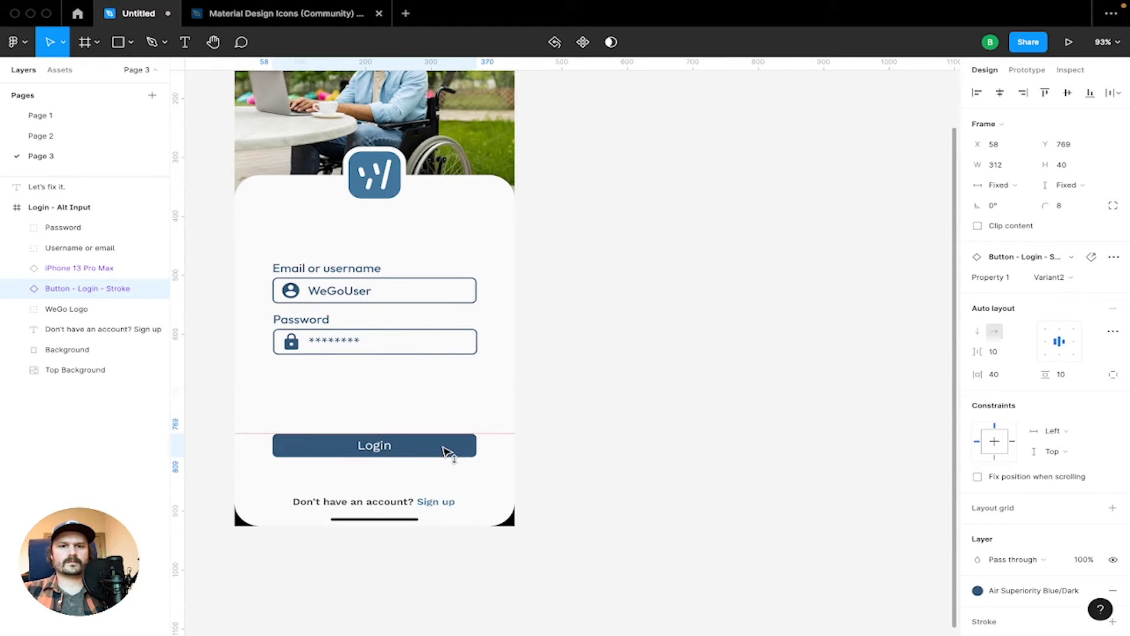
left_click(633, 356)
scroll(557, 328, "up", 2)
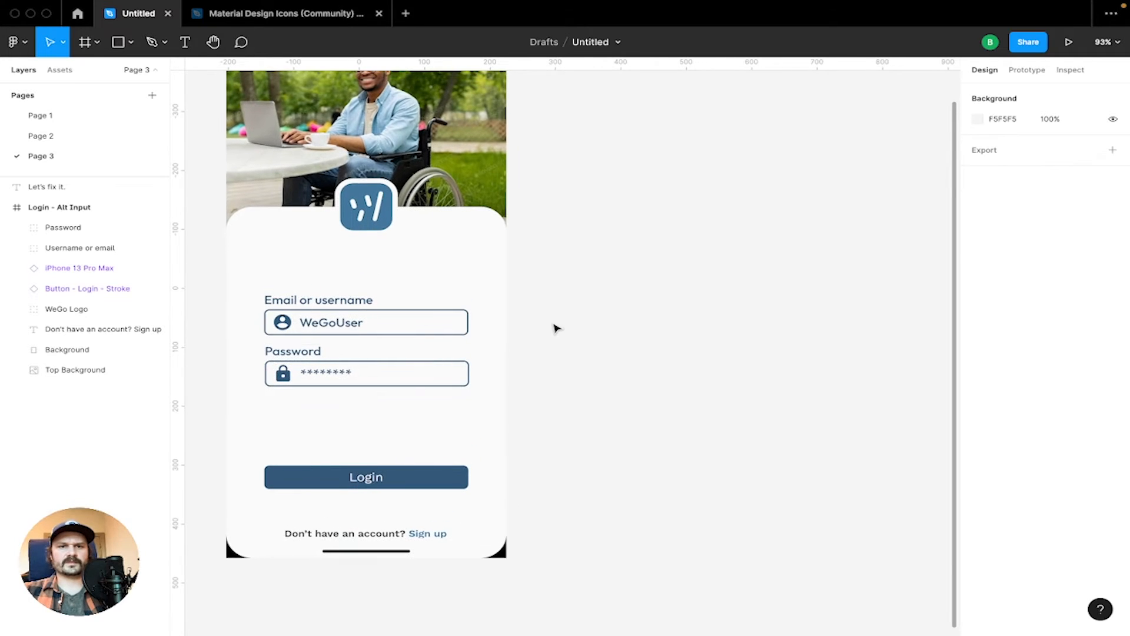
Move the Password and Username or email groups up together by 20 px
left_click(83, 228)
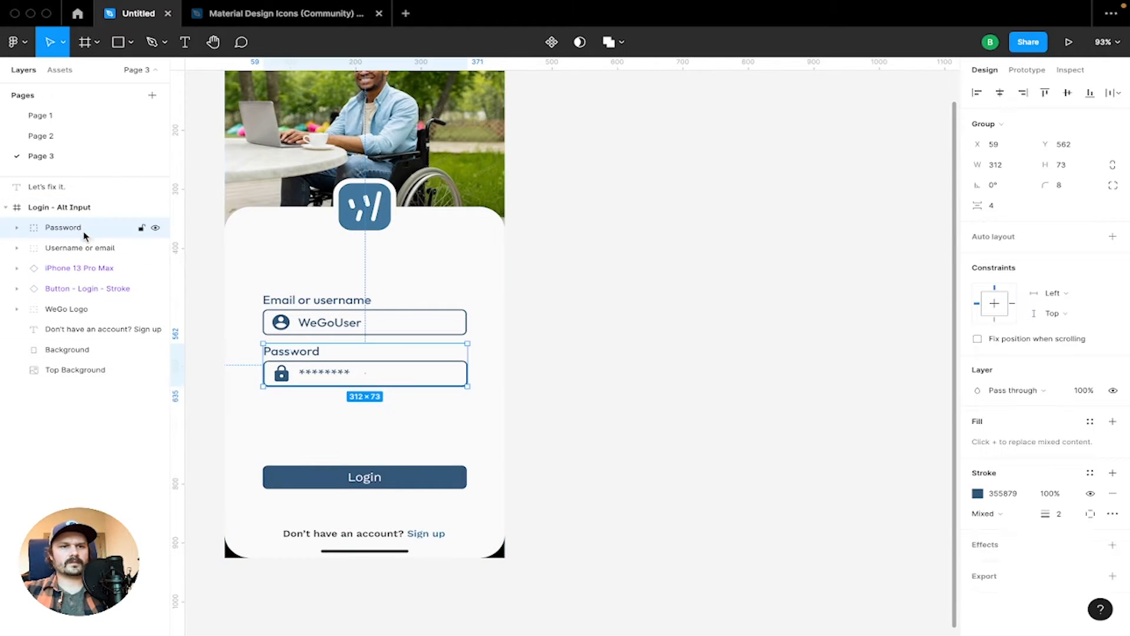
left_click(85, 247, "shift")
key("shift+Up")
key("shift+Up")
left_click(586, 206)
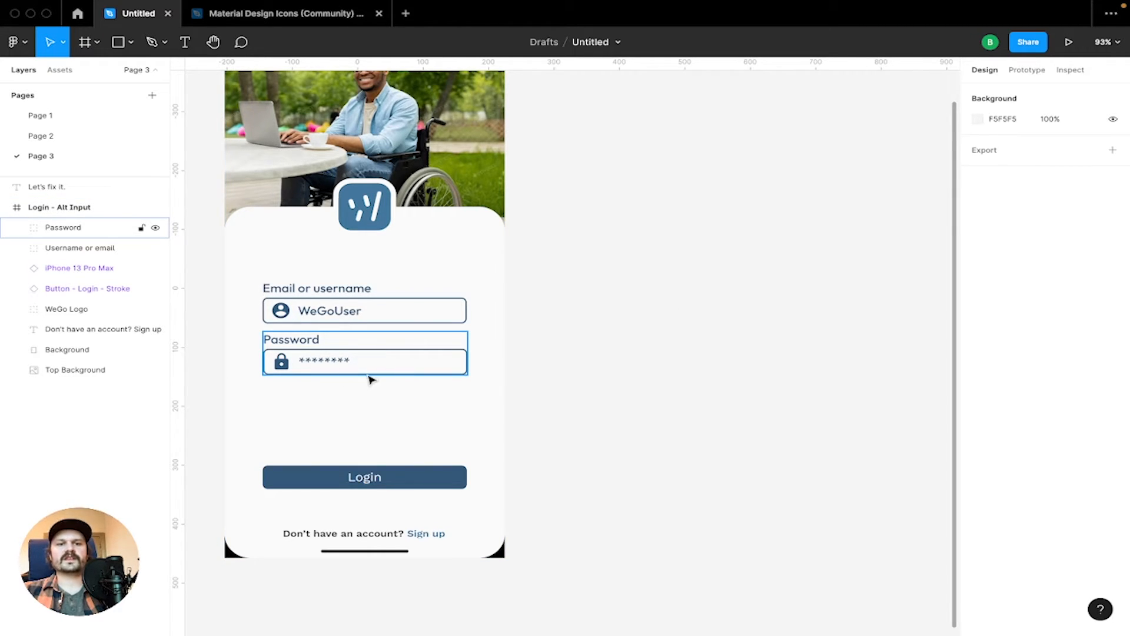
Add the text "Forgot password?" on the empty canvas beside the login frame
key("t")
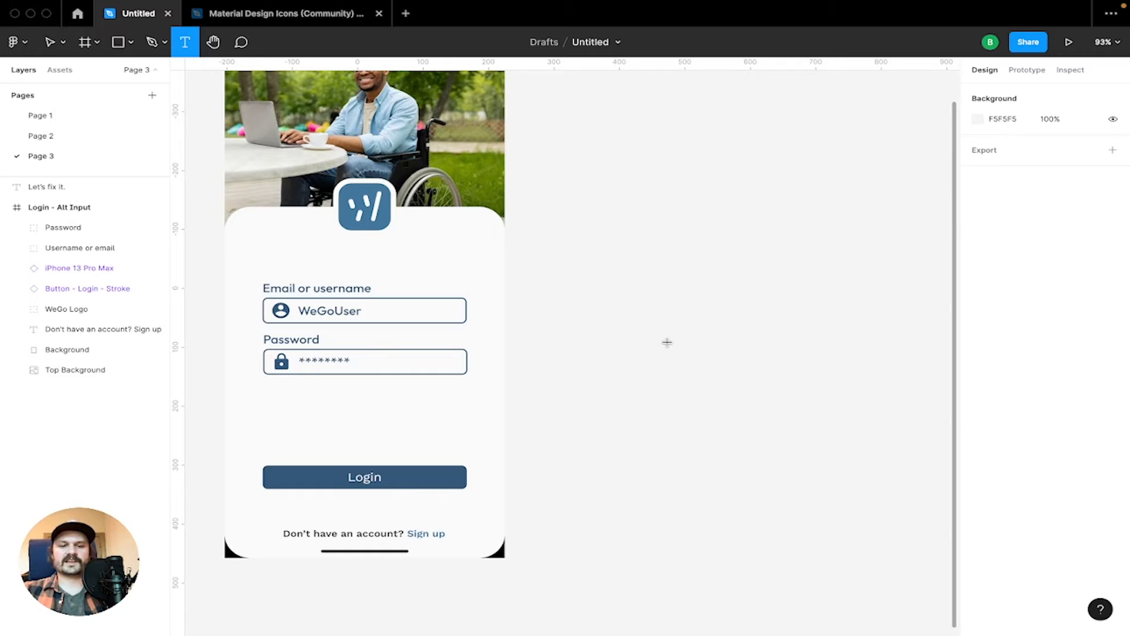
left_click(667, 342)
type("Fotgot")
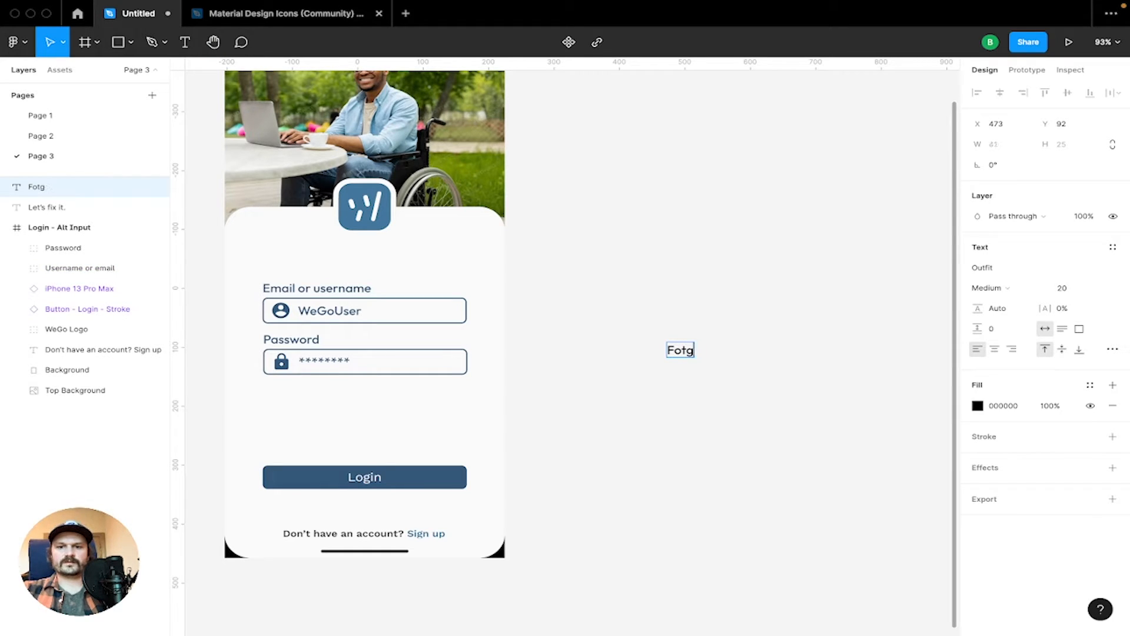
key("BackSpace")
key("BackSpace")
type("rgot password?=")
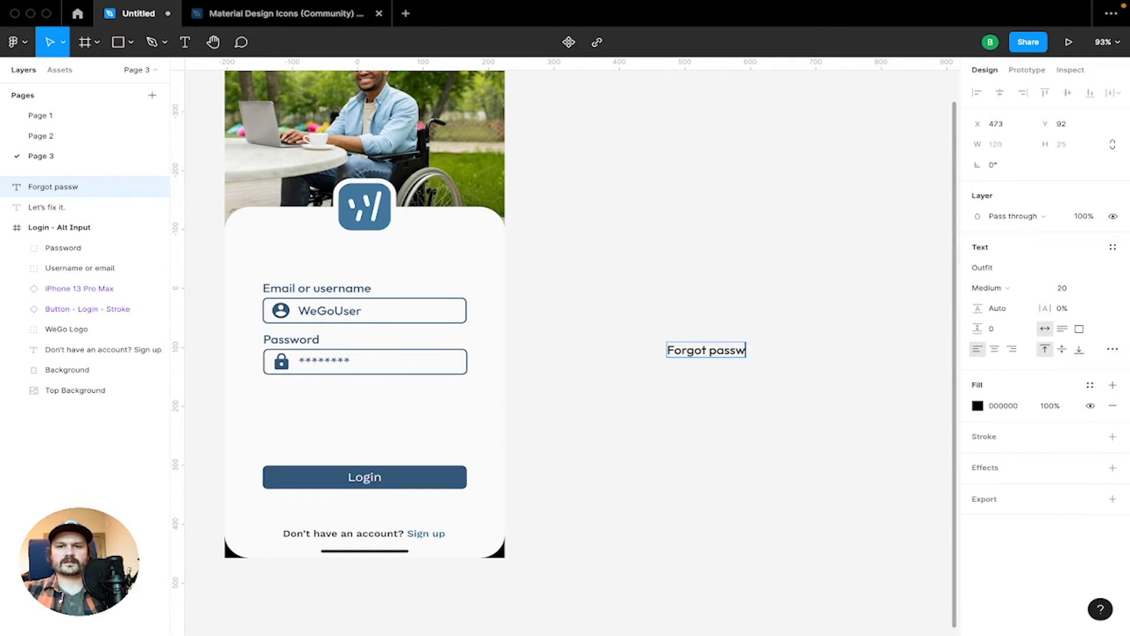
key("super+a")
key("Right")
key("BackSpace")
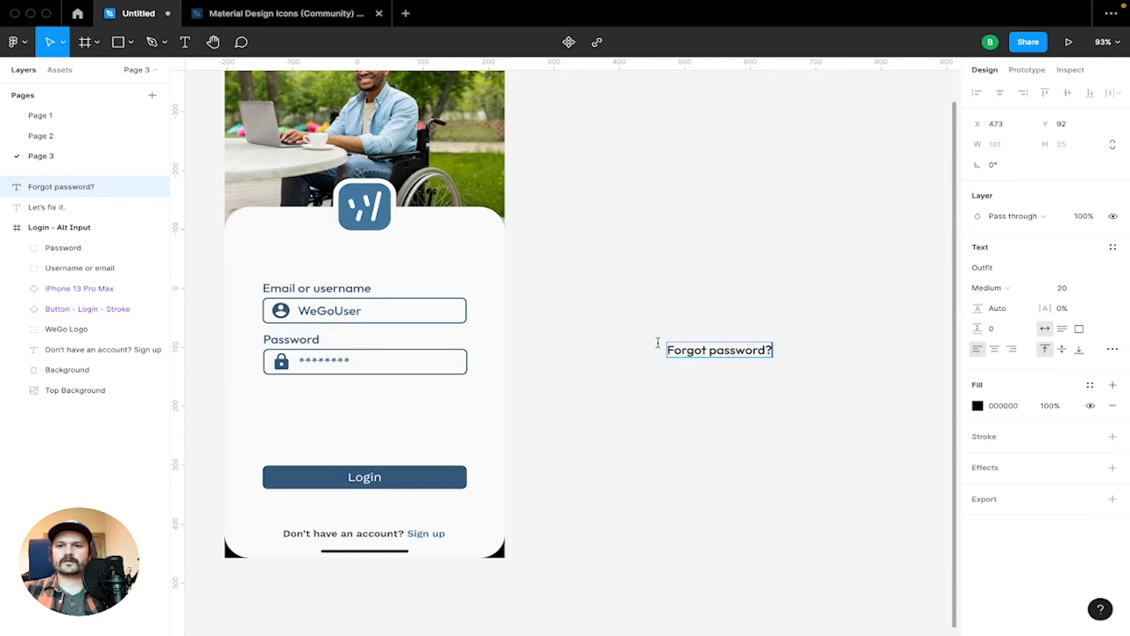
key("Escape")
Set the Forgot password? text's fill to 44779C by sampling the colour of the Sign up link
left_click(977, 405)
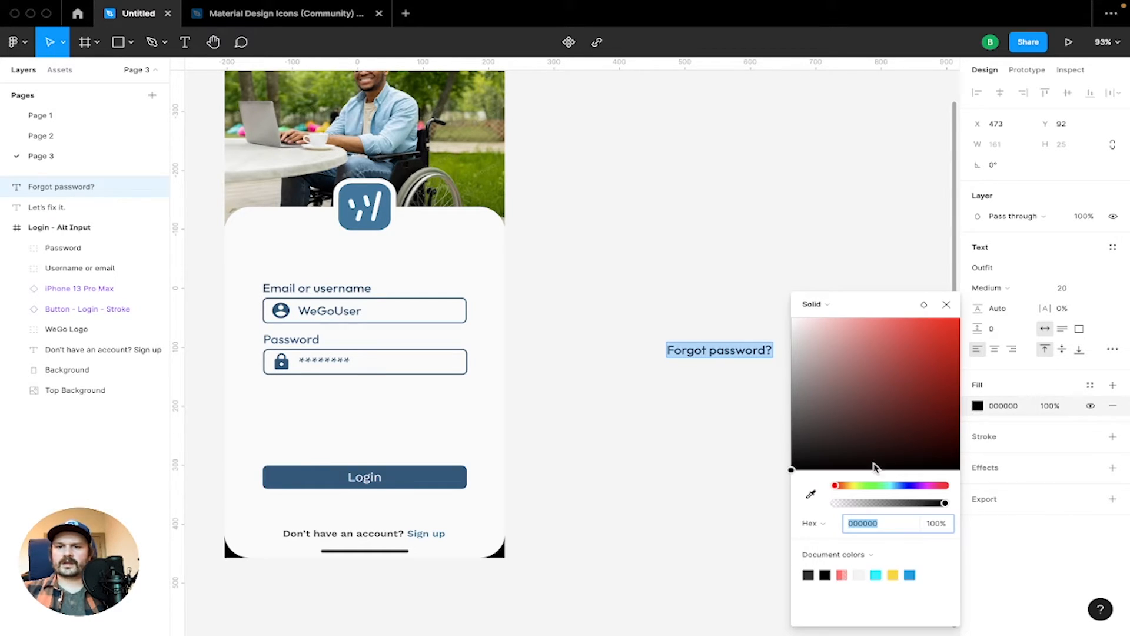
left_click(811, 494)
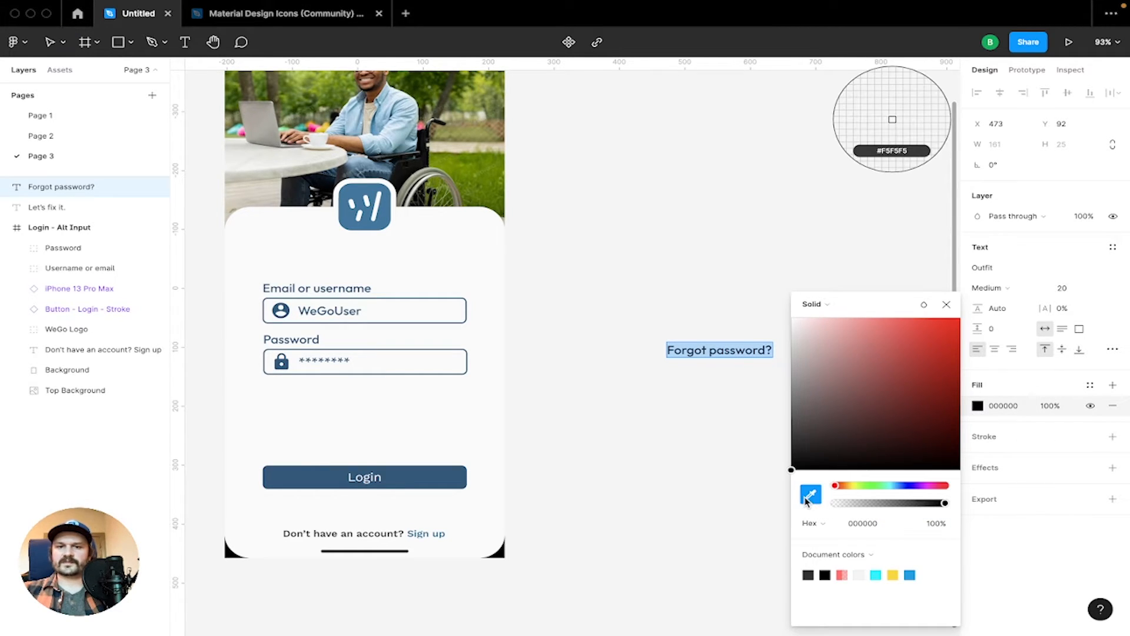
left_click(439, 535)
key("Escape")
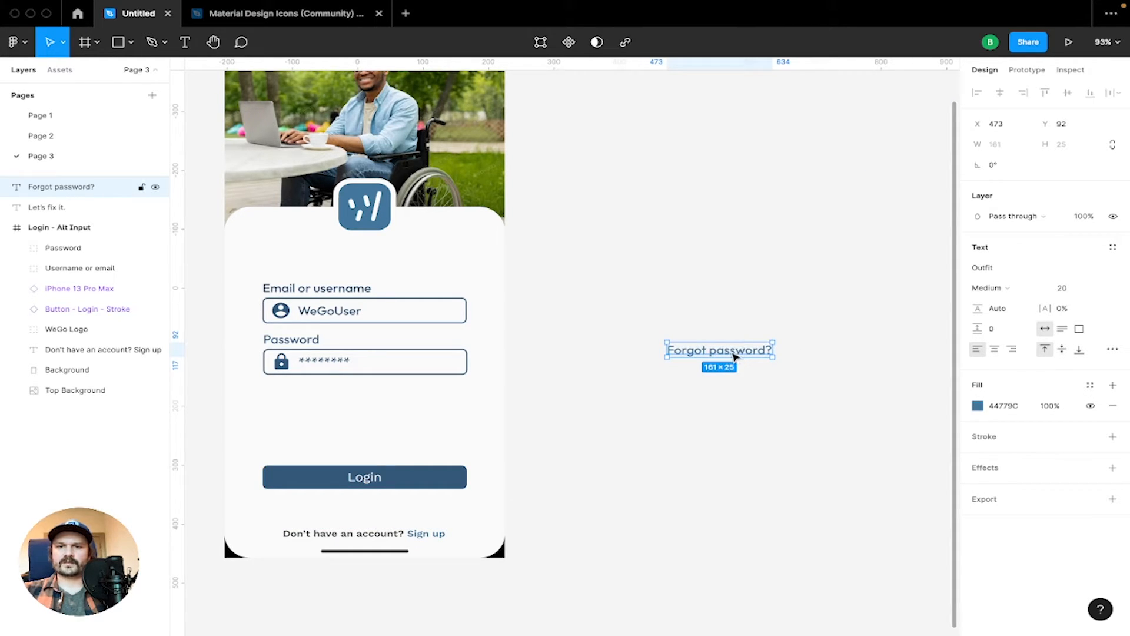
Place the Forgot password? text under the password input at about Y 628 and centre it horizontally in the login frame
left_click_drag(741, 343, 387, 396)
left_click(999, 92)
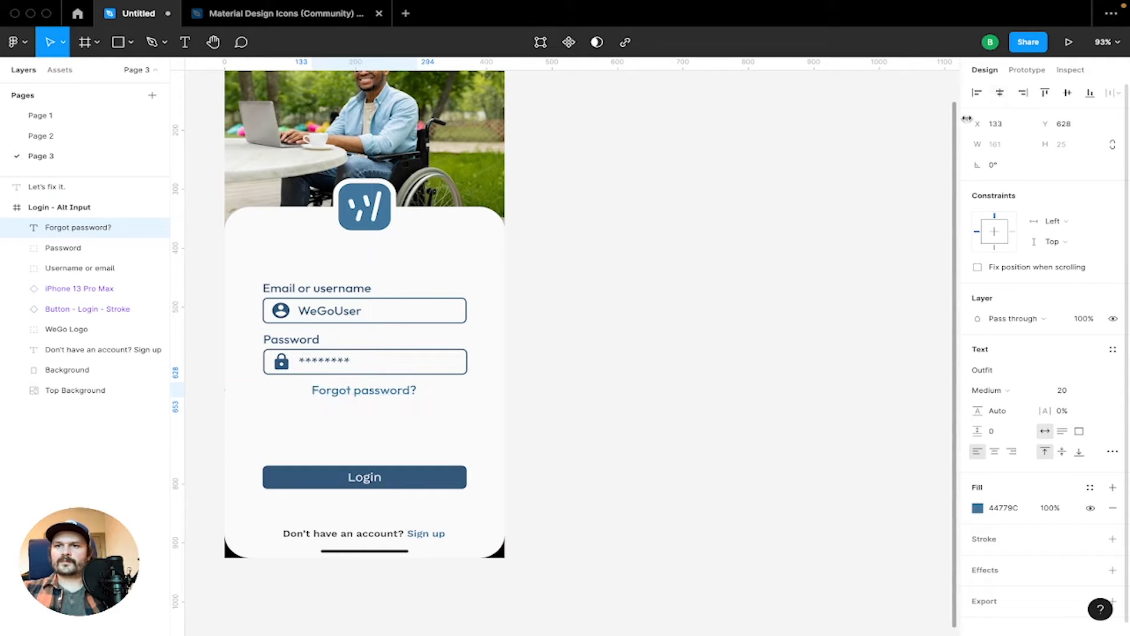
left_click(668, 338)
left_click(365, 396)
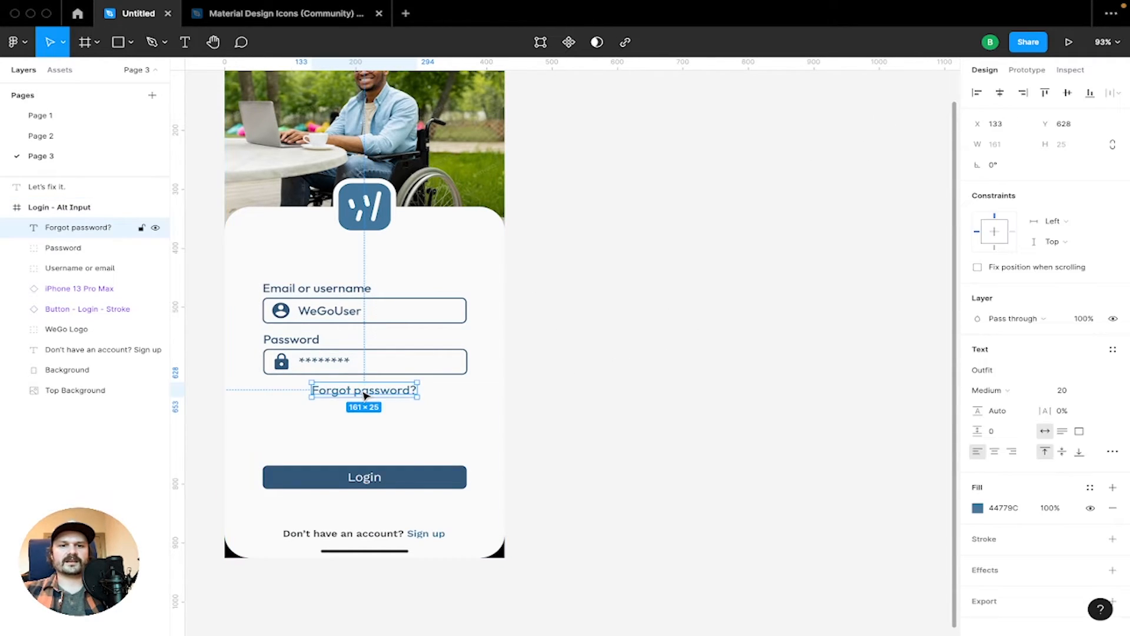
left_click(705, 357)
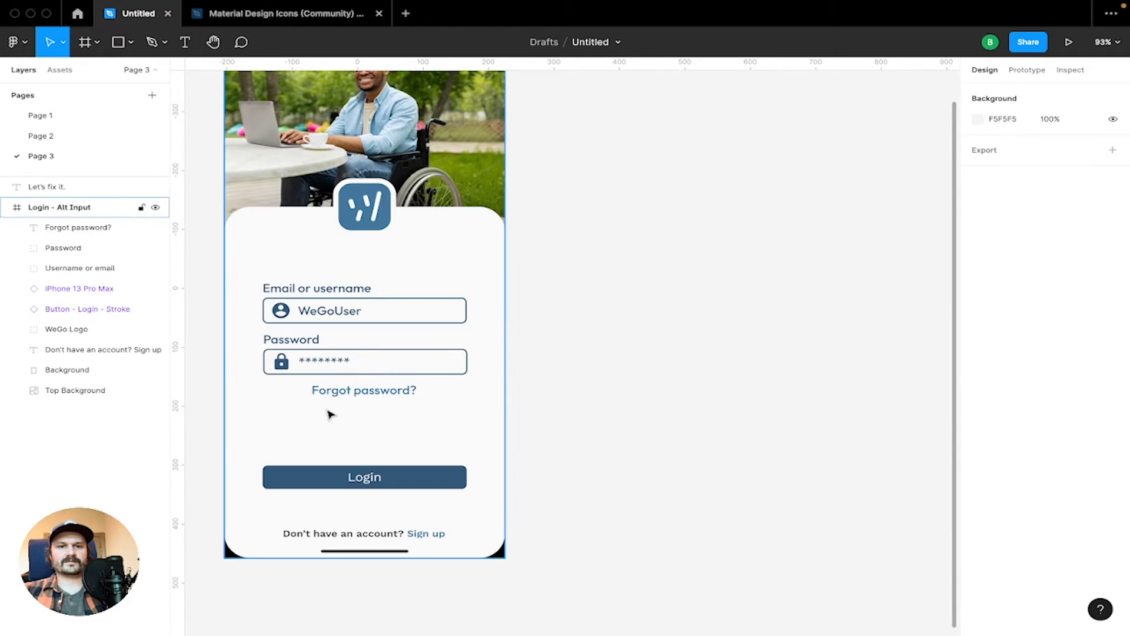
Move the Forgot password? text up to Y 620, closer to the password input
left_click(364, 390)
key("Up")
key("Up")
key("Up")
key("Up")
key("Up")
key("Up")
key("Up")
key("Up")
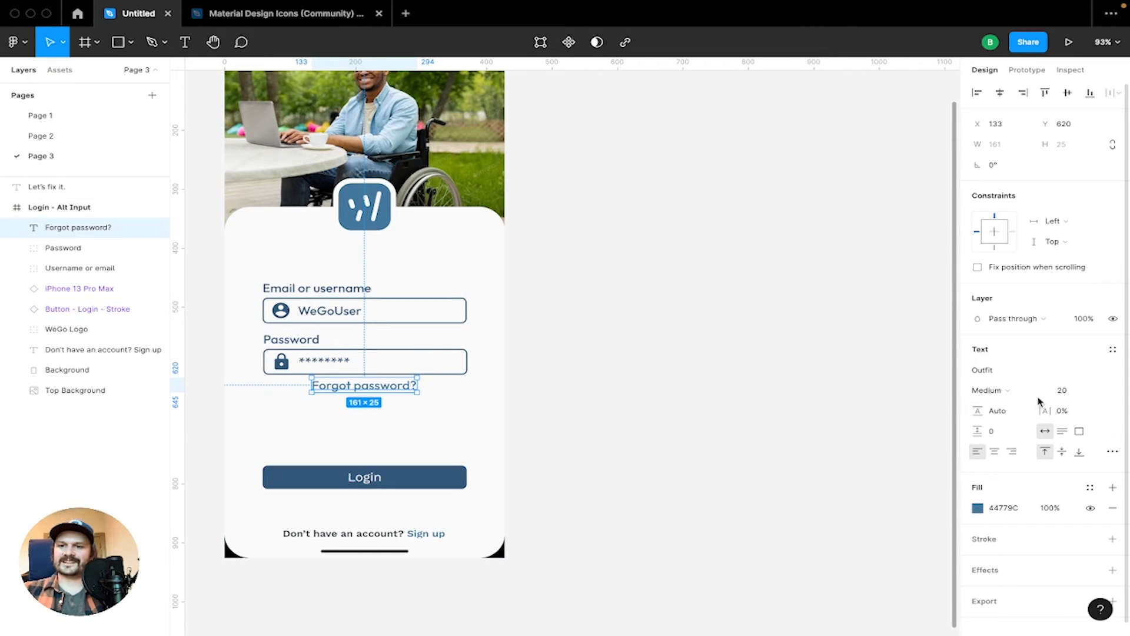
Set the Forgot password? text's font size to 16 and centre it horizontally in the login frame again
left_click(1073, 392)
type("16")
key("Return")
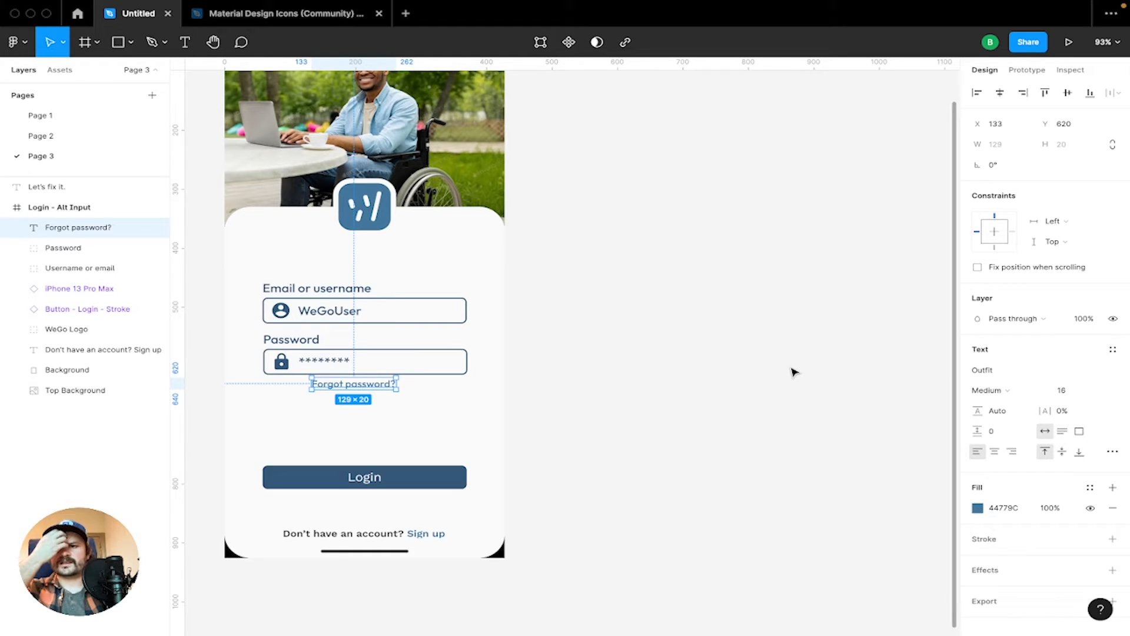
left_click(1000, 93)
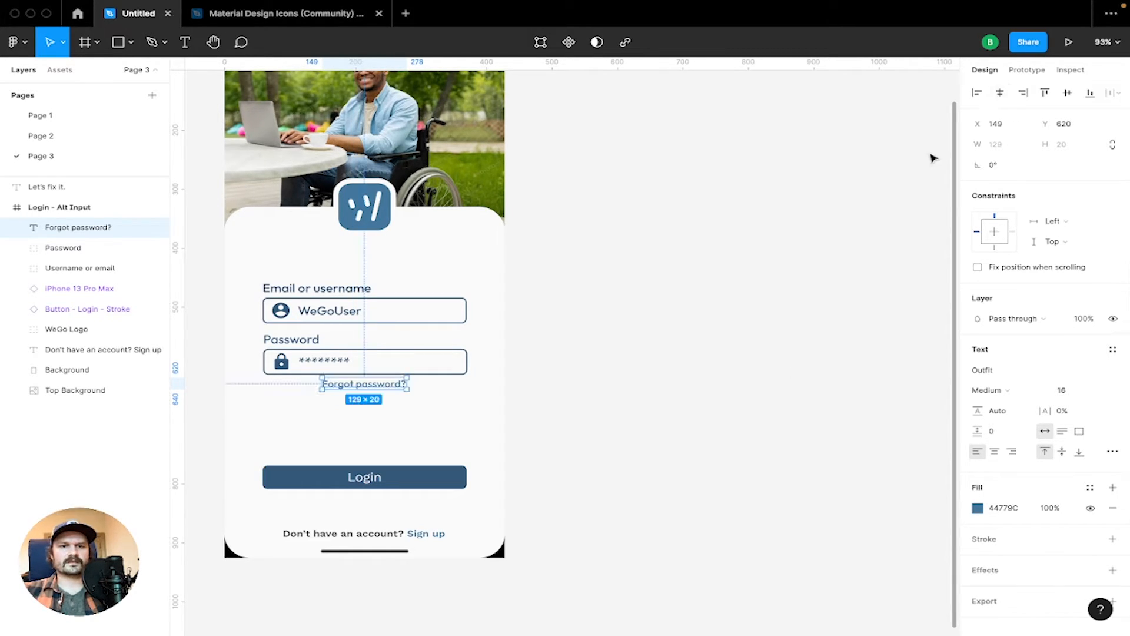
Move the Forgot password? text down to Y 629
key("Down")
key("Down")
key("Down")
key("Down")
key("Down")
key("Down")
key("Down")
key("Down")
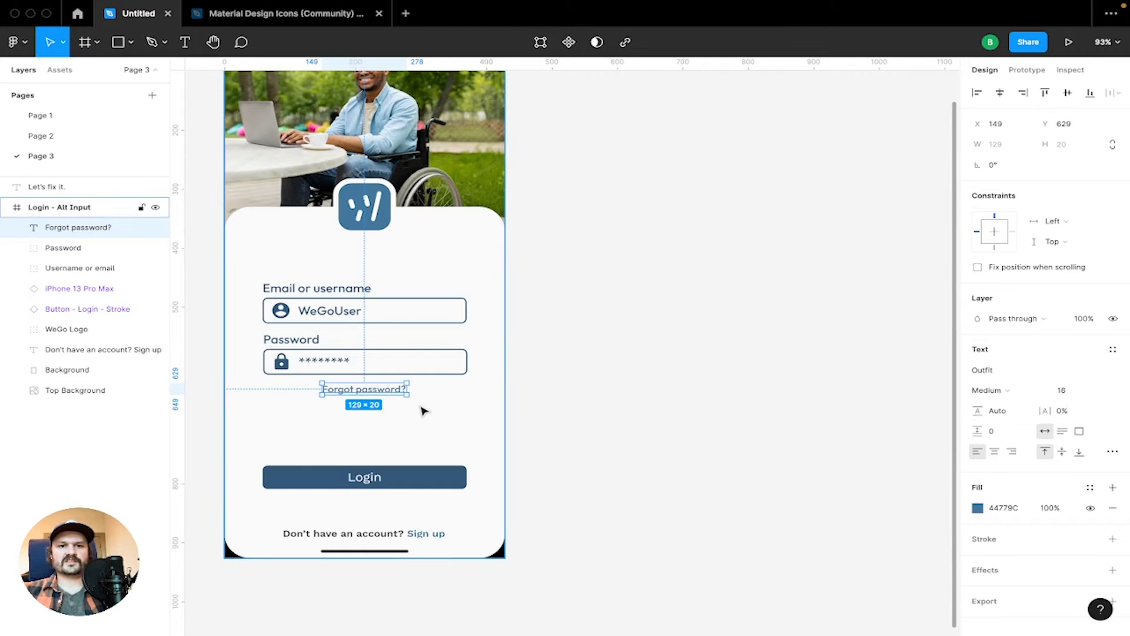
Examine the size of the Forgot password? text as a tap target and its spacing below the password input
scroll(389, 415, "up", 10)
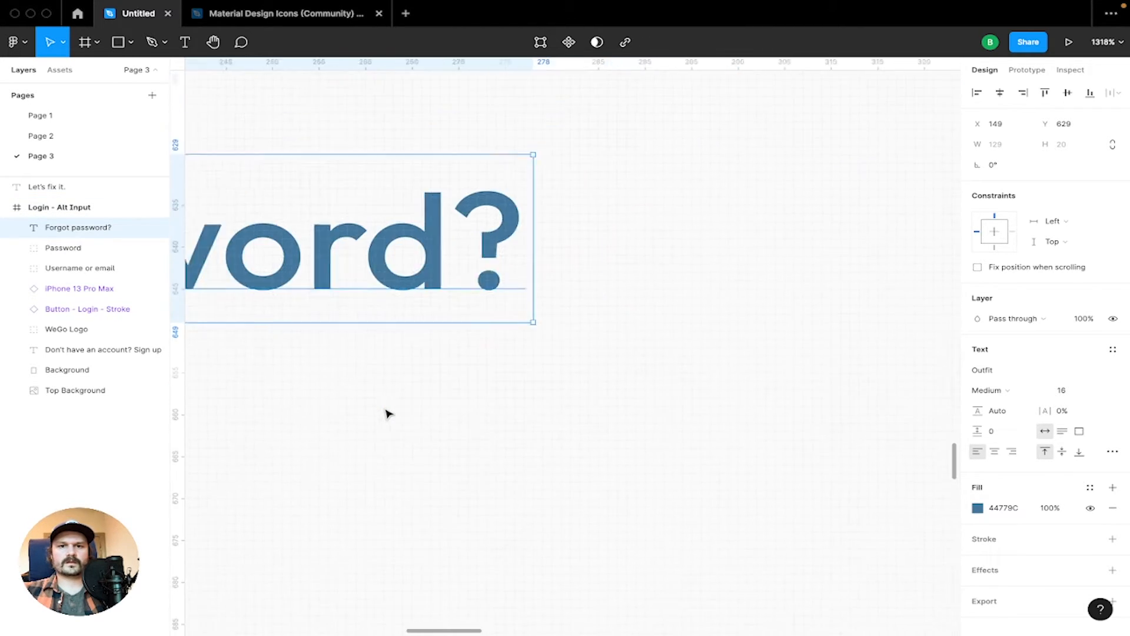
scroll(387, 413, "left", 10)
scroll(385, 411, "down", 5)
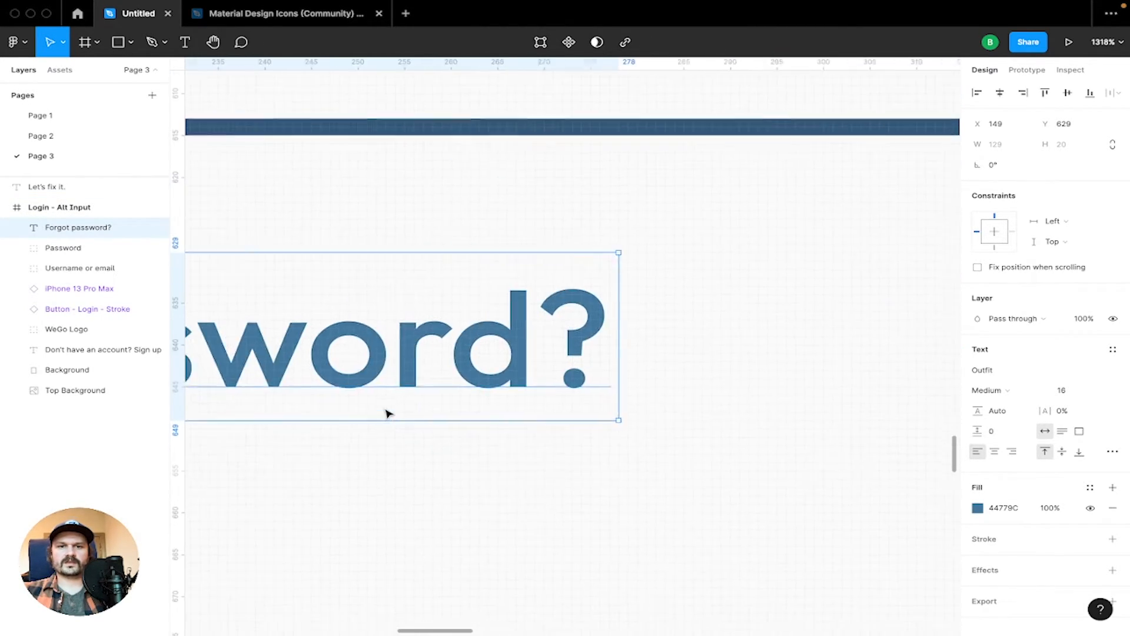
scroll(380, 407, "down", 5)
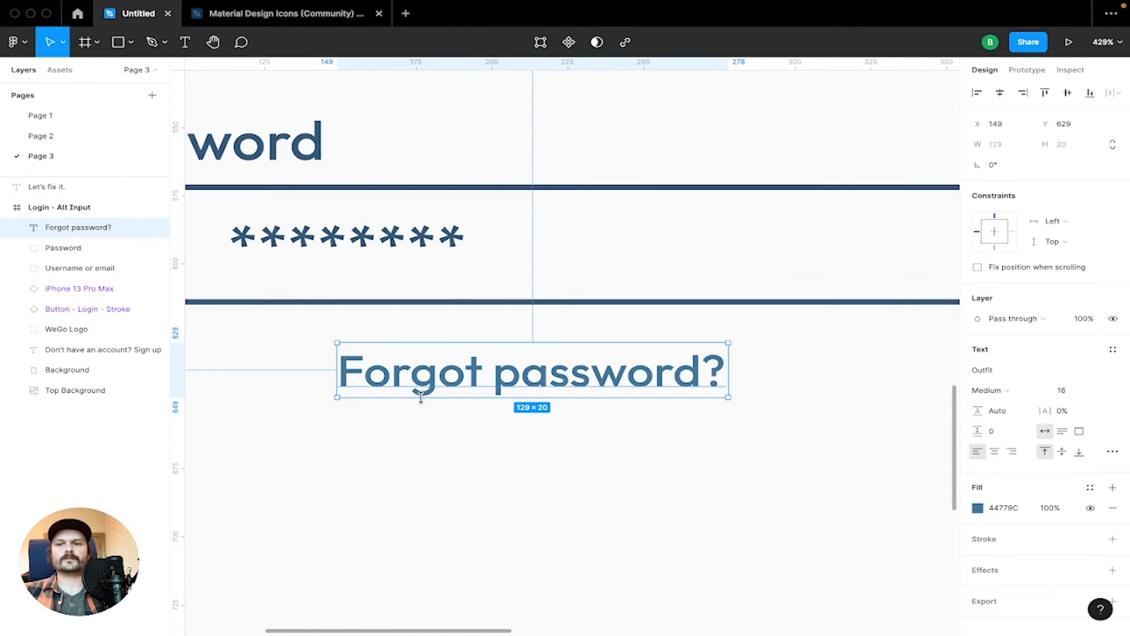
scroll(557, 377, "down", 10)
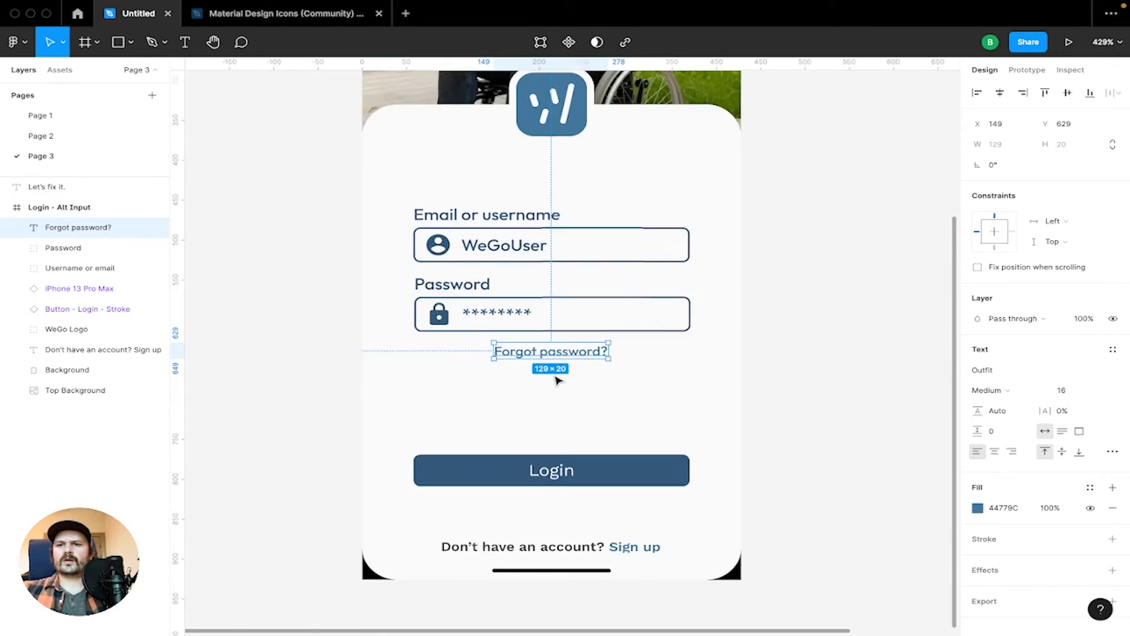
scroll(659, 387, "up", 3)
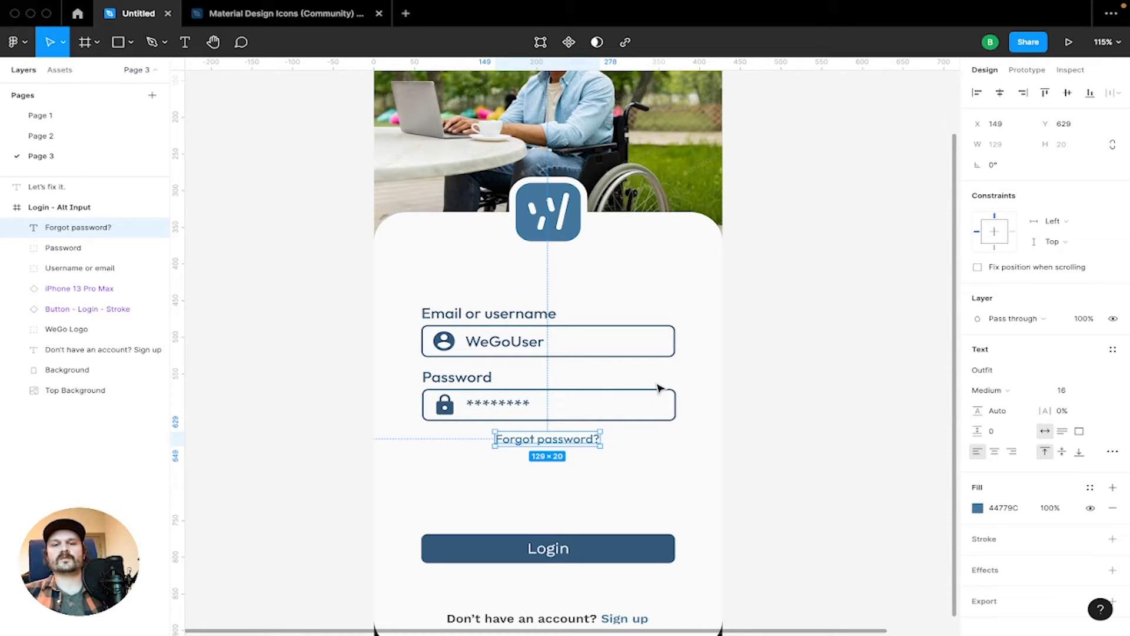
key("shift+2")
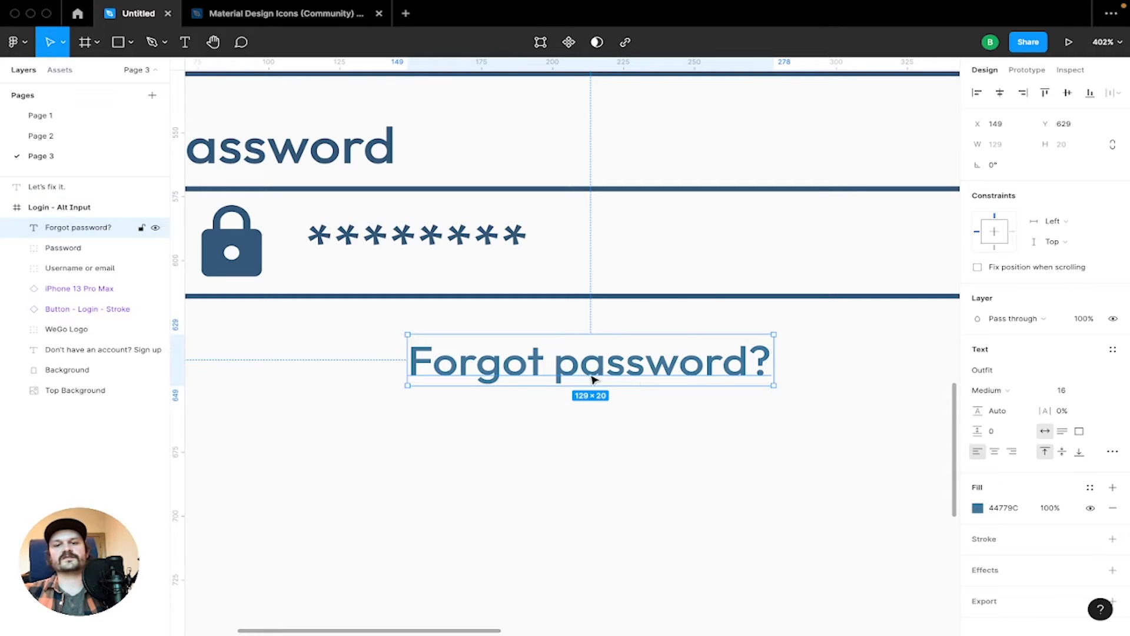
left_click(612, 419)
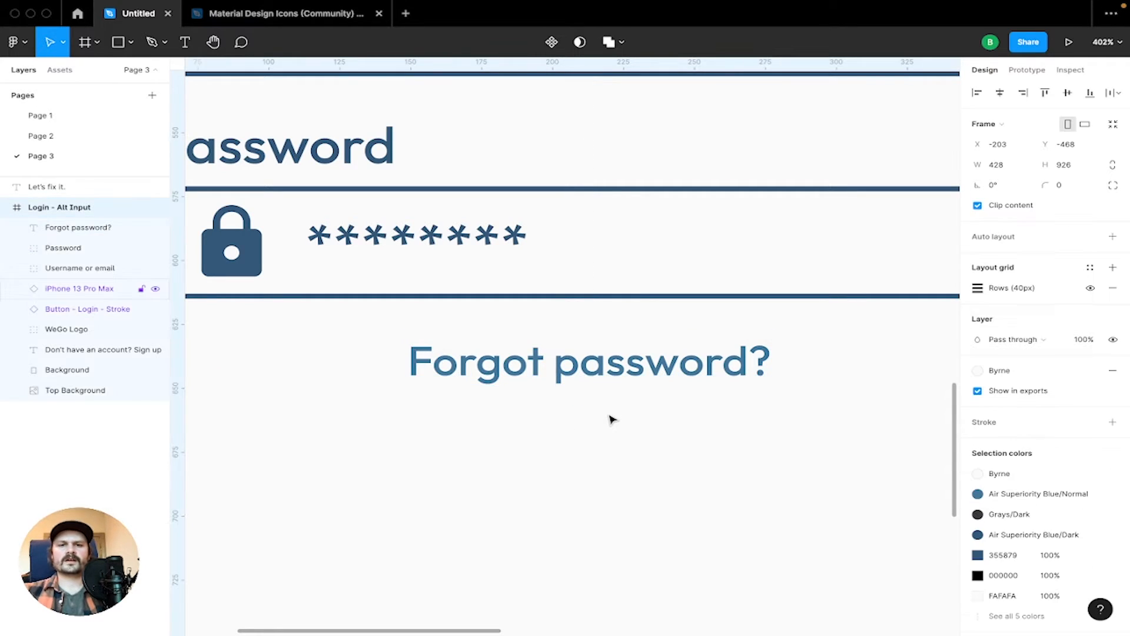
left_click(648, 371)
scroll(660, 374, "down", 1)
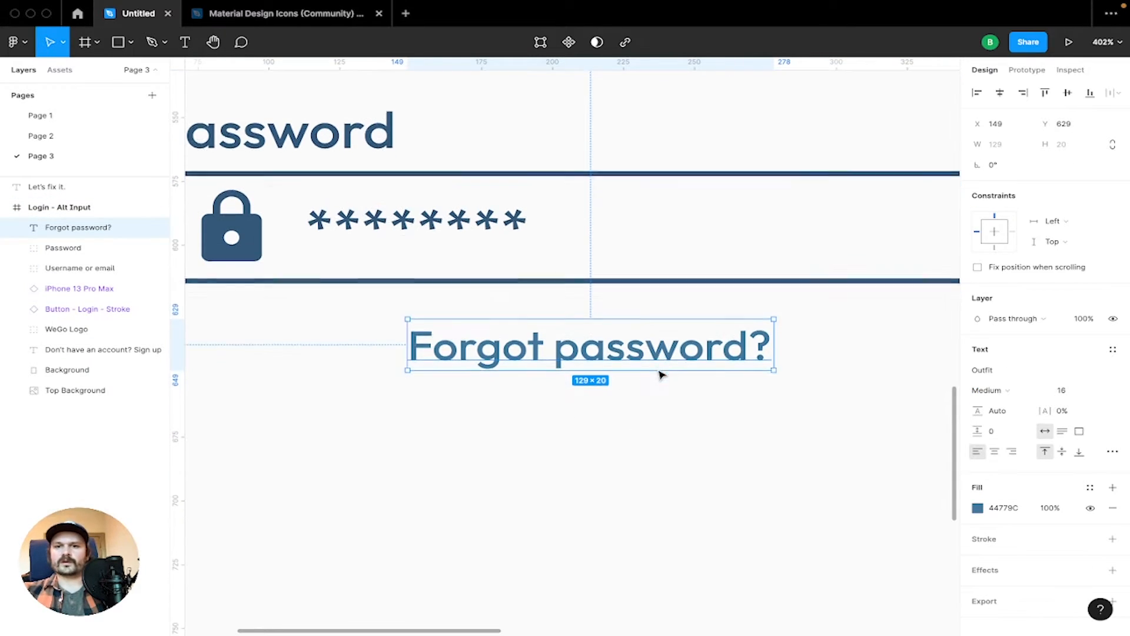
scroll(656, 371, "down", 3)
scroll(653, 368, "up", 4)
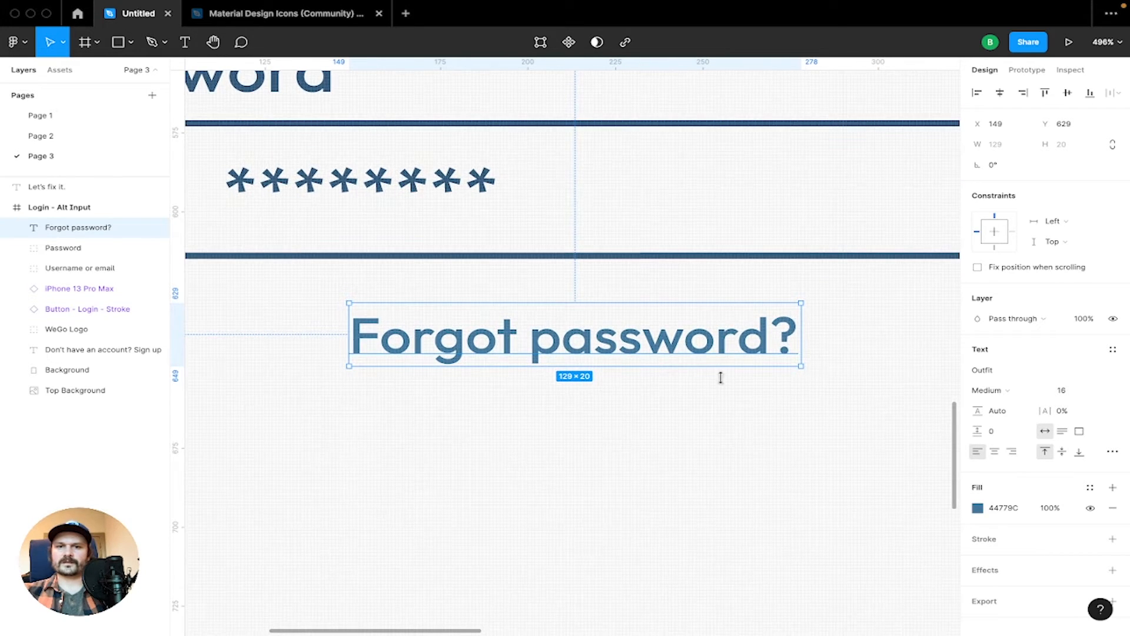
left_click(670, 411)
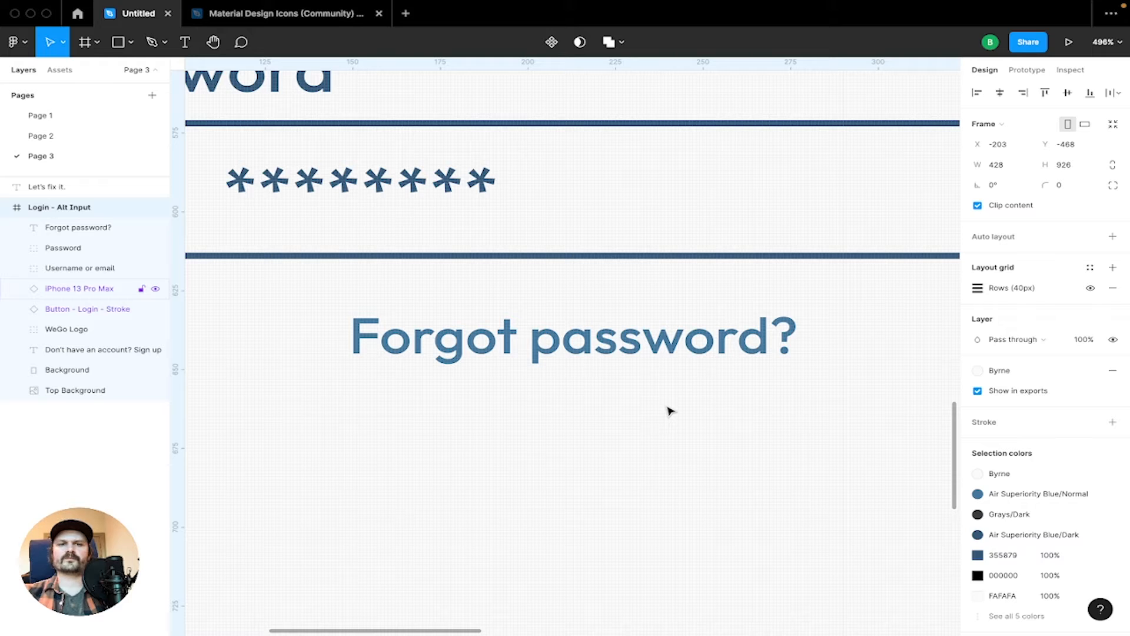
Wrap the Forgot password? text in its own frame
left_click(604, 332)
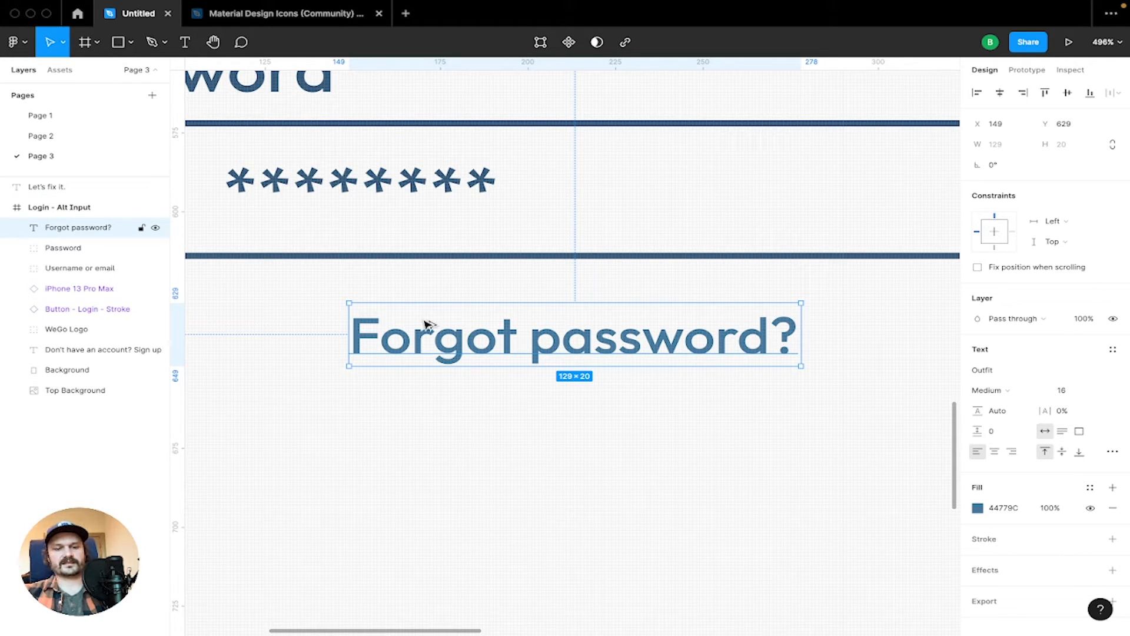
key("super+alt+g")
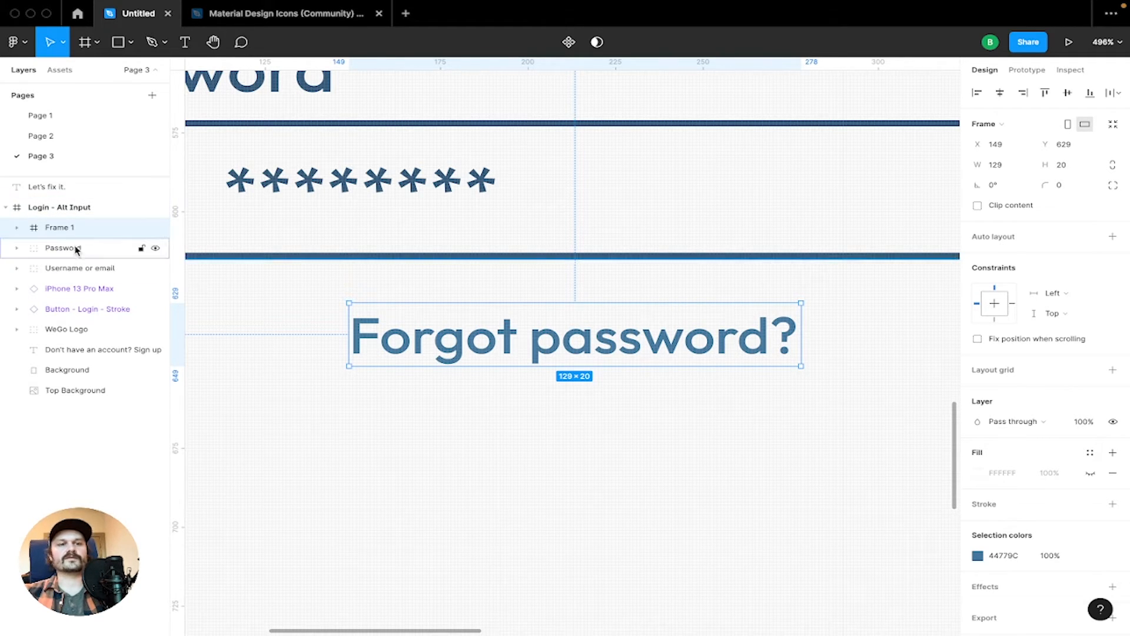
Rename the new frame around the Forgot password? text as "Forgot password?"
left_click(17, 228)
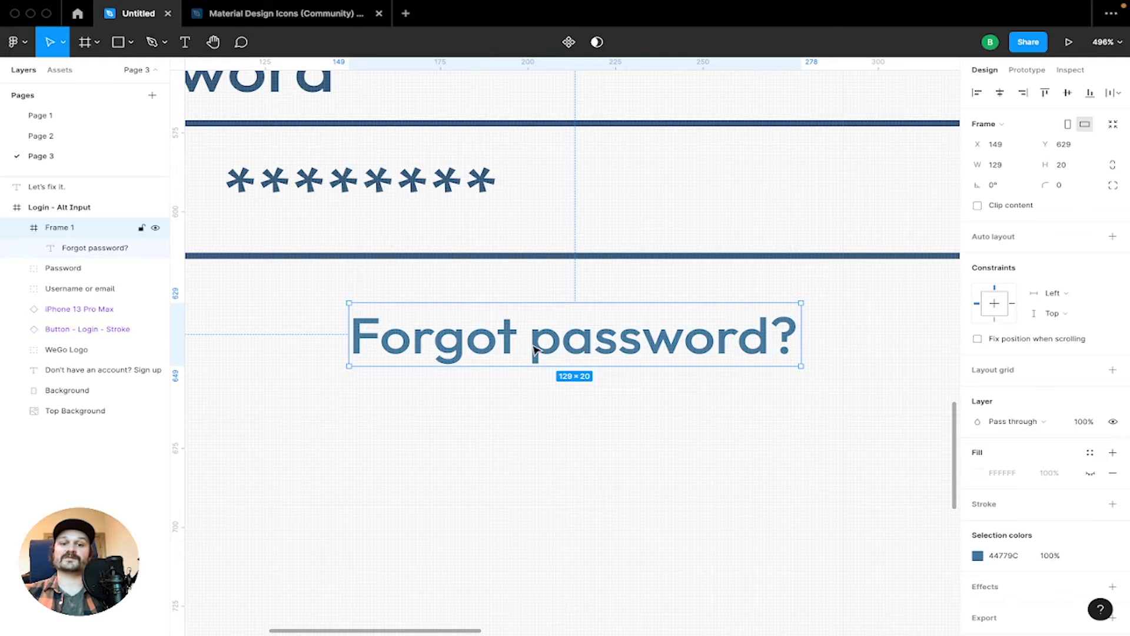
double_click(58, 229)
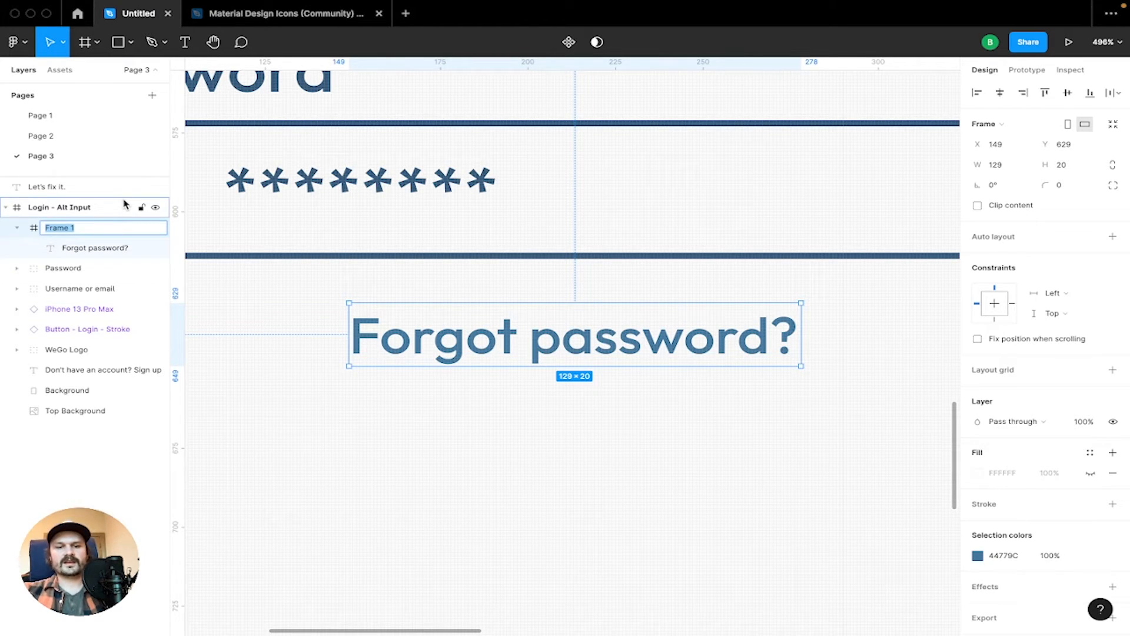
type("Forgot password?")
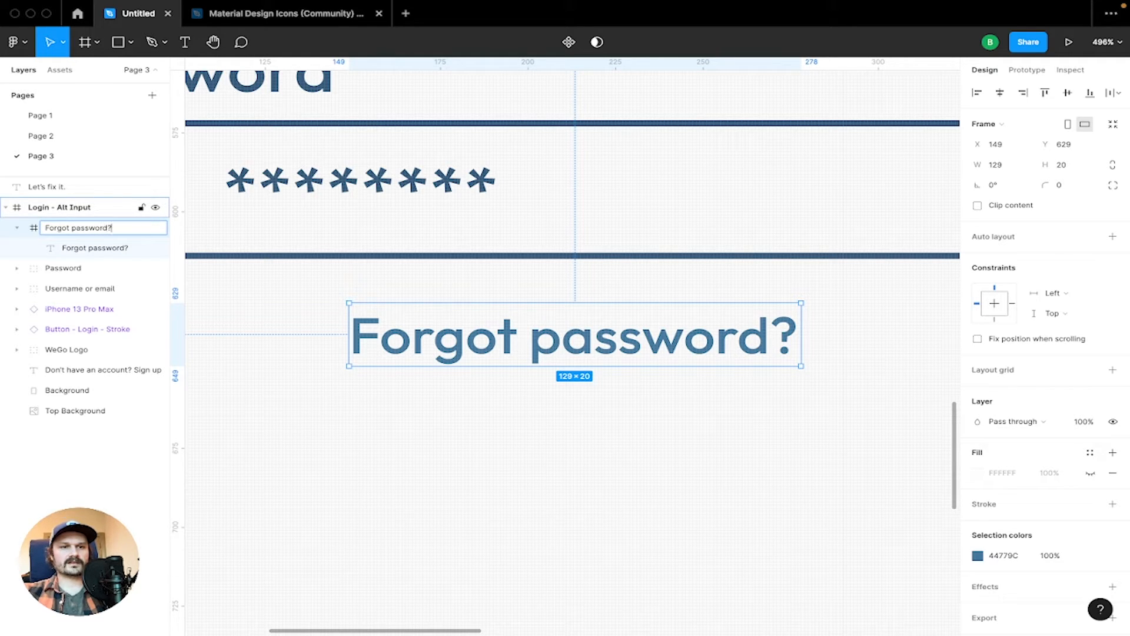
key("Return")
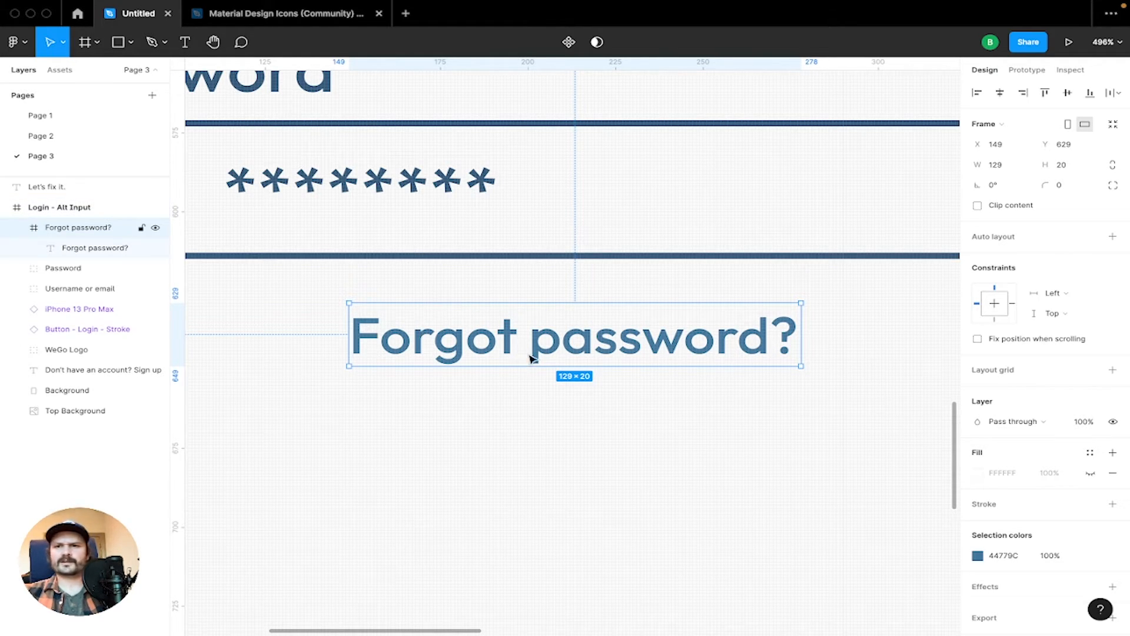
Set the Forgot password? frame's height to 44
left_click(1054, 166)
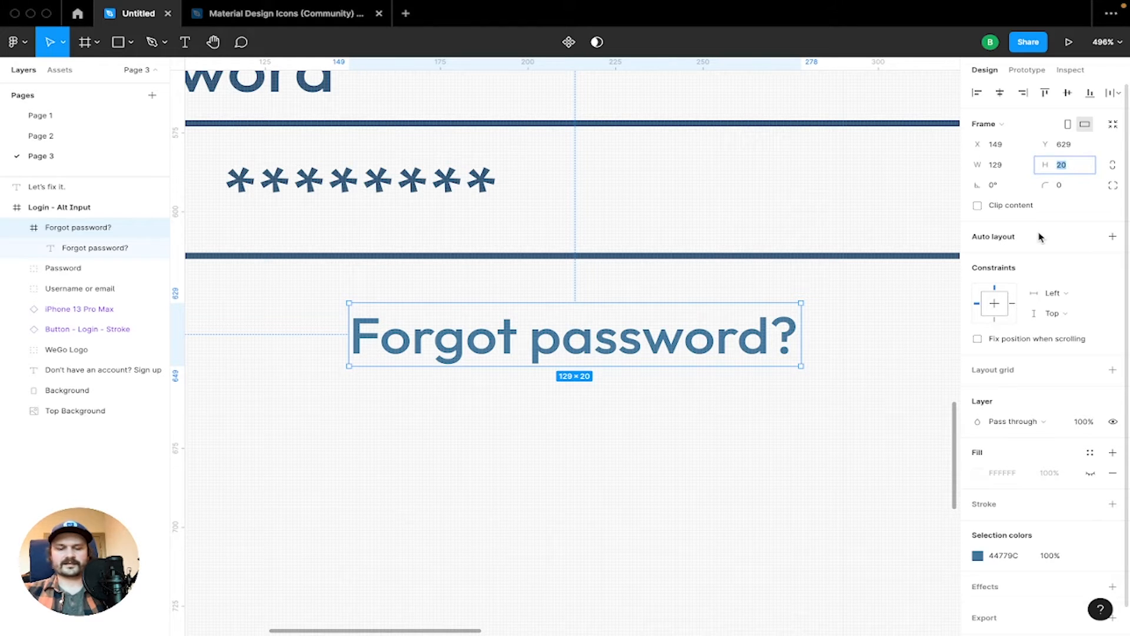
type("44")
key("Return")
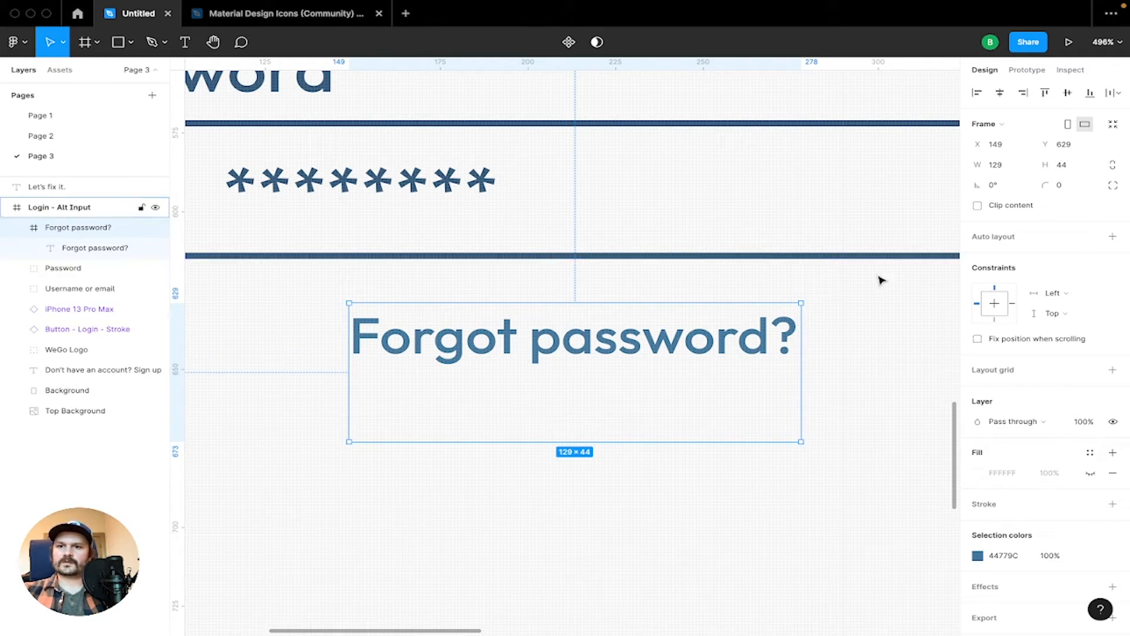
Add auto layout to the Forgot password? frame with centred alignment and a vertical padding of 20
key("shift+a")
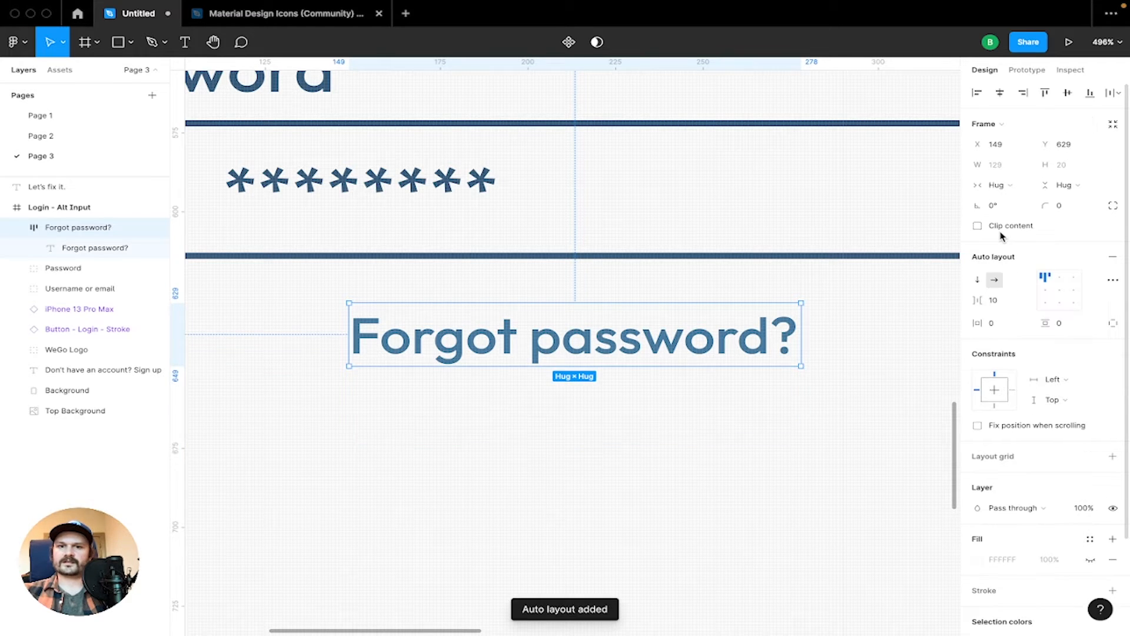
left_click(1063, 295)
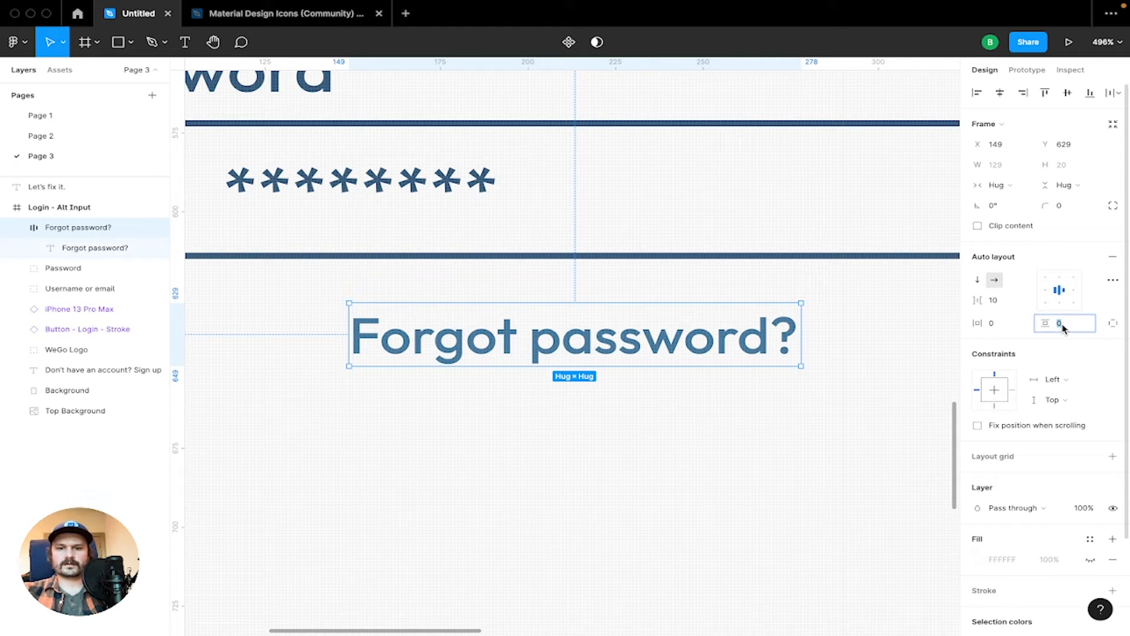
type("20")
key("Tab")
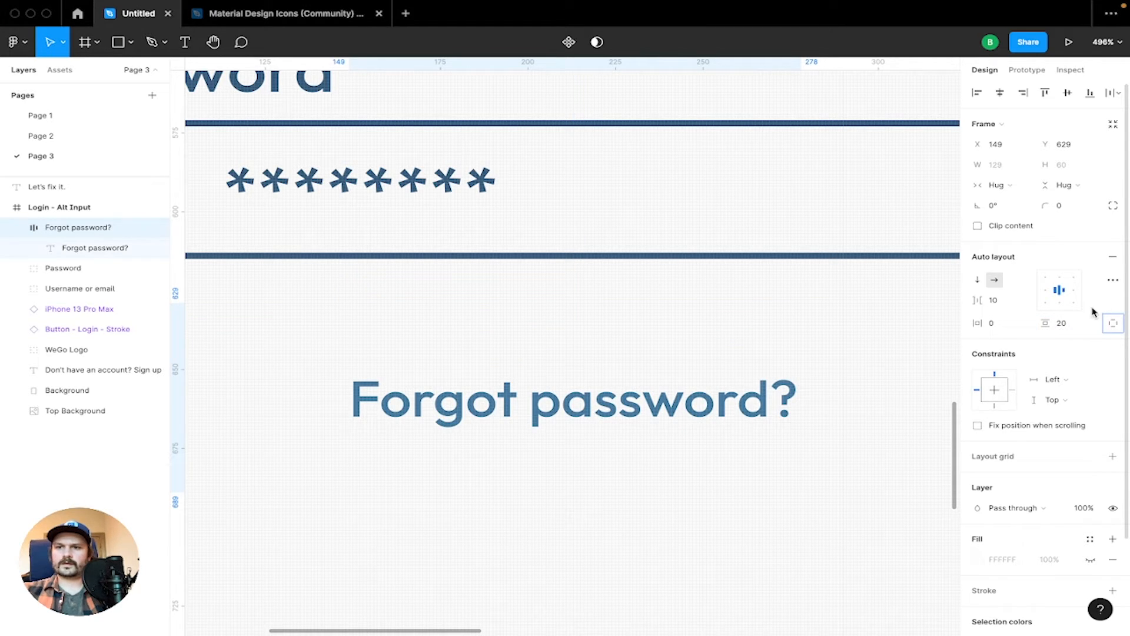
Reduce the Forgot password? frame's vertical padding to 10
left_click(1066, 323)
key("Down")
key("Down")
key("Down")
key("Down")
key("Down")
key("Down")
key("Down")
key("Down")
key("Down")
key("Down")
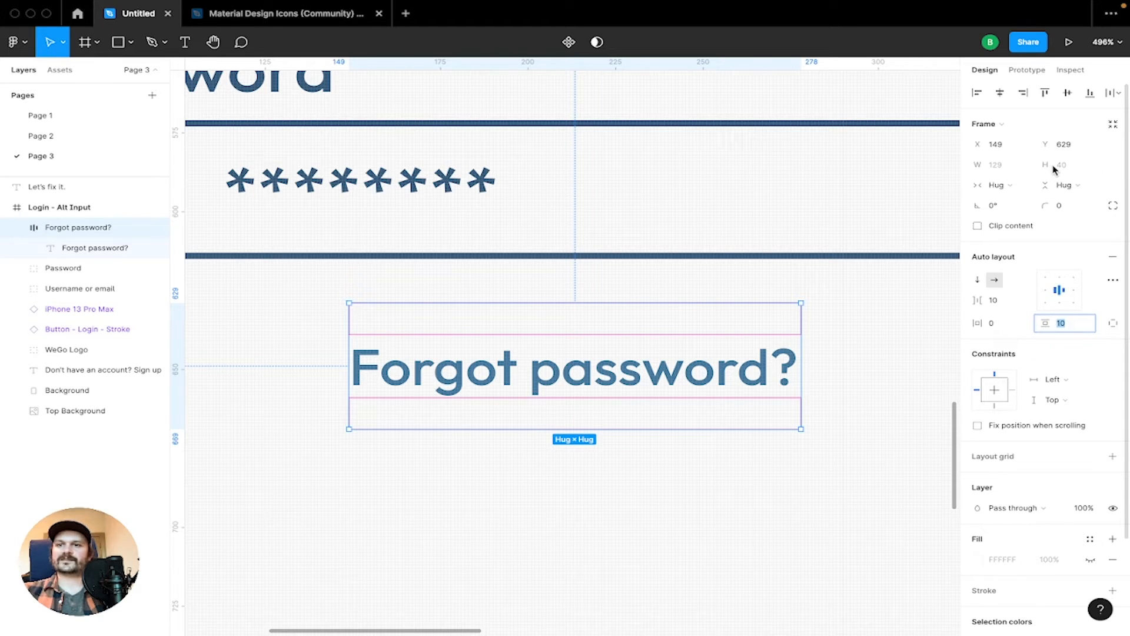
key("Escape")
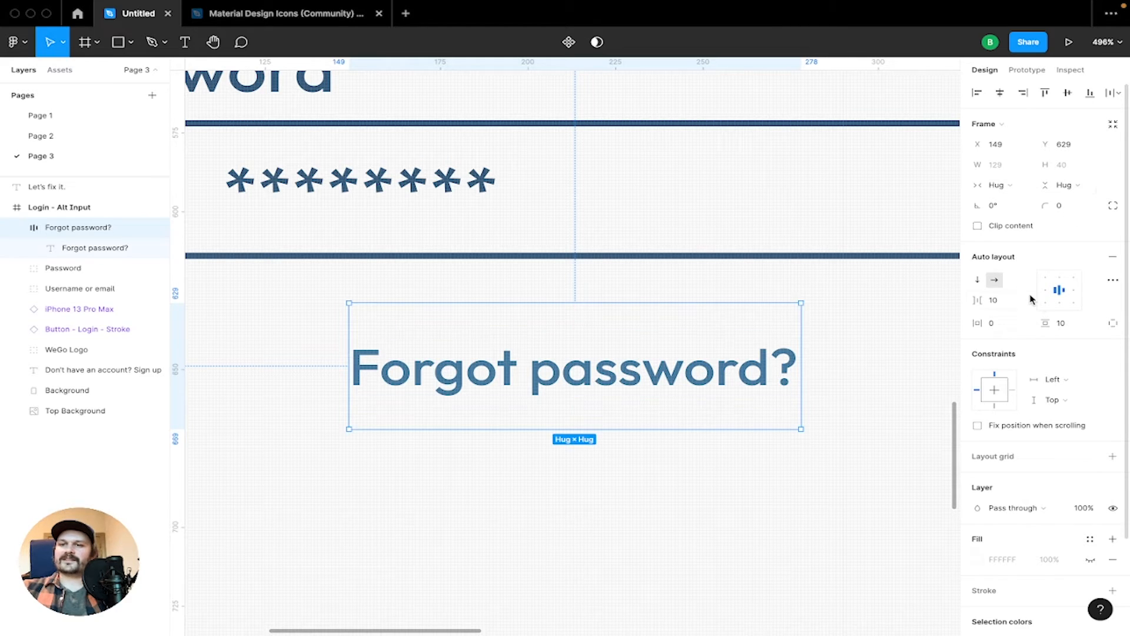
Try nearby vertical padding values on the Forgot password? frame, going up to 16
left_click(1066, 325)
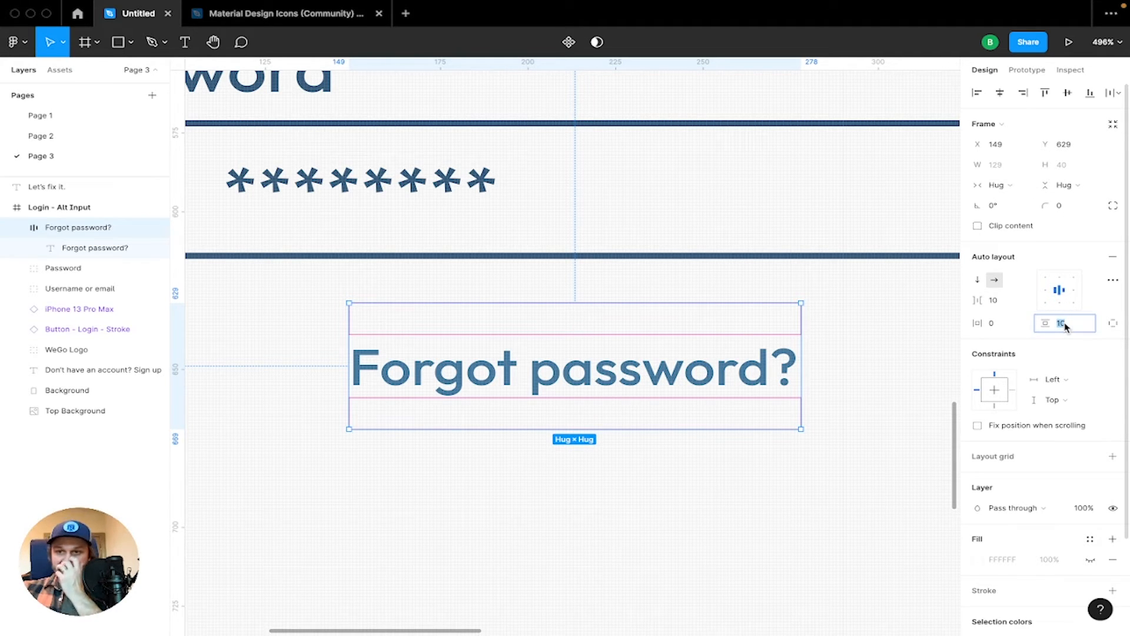
key("Up")
key("Up")
key("Up")
key("Down")
key("Down")
key("Down")
key("Down")
key("Up")
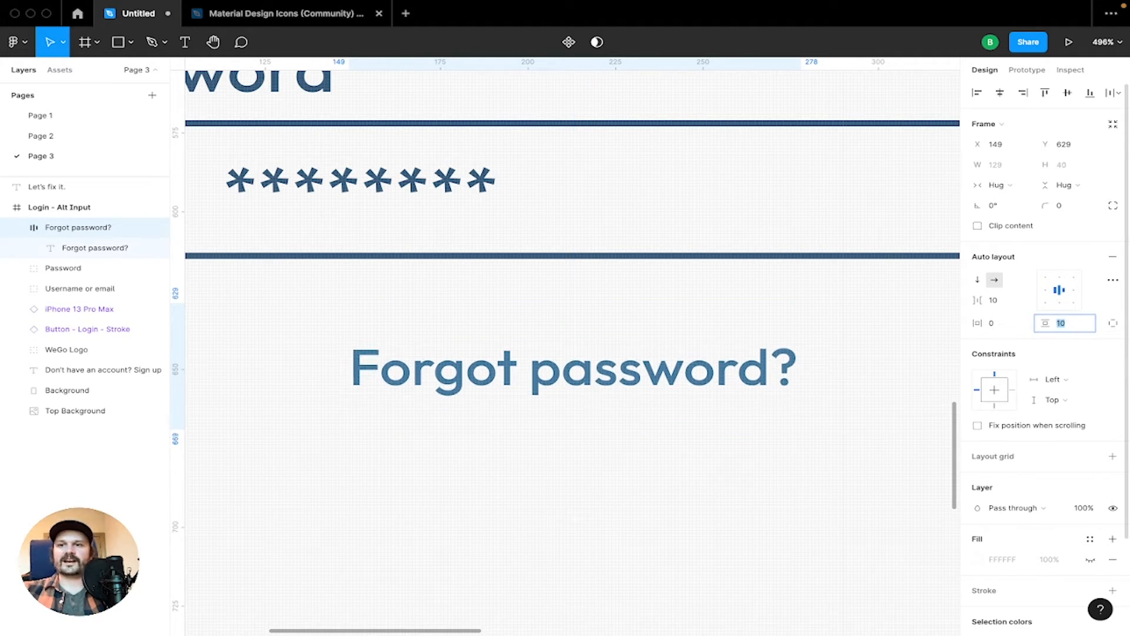
key("Up")
key("Up")
key("Up")
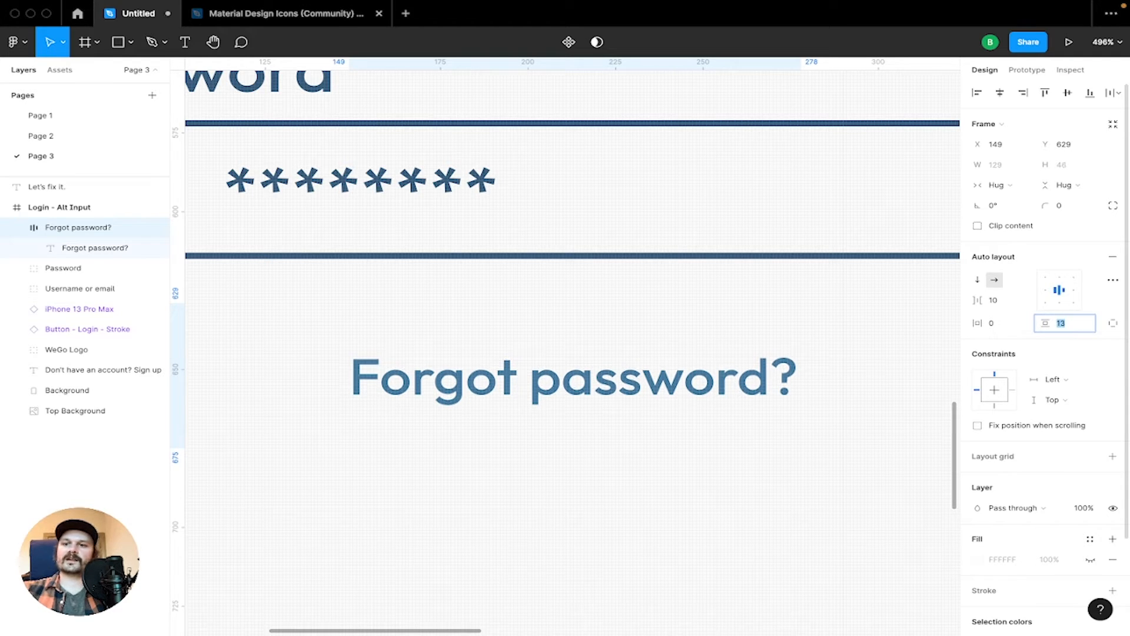
key("Up")
key("Up")
key("Up")
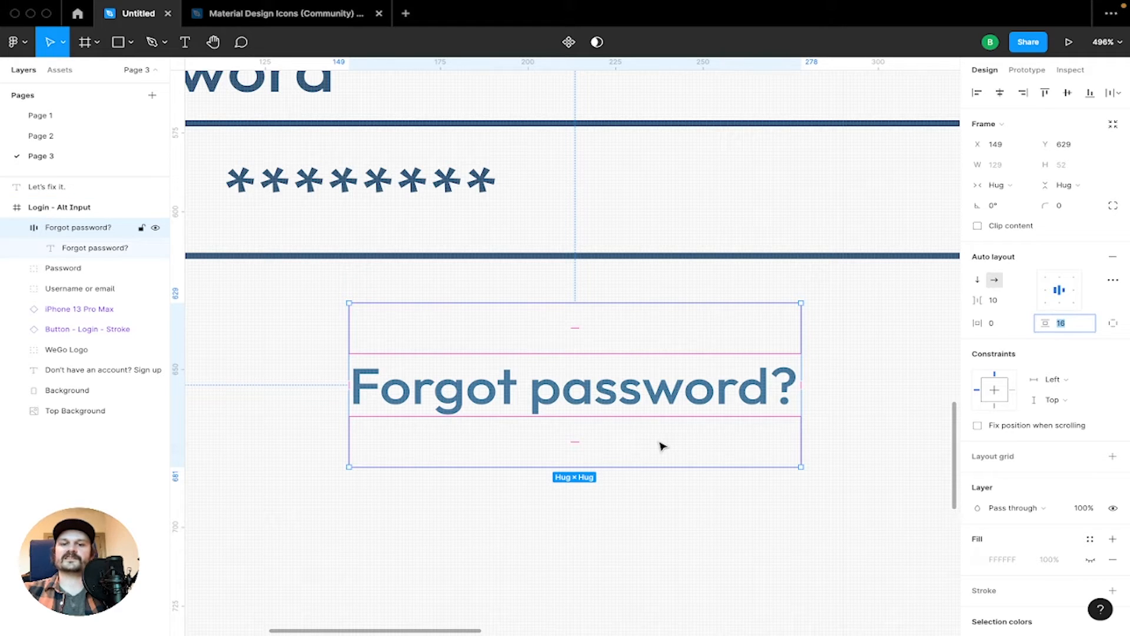
mouse_move(575, 442)
left_mouse_down()
mouse_move(582, 390)
mouse_move(578, 446)
left_mouse_up()
key("super+z")
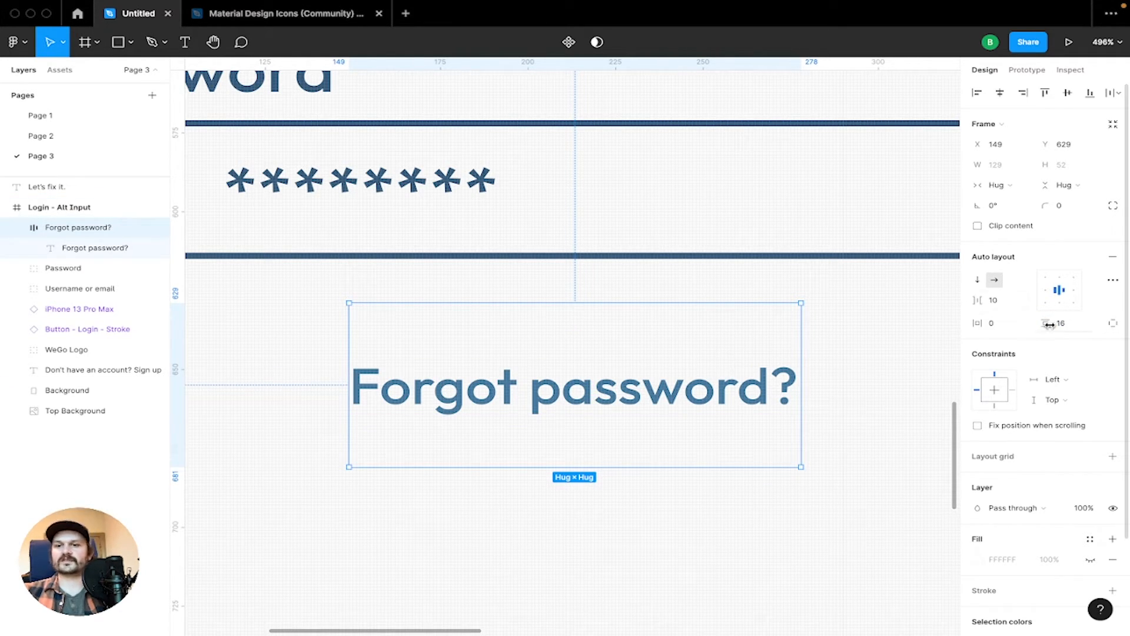
Set the Forgot password? frame's vertical padding to 12
left_click(1071, 325)
key("Down")
key("Down")
key("Down")
key("Down")
key("Down")
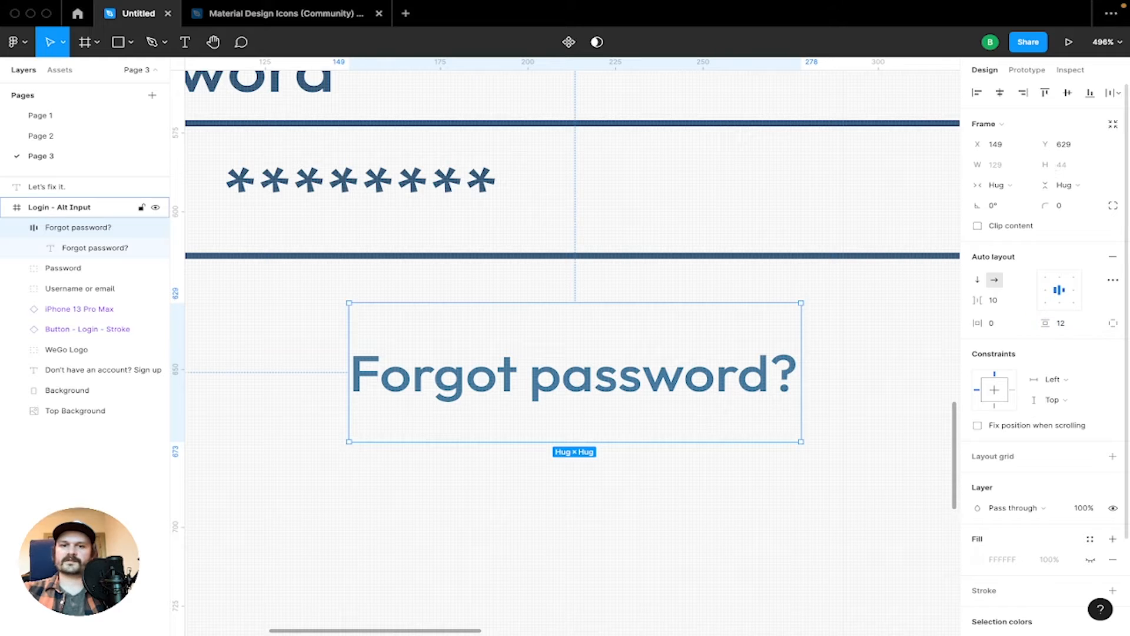
key("Escape")
Move the Forgot password? frame up to Y 621, closer to the password input
left_click(658, 379)
left_click_drag(657, 380, 661, 355)
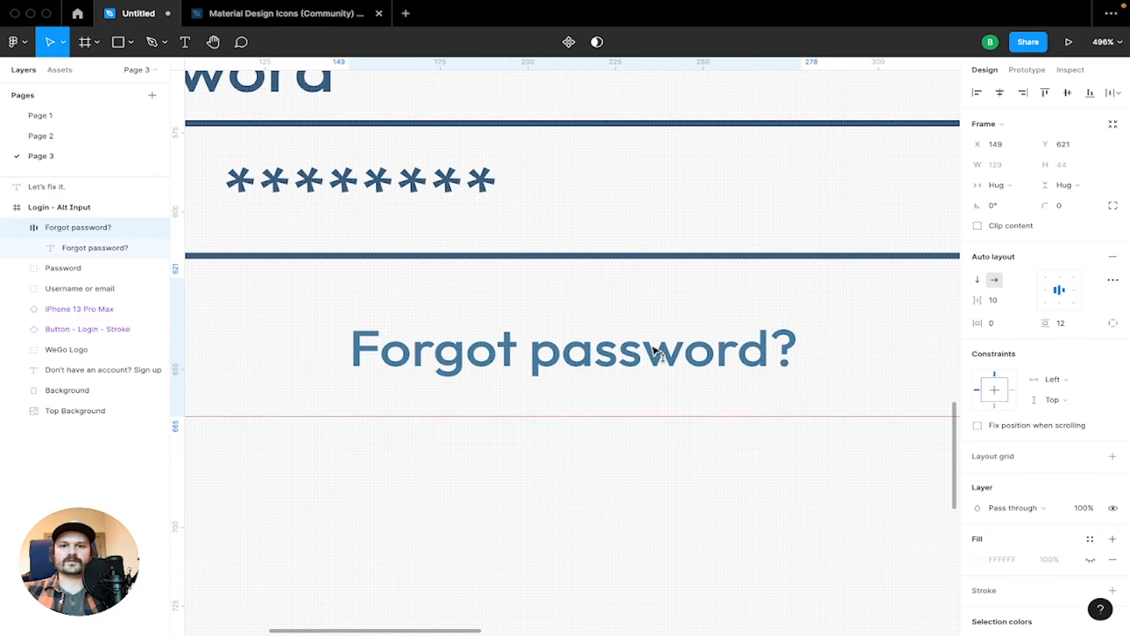
key("Escape")
Detach the text style from the Login button's label and change its font to Outfit
key("shift+2")
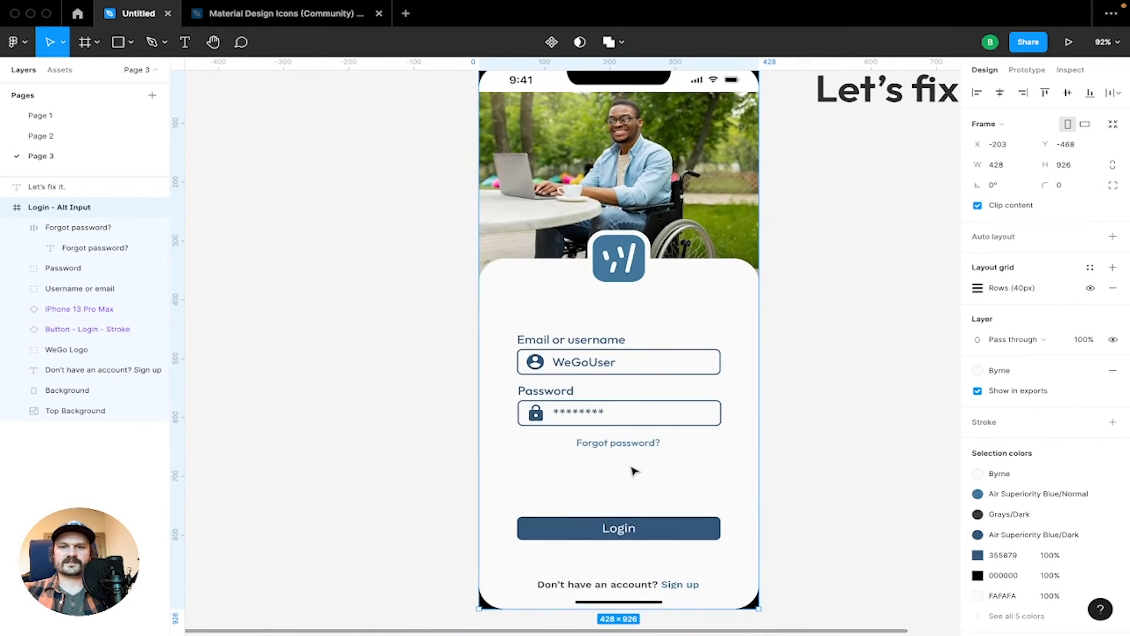
scroll(635, 471, "up", 5)
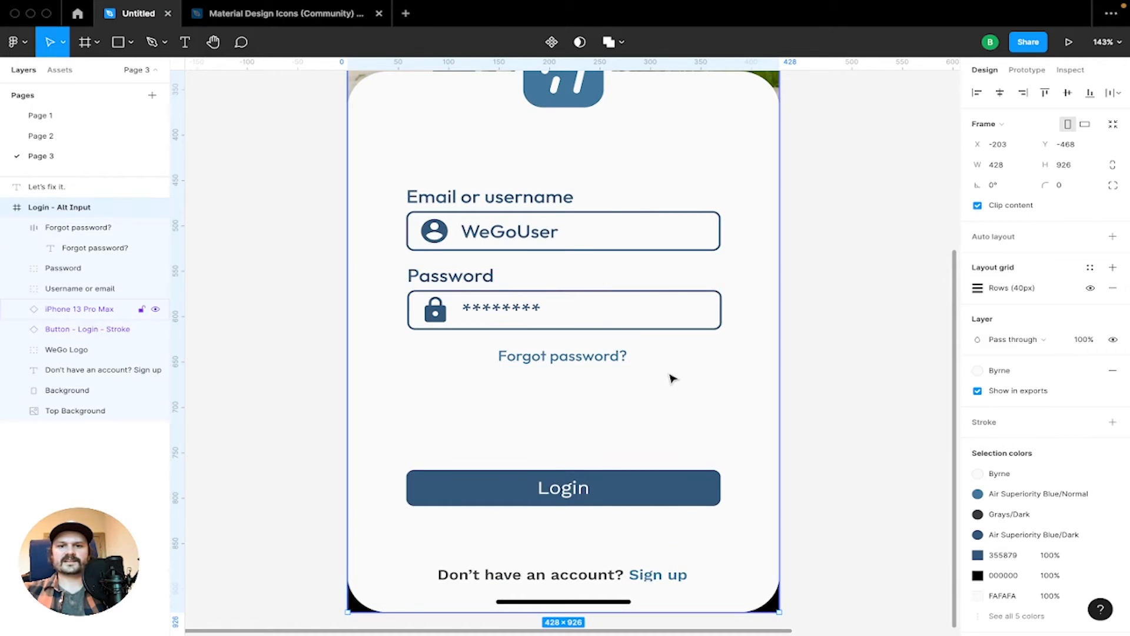
scroll(671, 379, "down", 3)
double_click(550, 412)
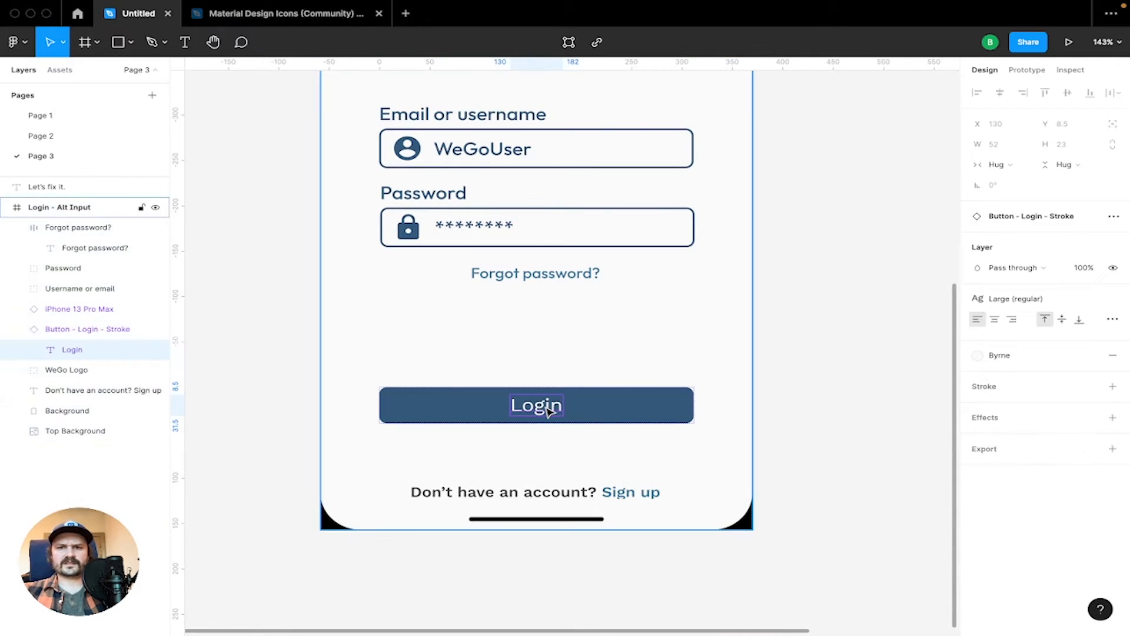
left_click(1114, 298)
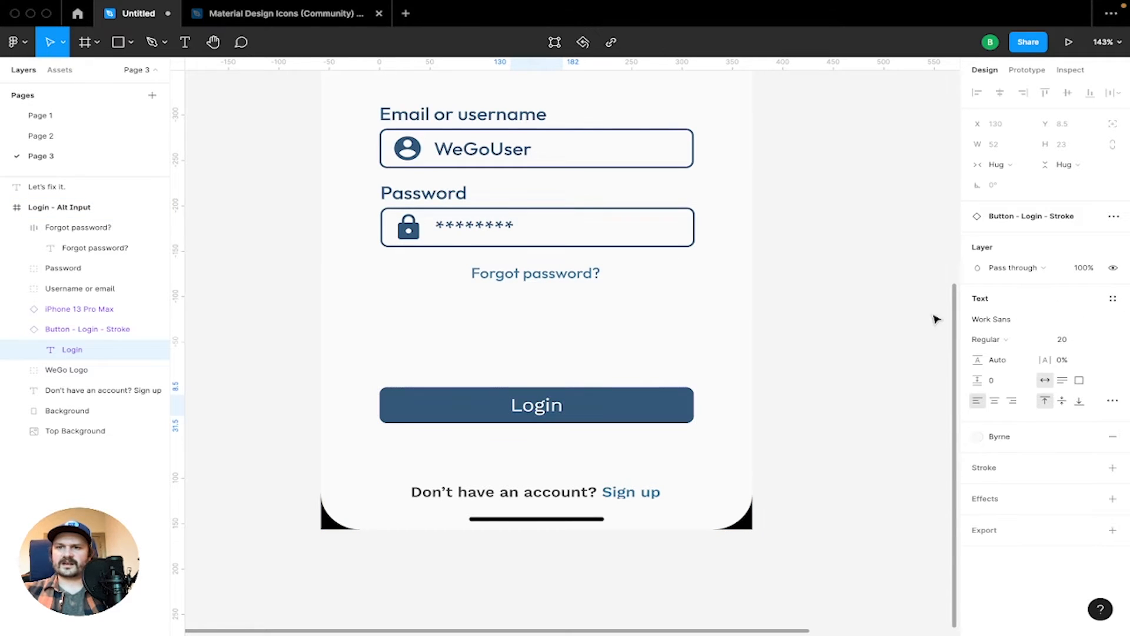
left_click(1007, 323)
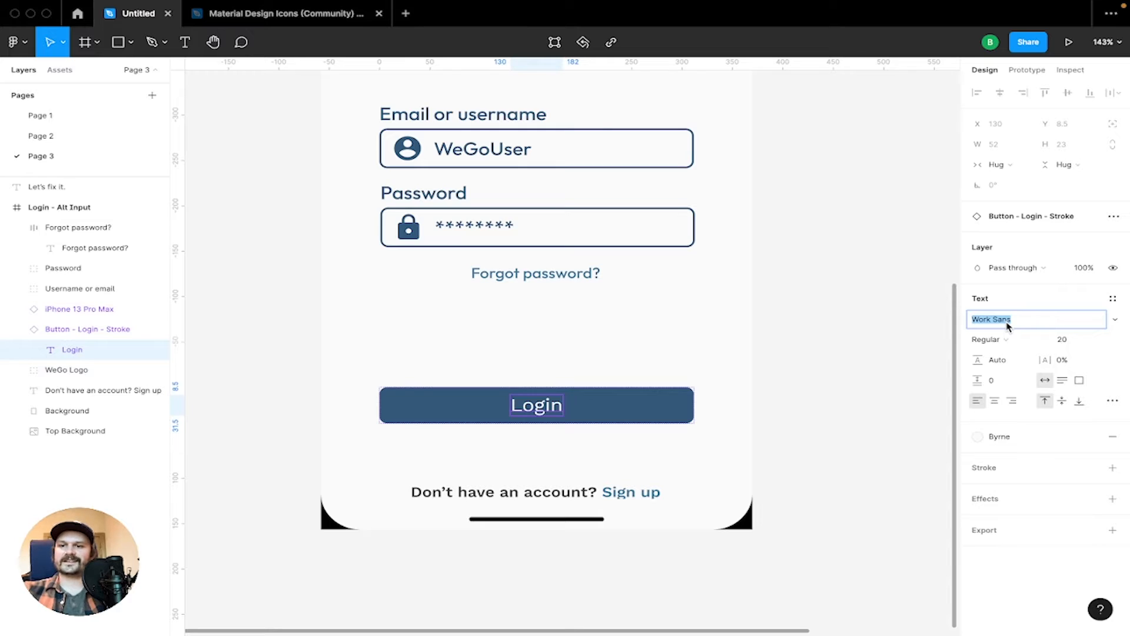
type("Outfit")
key("Return")
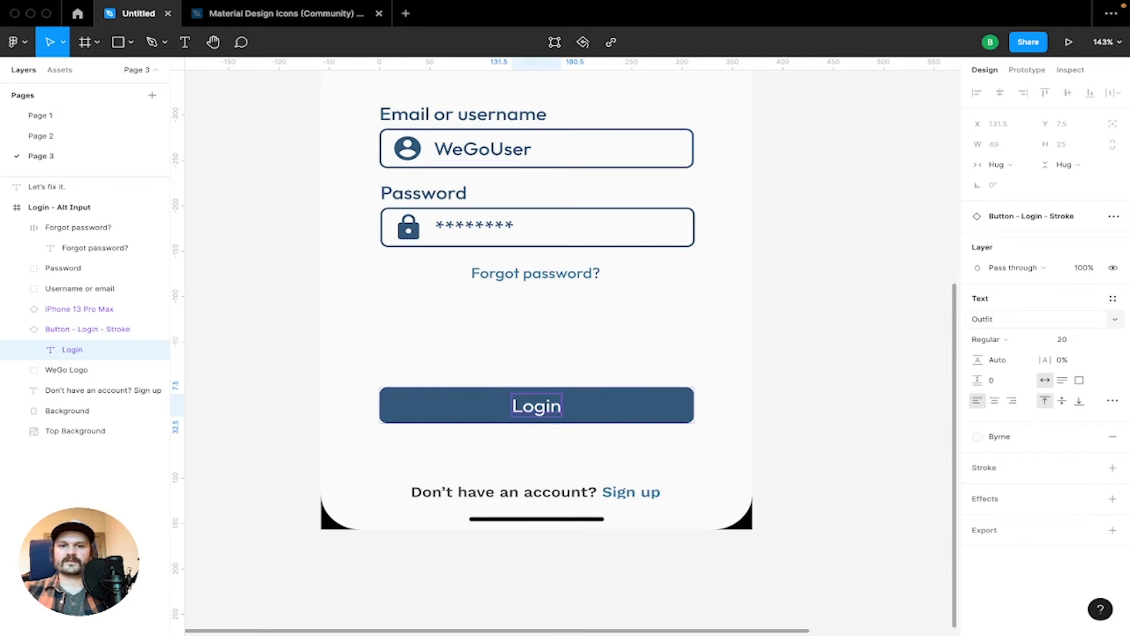
left_click(836, 357)
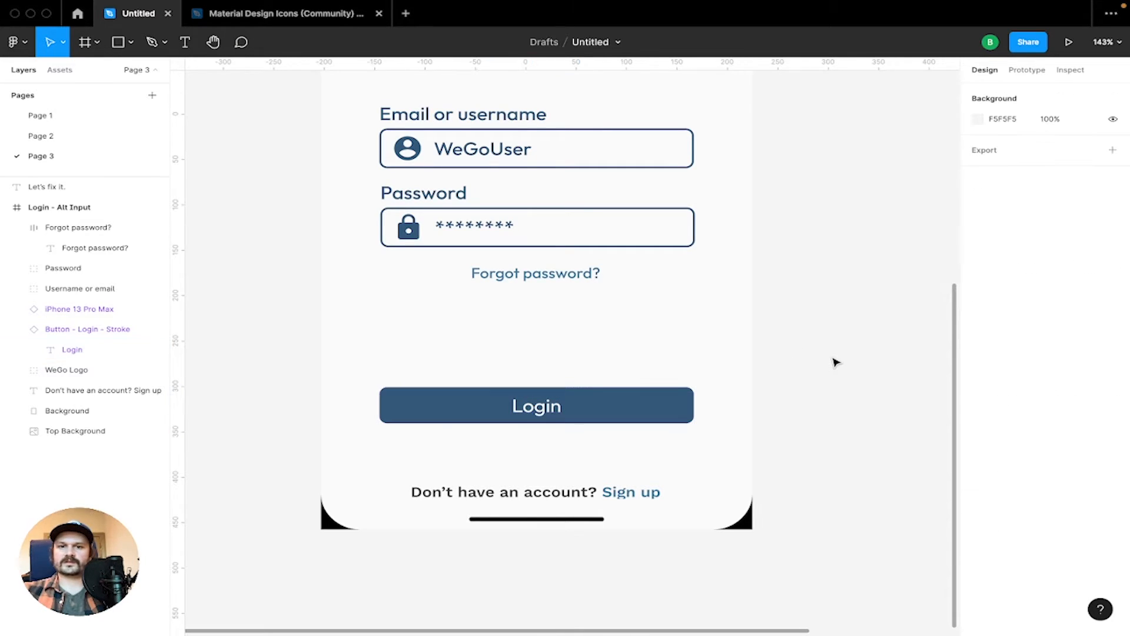
Try the Medium, Regular and SemiBold font weights on the Login button's label
double_click(541, 406)
left_click(1022, 340)
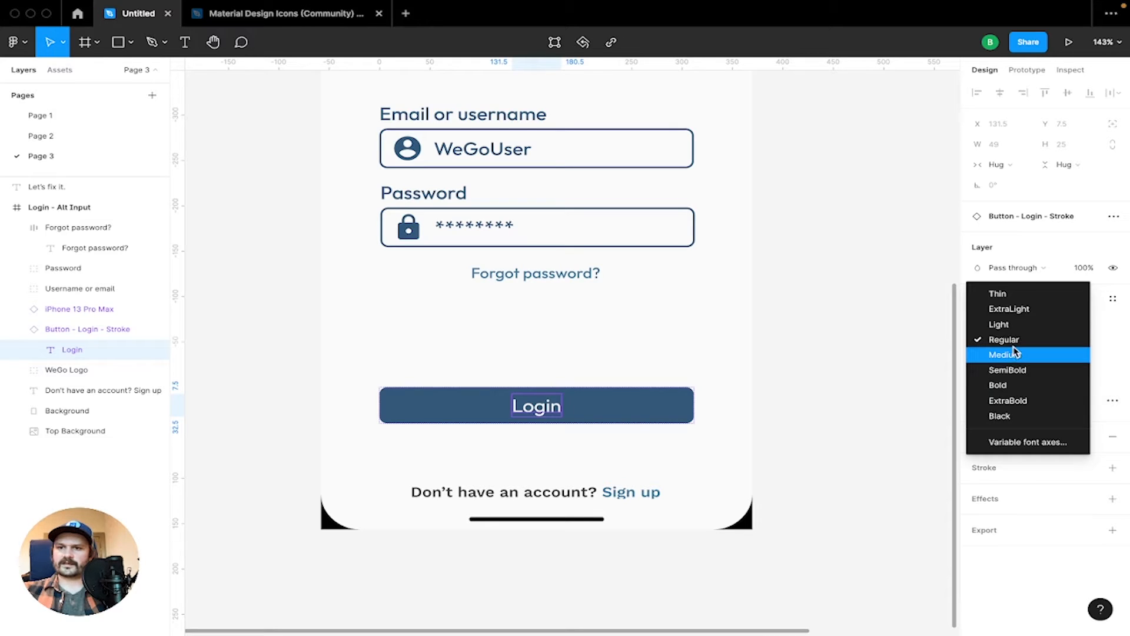
left_click(1015, 354)
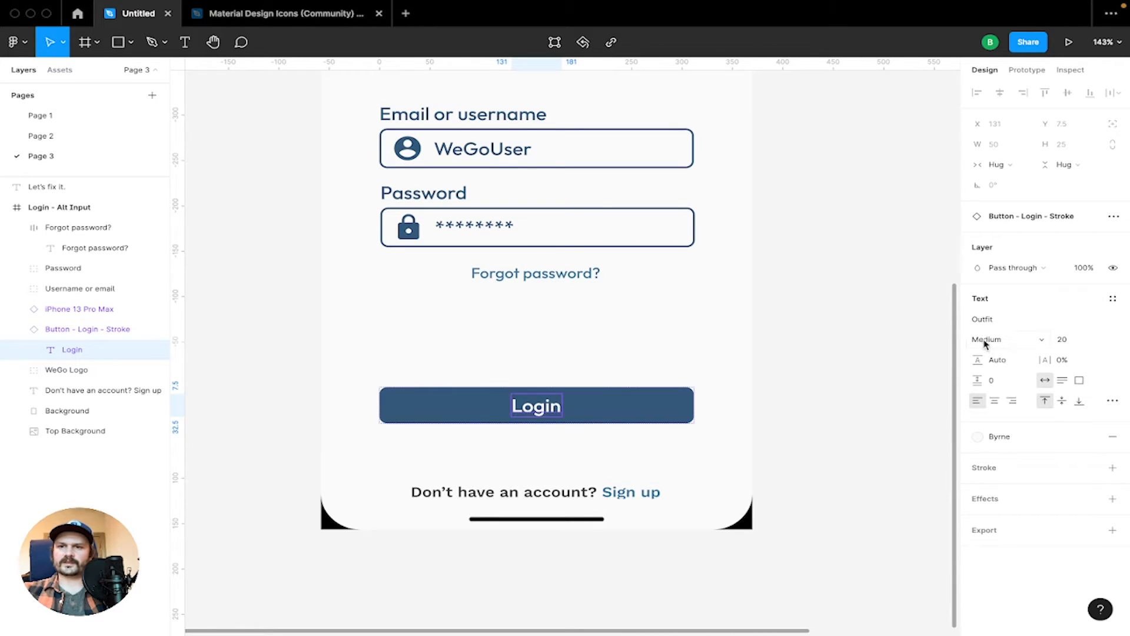
left_click(1002, 340)
left_click(1003, 325)
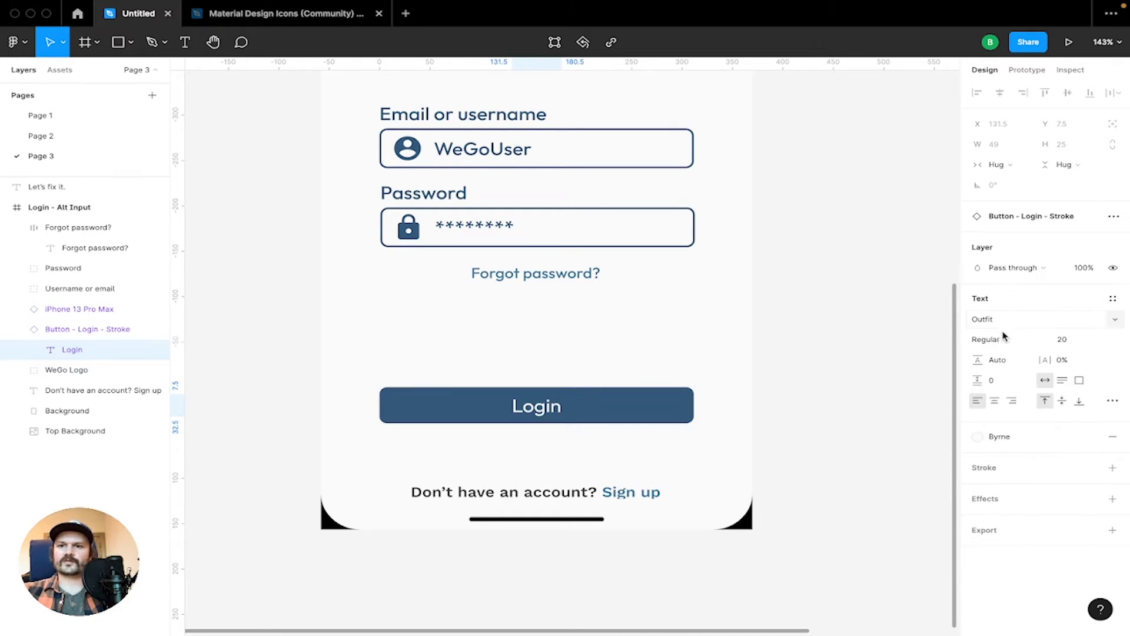
left_click(1001, 340)
left_click(1005, 369)
left_click(1001, 341)
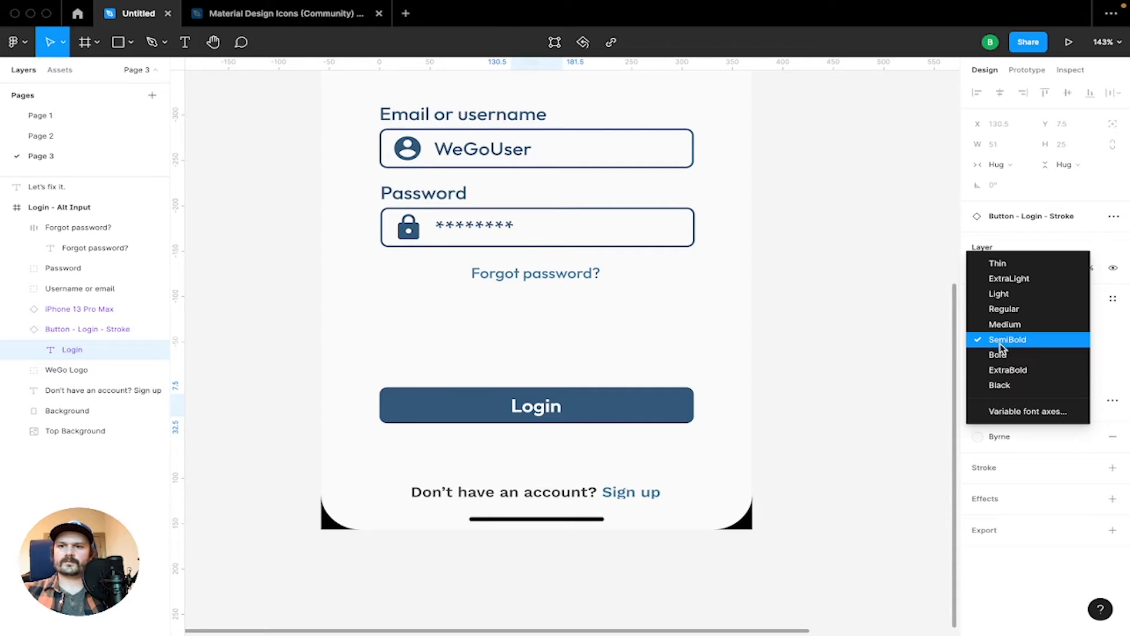
left_click(996, 328)
left_click(995, 334)
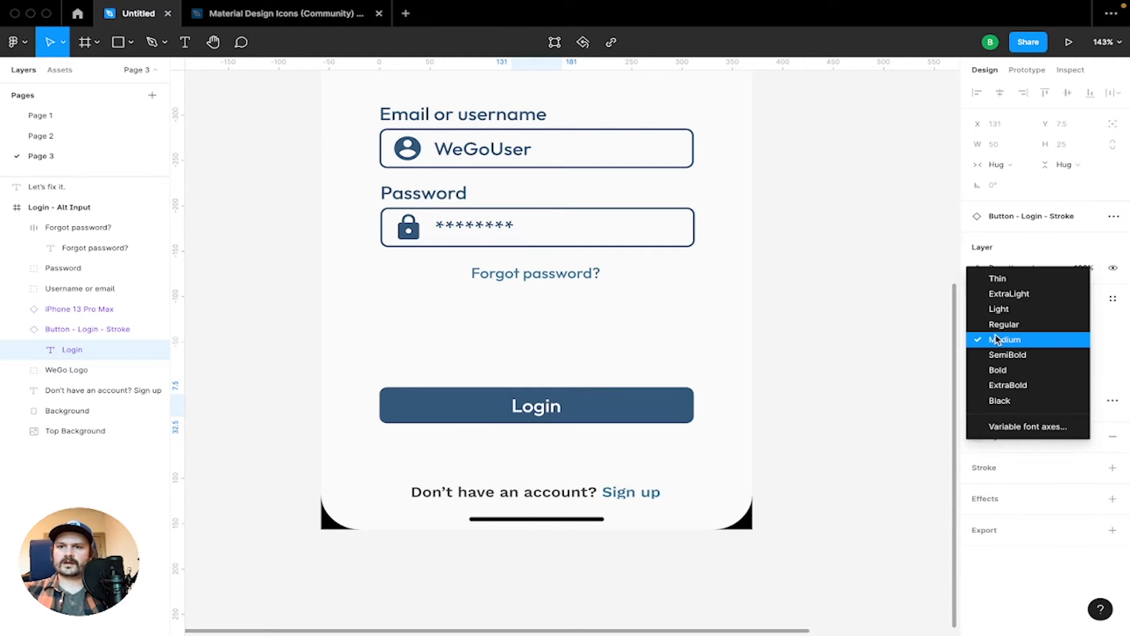
left_click(997, 340)
left_click(992, 340)
left_click(880, 375)
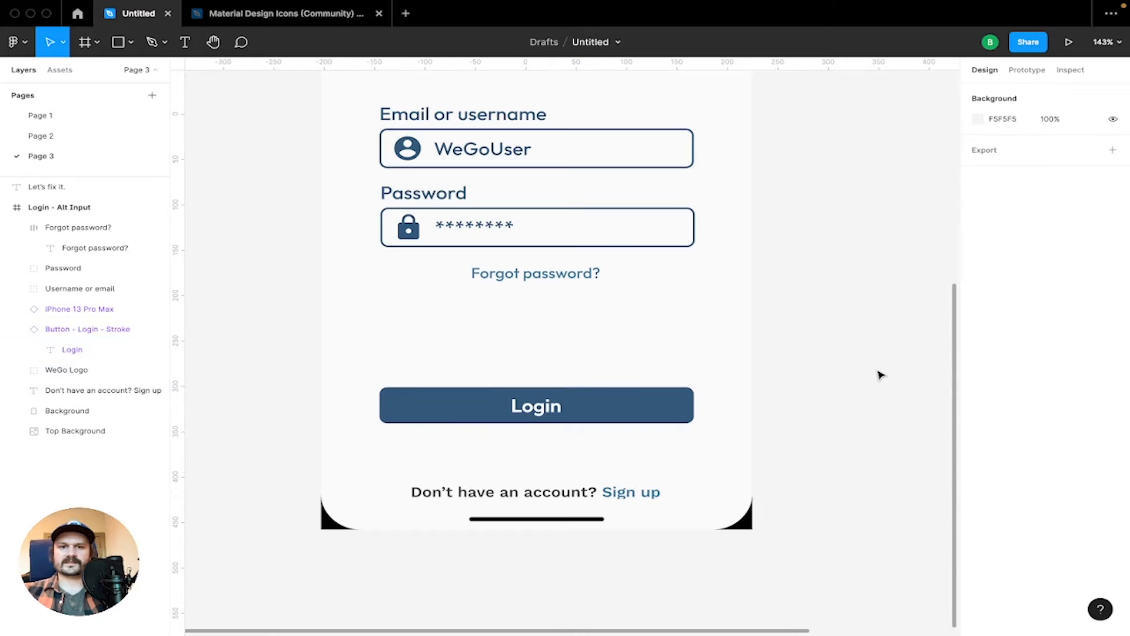
Set the Login button label's font weight to Bold
scroll(880, 375, "up", 3)
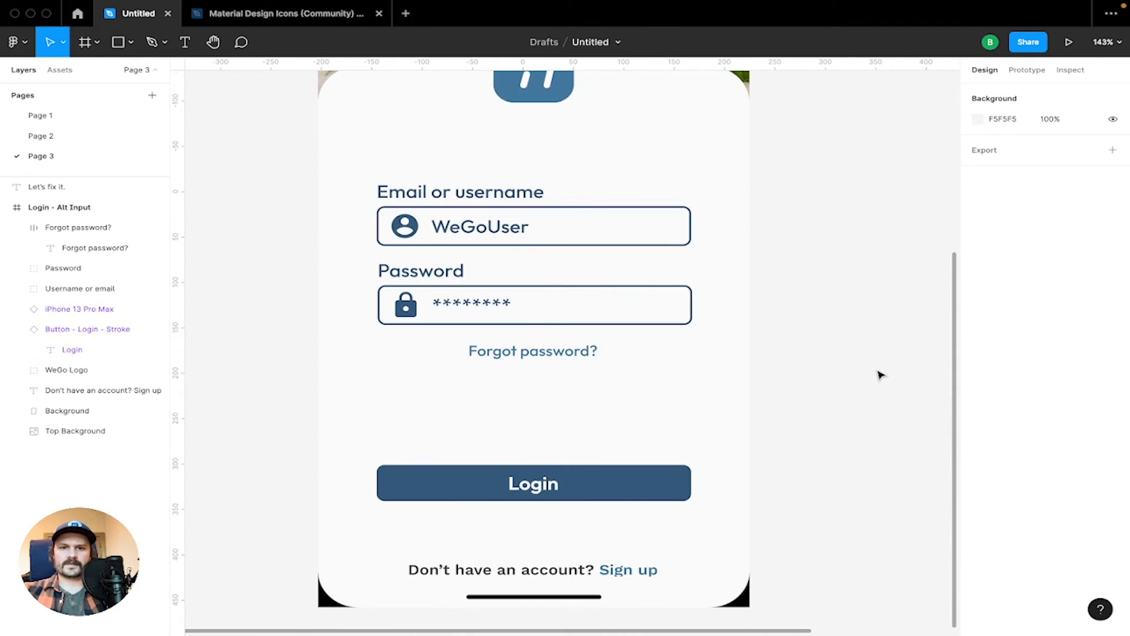
scroll(880, 375, "down", 5)
scroll(880, 376, "up", 3)
double_click(571, 471)
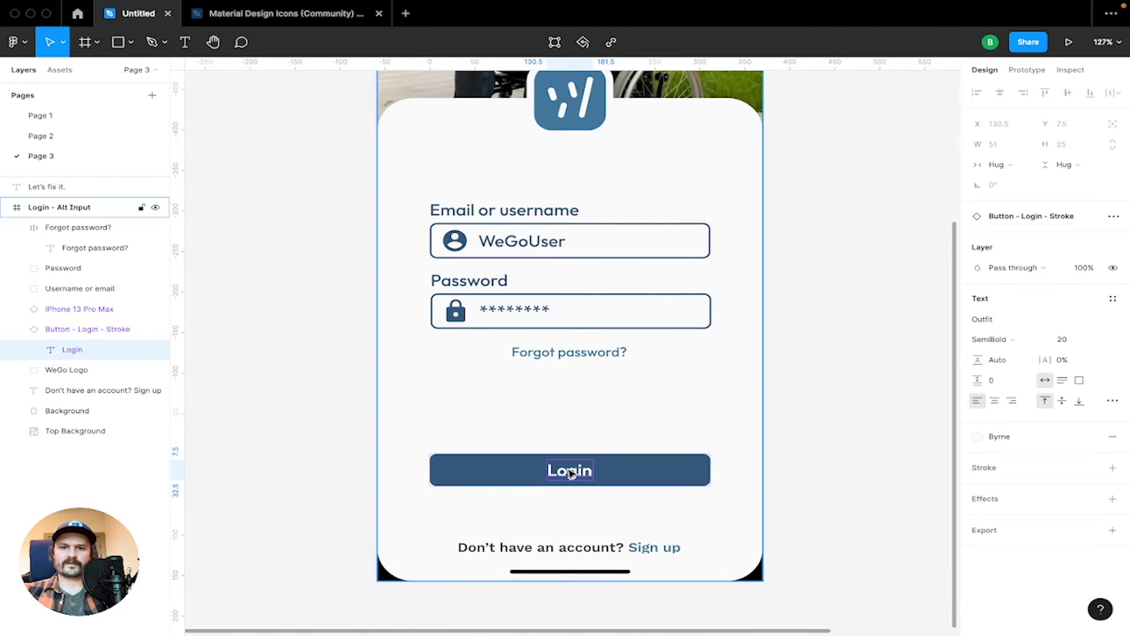
left_click(991, 340)
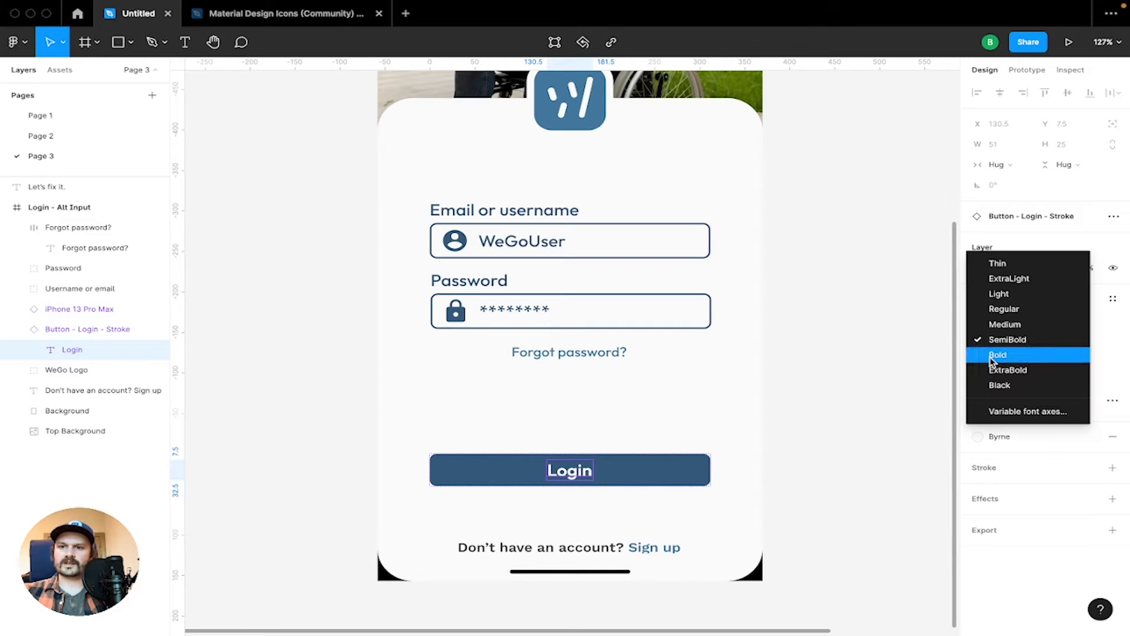
left_click(995, 353)
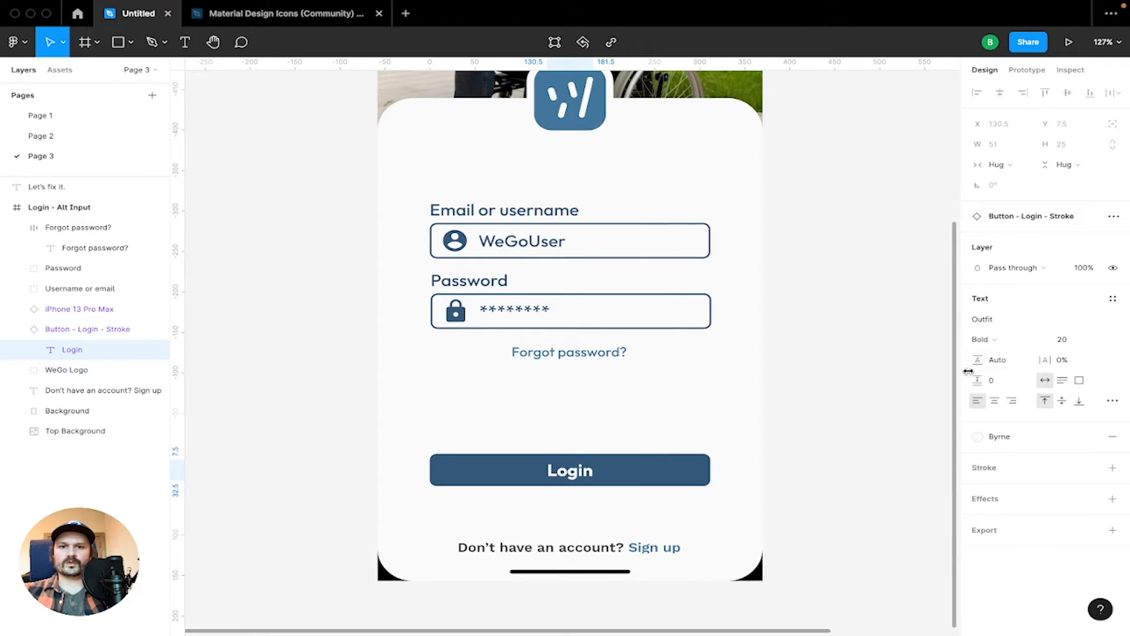
Change the Login button label's font weight to one step lighter than Bold
left_click(993, 343)
left_click(998, 324)
left_click(791, 435)
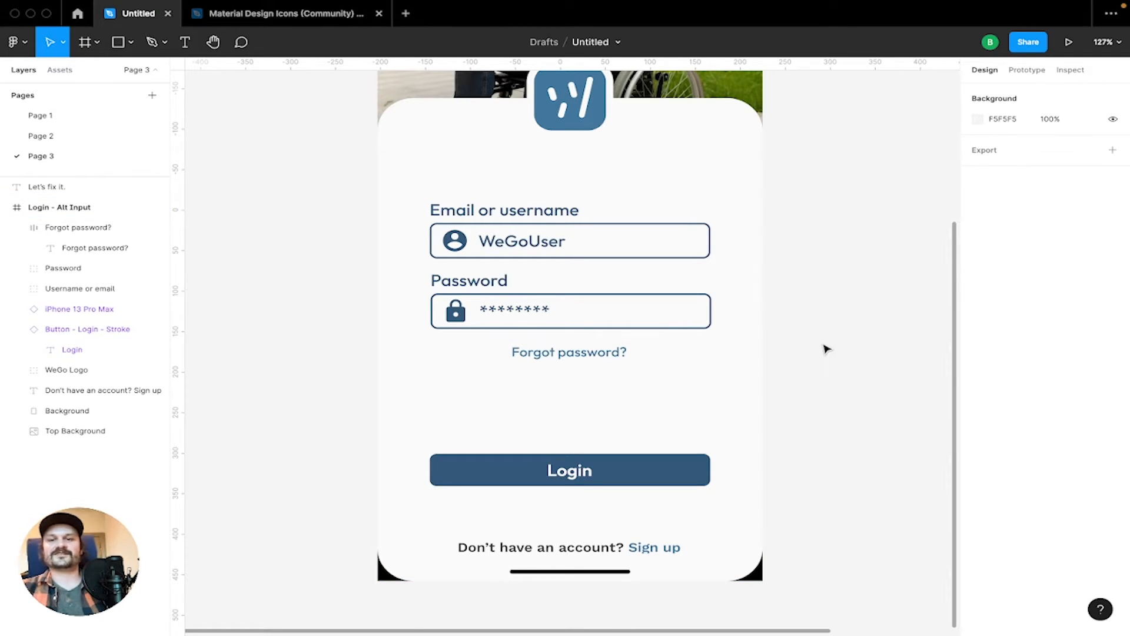
scroll(801, 313, "up", 5)
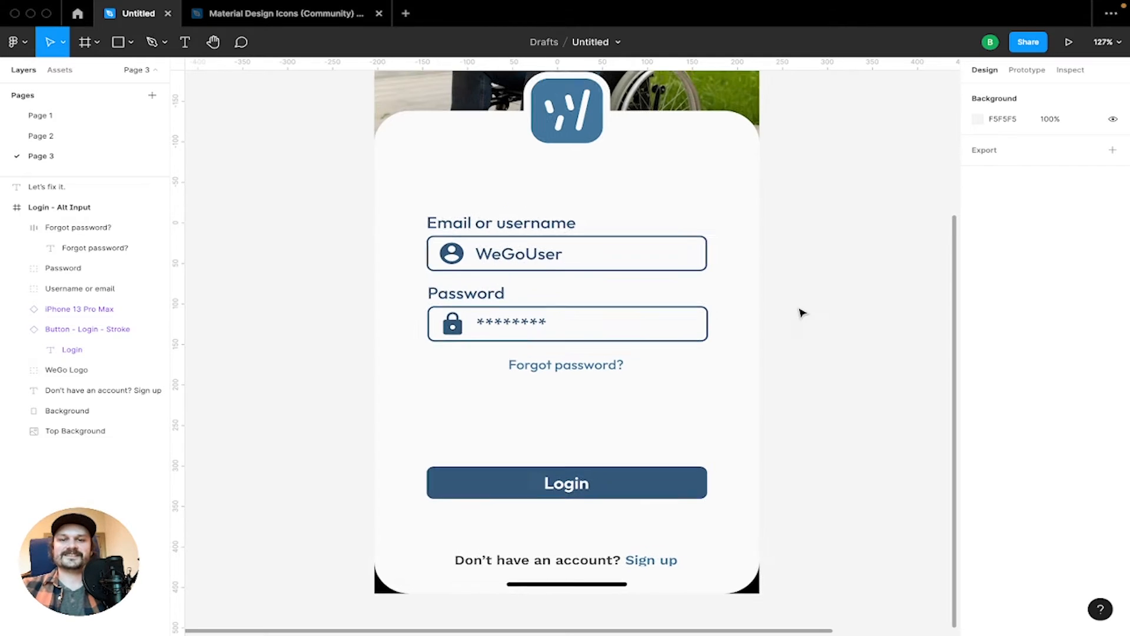
scroll(801, 312, "down", 4)
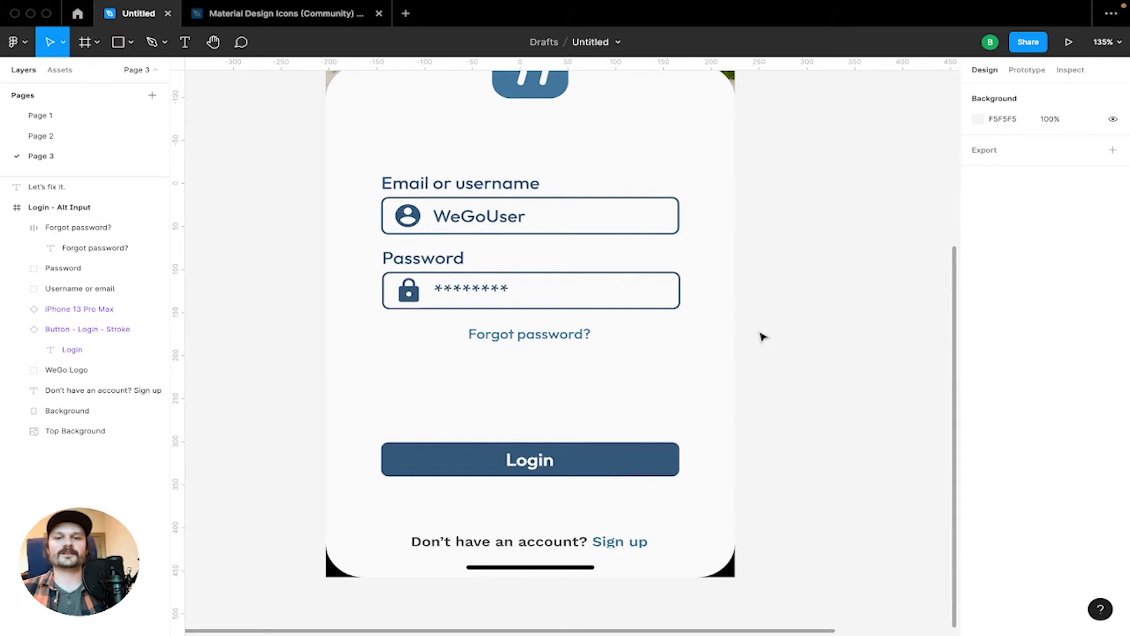
scroll(763, 337, "up", 12)
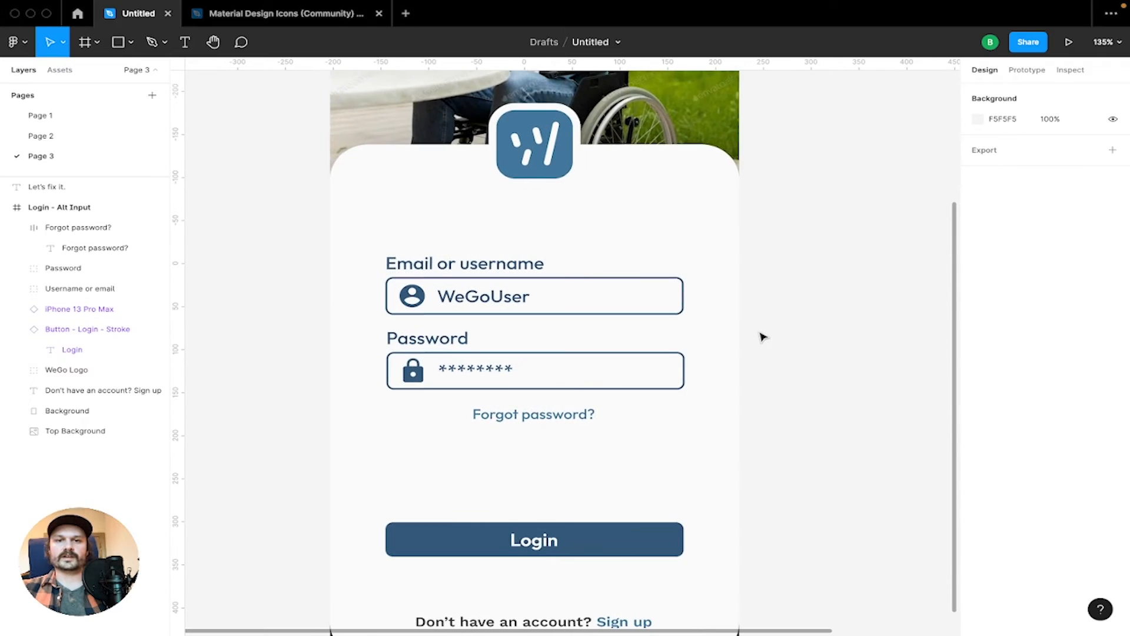
scroll(763, 337, "down", 6)
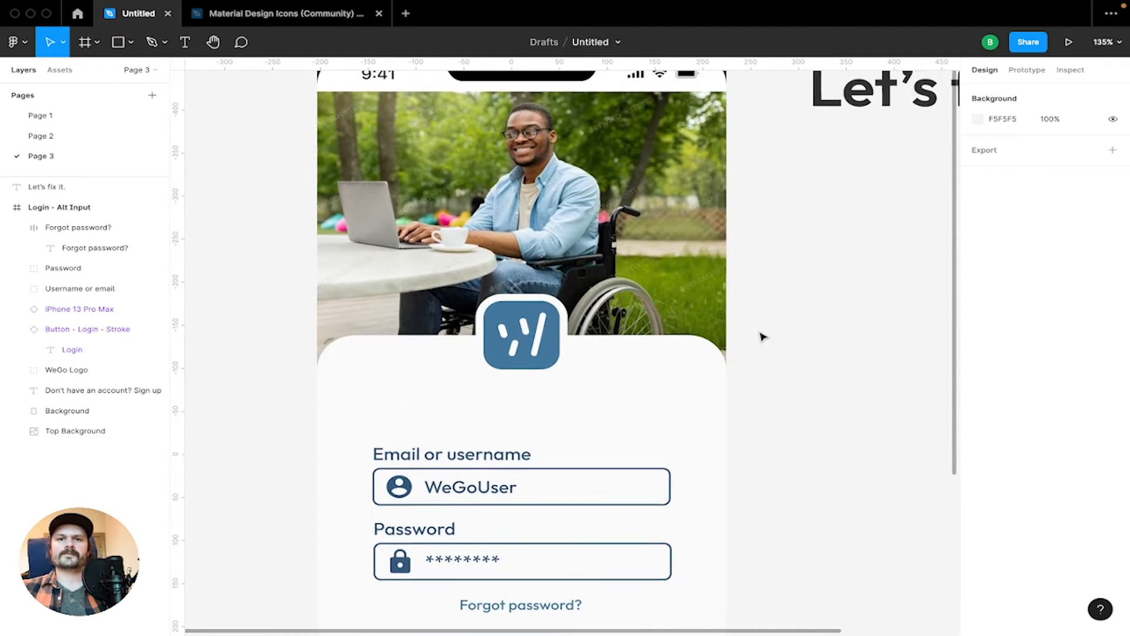
scroll(763, 337, "right", 4)
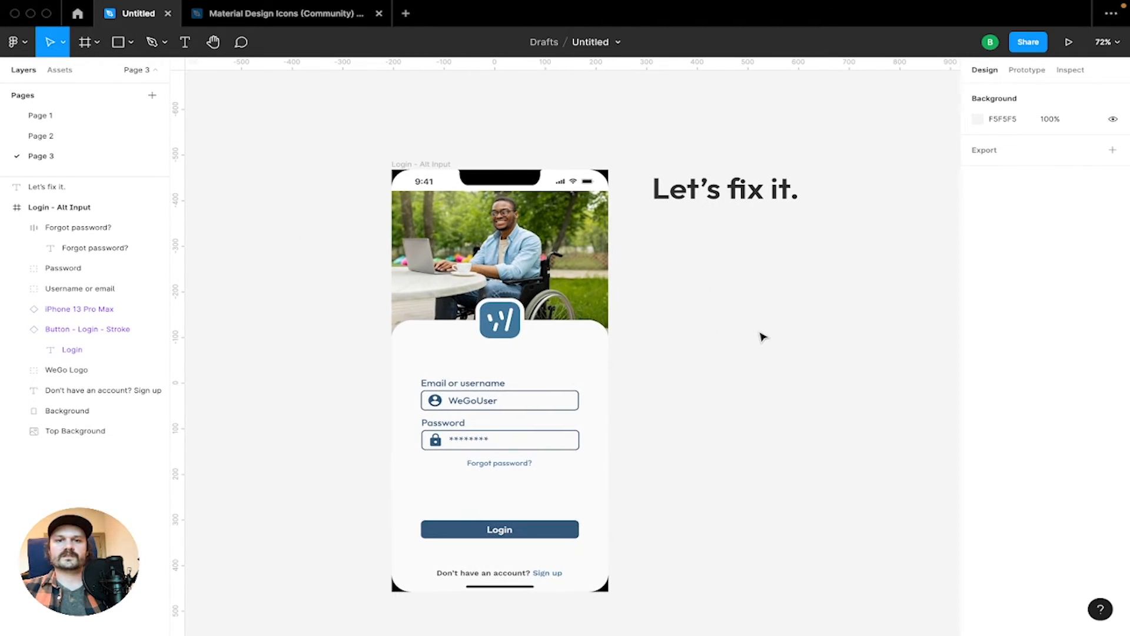
On Page 1, hide the four numbered annotation groups and place the Theme inconsistency group below Handedness in the layer order
left_click(60, 117)
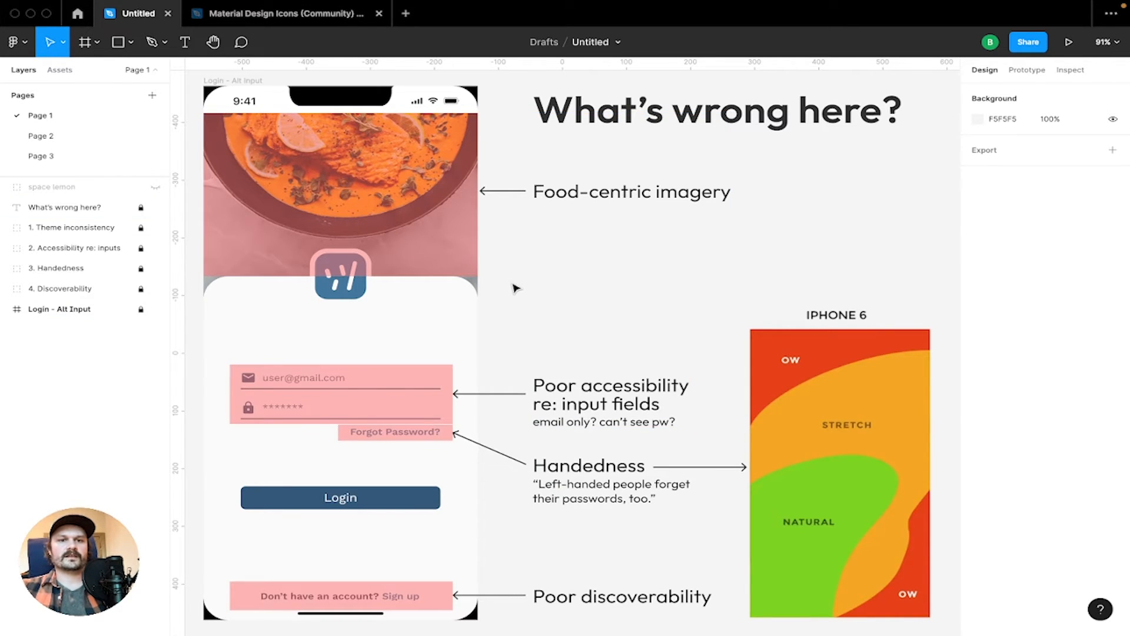
scroll(517, 288, "down", 3)
scroll(516, 288, "up", 3)
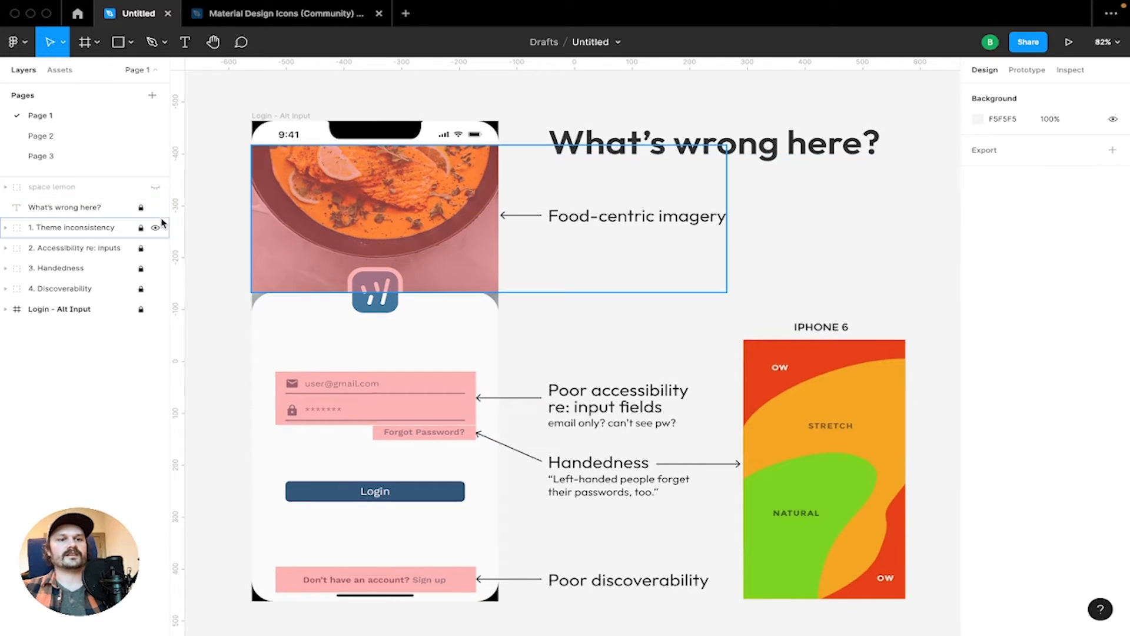
mouse_move(156, 229)
left_mouse_down()
mouse_move(160, 289)
mouse_move(157, 227)
left_mouse_up()
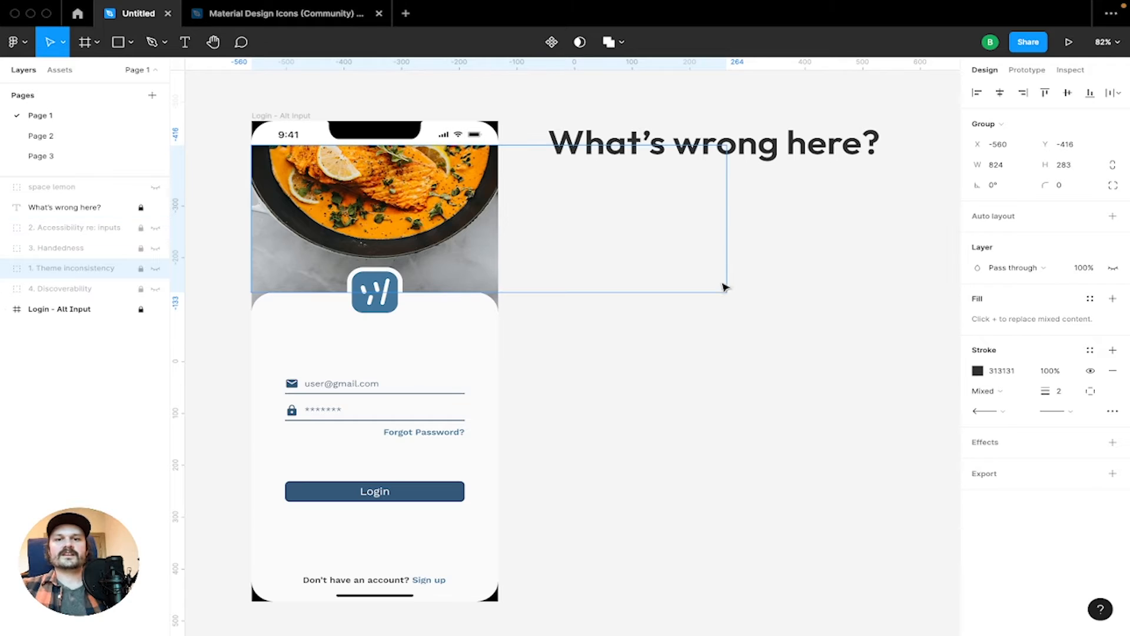
left_click(602, 96)
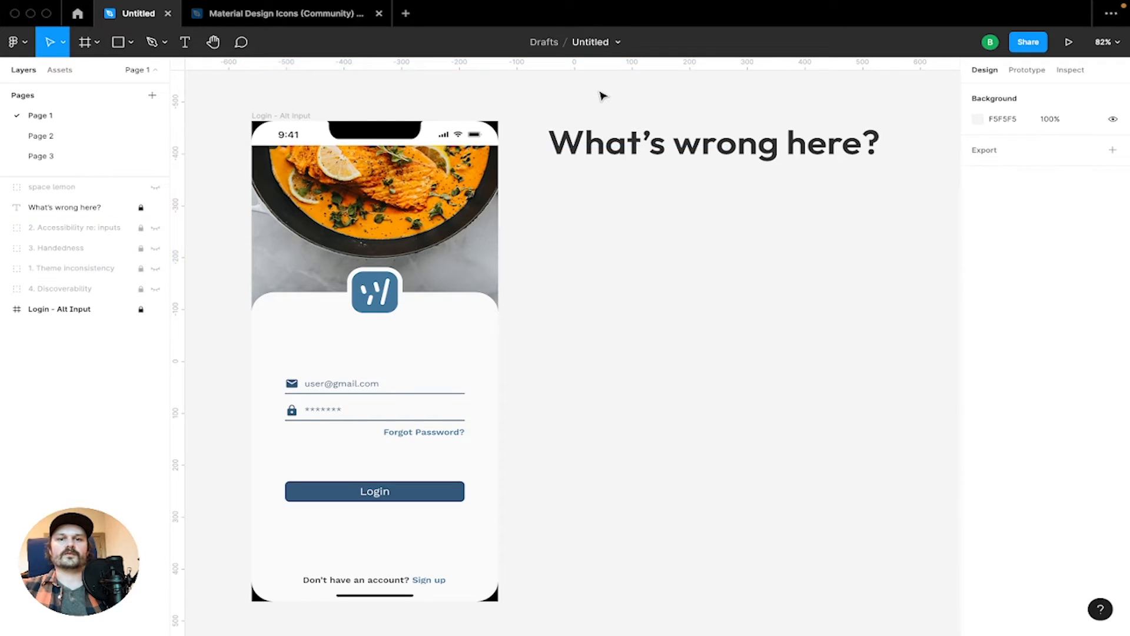
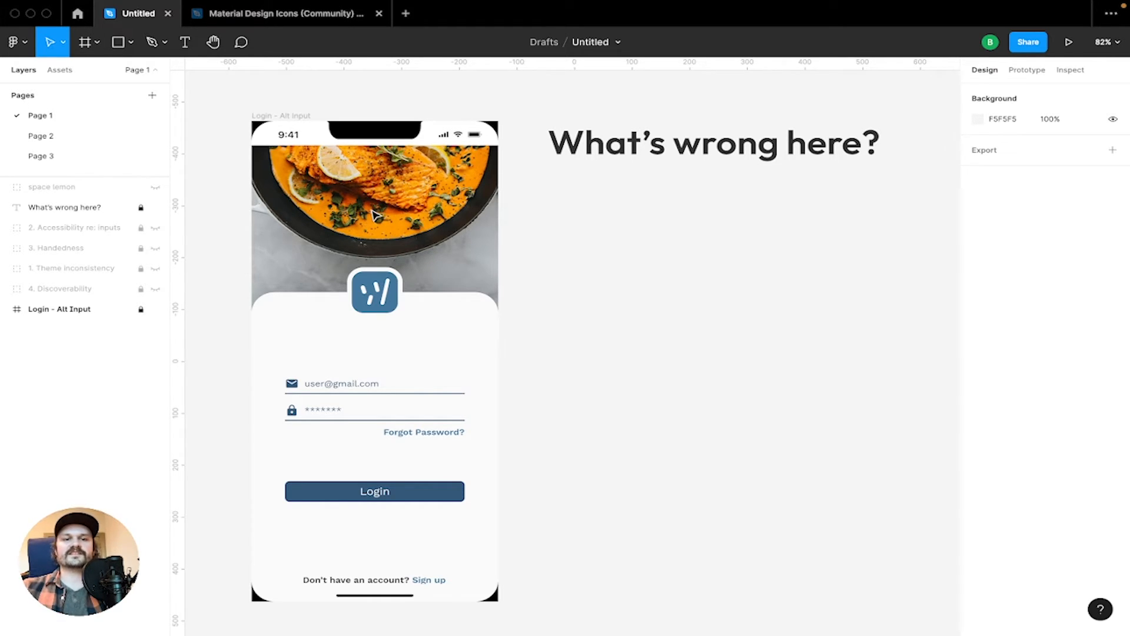
Show the Accessibility, Handedness, Theme inconsistency and Discoverability annotation groups on Page 1
left_click(155, 228)
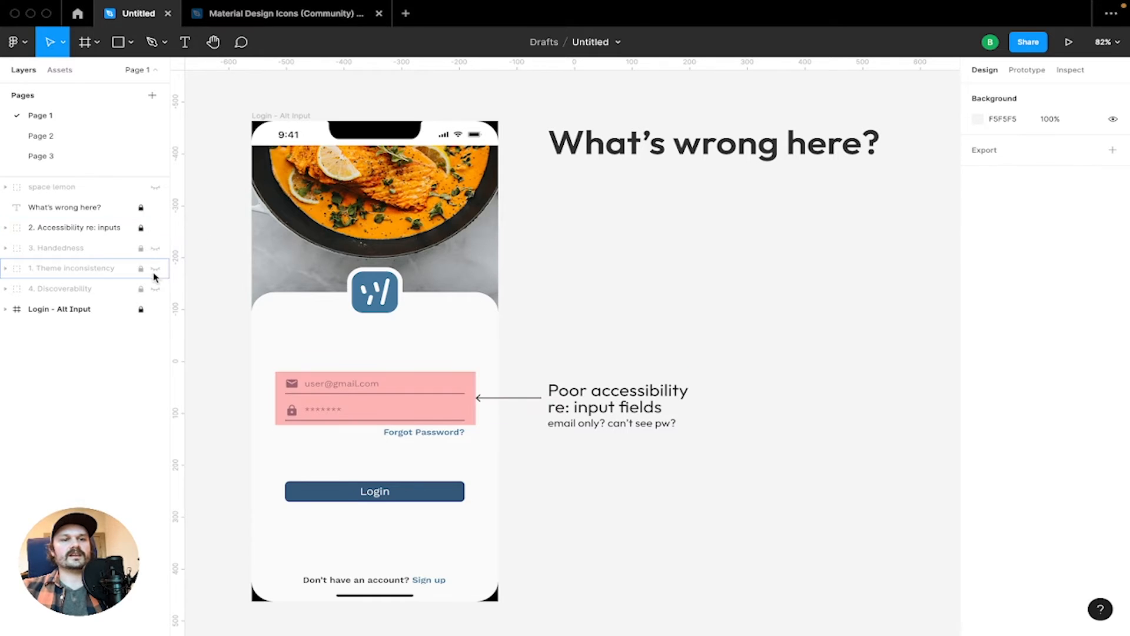
left_click(155, 249)
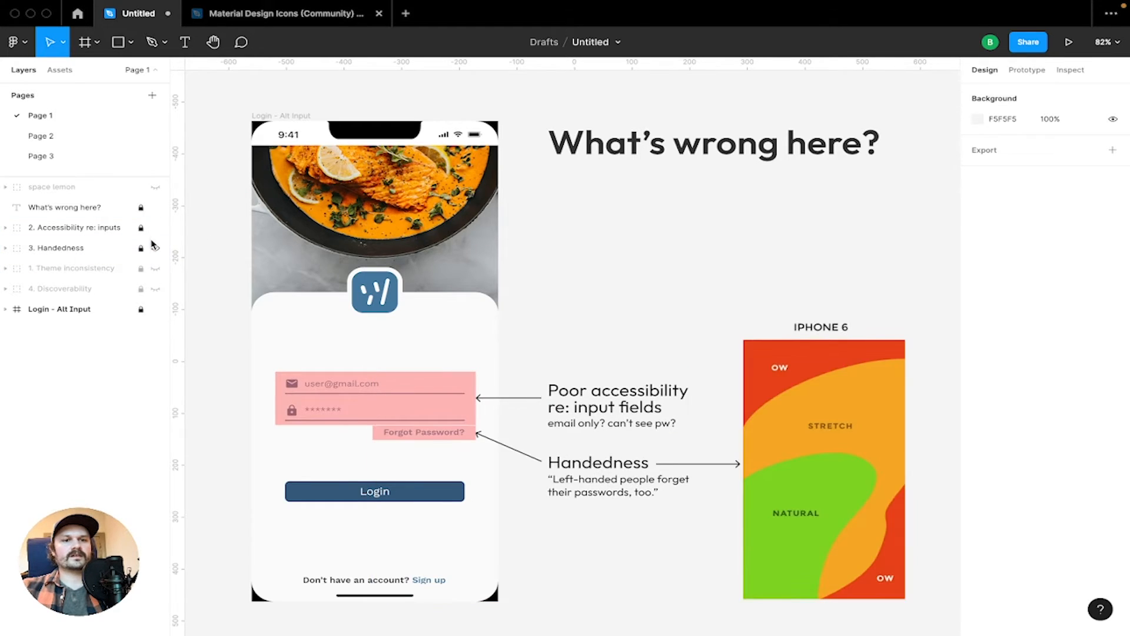
left_click(156, 268)
left_click(155, 288)
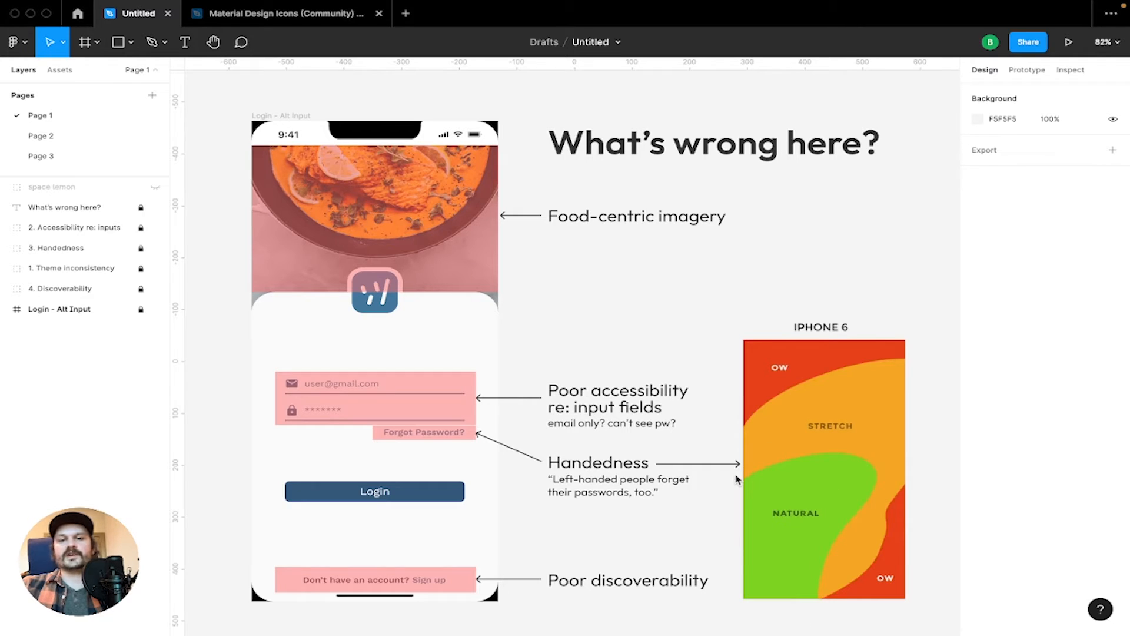
Look at the design quotes on Page 2 and return to Page 3 to review the whole redesigned login screen
left_click(41, 136)
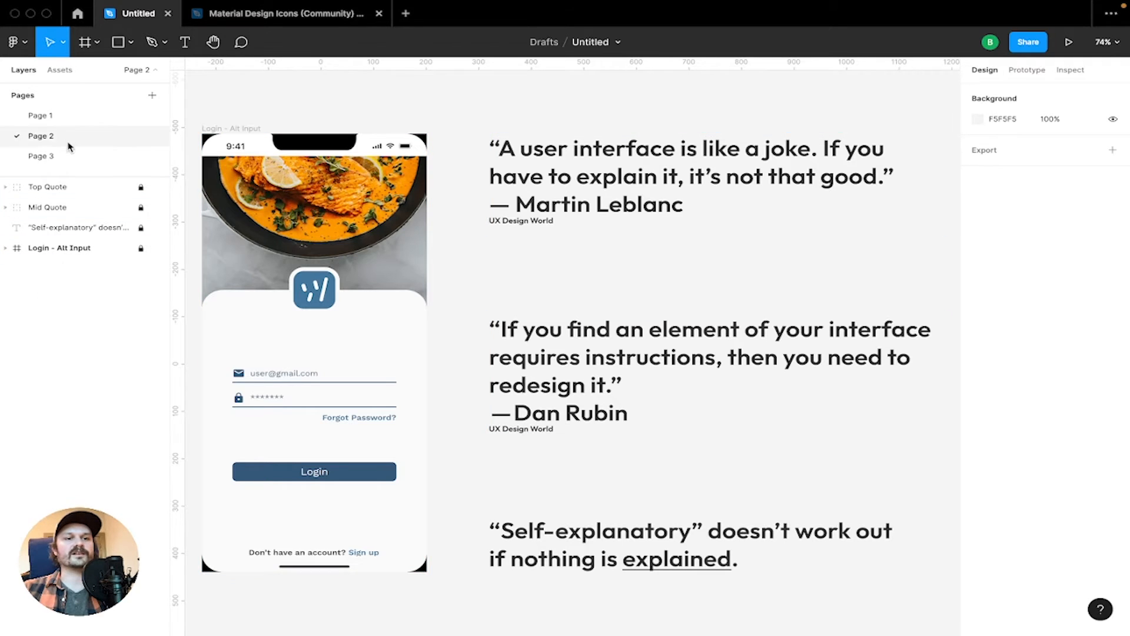
left_click(54, 156)
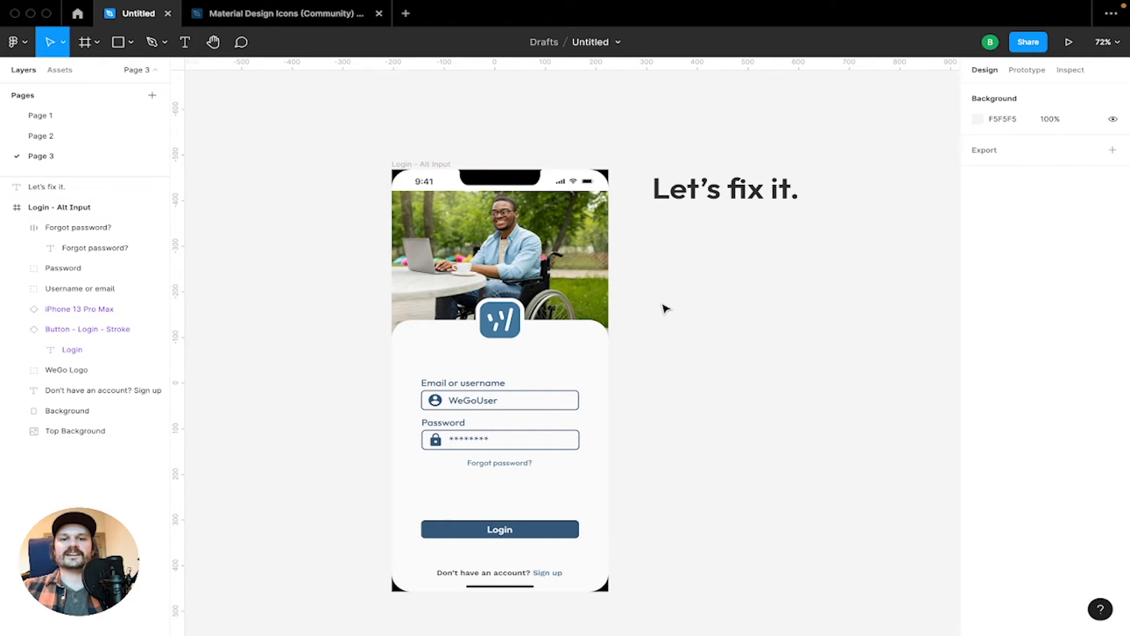
scroll(664, 308, "right", 4)
scroll(664, 308, "down", 2)
scroll(664, 307, "up", 3)
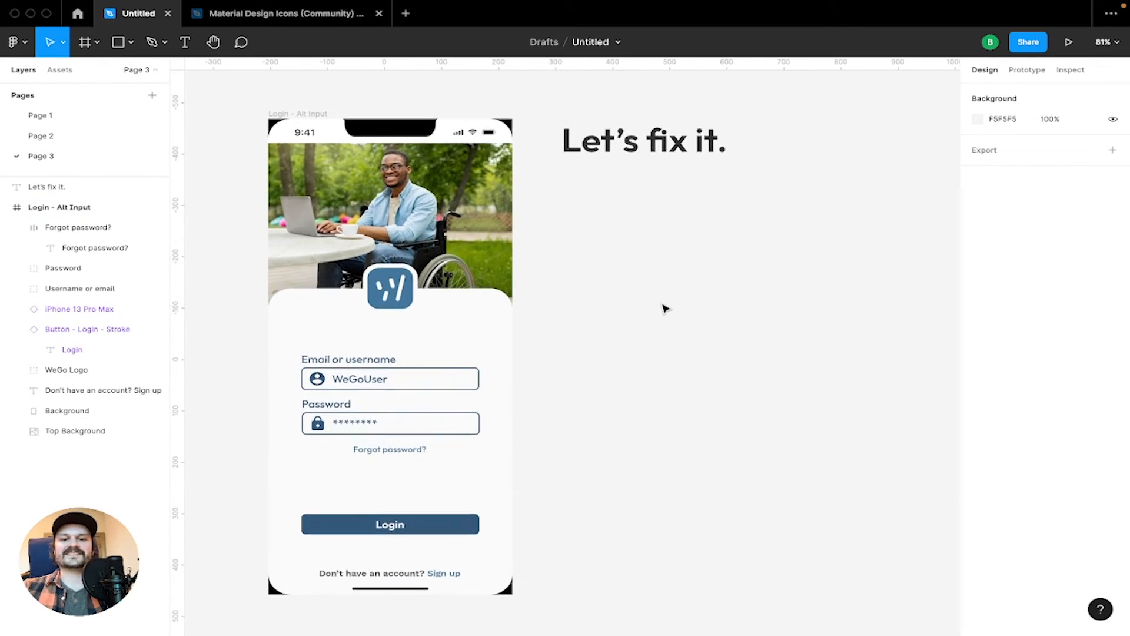
scroll(664, 308, "up", 3)
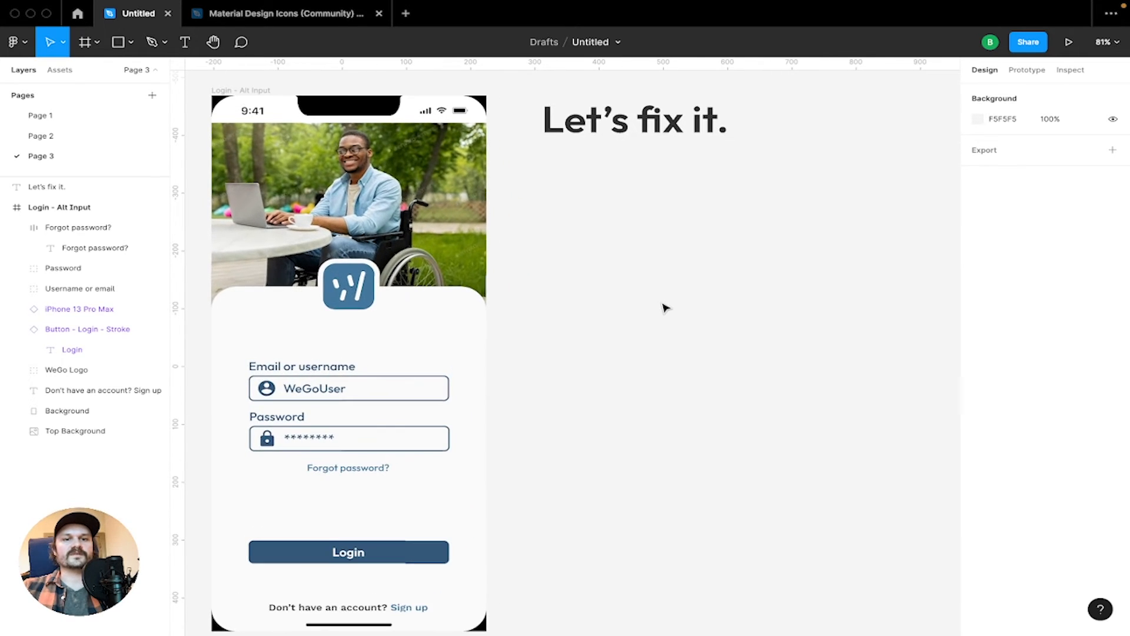
scroll(664, 307, "up", 1)
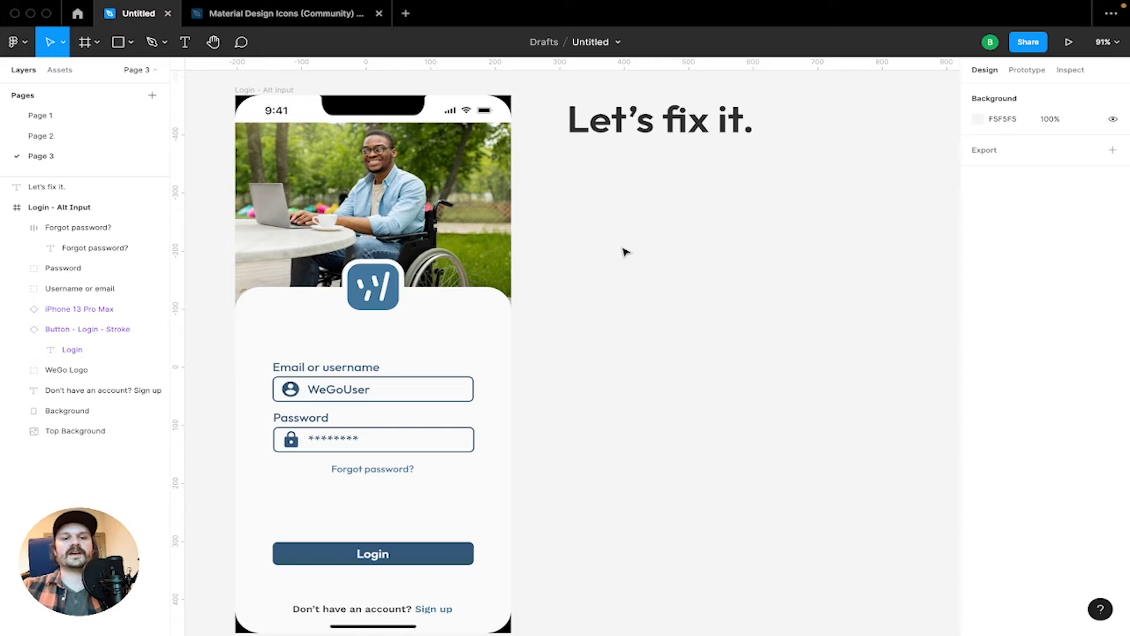
Compare the top background image of the Page 3 login screen with the annotated original on Page 1
left_click(471, 192)
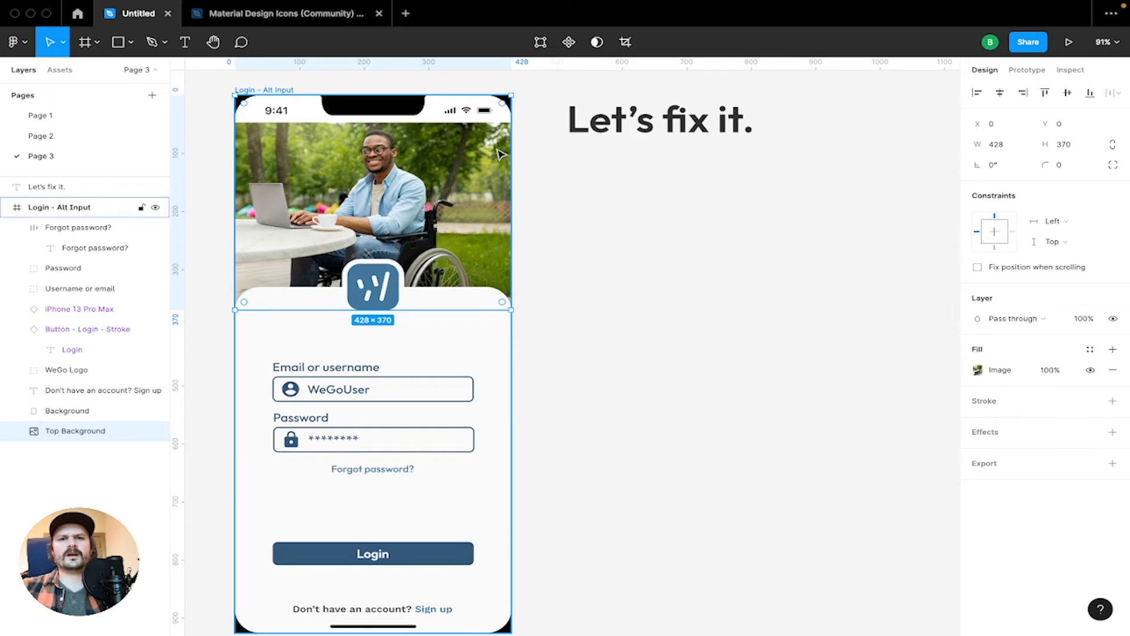
left_click(621, 220)
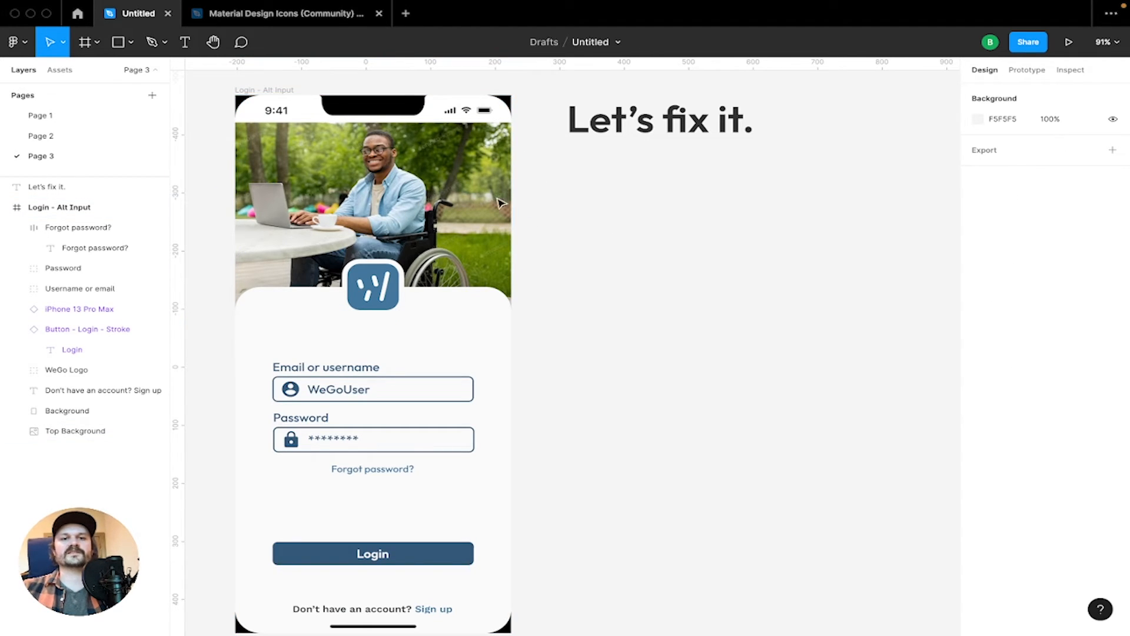
left_click(83, 114)
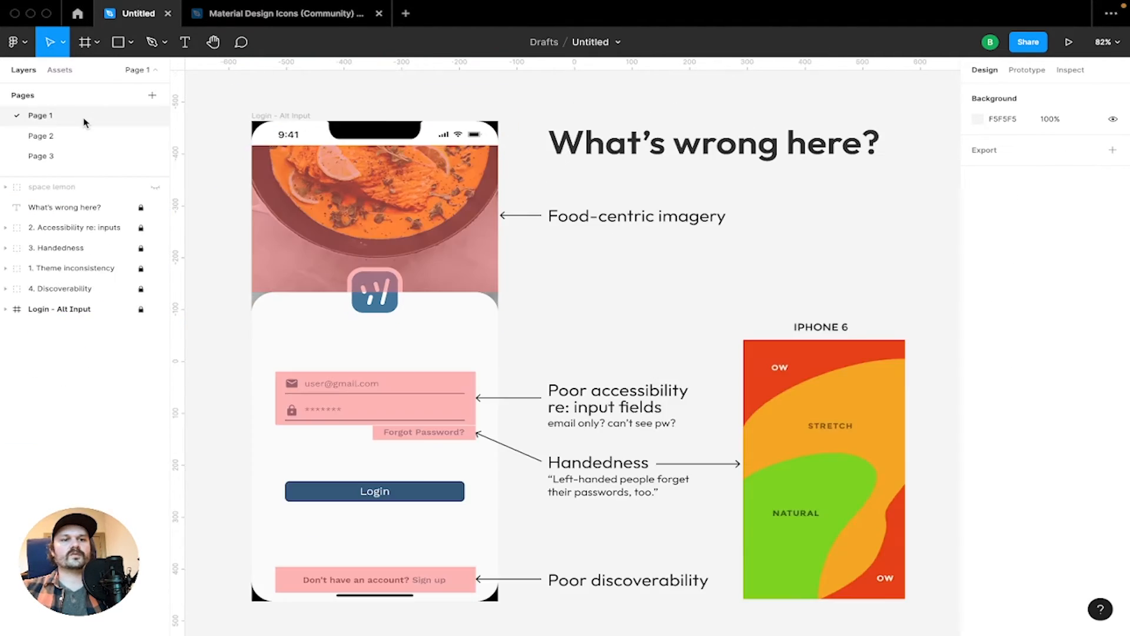
left_click(82, 157)
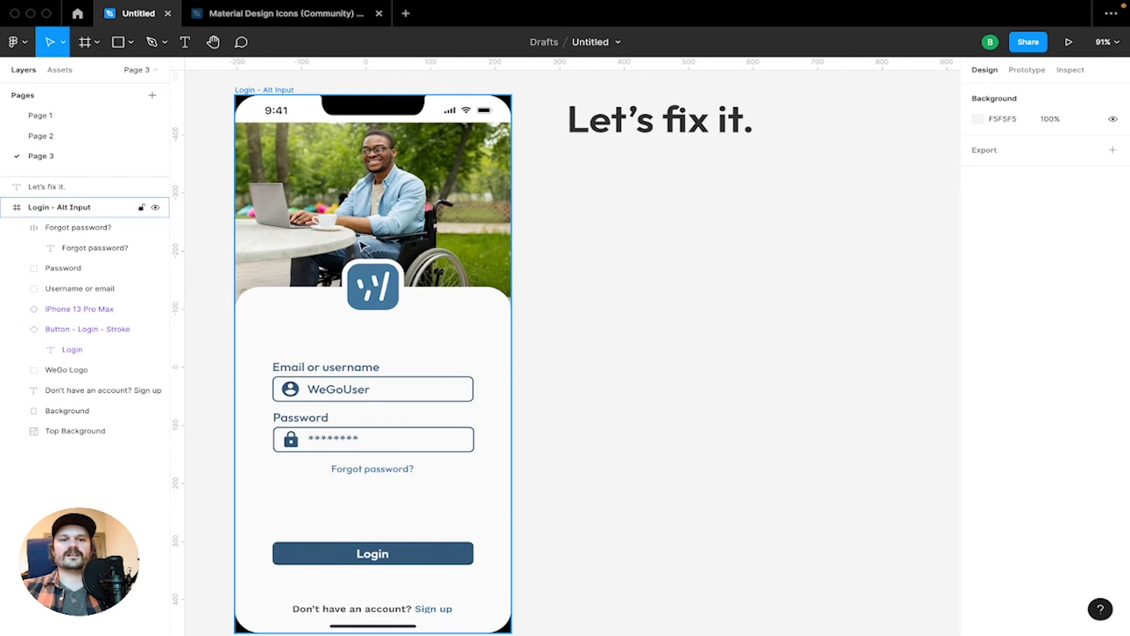
left_click(419, 203)
left_click(704, 304)
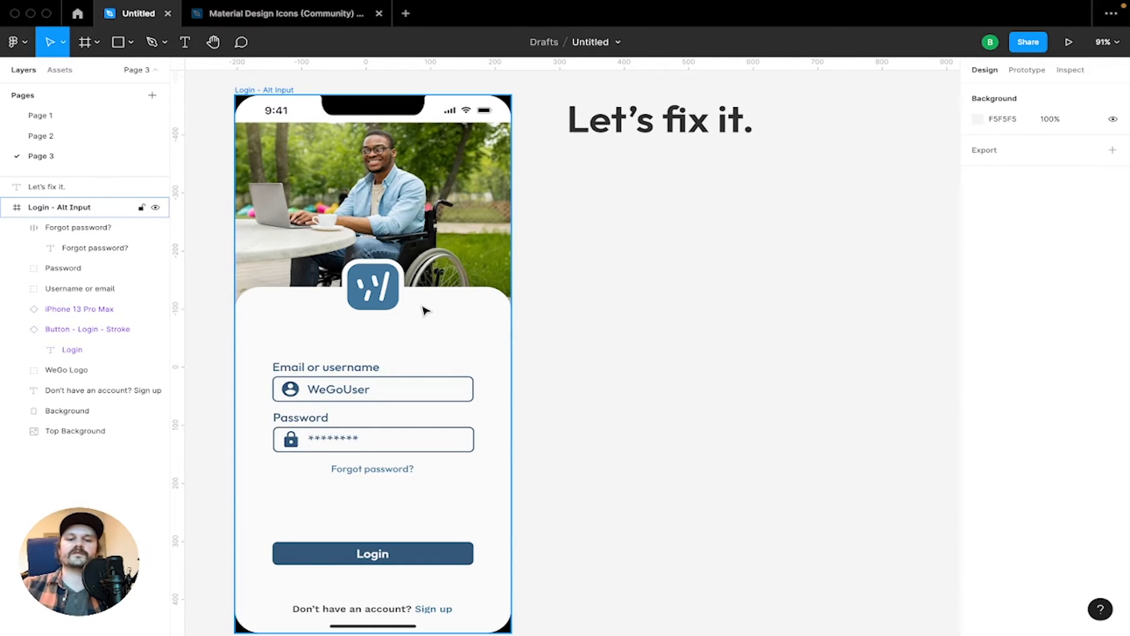
scroll(426, 310, "down", 1)
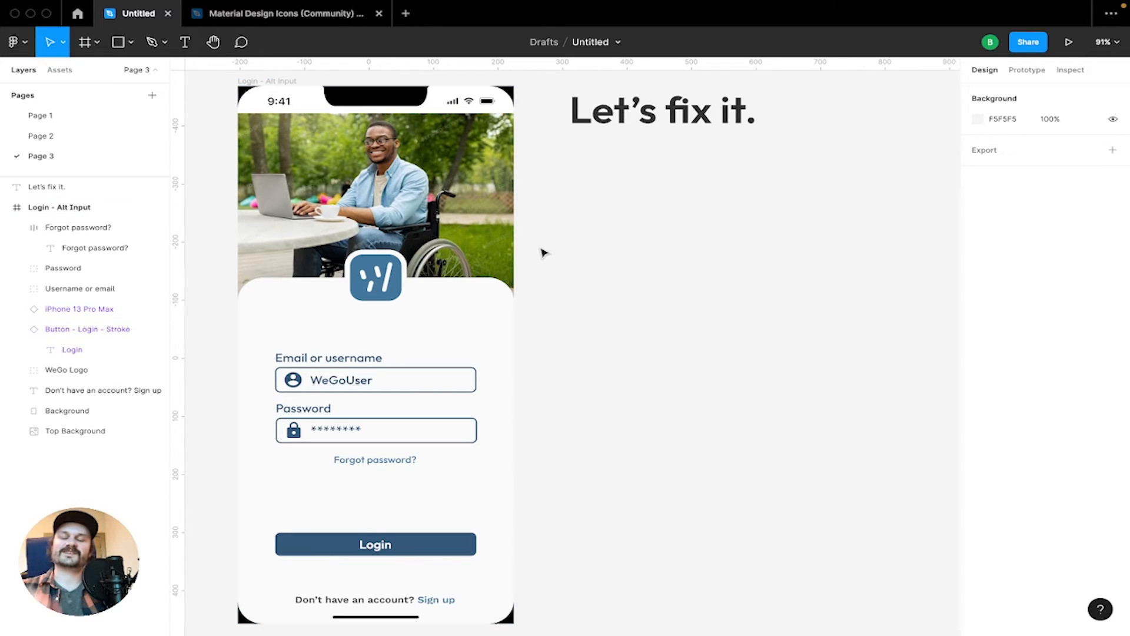
left_click(477, 316)
left_click(636, 308)
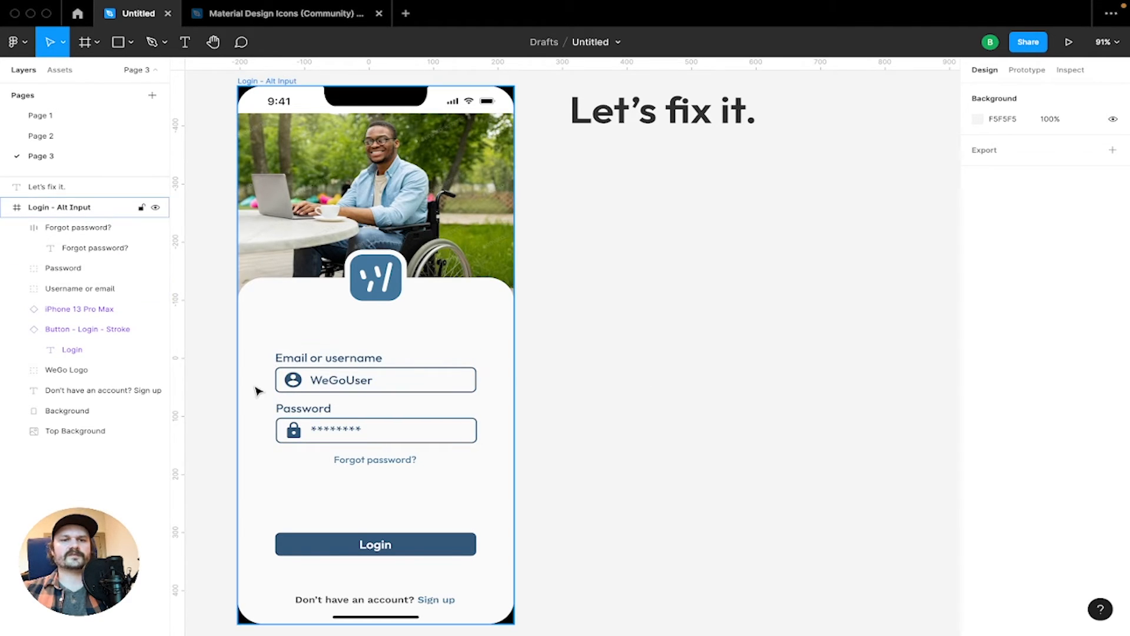
double_click(355, 361)
double_click(373, 357)
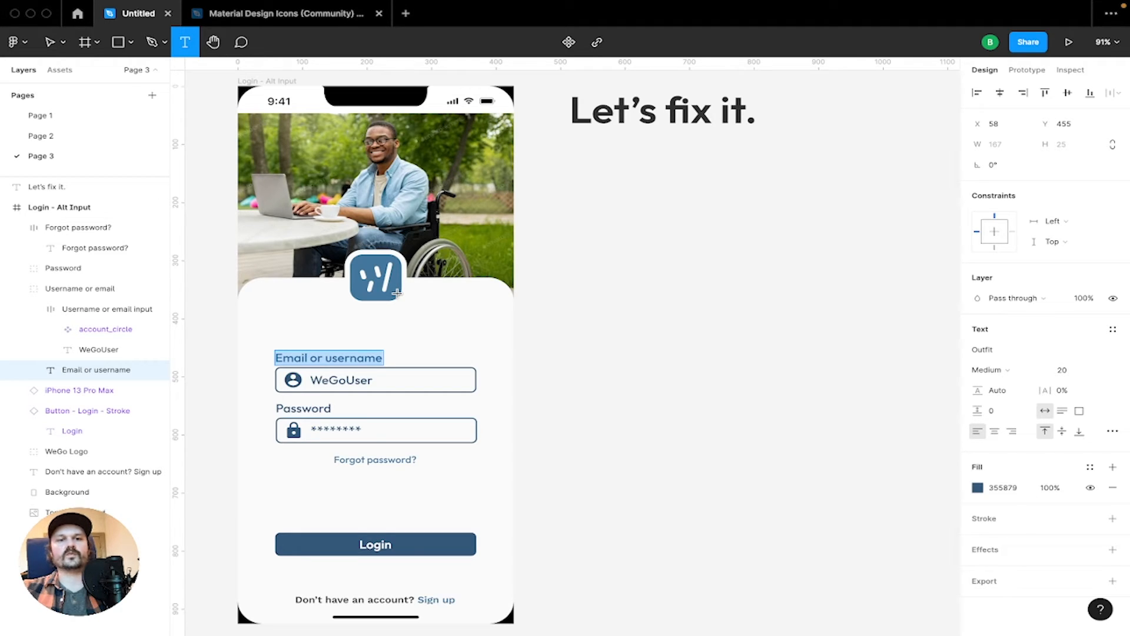
key("Escape")
left_click(610, 358)
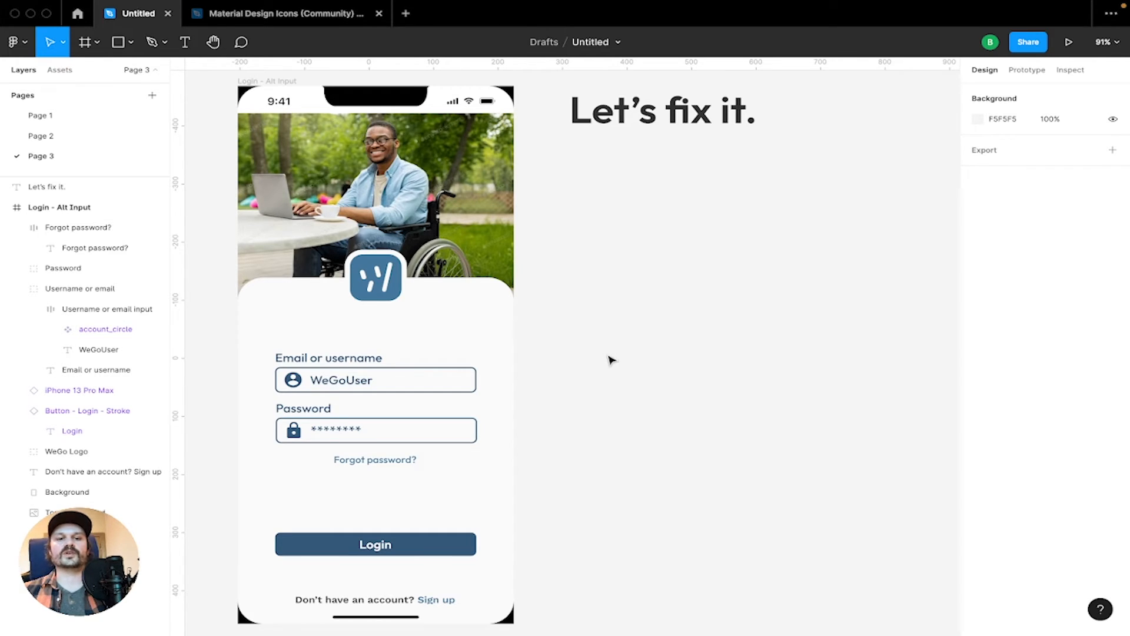
Shorten the "Email or username" label above the first input to "Username"
left_click(436, 332)
left_click(324, 362)
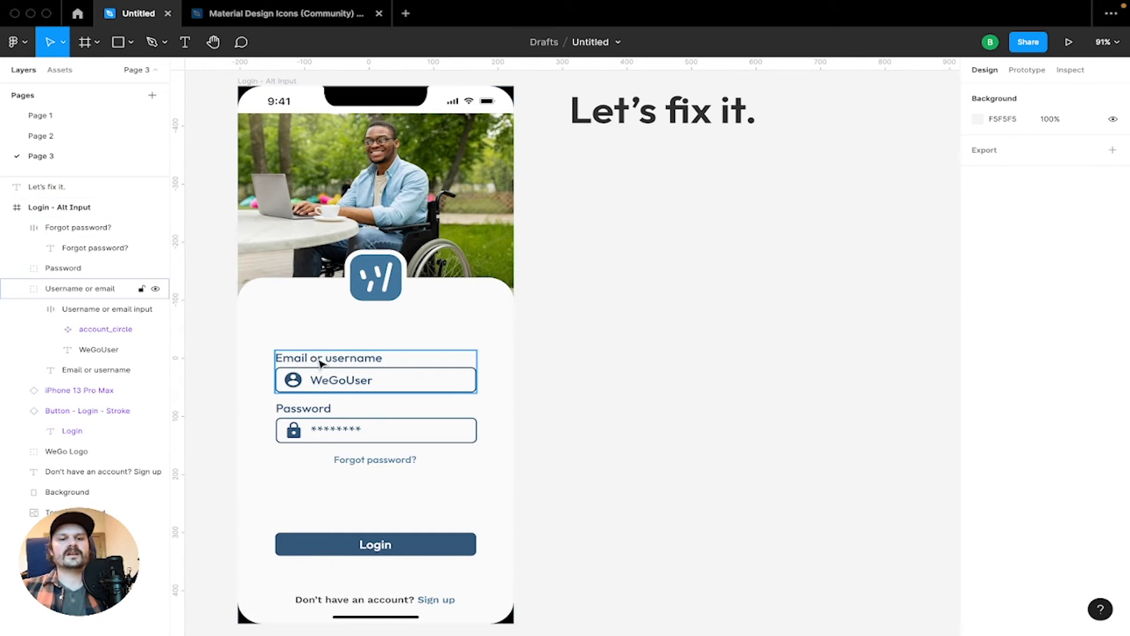
double_click(318, 359)
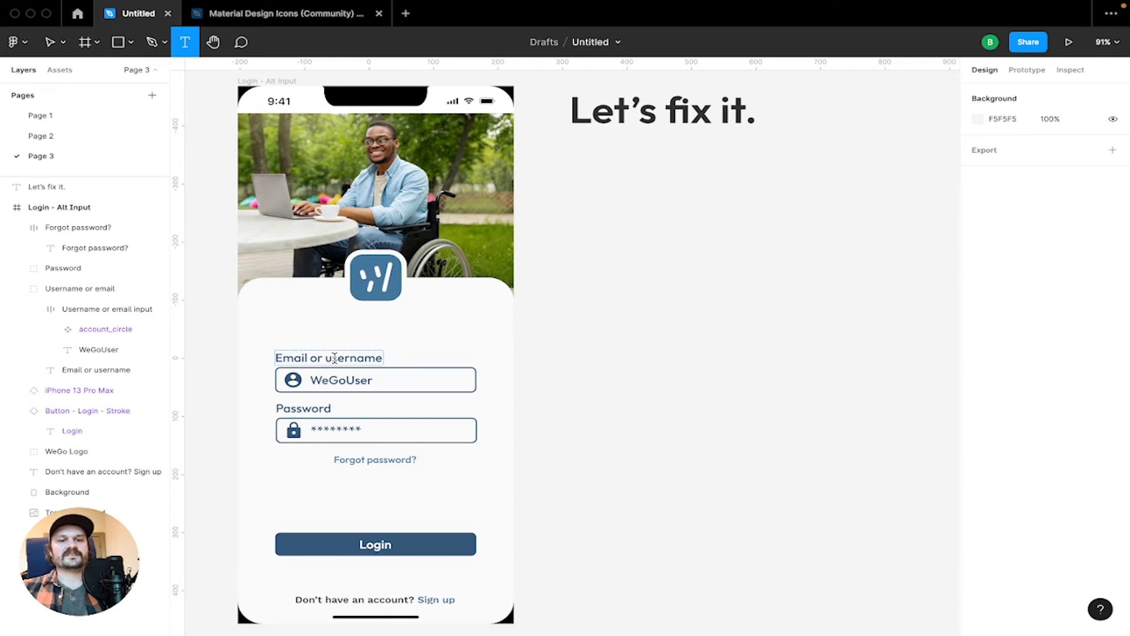
left_click_drag(332, 358, 131, 363)
type("U")
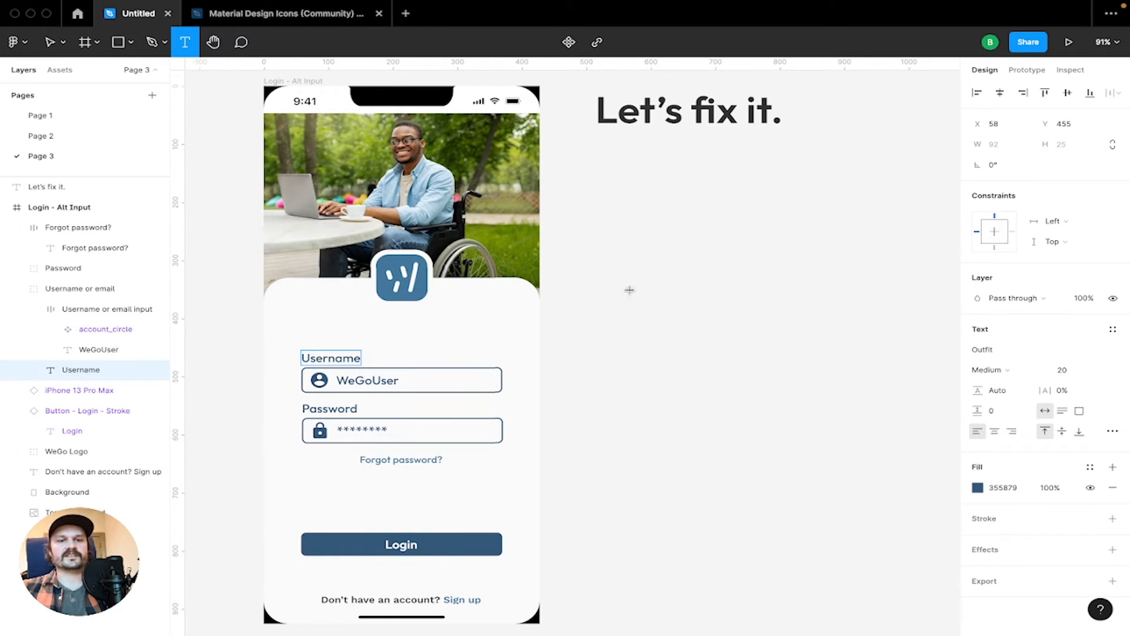
key("Escape")
left_click(686, 352)
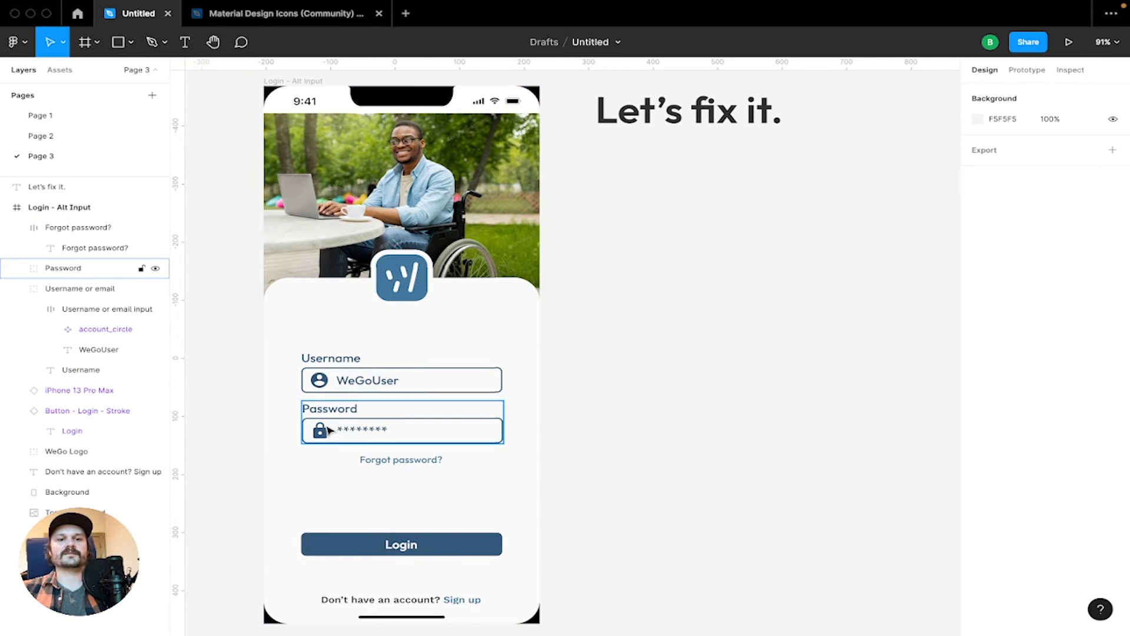
Select the Forgot password? frame below the password input and examine its tap target height
scroll(618, 345, "right", 3)
scroll(619, 346, "left", 1)
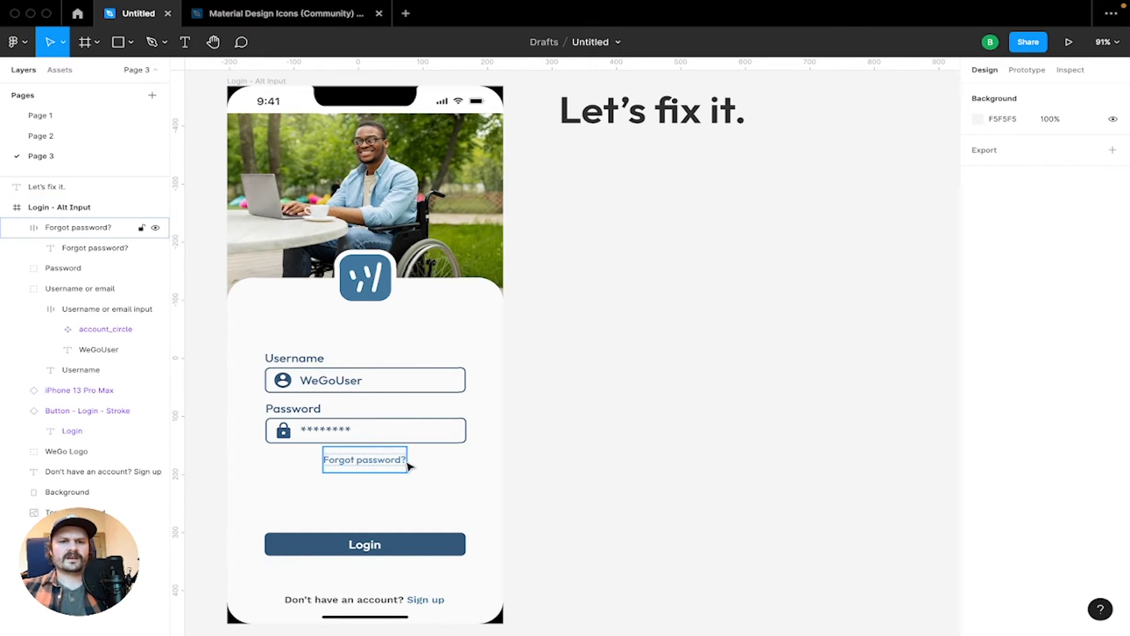
left_click(383, 466)
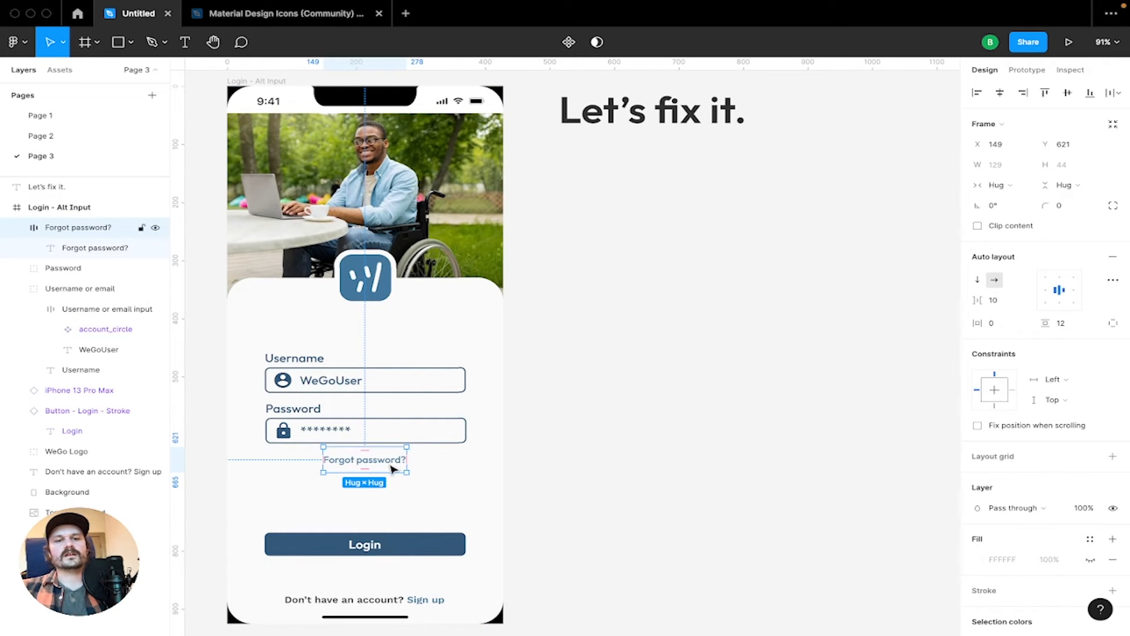
scroll(370, 467, "up", 10)
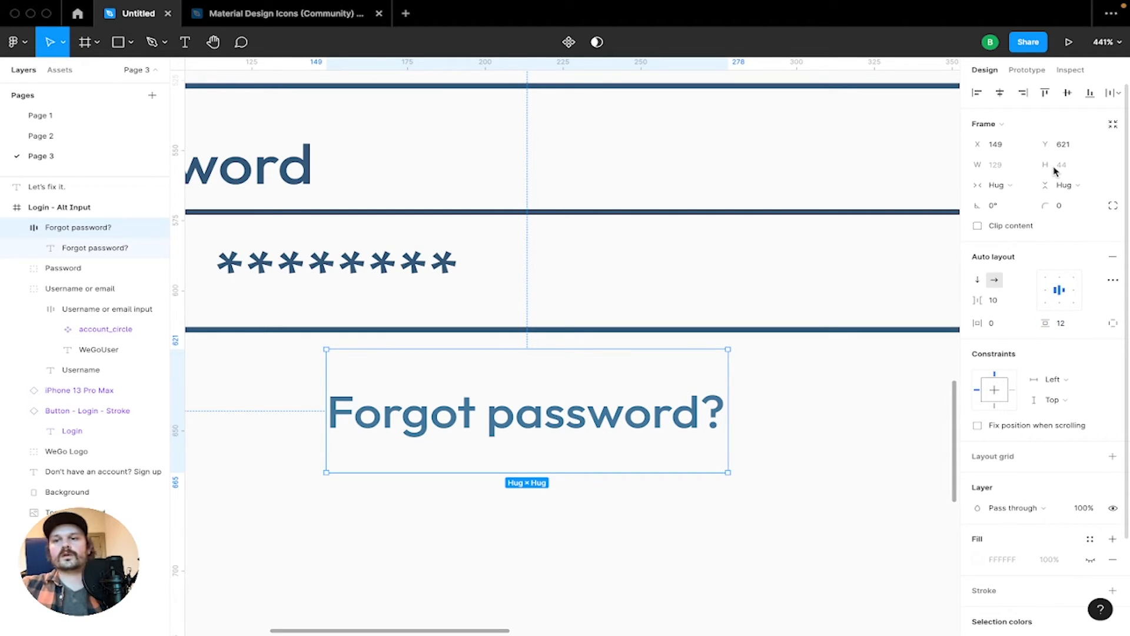
Give the Forgot password? link text below the password input a heavier font weight than Medium
left_click(832, 222)
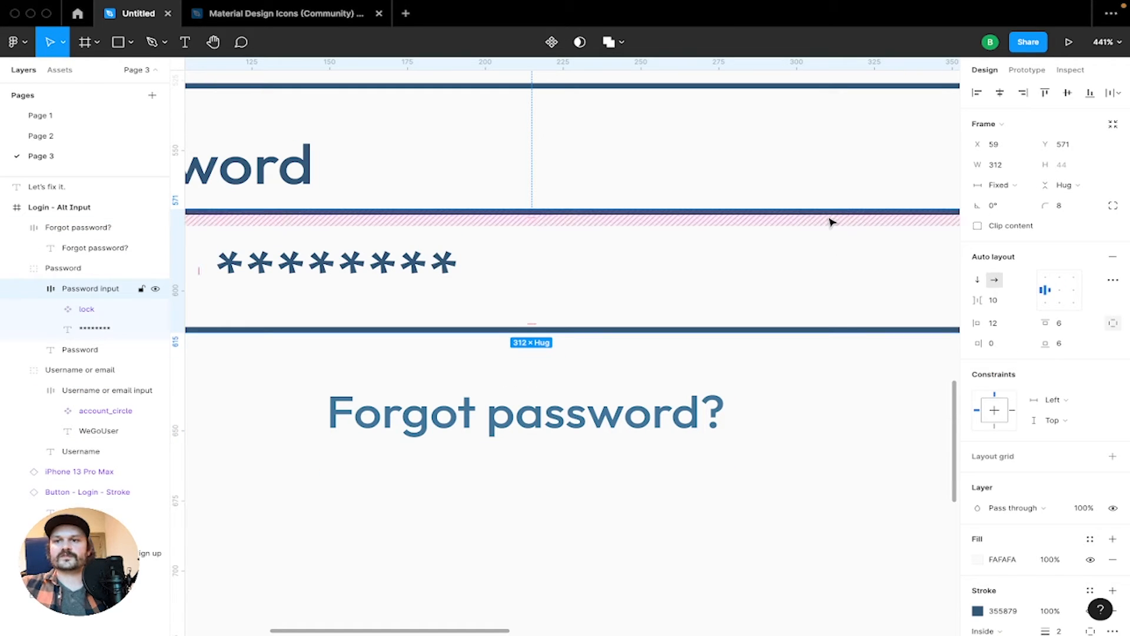
left_click(734, 88)
left_click(741, 134)
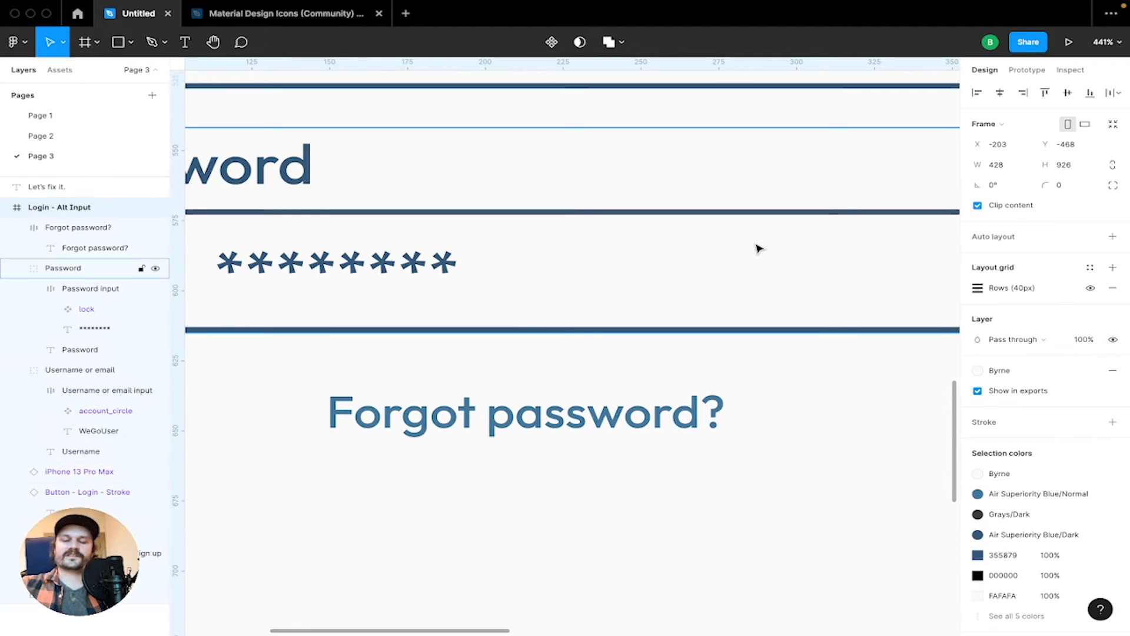
scroll(759, 249, "down", 10)
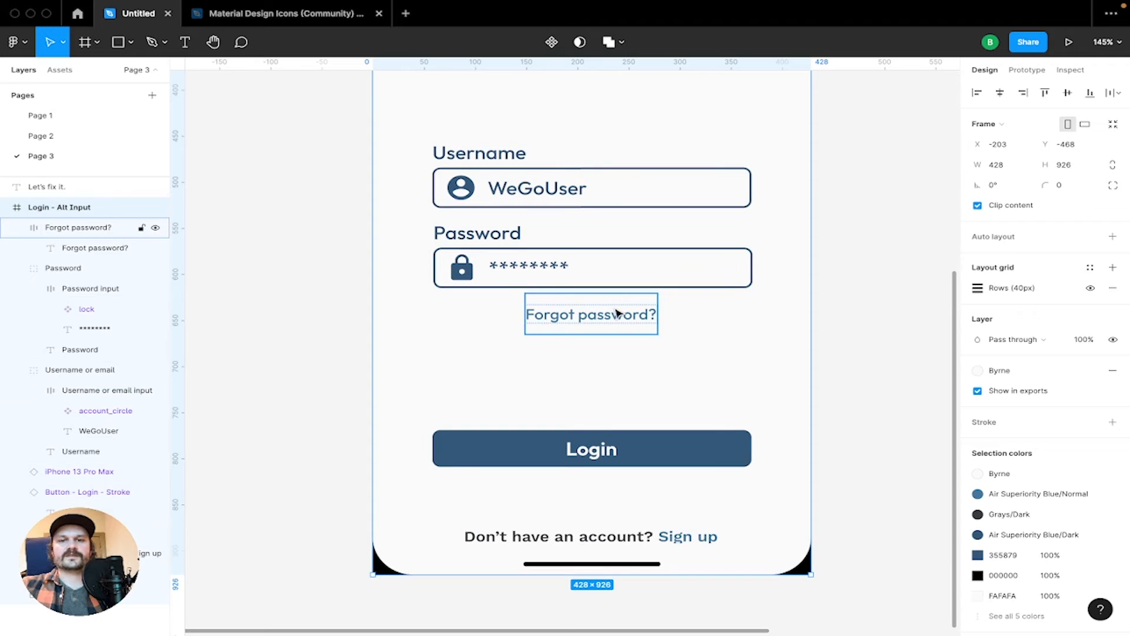
left_click(710, 331)
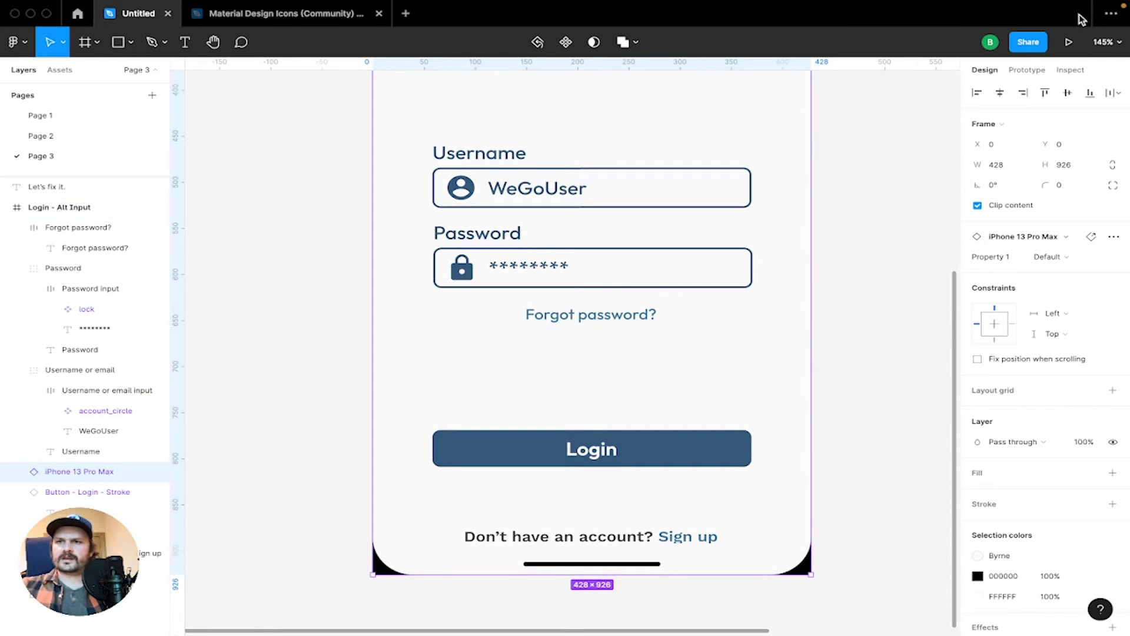
left_click(1105, 42)
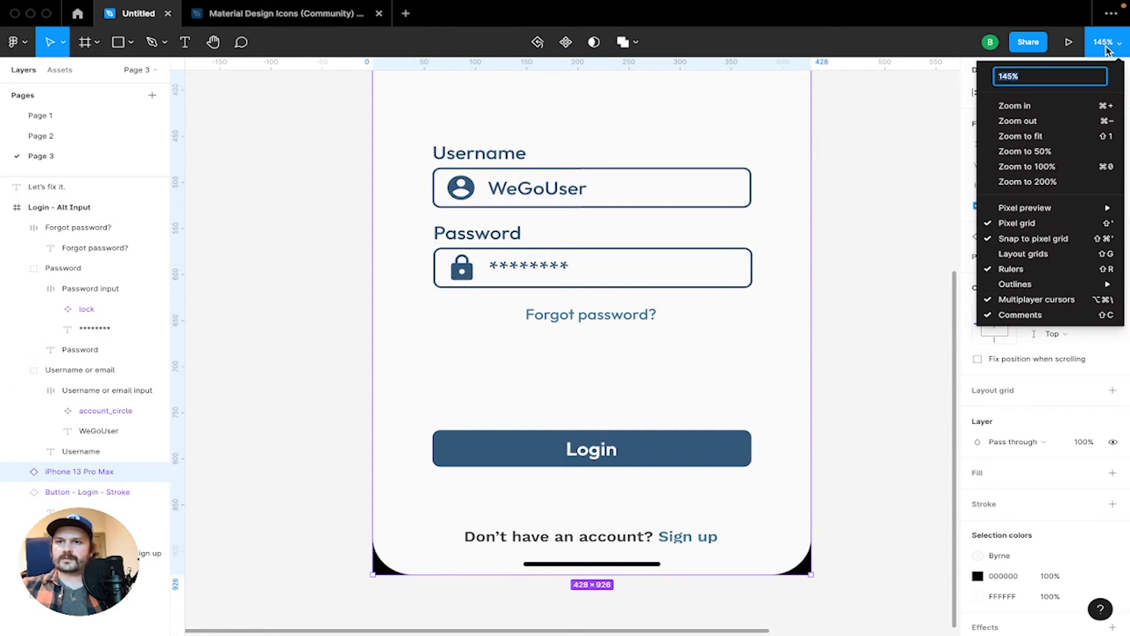
left_click(1054, 167)
left_click(613, 323)
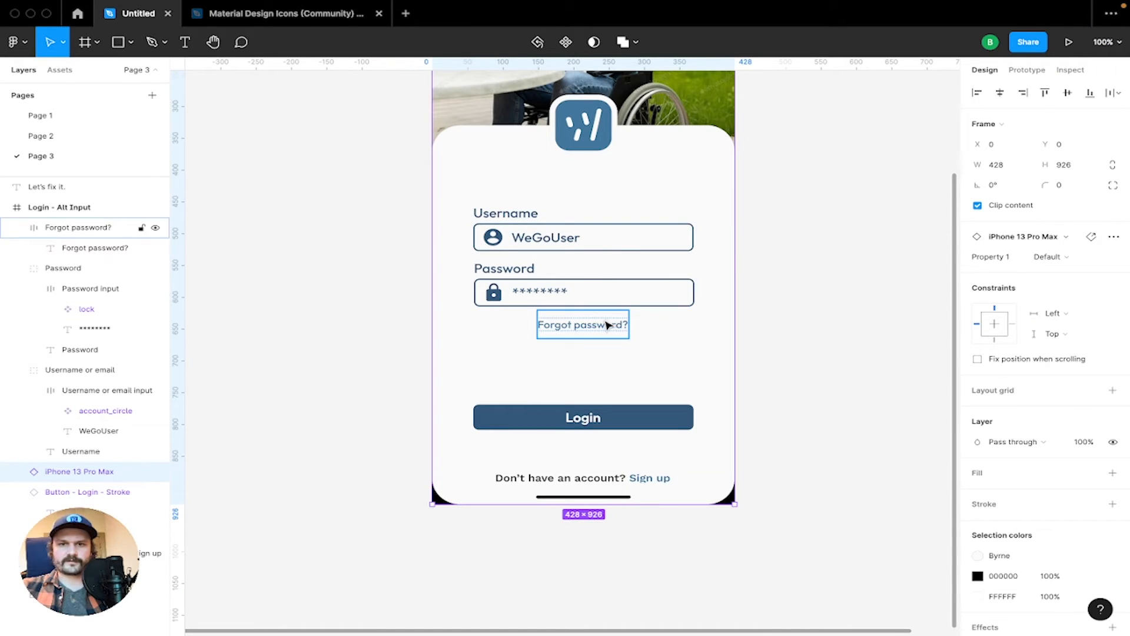
double_click(610, 323)
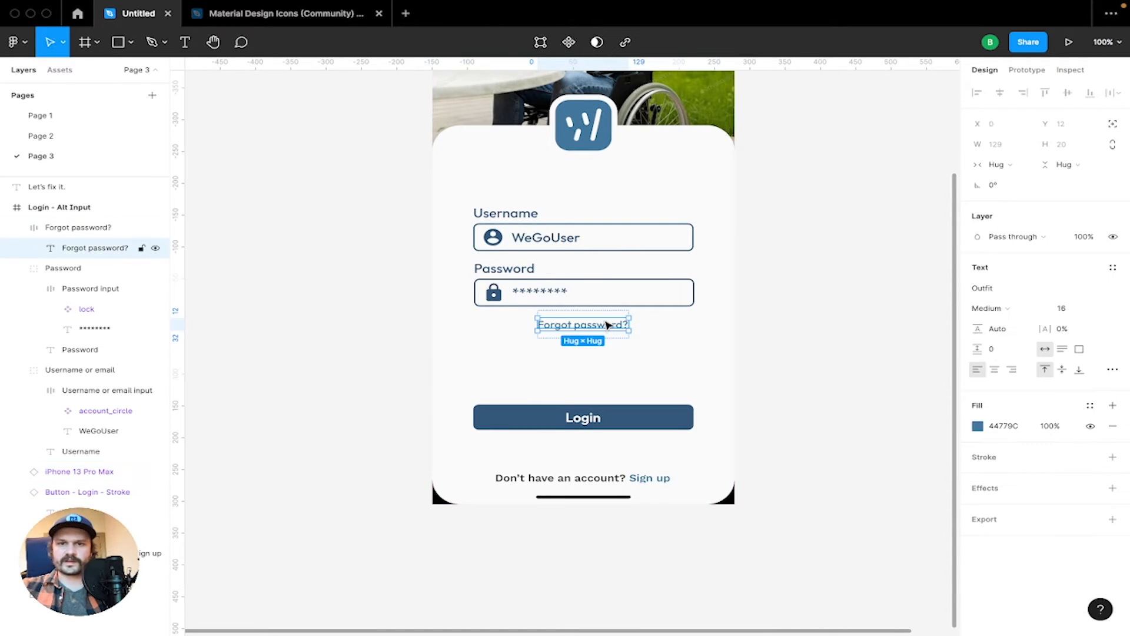
left_click(1015, 308)
left_click(1023, 323)
left_click(889, 324)
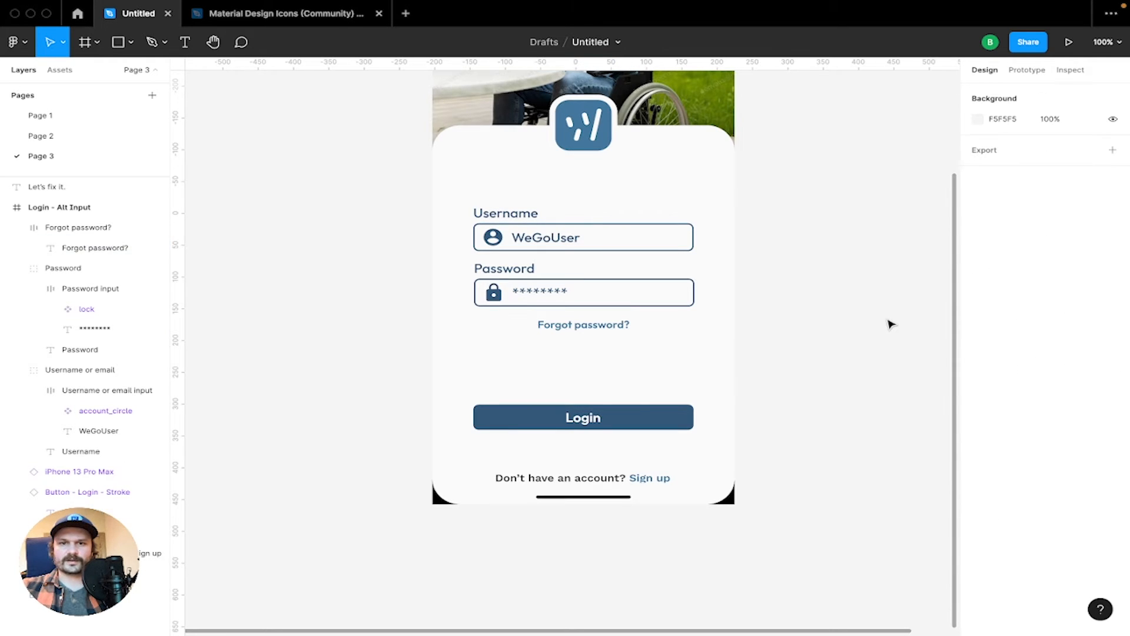
Review the redesigned login screen on Page 3 against the original design and quotes on Page 2
scroll(810, 298, "right", 2)
scroll(810, 297, "up", 1)
scroll(810, 297, "up", 3)
scroll(810, 297, "right", 2)
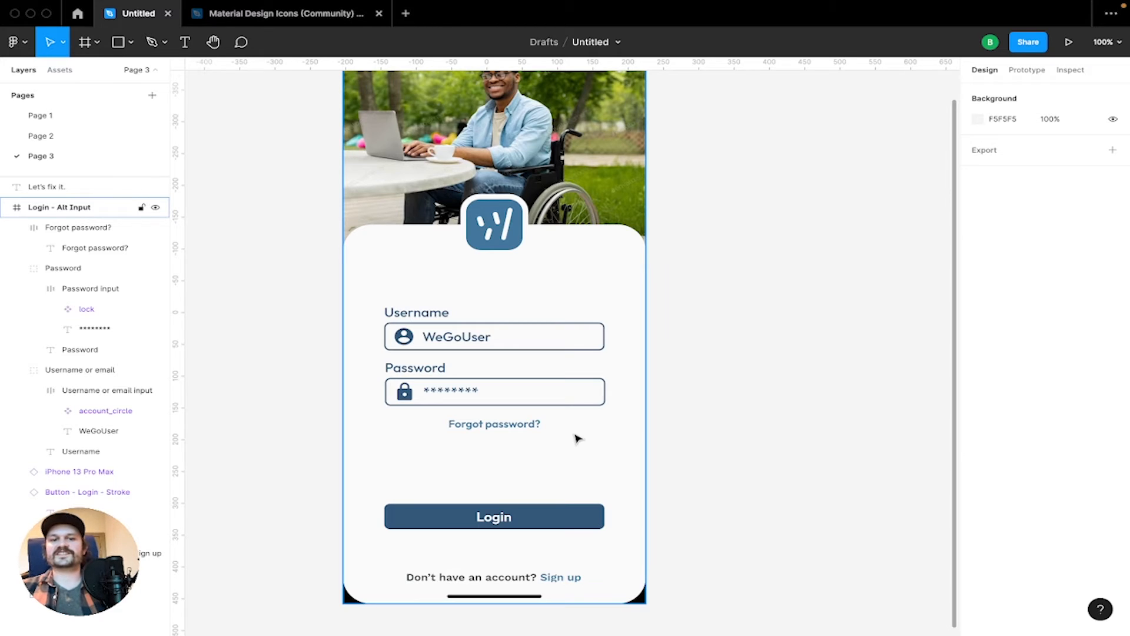
left_click(514, 431)
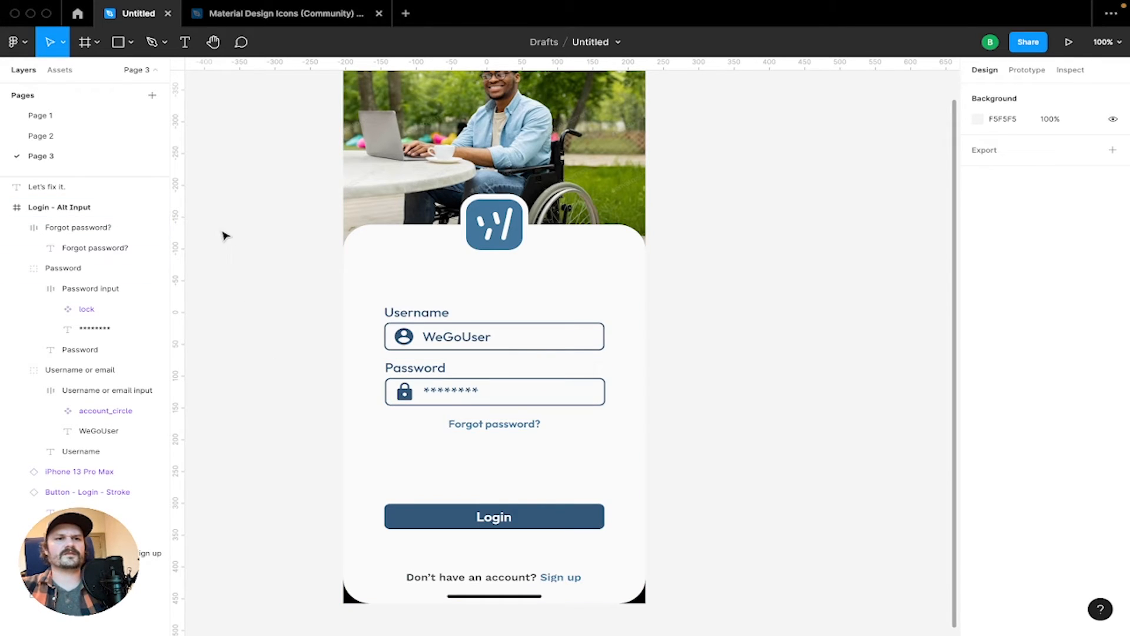
left_click(41, 136)
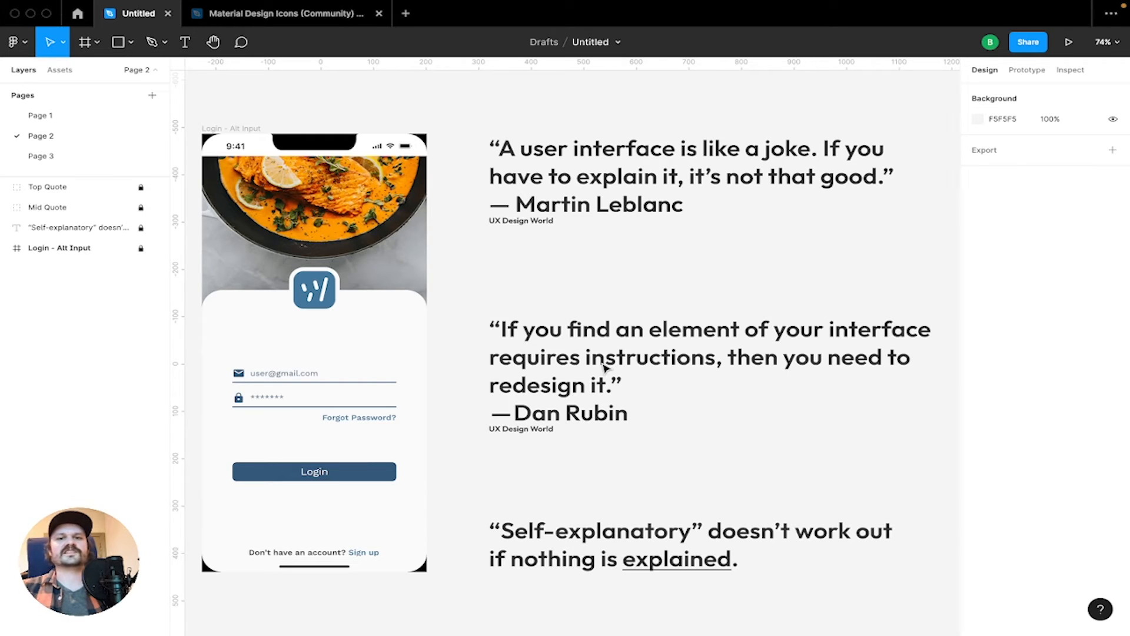
left_click(67, 161)
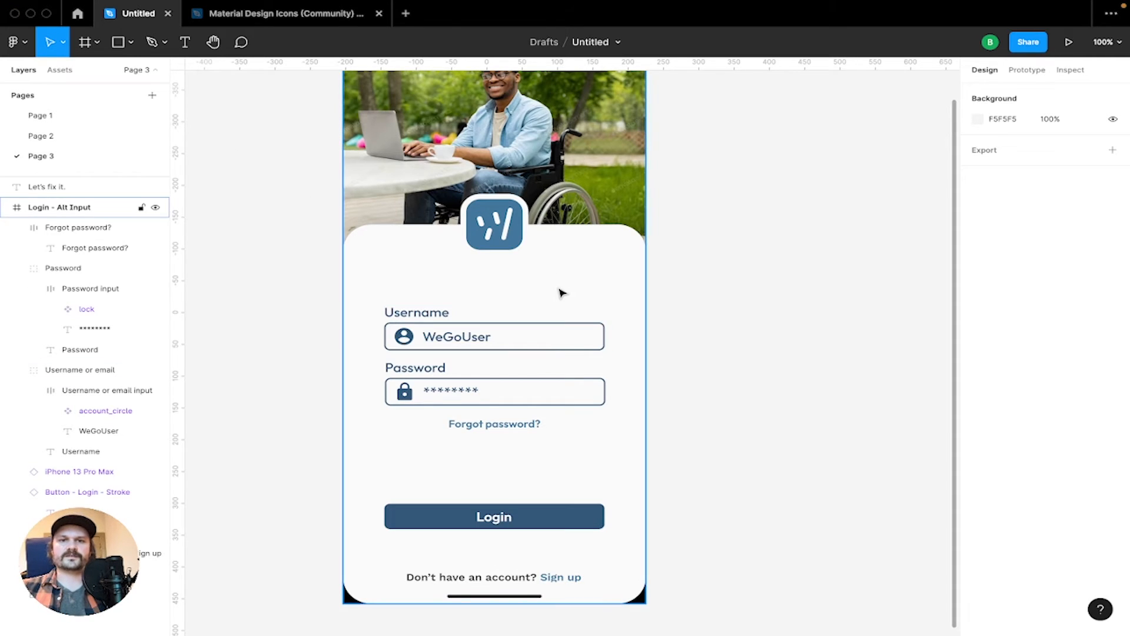
scroll(560, 293, "up", 1)
scroll(560, 293, "up", 1)
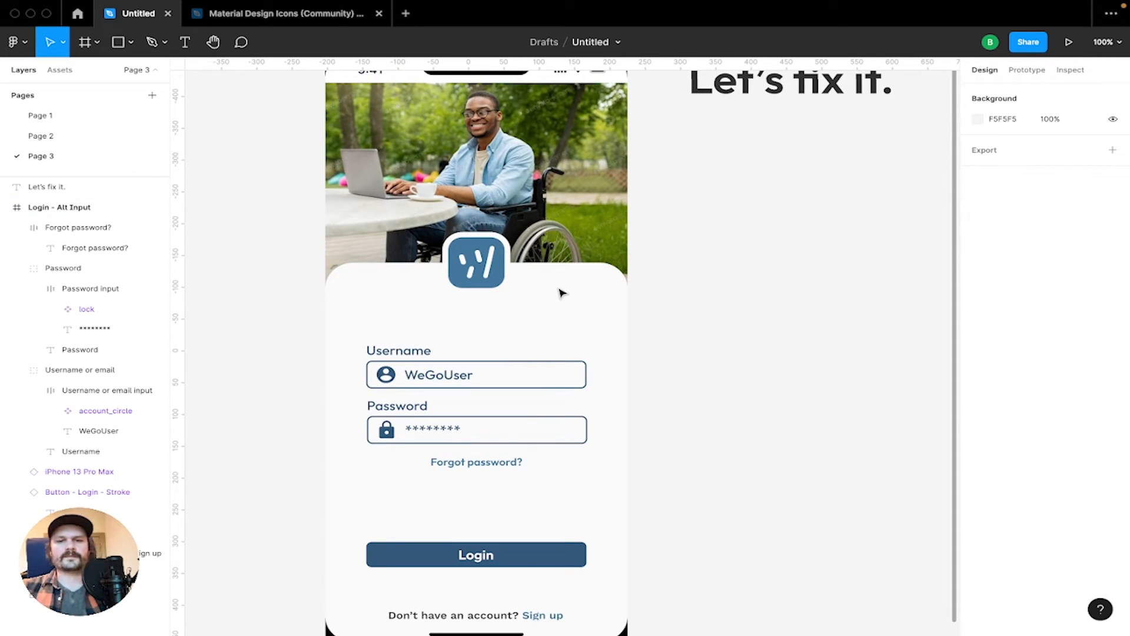
Move the Login button up to about Y 741, closer to the Forgot password? link
scroll(560, 293, "down", 2)
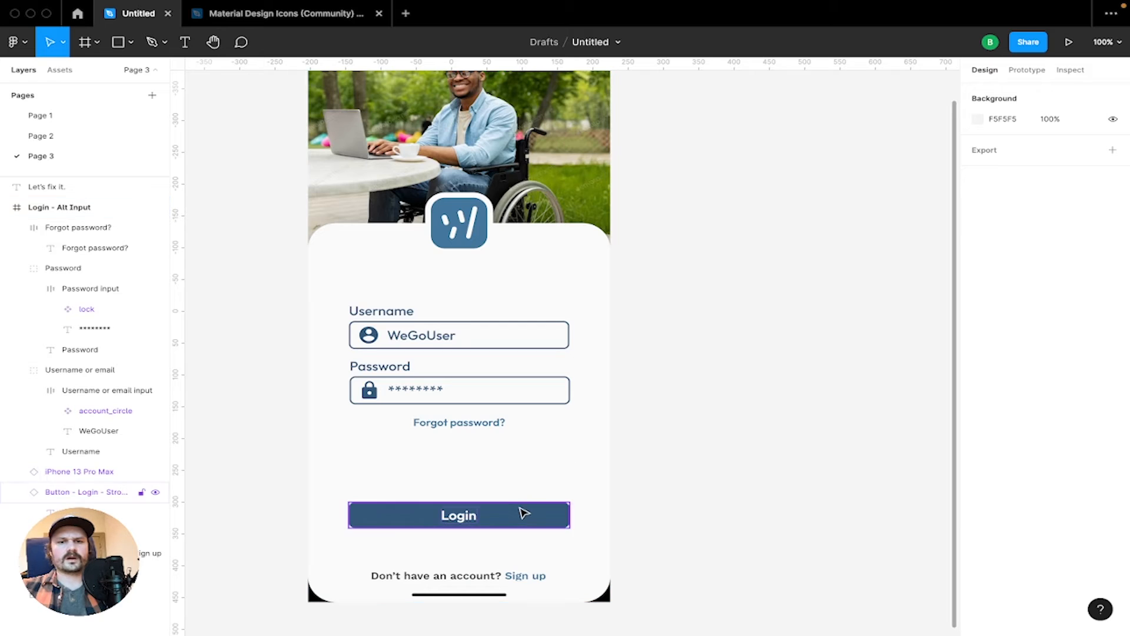
left_click(523, 513)
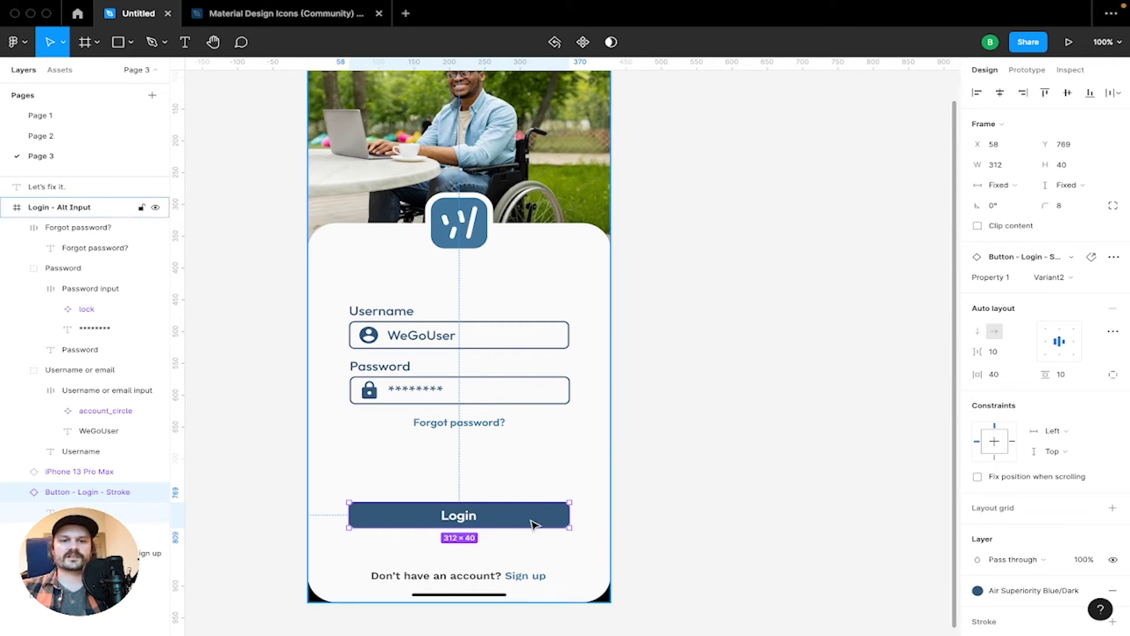
left_click_drag(533, 524, 535, 507)
left_click(770, 461)
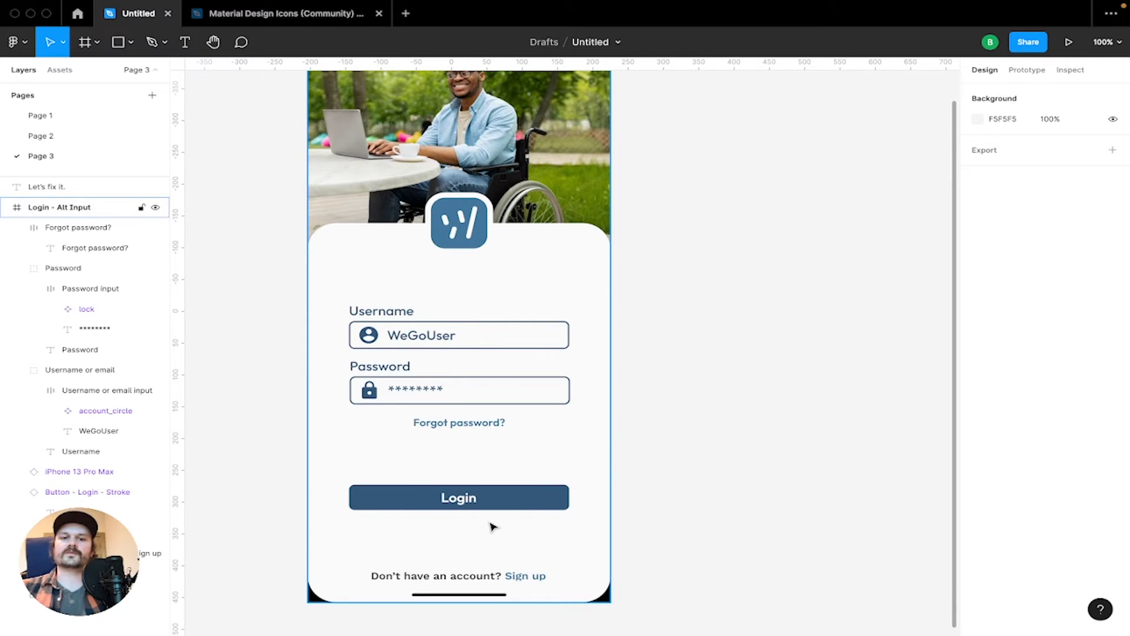
Look over the login screen to check the spacing around the Login button
scroll(492, 506, "up", 2)
scroll(492, 507, "right", 1)
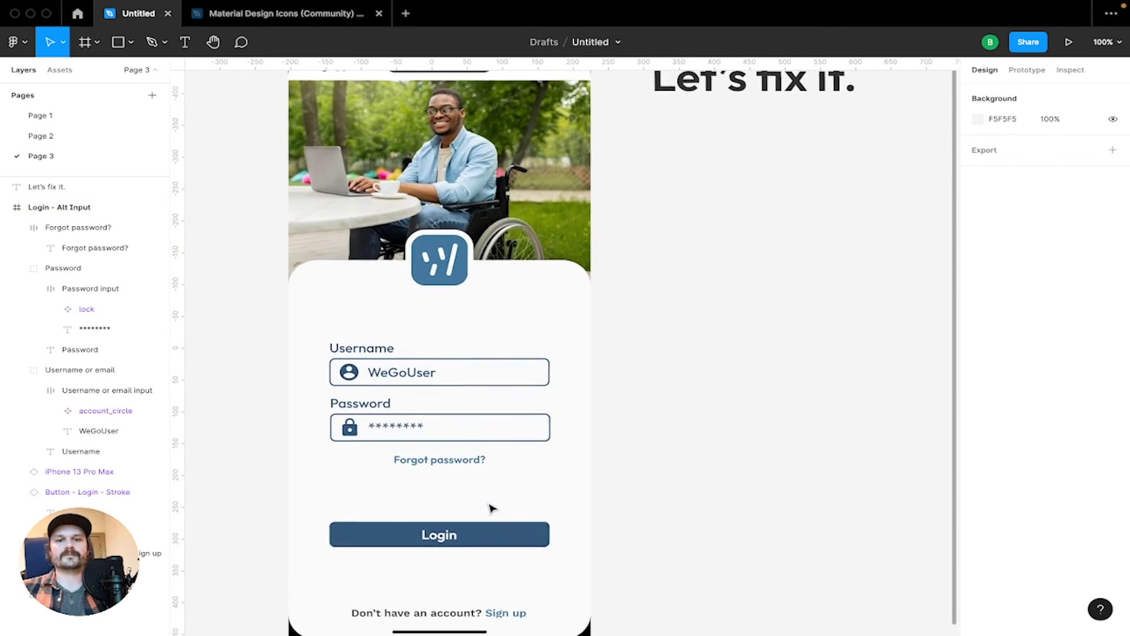
scroll(492, 507, "down", 3)
scroll(493, 508, "up", 3)
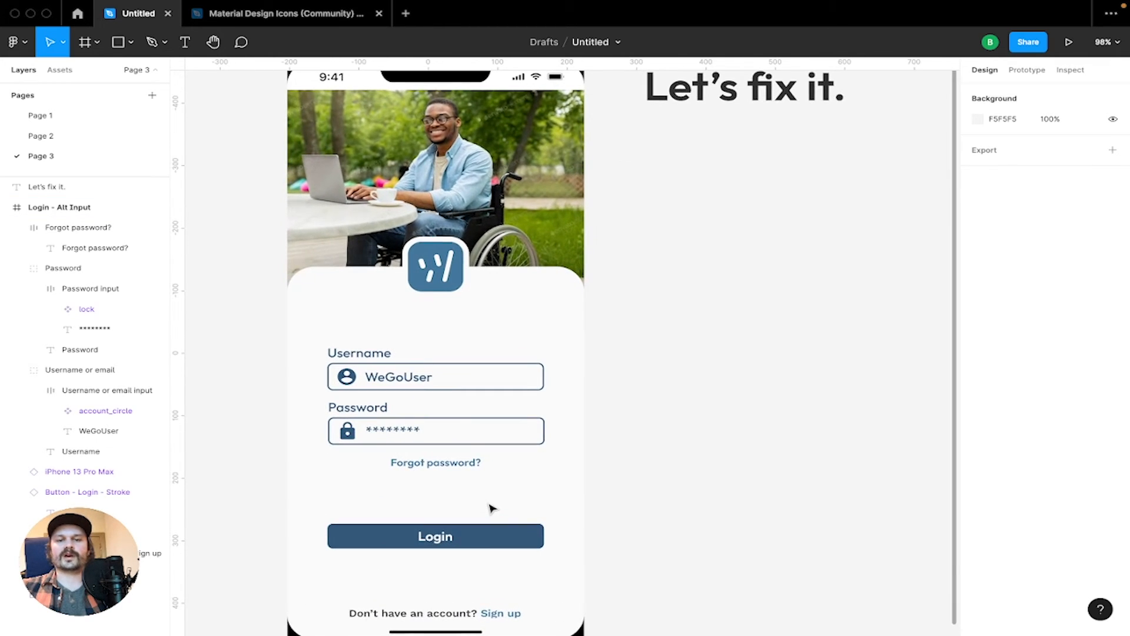
scroll(492, 508, "down", 1)
scroll(492, 508, "left", 1)
left_click(491, 507)
left_click(650, 465)
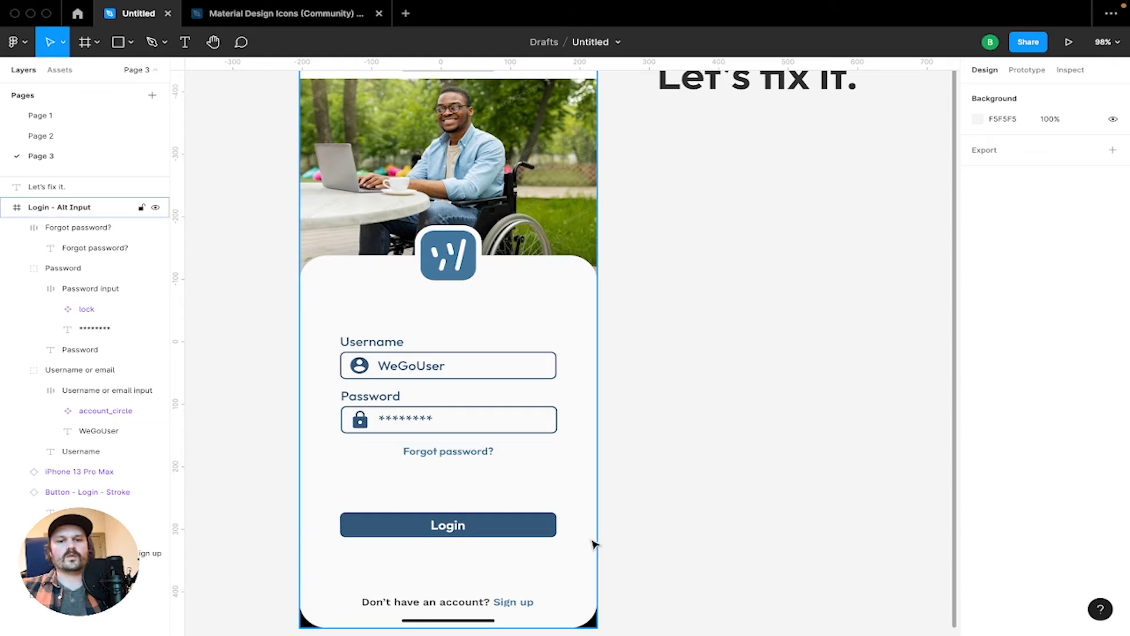
Examine the "Don't have an account? Sign up" text below the Login button, including its font settings and edges
left_click(511, 604)
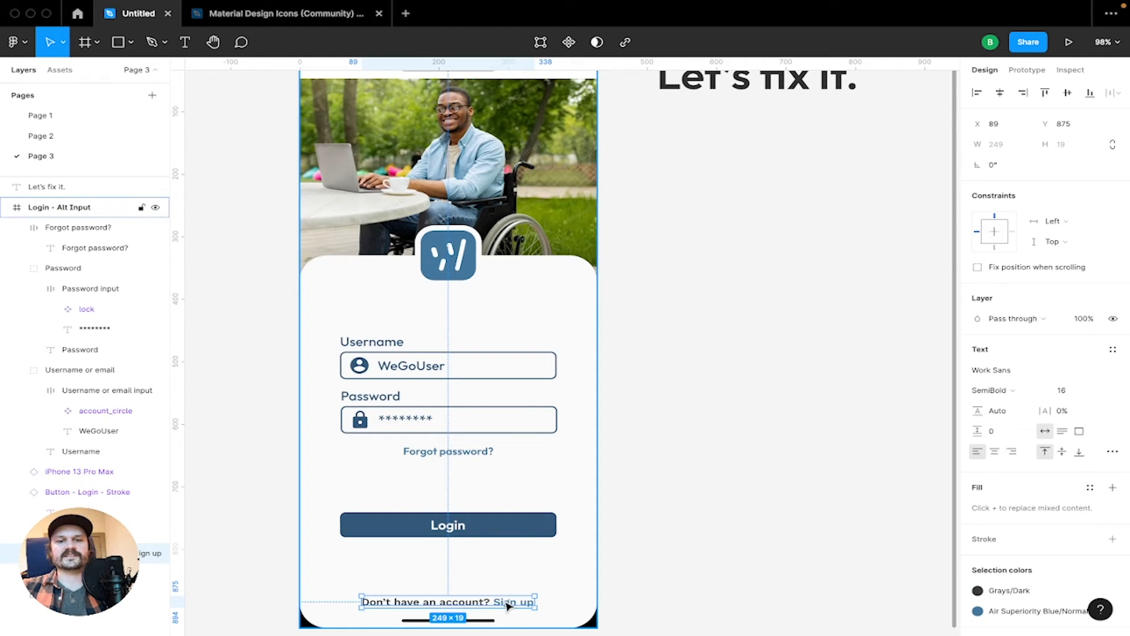
left_click(687, 555)
scroll(525, 606, "up", 5)
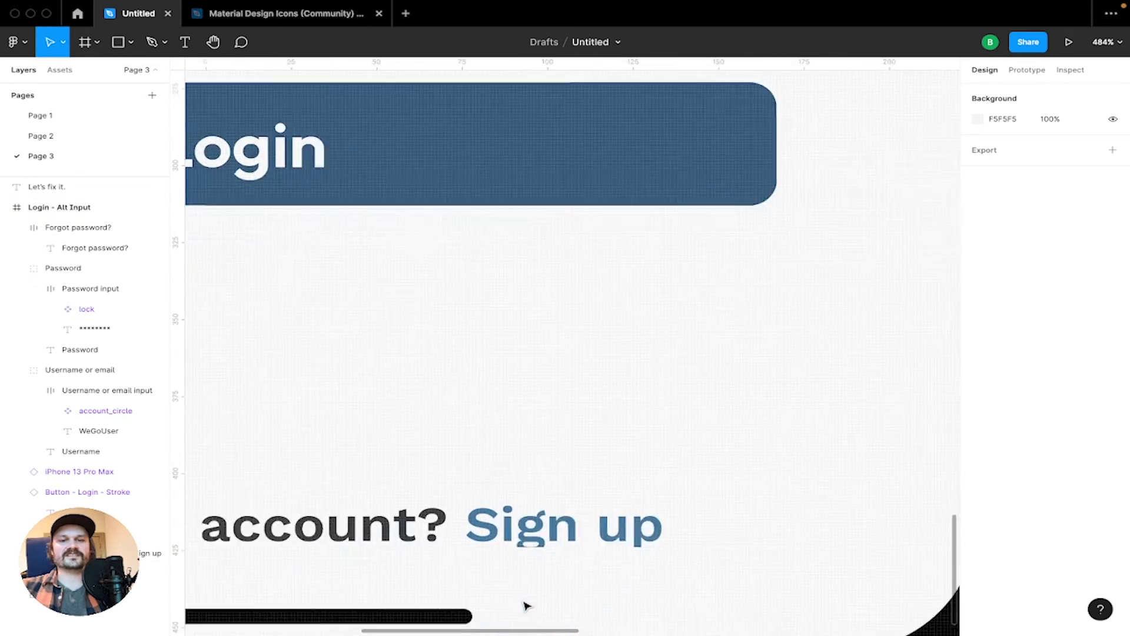
scroll(525, 605, "down", 2)
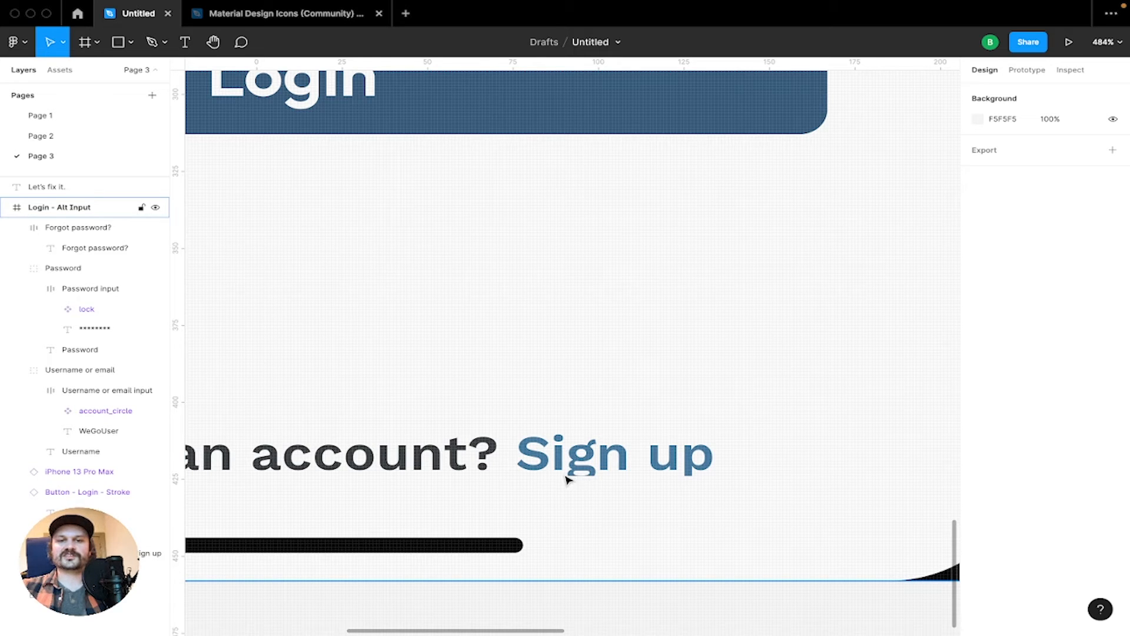
scroll(575, 476, "down", 5)
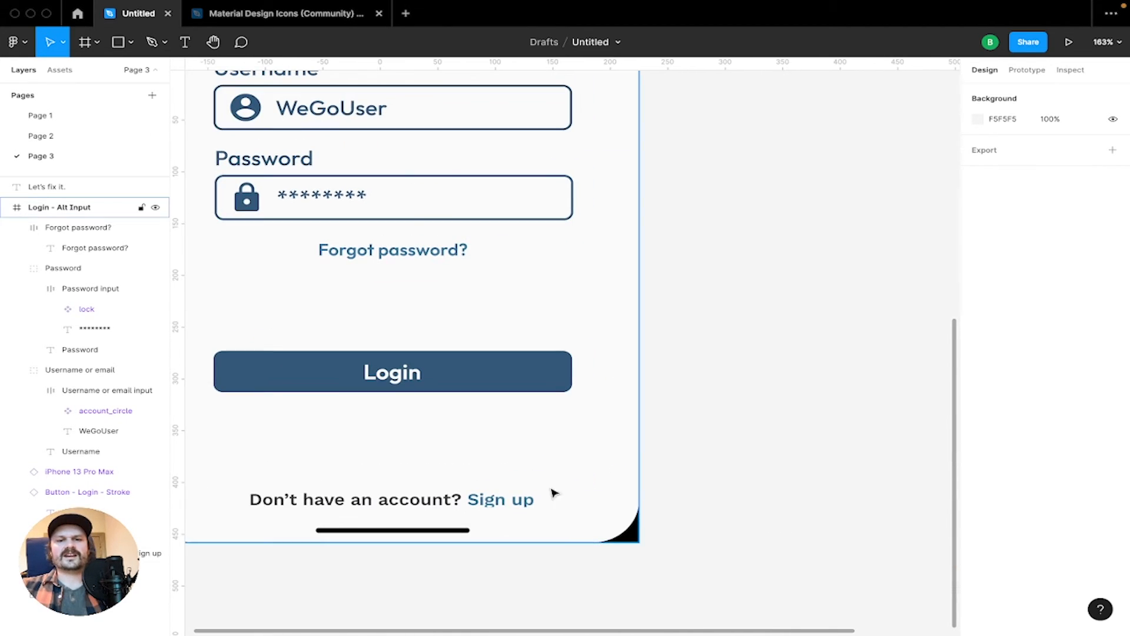
left_click(480, 498)
scroll(480, 497, "down", 5)
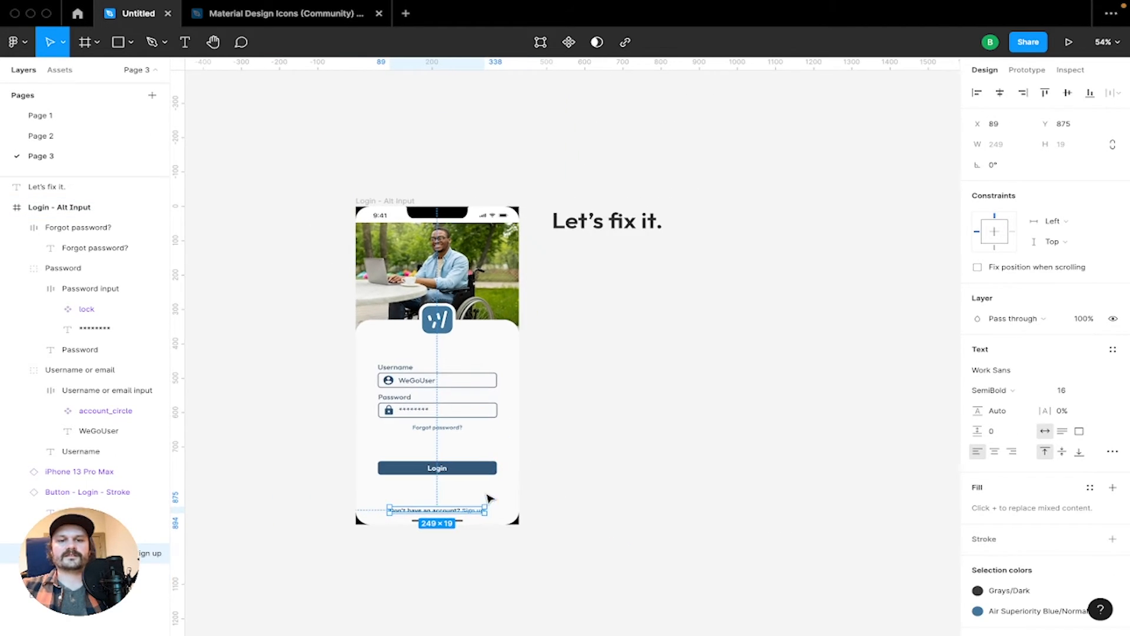
scroll(487, 499, "up", 5)
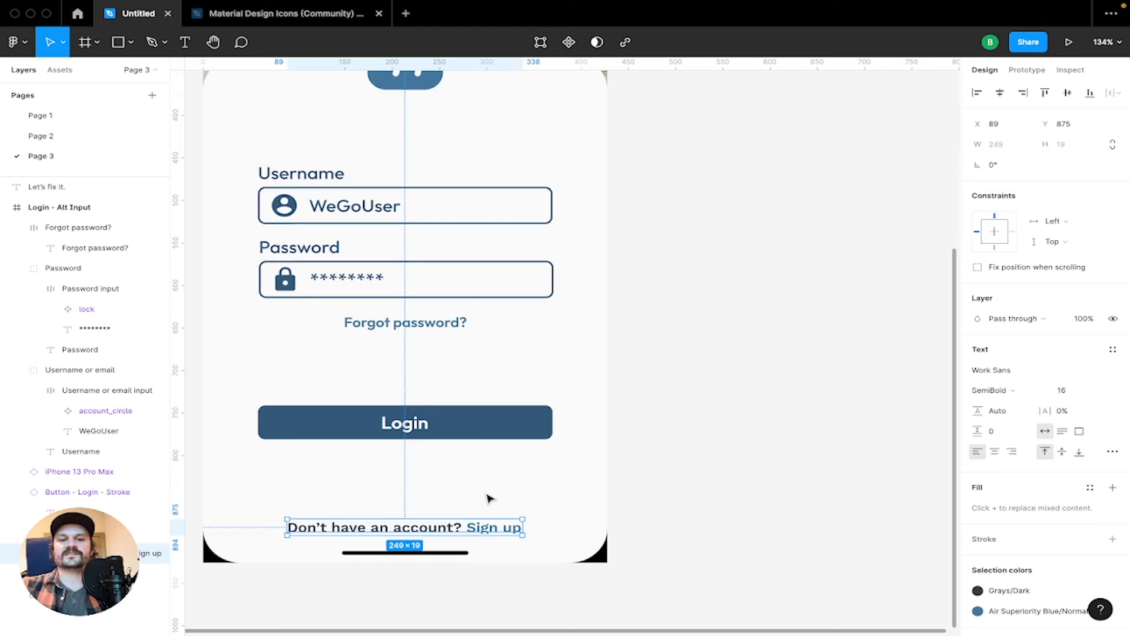
scroll(495, 507, "right", 2)
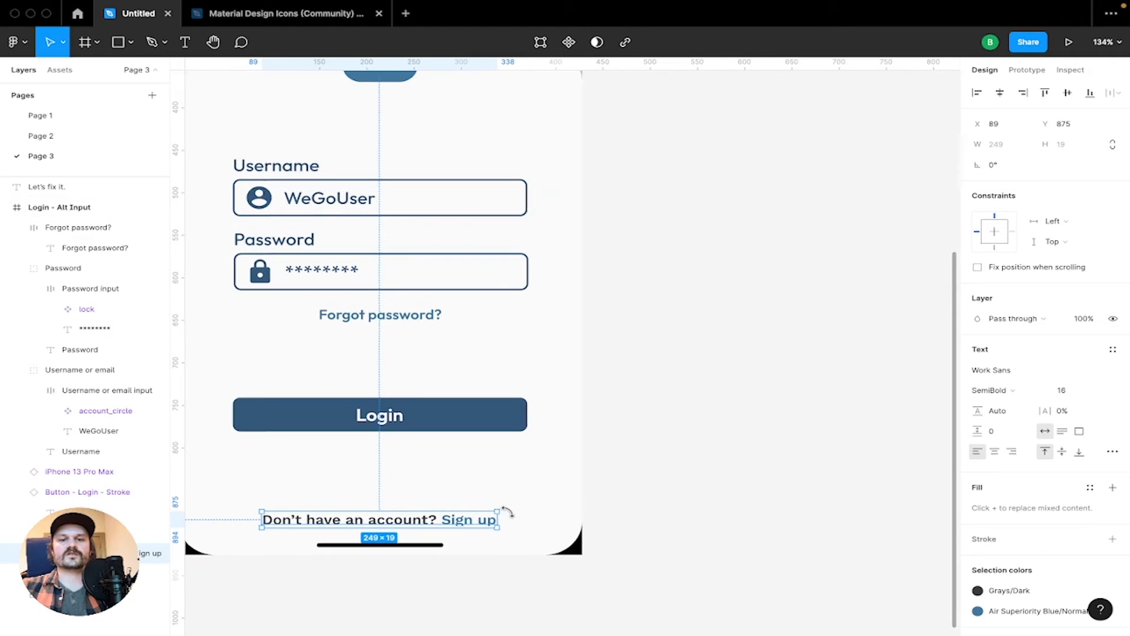
Duplicate the Login button and place the copy on the empty canvas beside the login frame, at about X 272, Y 273
left_click(435, 421)
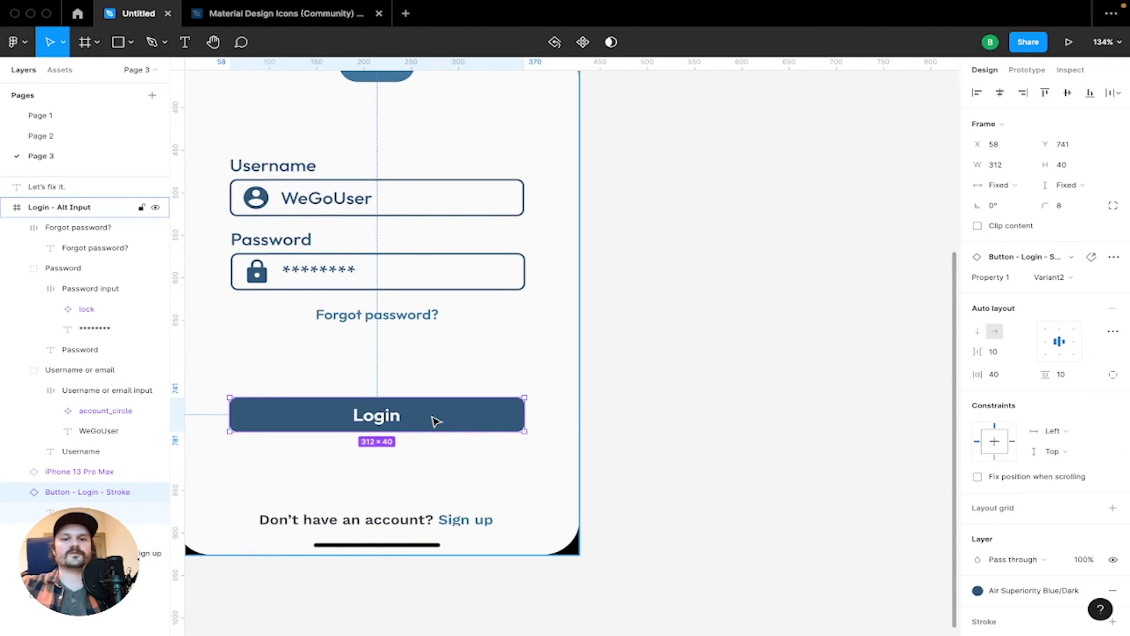
left_click_drag(436, 421, 830, 421)
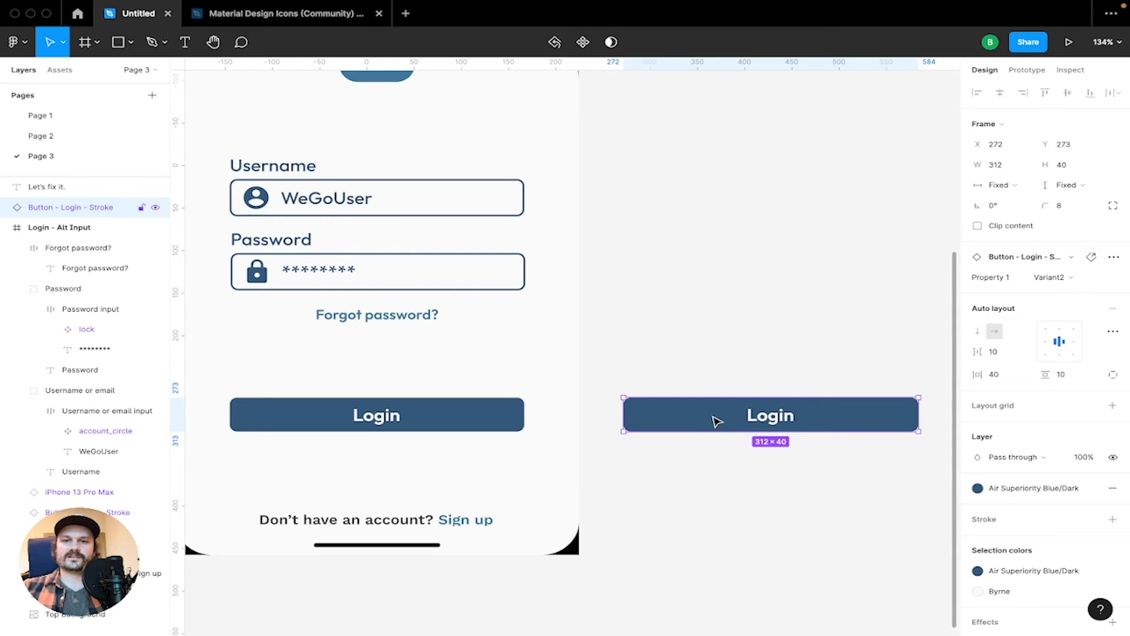
left_click(709, 447)
left_click(714, 414)
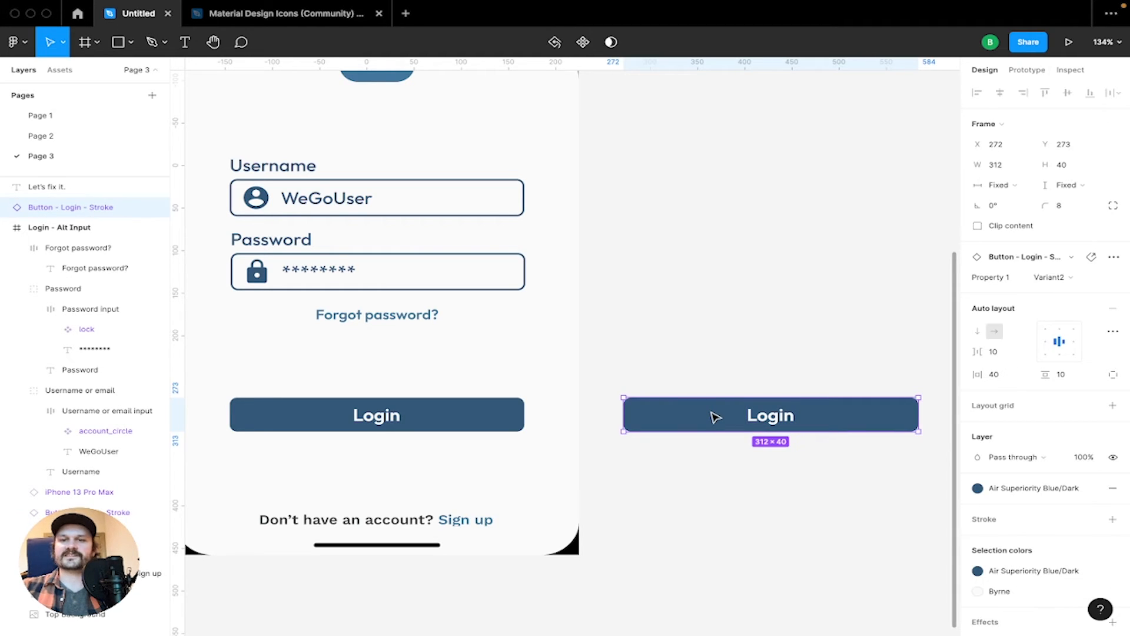
scroll(716, 427, "down", 1)
left_click(736, 438)
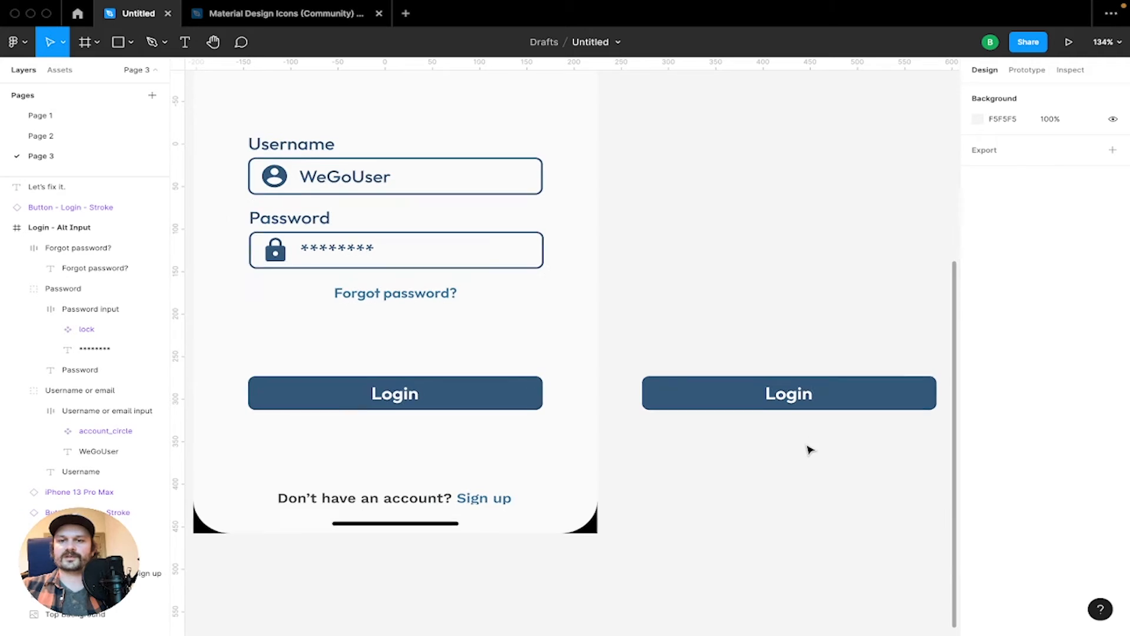
scroll(807, 449, "right", 2)
Fill the duplicated button with the Byrne colour style and add a stroke in the Air Superiority Blue/Normal style
left_click(807, 429)
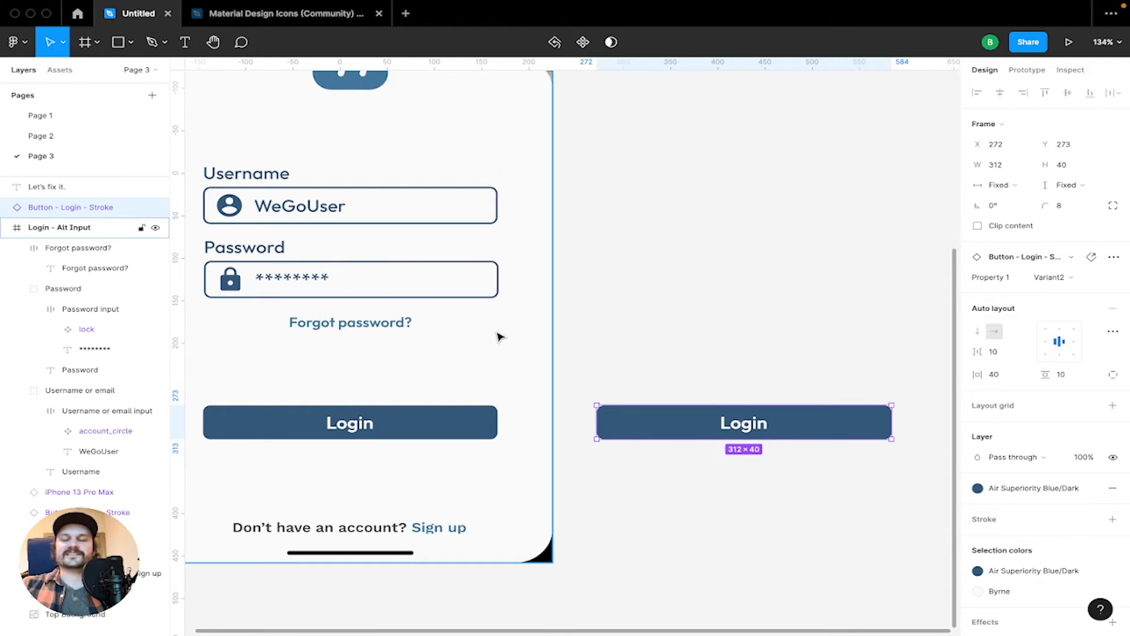
left_click(977, 488)
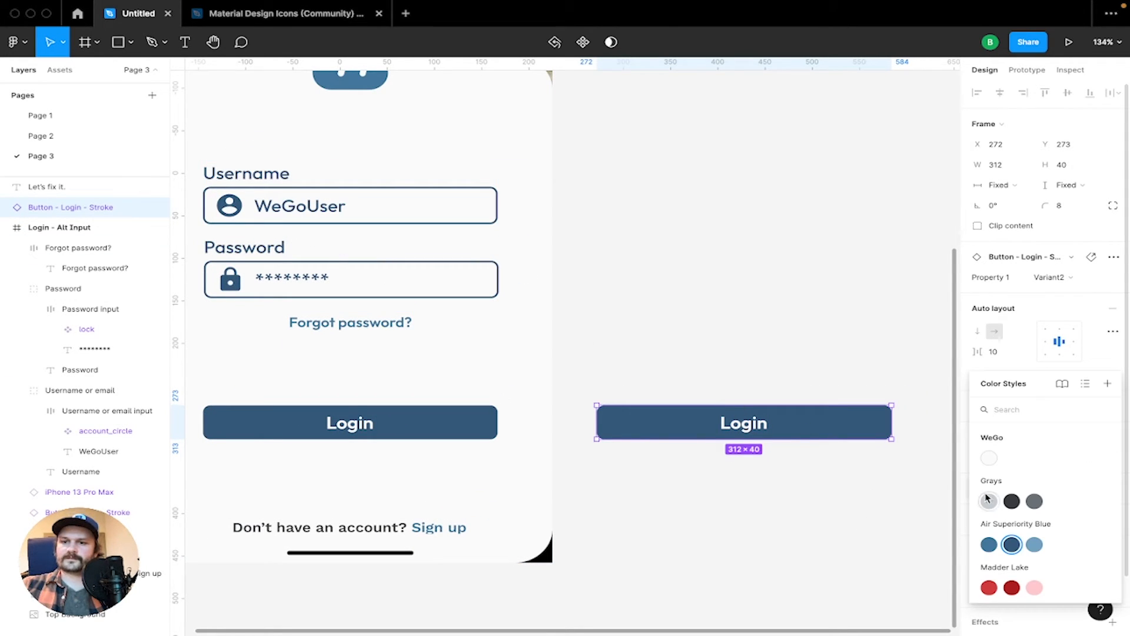
left_click(989, 457)
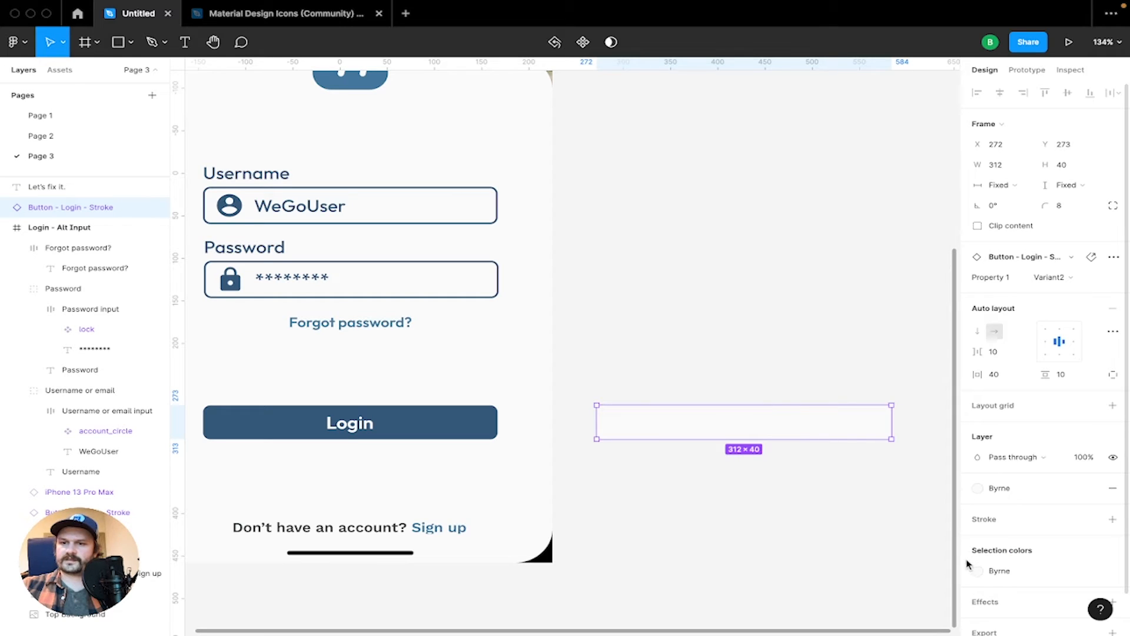
left_click(978, 540)
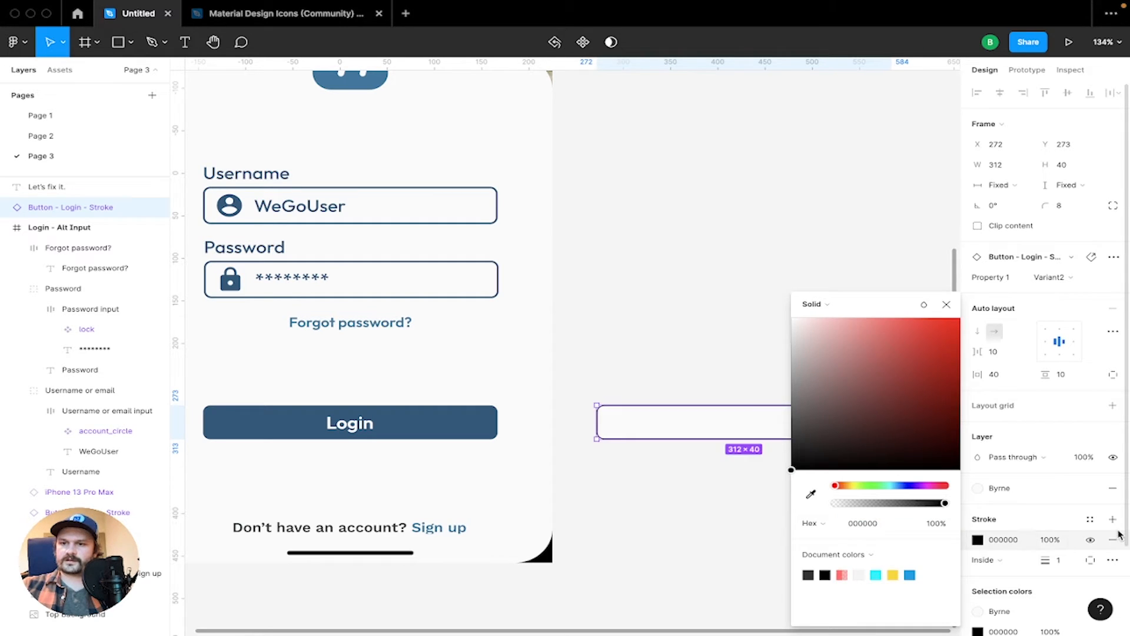
left_click(1090, 520)
left_click(1008, 545)
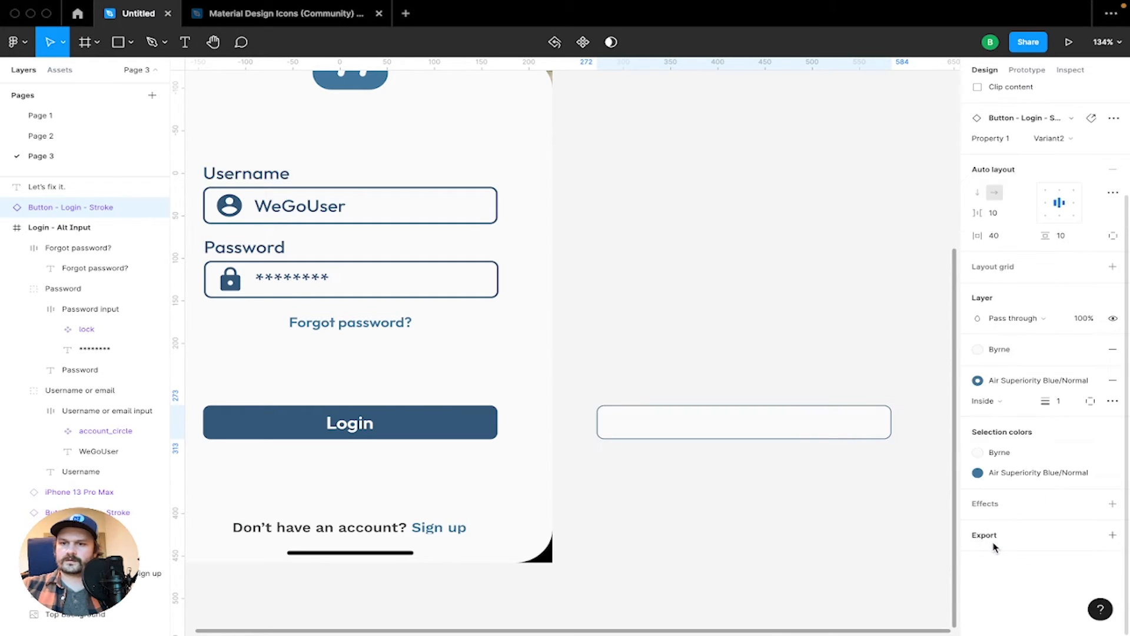
Set the duplicated button's stroke to a width of 2 in the Air Superiority Blue/Dark colour style
left_click(1110, 504)
left_click(1111, 521)
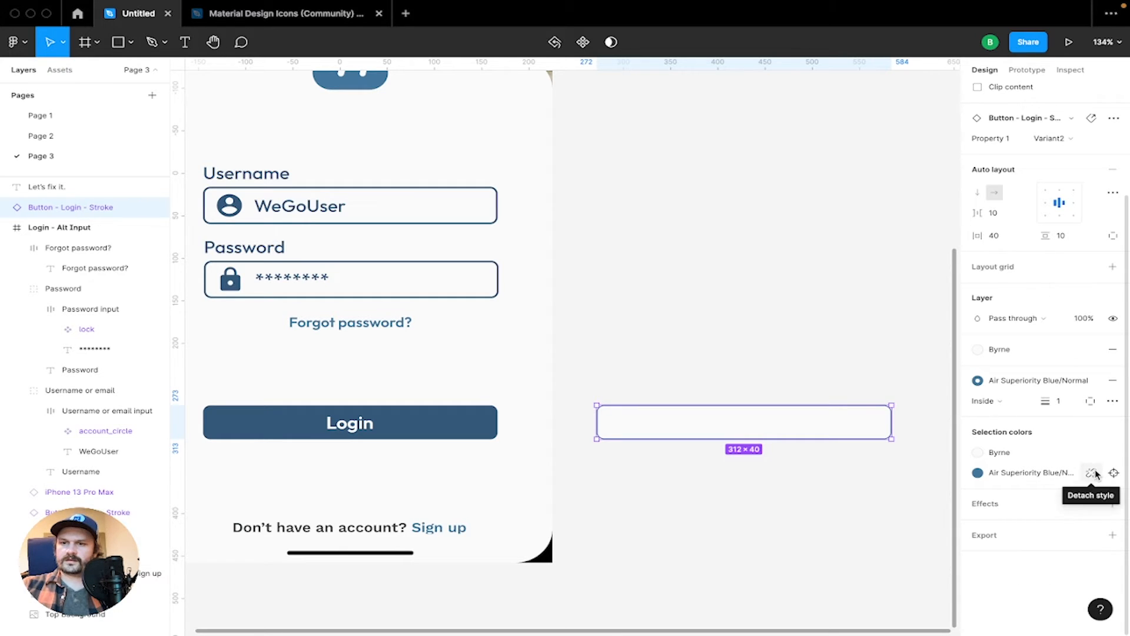
left_click(1060, 401)
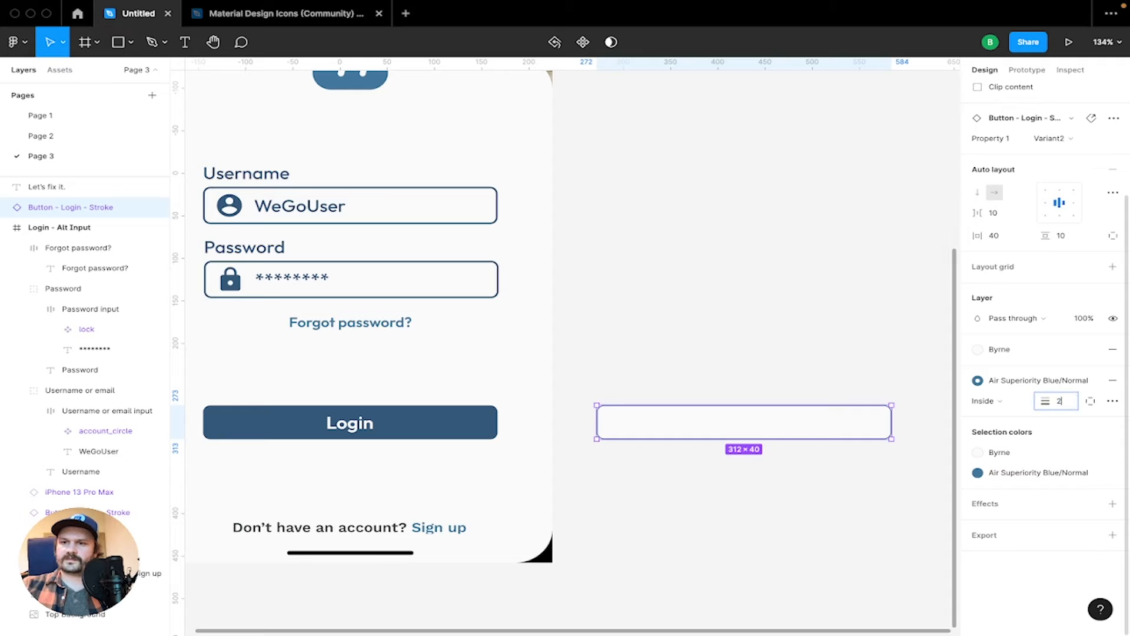
type("2")
left_click(1045, 382)
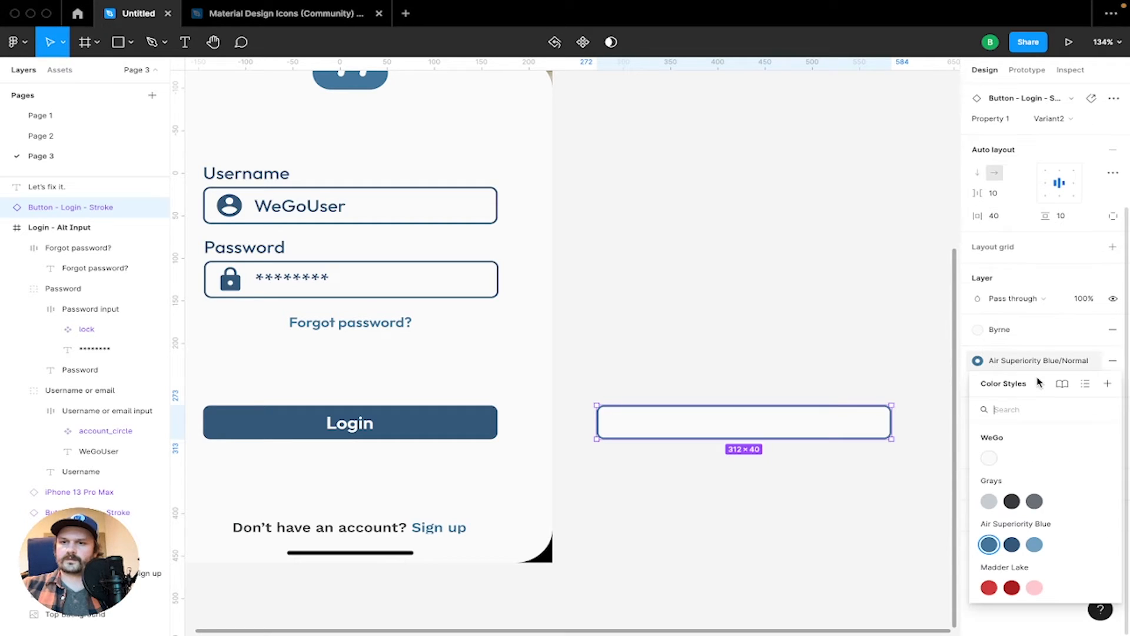
left_click(1011, 547)
left_click(798, 328)
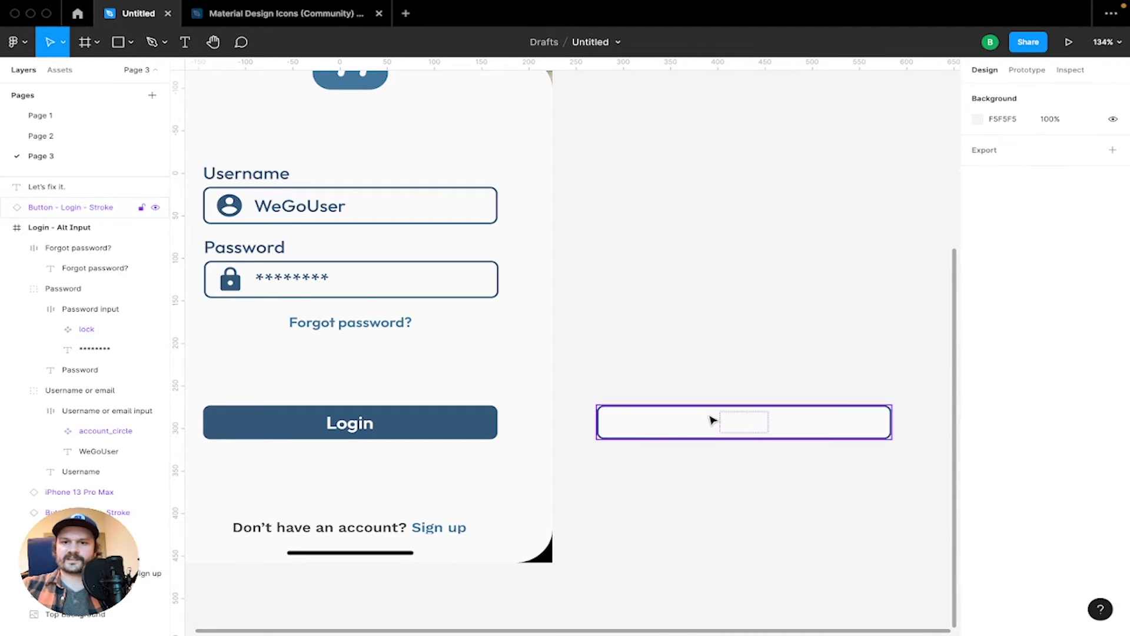
Apply the Air Superiority Blue/Dark colour style to the Login label inside the outlined button
double_click(728, 420)
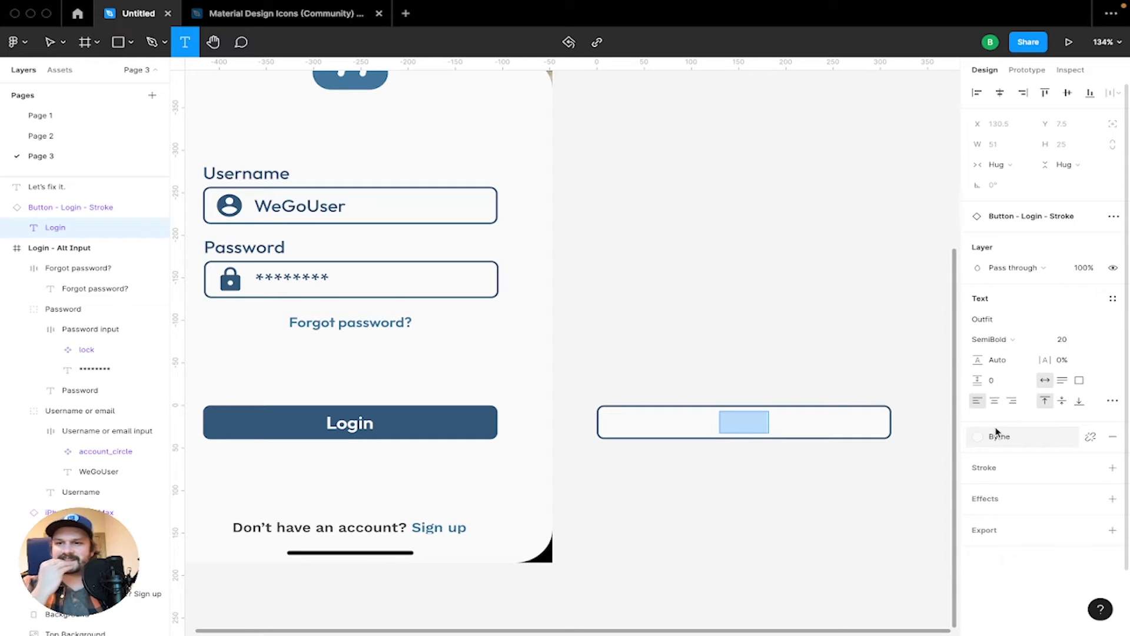
mouse_move(724, 631)
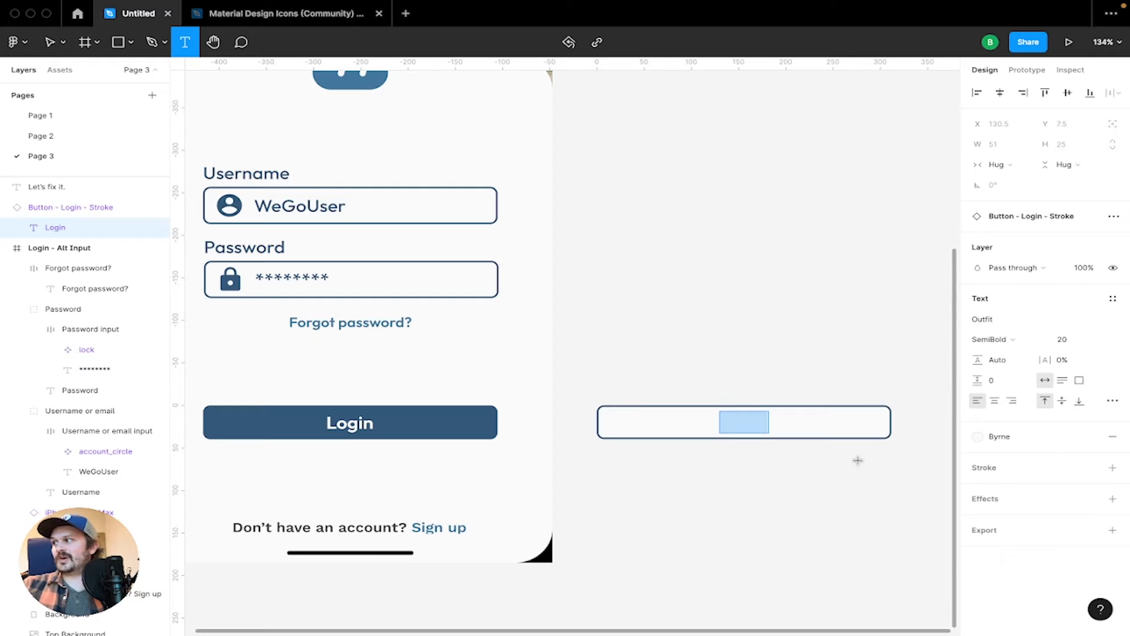
left_click(982, 436)
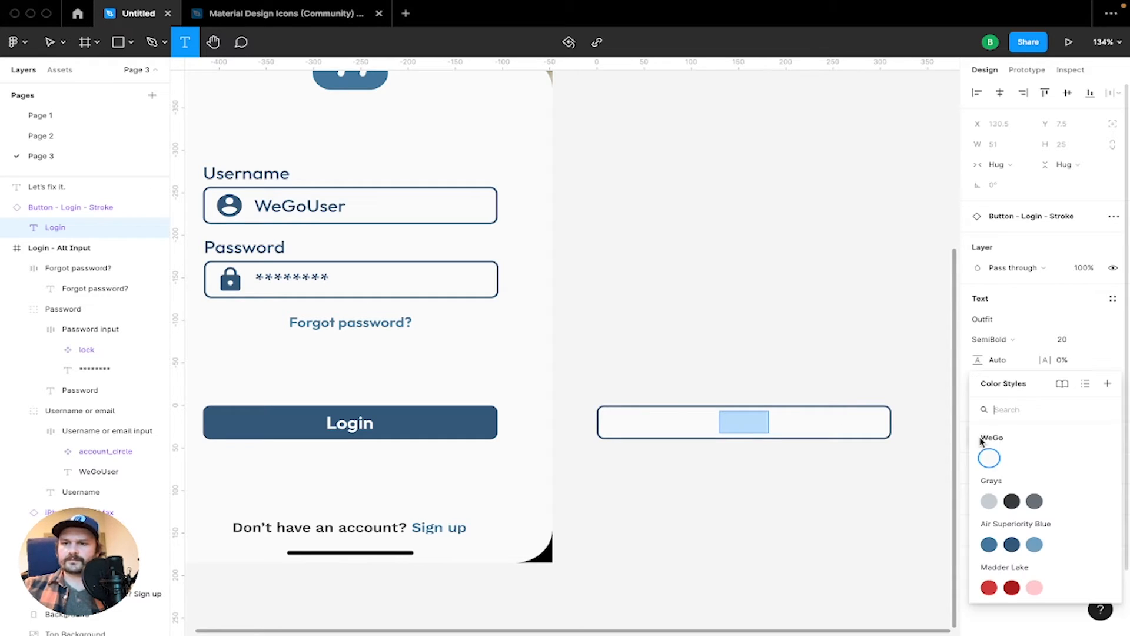
left_click(1012, 544)
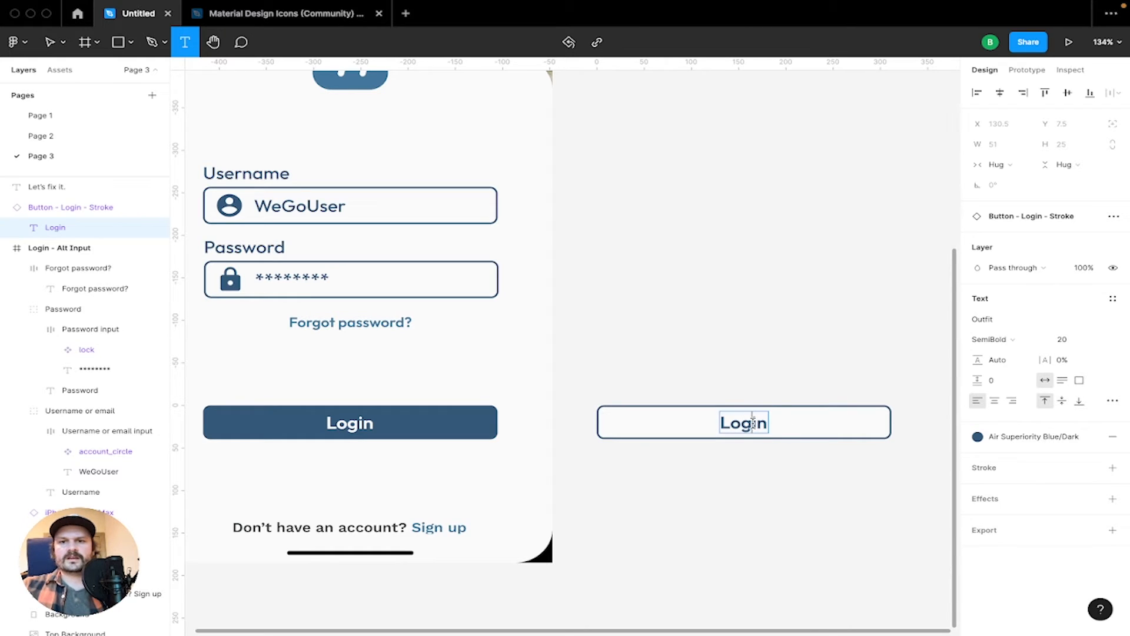
key("Escape")
Copy the "Don't have an account? Sign up" text and paste it over the outlined button's label
left_click(353, 530)
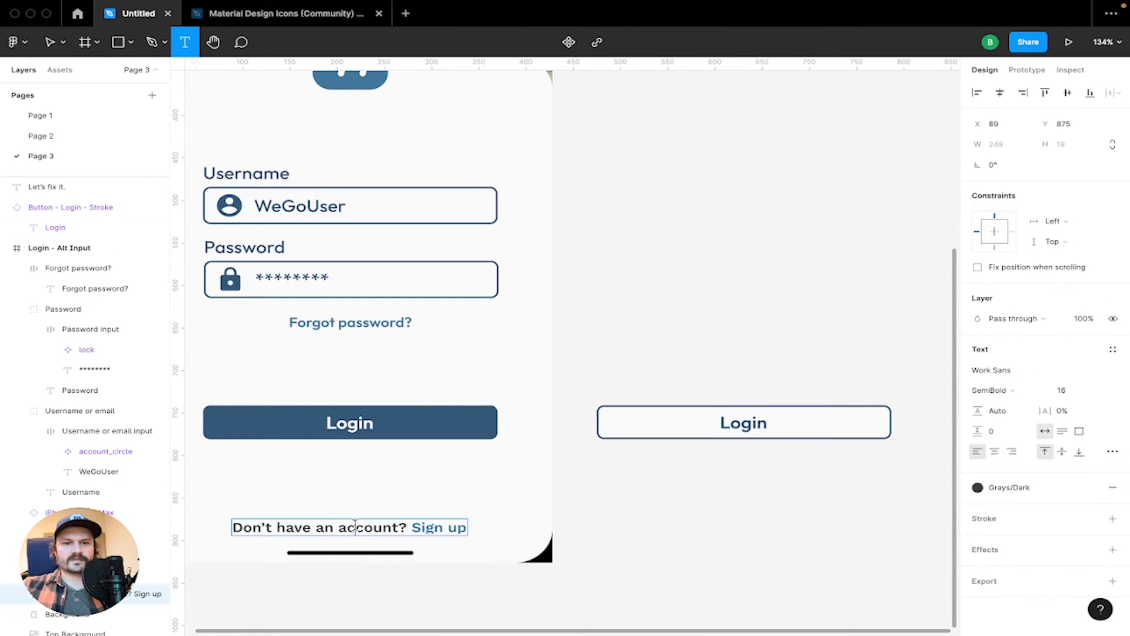
key("Return")
key("ctrl+c")
double_click(732, 422)
key("ctrl+v")
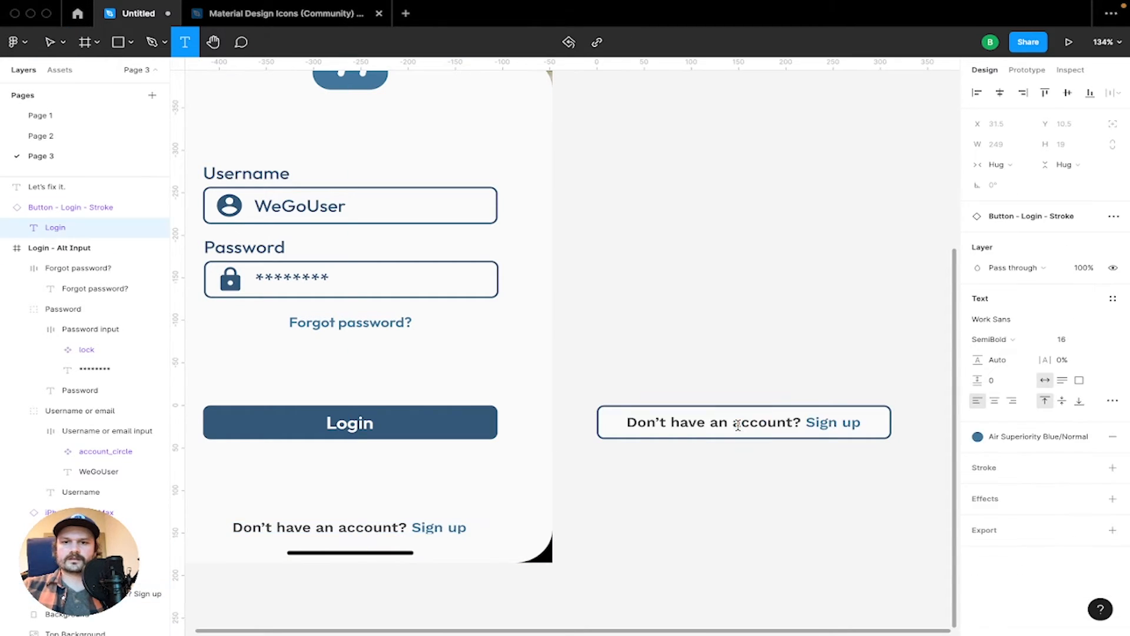
left_click(833, 462)
Replace the outlined button's entire label with "Sign Up"
double_click(829, 421)
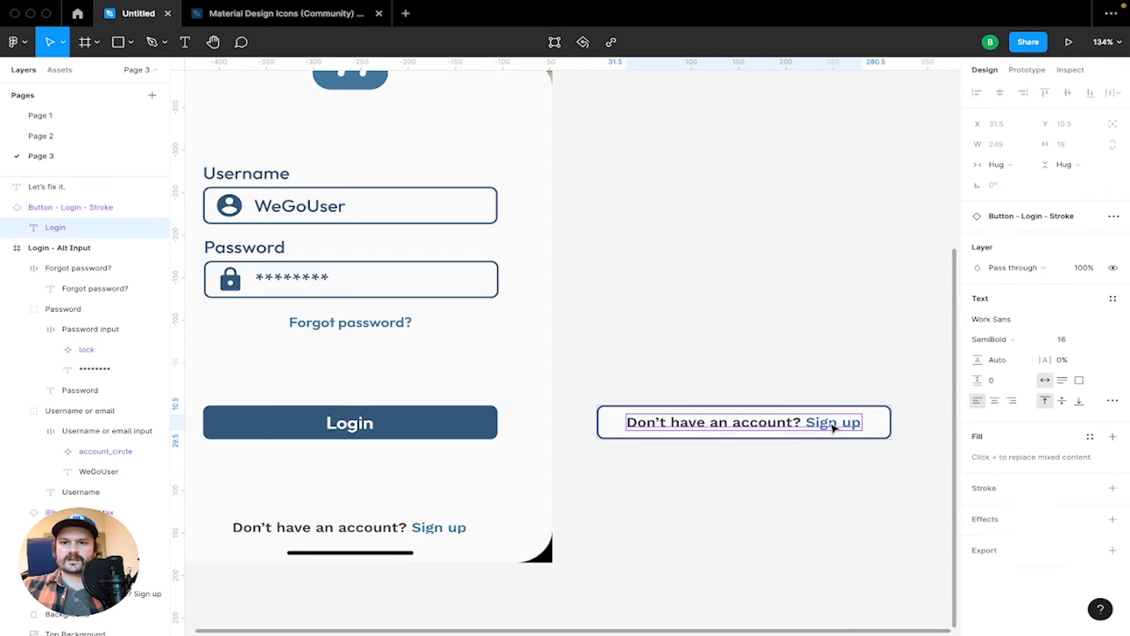
double_click(829, 421)
key("ctrl+a")
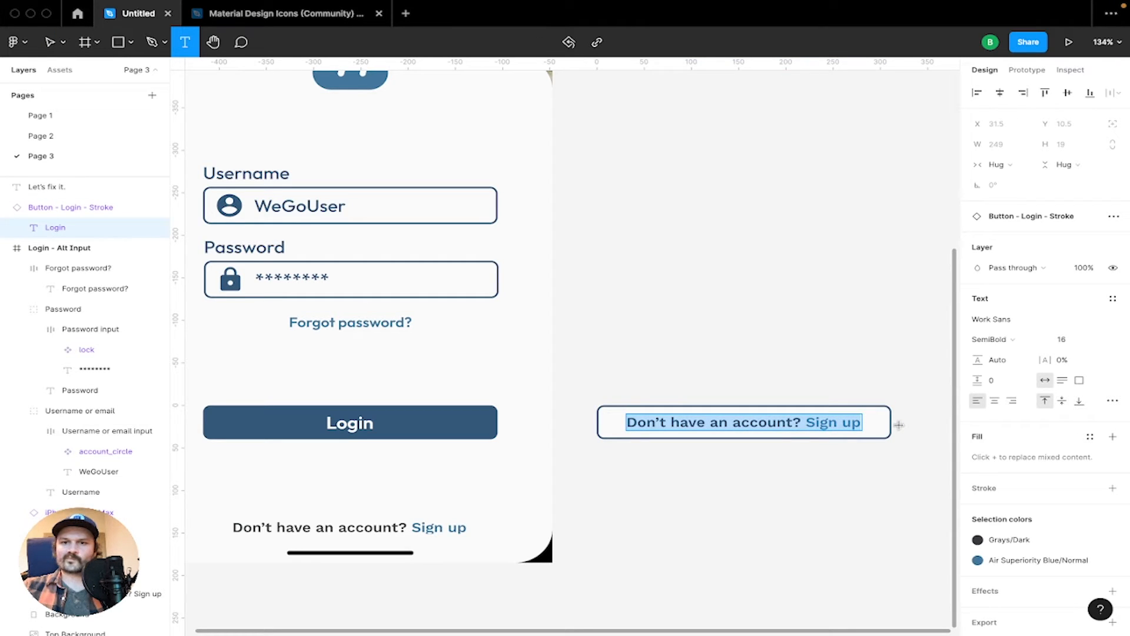
type("Sign Up")
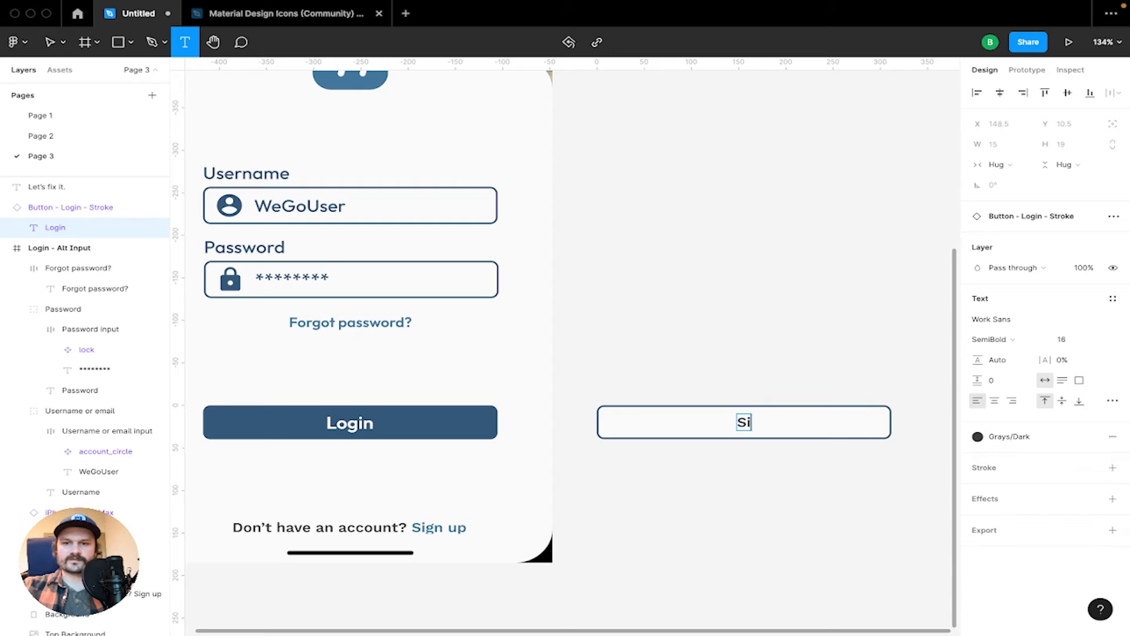
key("Escape")
Delete the "Don't have an account? Sign up" text from the login frame and put the Sign Up button there at X 58, Y 845
left_click(375, 530)
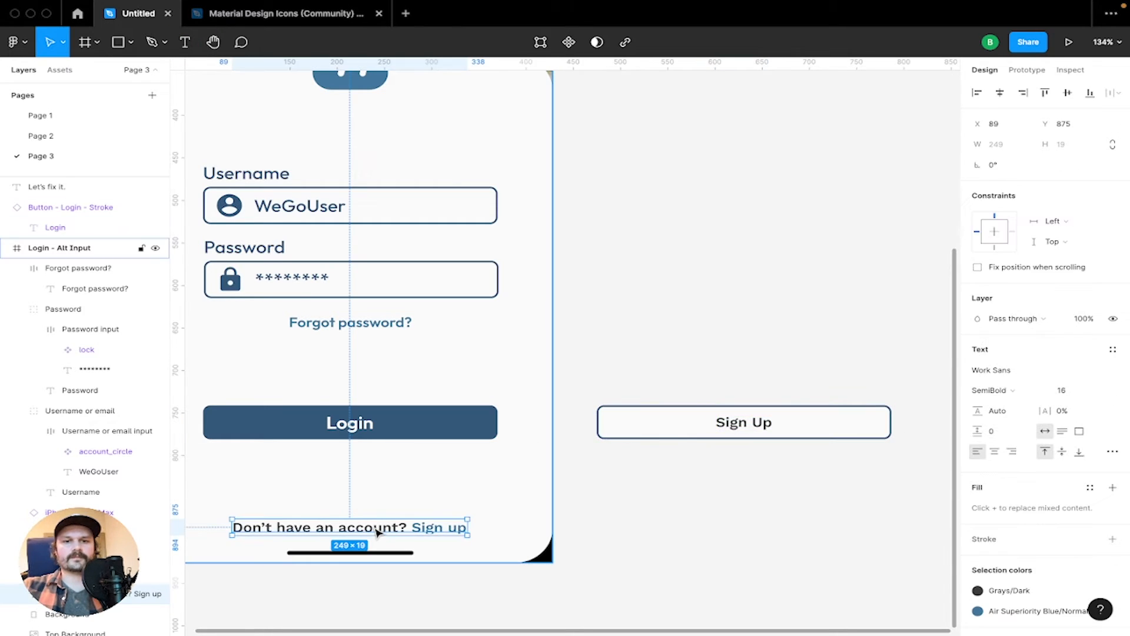
key("Delete")
left_click(840, 404)
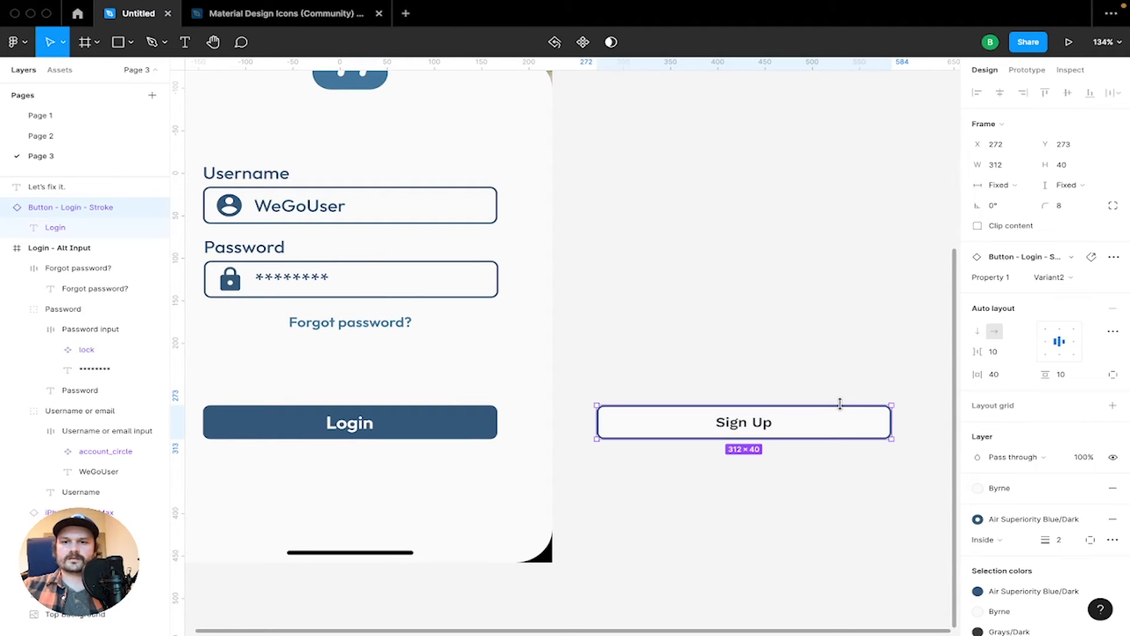
left_click_drag(840, 404, 441, 510)
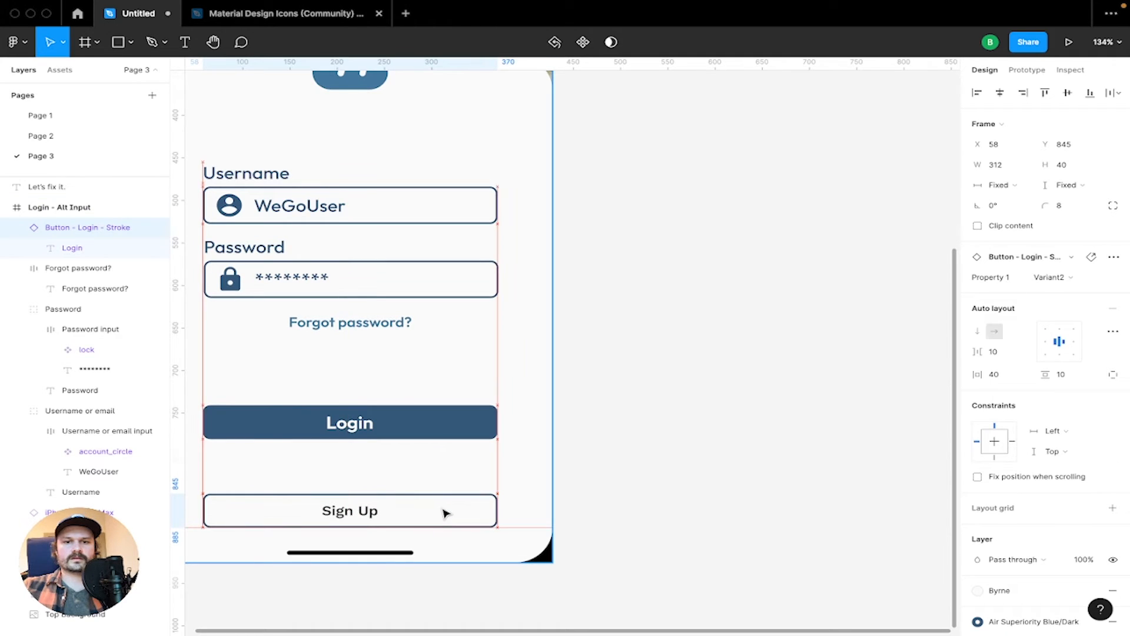
scroll(780, 297, "left", 5)
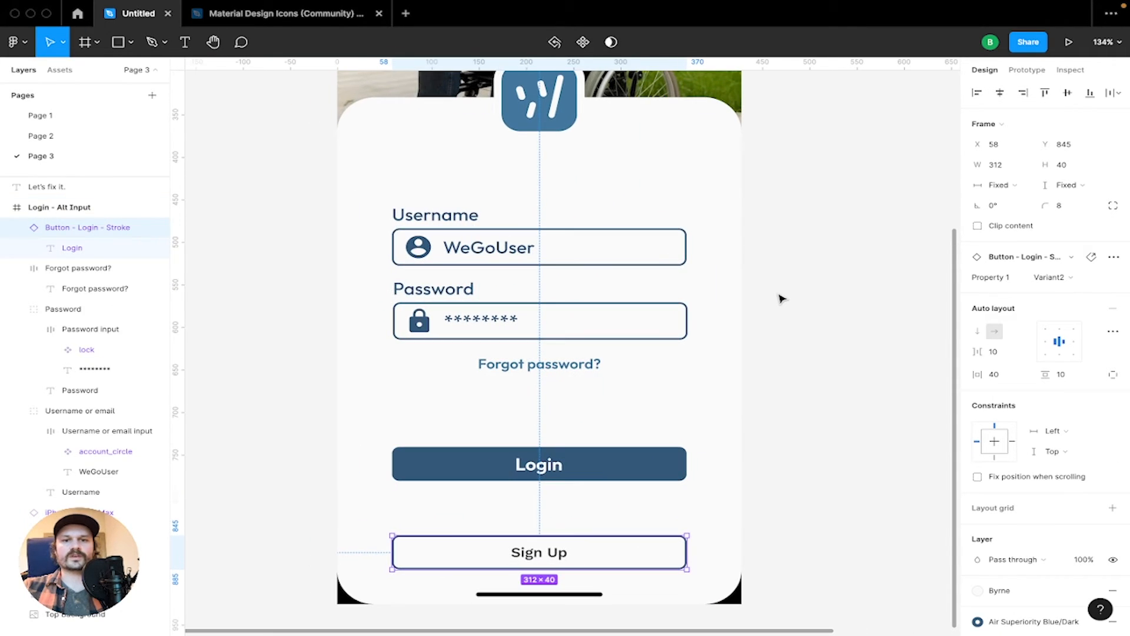
left_click(782, 298)
Check the horizontal alignment of the link, input groups and buttons, and centre the Password group in the login frame
scroll(799, 326, "right", 3)
scroll(800, 326, "down", 2)
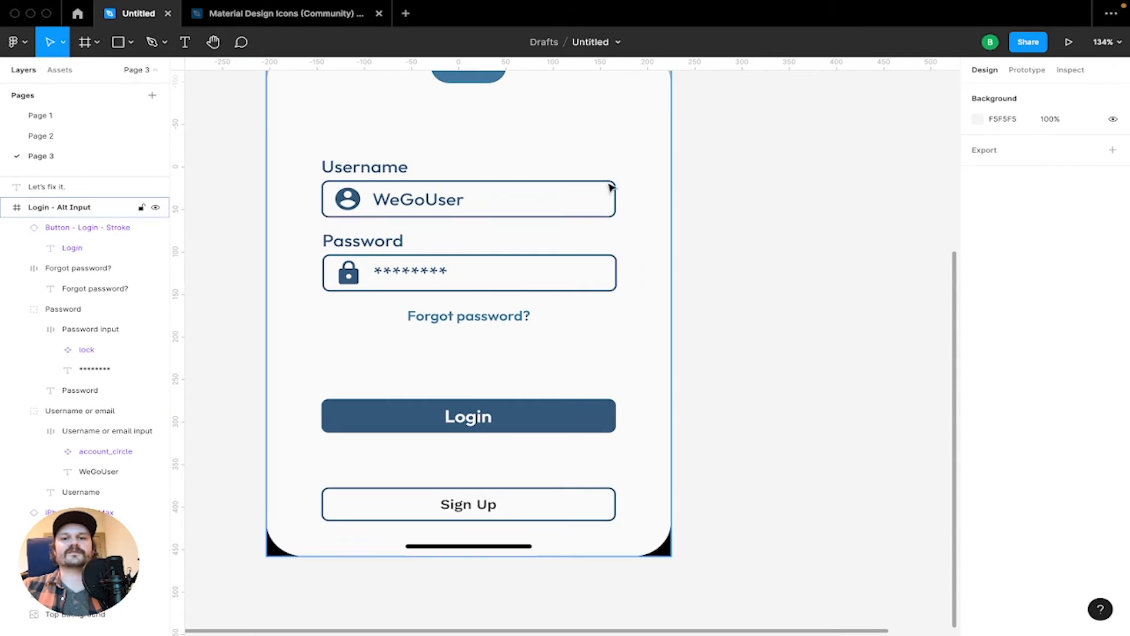
double_click(481, 319)
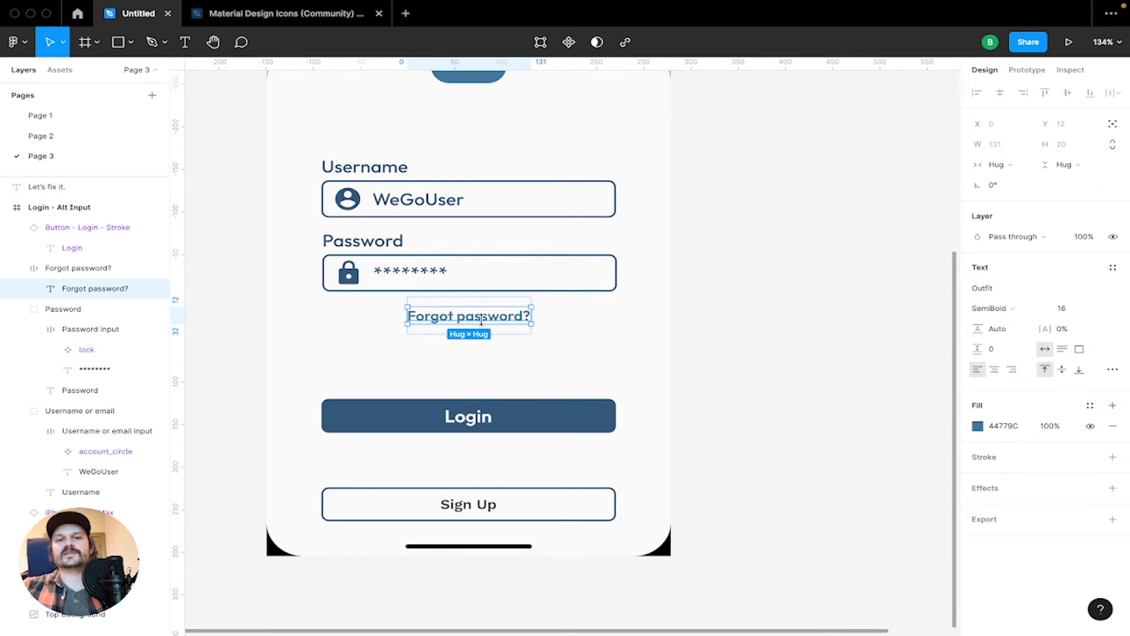
left_click(559, 262)
left_click(555, 211)
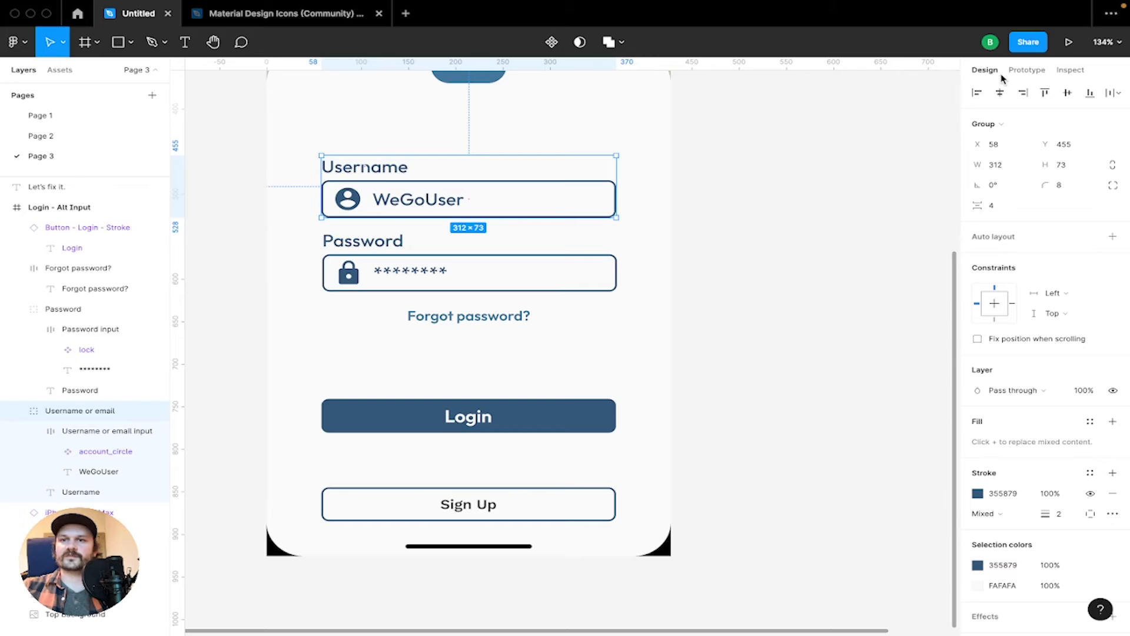
left_click(506, 269)
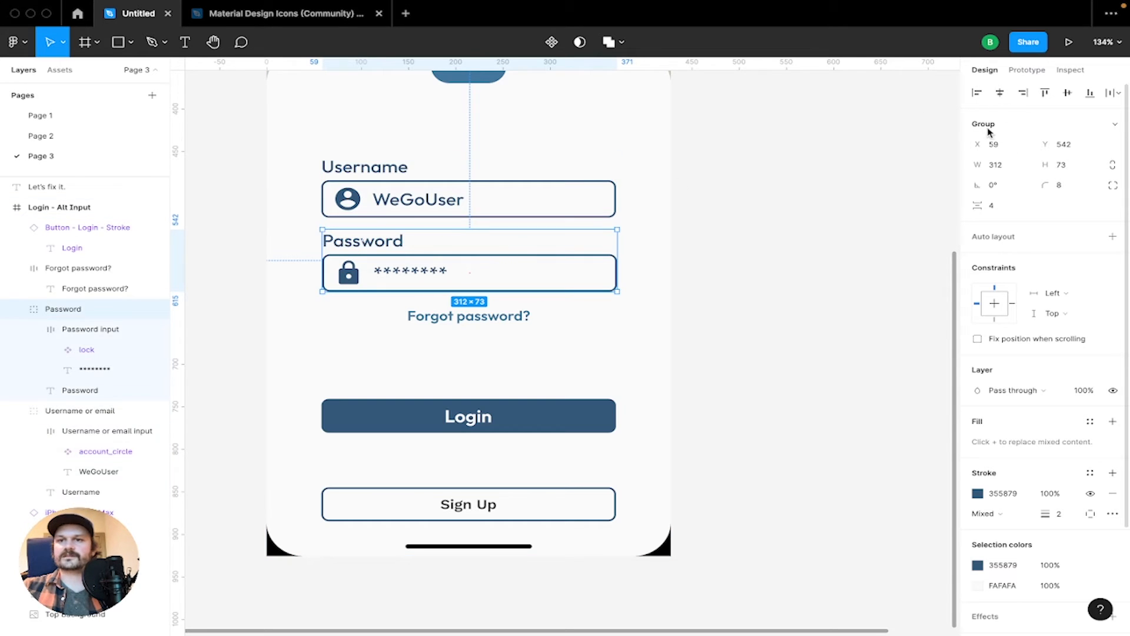
left_click(1010, 96)
key("Escape")
left_click(558, 411)
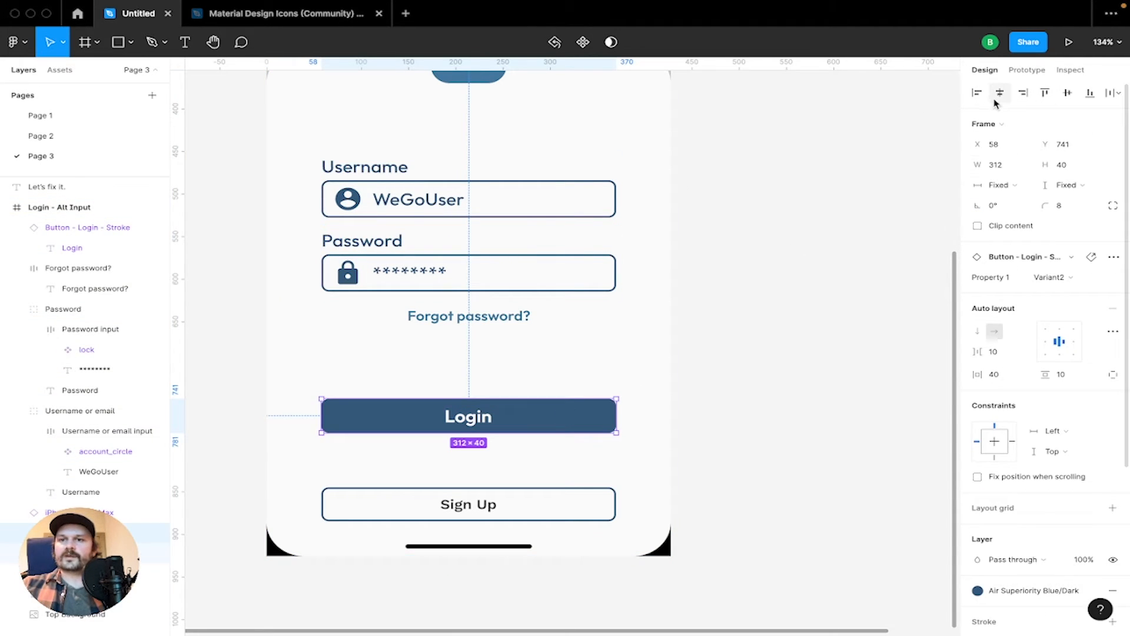
left_click(560, 521)
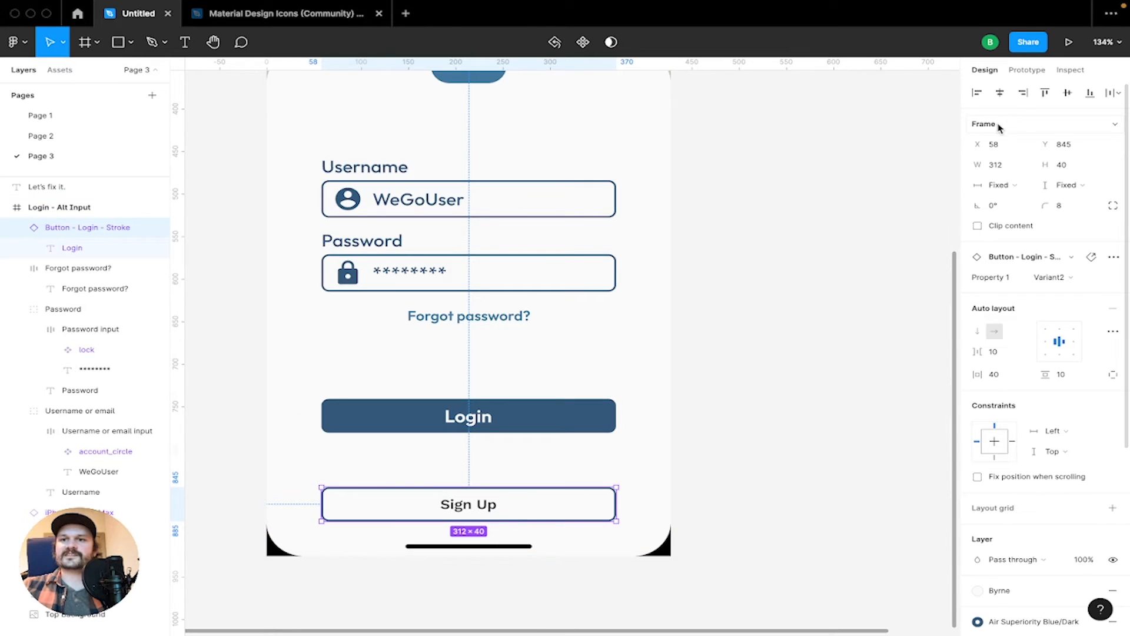
left_click(709, 393)
Move the Sign Up button up to Y 835, keeping it horizontally centred in the login frame
scroll(711, 394, "up", 2)
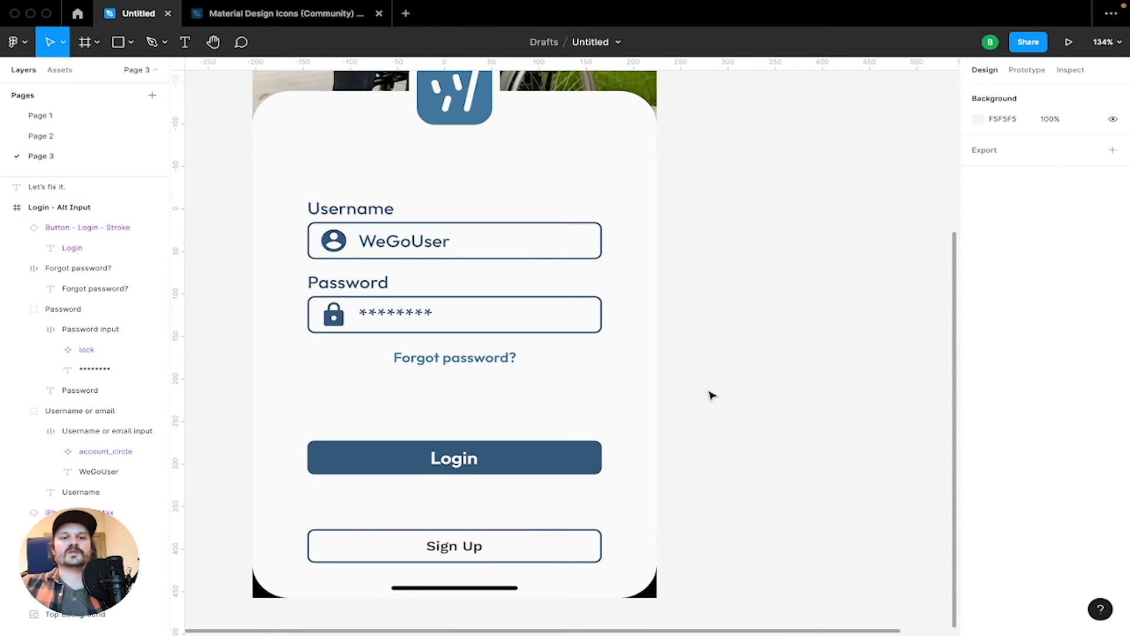
left_click(582, 465)
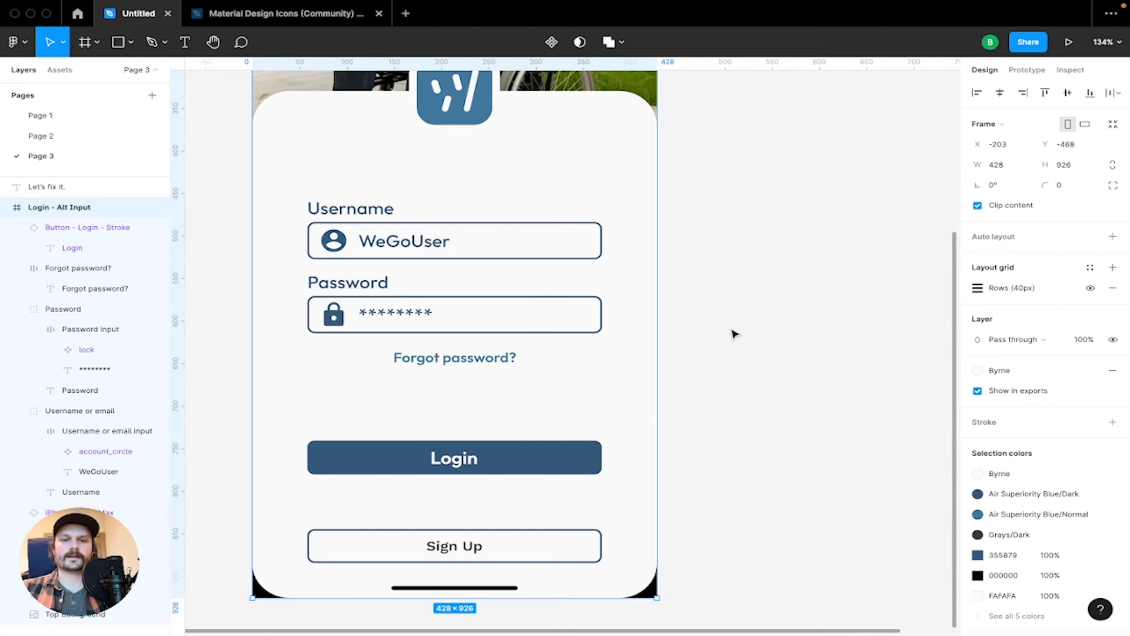
scroll(734, 330, "down", 5)
left_click(601, 492)
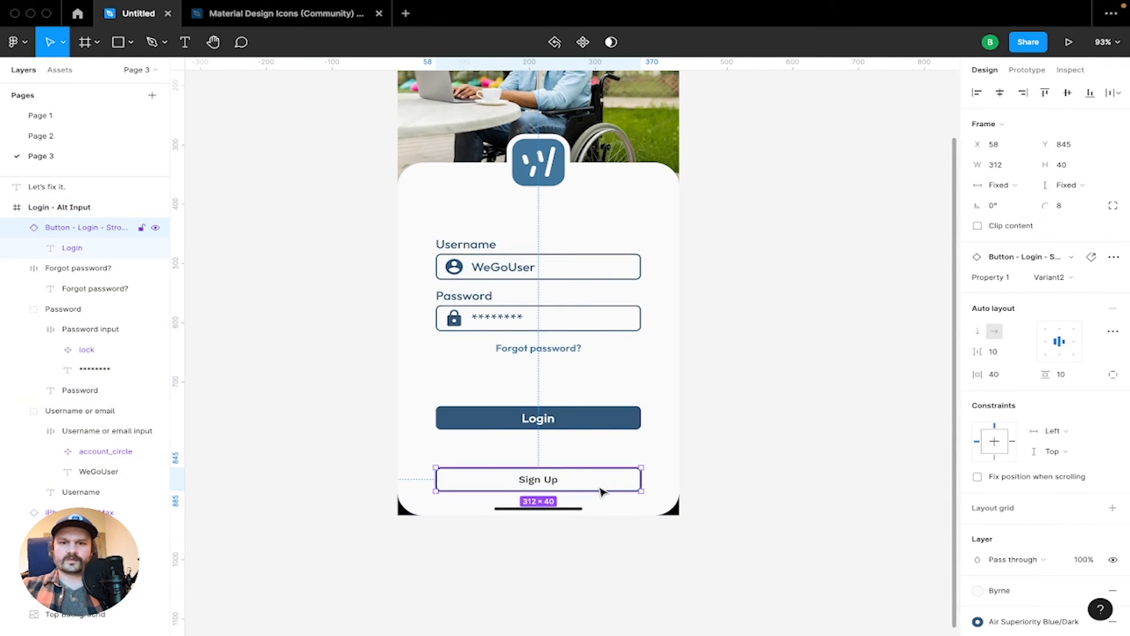
left_click_drag(602, 492, 595, 485)
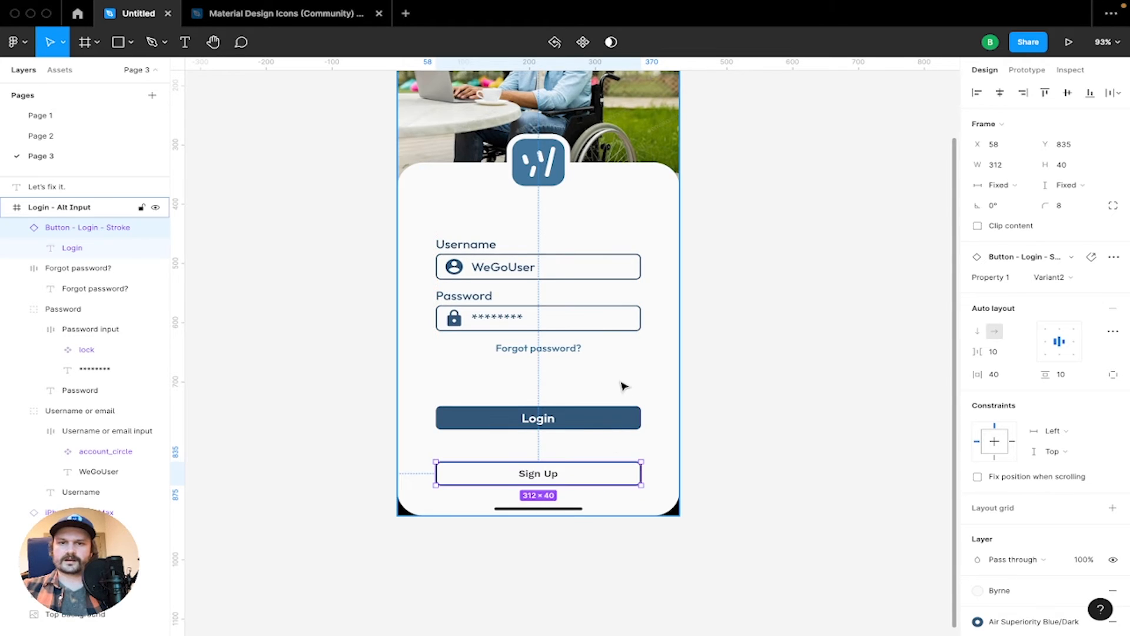
key("Escape")
Move the Login button up to Y 691, closer to the Forgot password? link
left_click(595, 416)
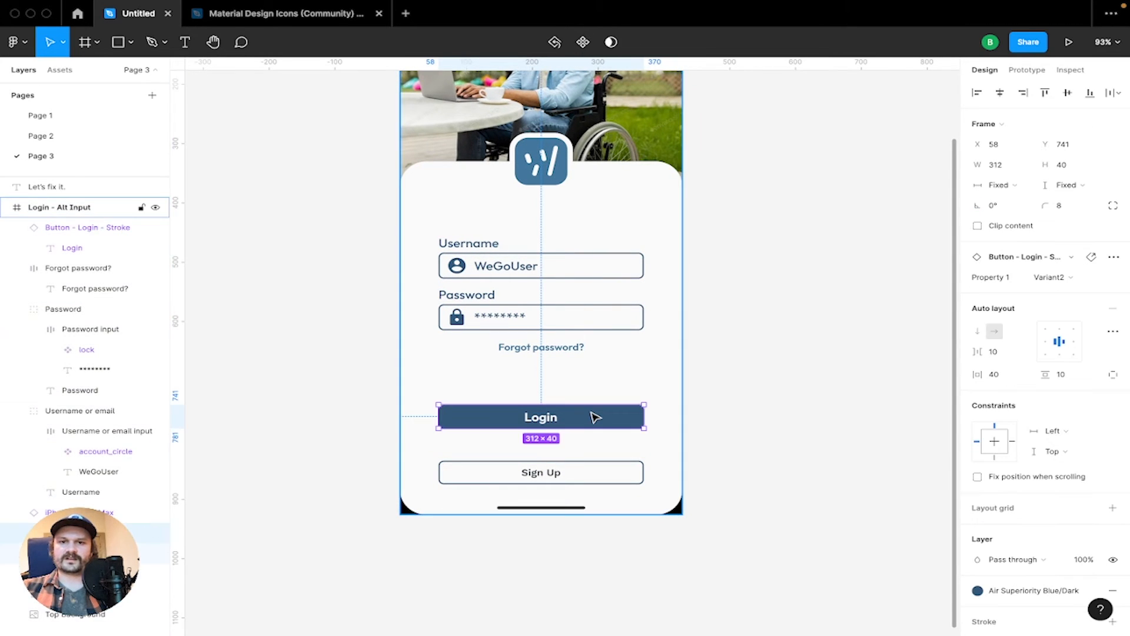
key("shift+Up")
key("shift+Up")
key("shift+Up")
key("shift+Up")
left_click(805, 346)
scroll(805, 346, "right", 3)
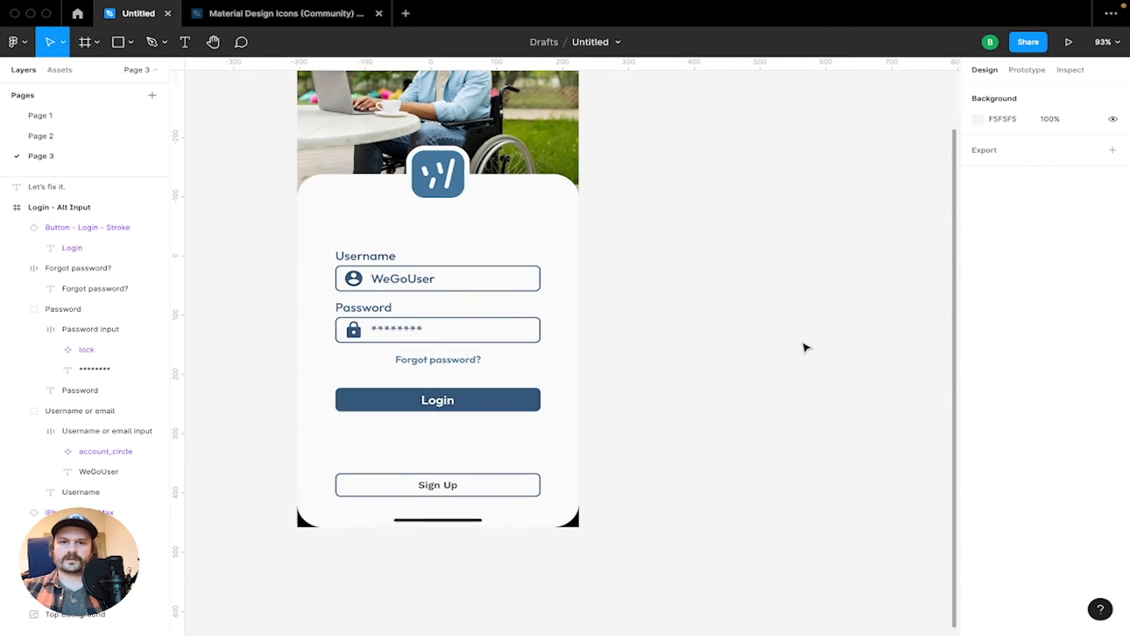
Nudge the Login button up by another 10 px
left_click(506, 399)
left_click(506, 398)
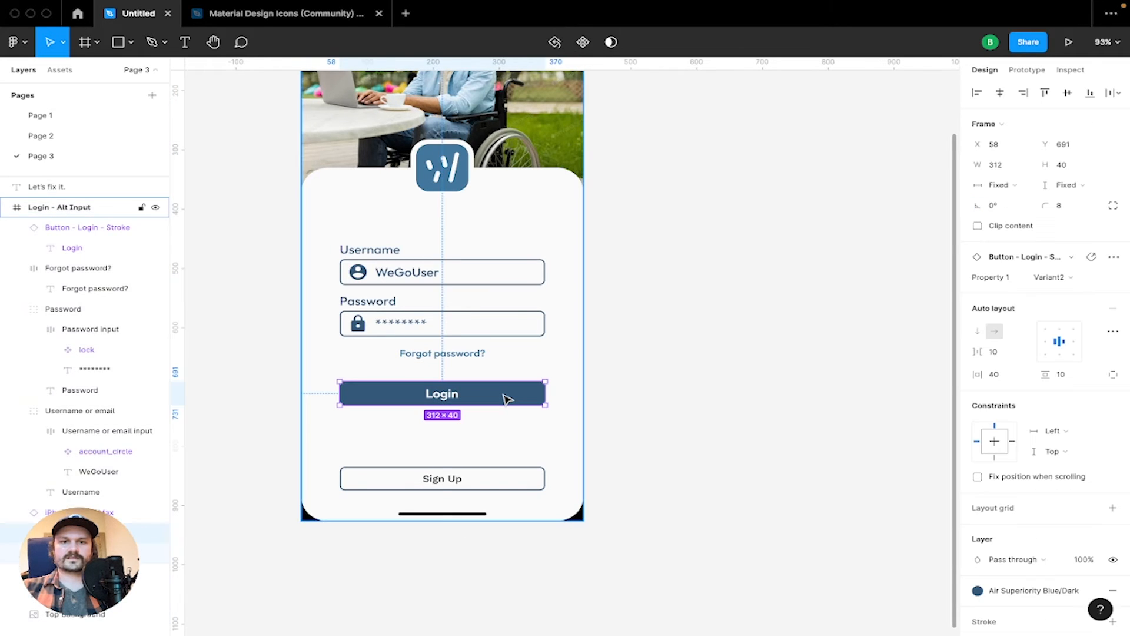
key("shift+Up")
left_click(736, 345)
scroll(736, 346, "up", 4)
scroll(736, 346, "right", 2)
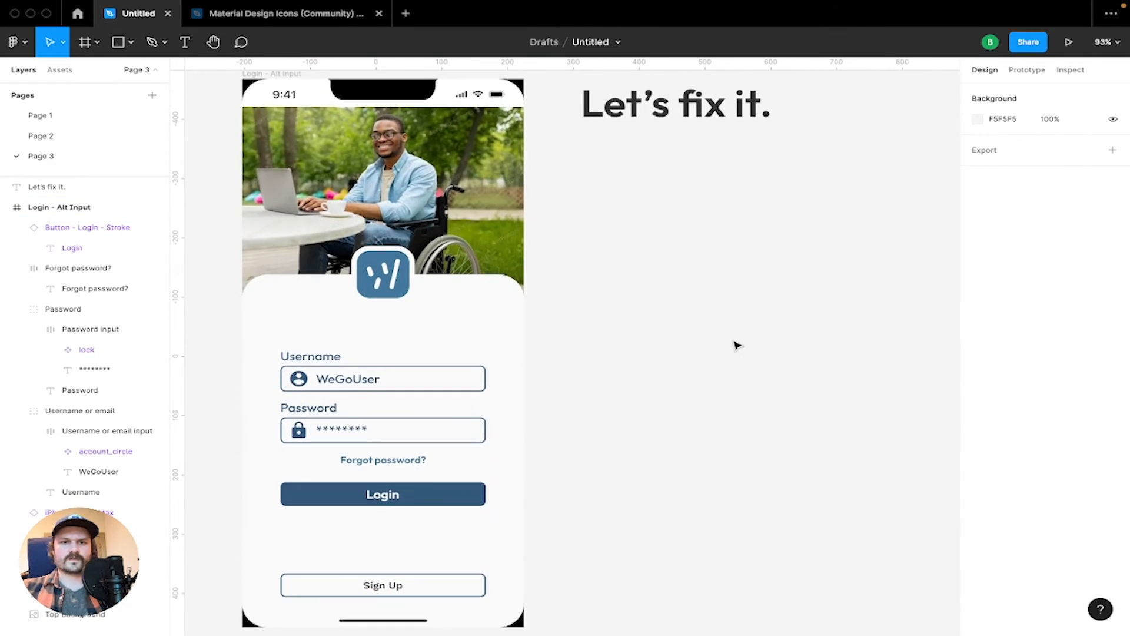
Delete the "Let's fix it." heading beside the login frame and fit the whole design in view
left_click(693, 123)
scroll(692, 134, "left", 1)
scroll(693, 133, "up", 1)
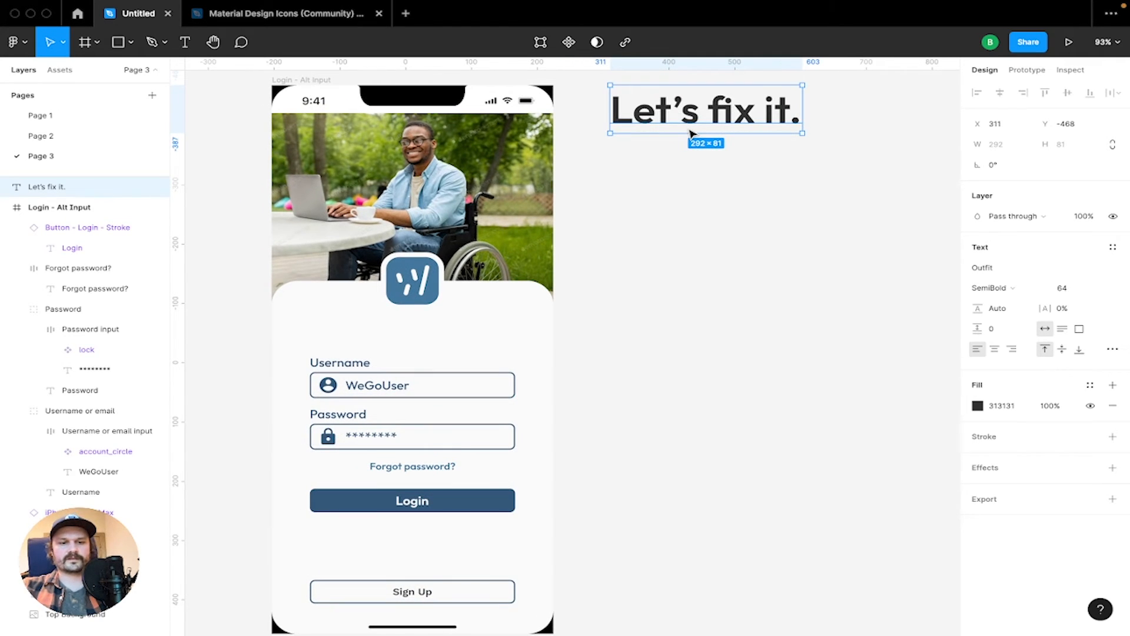
key("Delete")
key("shift+1")
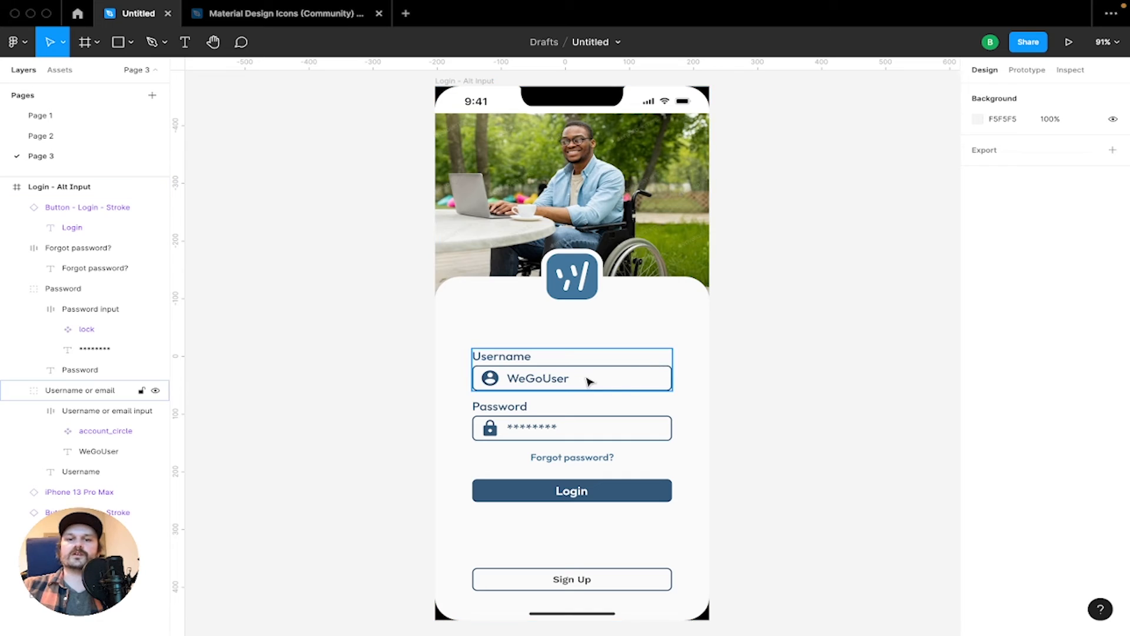
Move the Login button up to Y 665, directly beneath the Forgot password? link
left_click(692, 352)
left_click_drag(591, 391, 454, 479)
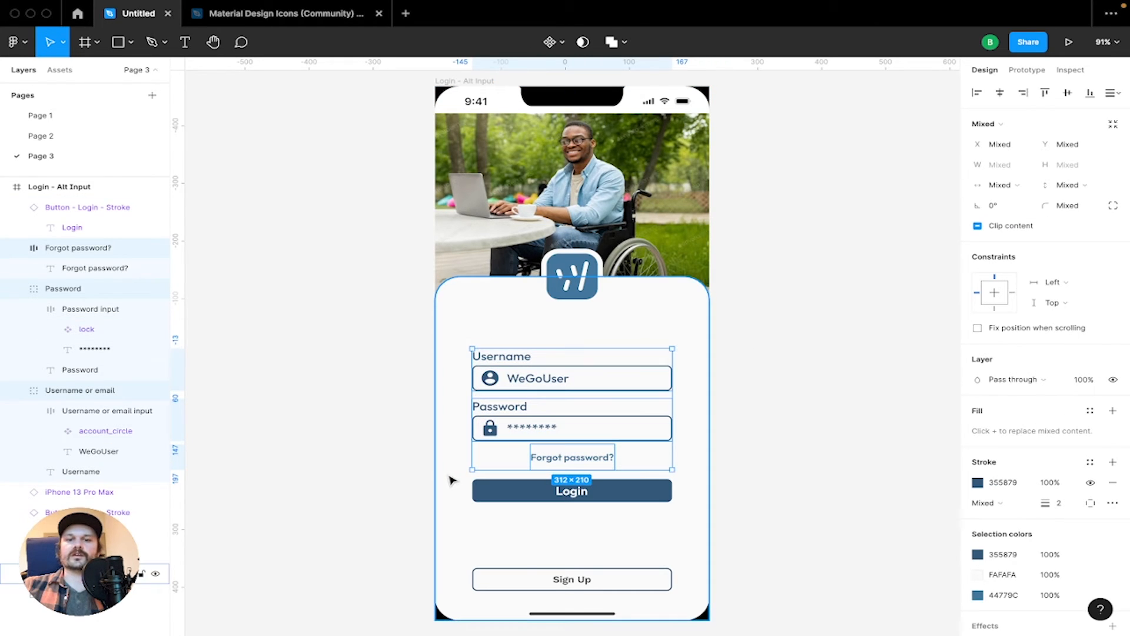
left_click(632, 513)
left_click(625, 491)
mouse_move(625, 493)
left_mouse_down()
mouse_move(631, 556)
mouse_move(618, 444)
mouse_move(618, 502)
mouse_move(628, 491)
left_mouse_up()
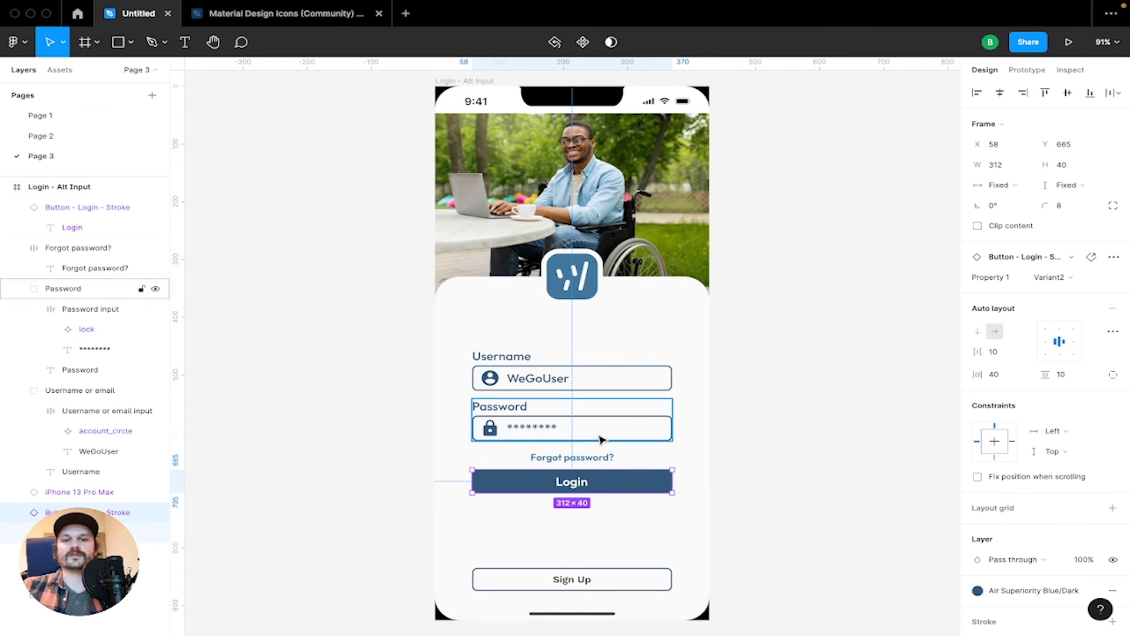
Move the Forgot password? link frame up to Y 615, flush with the lower edge of the password input
left_click(594, 460)
left_click_drag(594, 460, 606, 454)
scroll(609, 431, "up", 10)
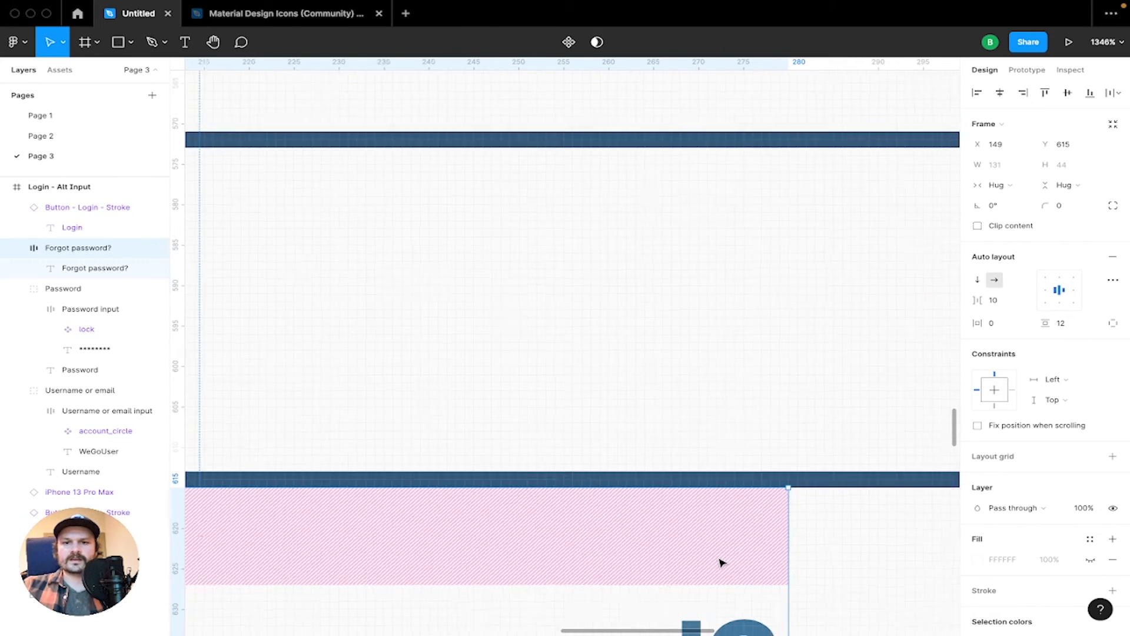
scroll(724, 560, "down", 10)
scroll(704, 530, "down", 3)
key("Escape")
Move the Login button up to Y 659, flush with the lower edge of the Forgot password? frame
left_click_drag(701, 514, 695, 508)
left_click(939, 434)
scroll(939, 434, "down", 3)
scroll(940, 433, "down", 2)
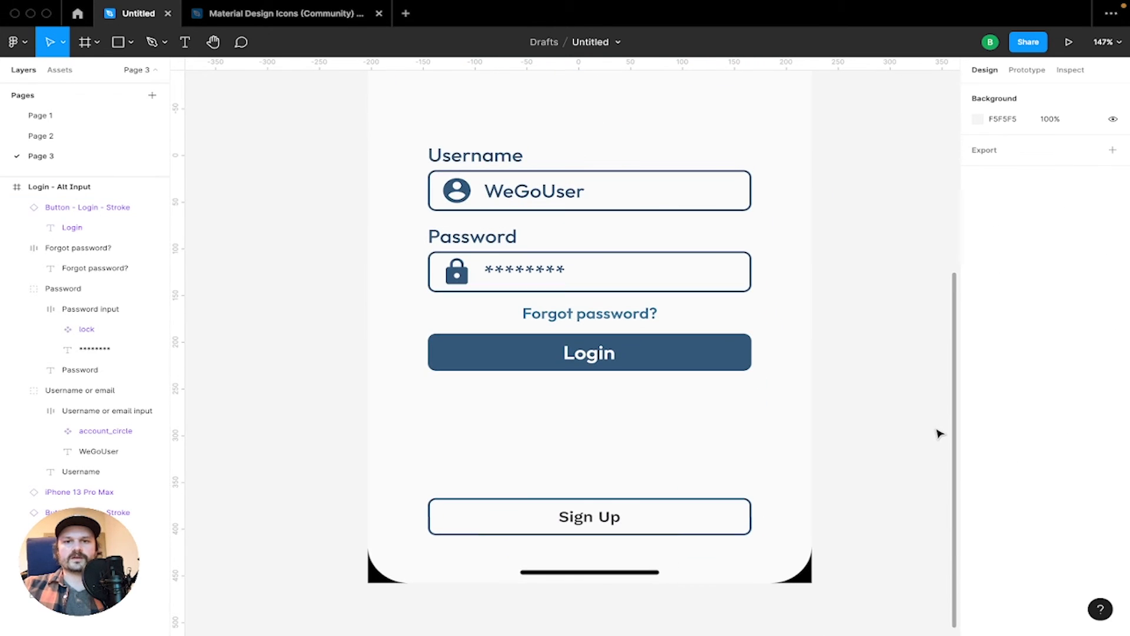
left_click(586, 319)
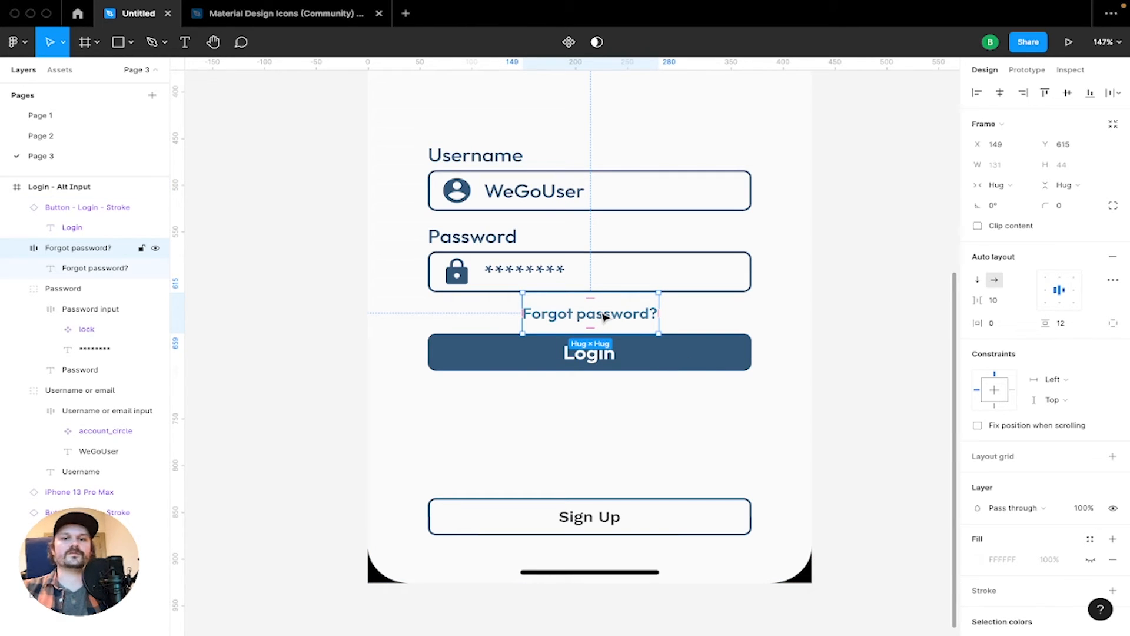
left_click(686, 358)
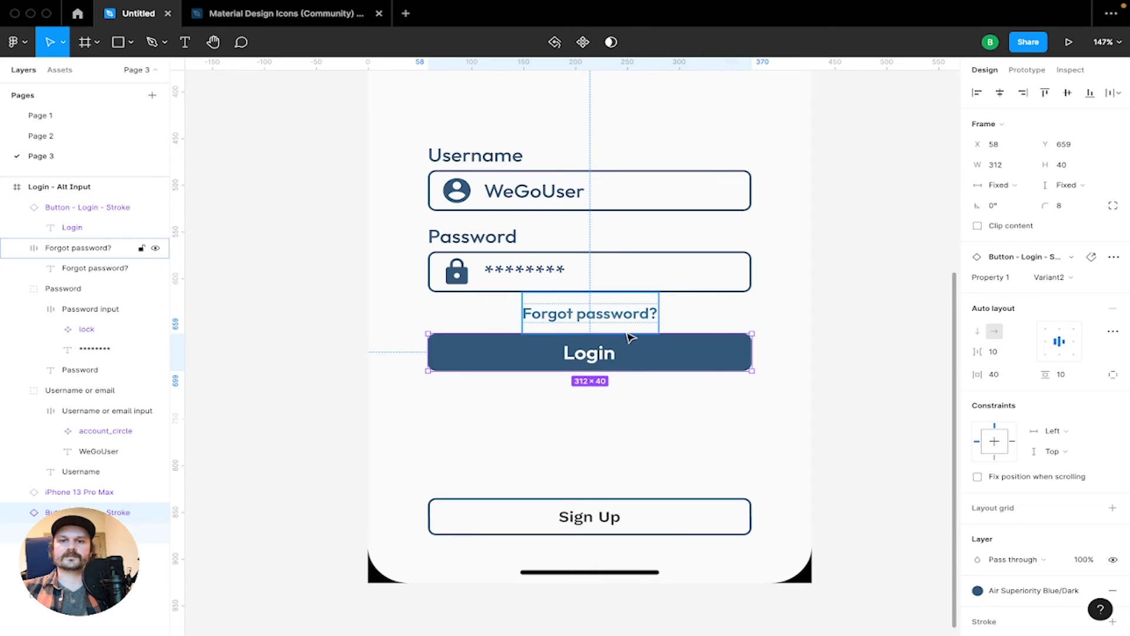
left_click(843, 273)
Shift the Password label and input group up about 4 px toward the username input
left_click(547, 258)
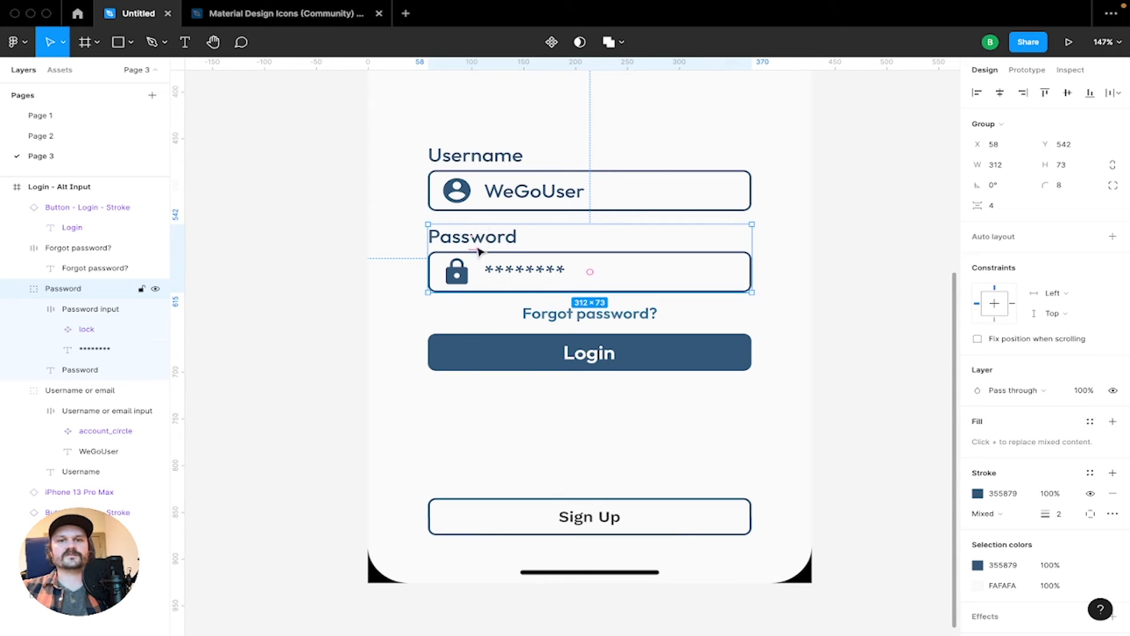
mouse_move(472, 247)
left_mouse_down()
mouse_move(472, 229)
mouse_move(477, 253)
left_mouse_up()
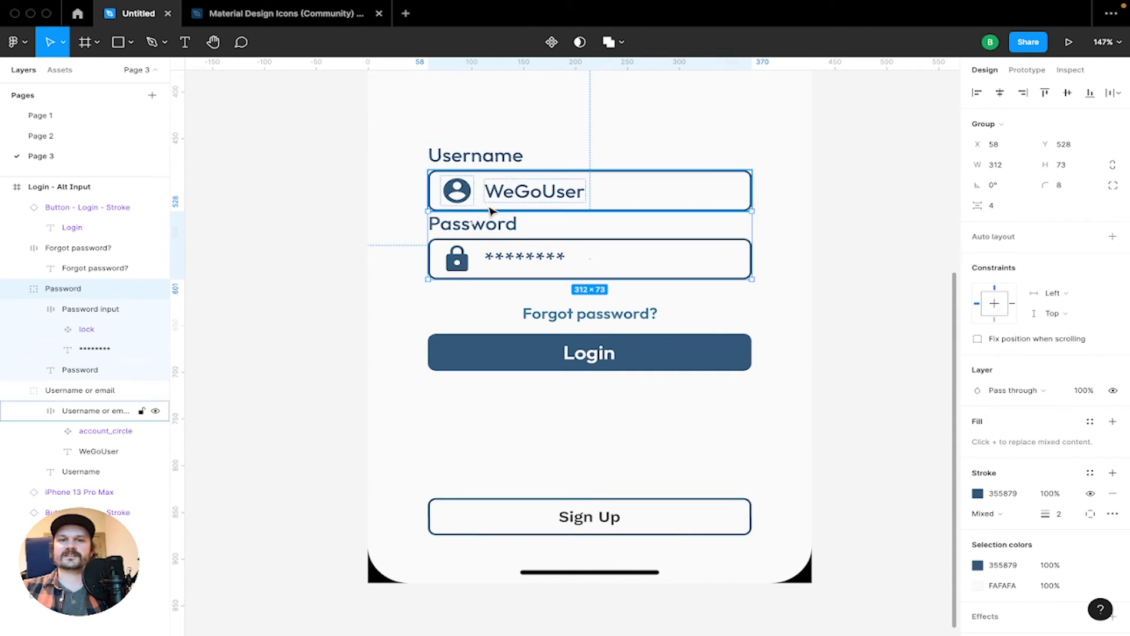
key("ctrl+z")
left_click(871, 235)
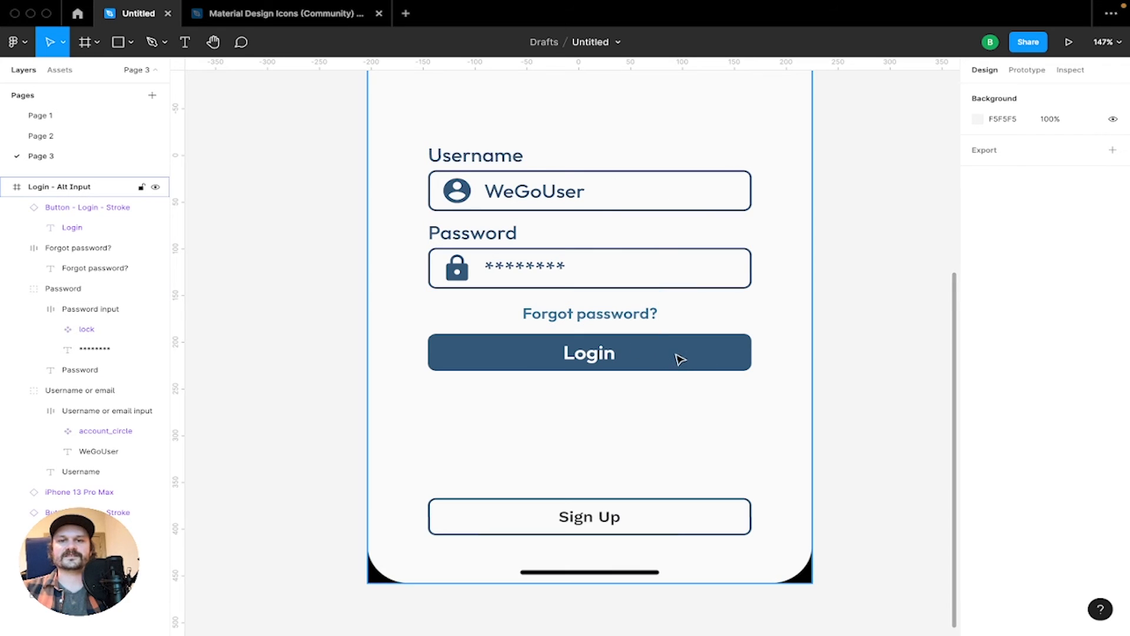
Move the Sign Up button up about 17 px, away from the frame's lower edge
left_click(677, 516)
left_click_drag(681, 519, 679, 505)
left_click(891, 472)
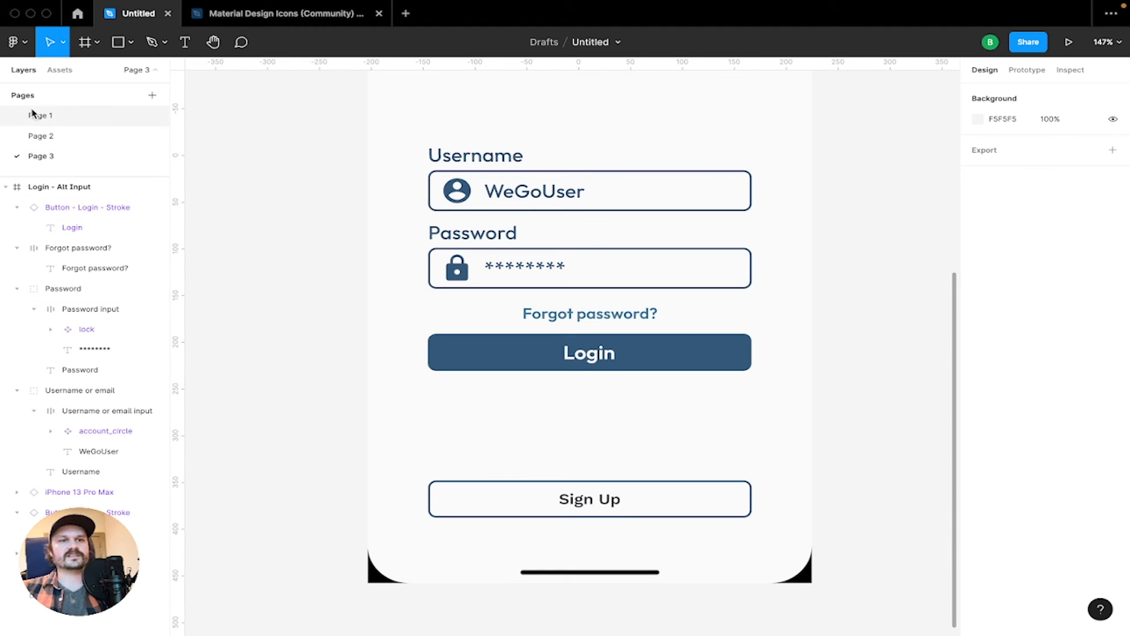
Review the Discoverability annotation on Page 1 and return to the redesigned login screen on Page 3
left_click(43, 116)
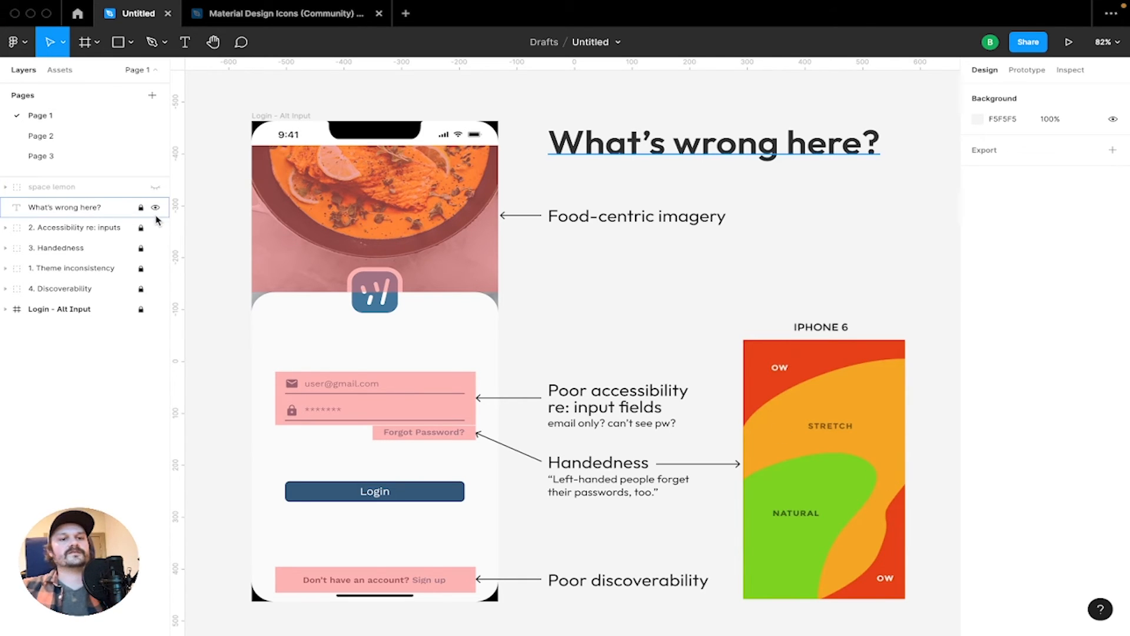
left_click(61, 288)
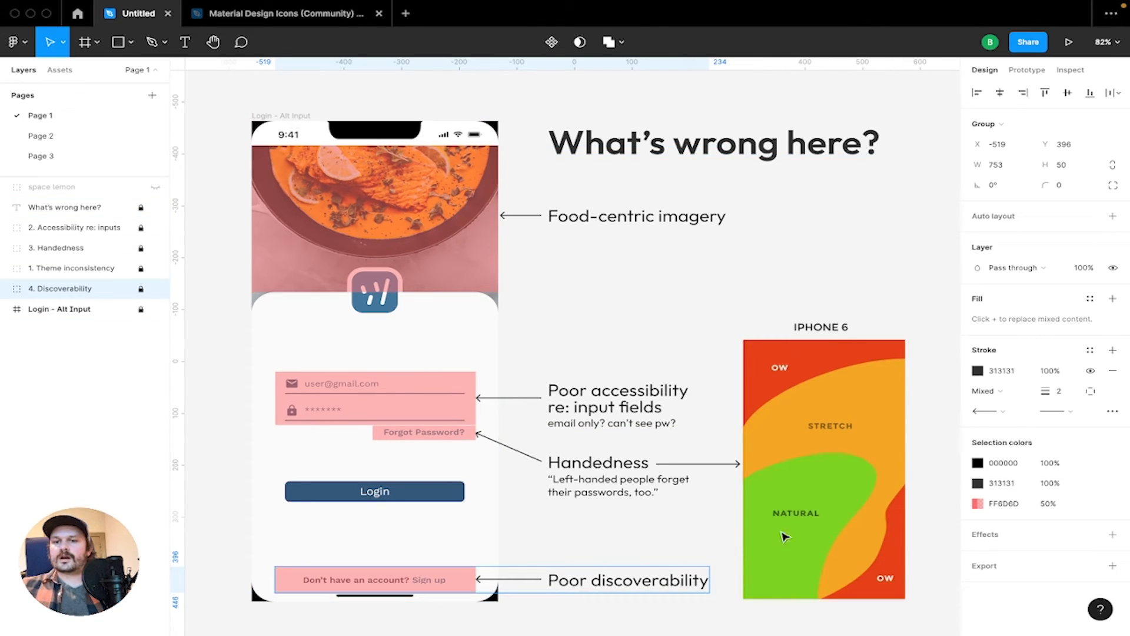
left_click(557, 532)
left_click(53, 157)
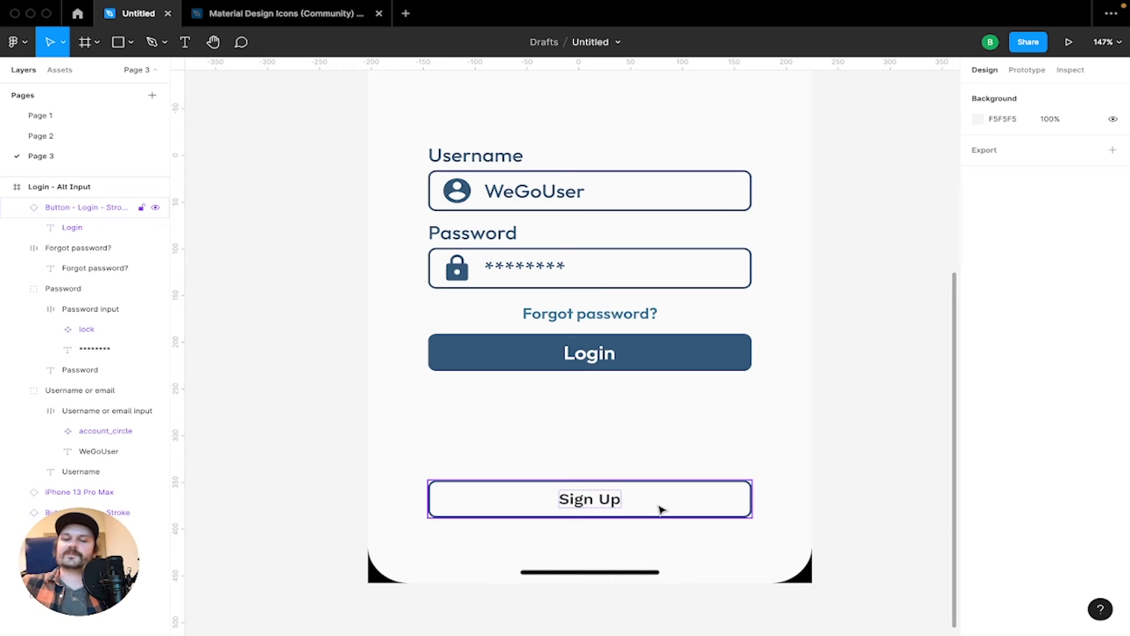
Nudge the Sign Up button in 10 px increments until it sits at Y 806
scroll(661, 509, "down", 6)
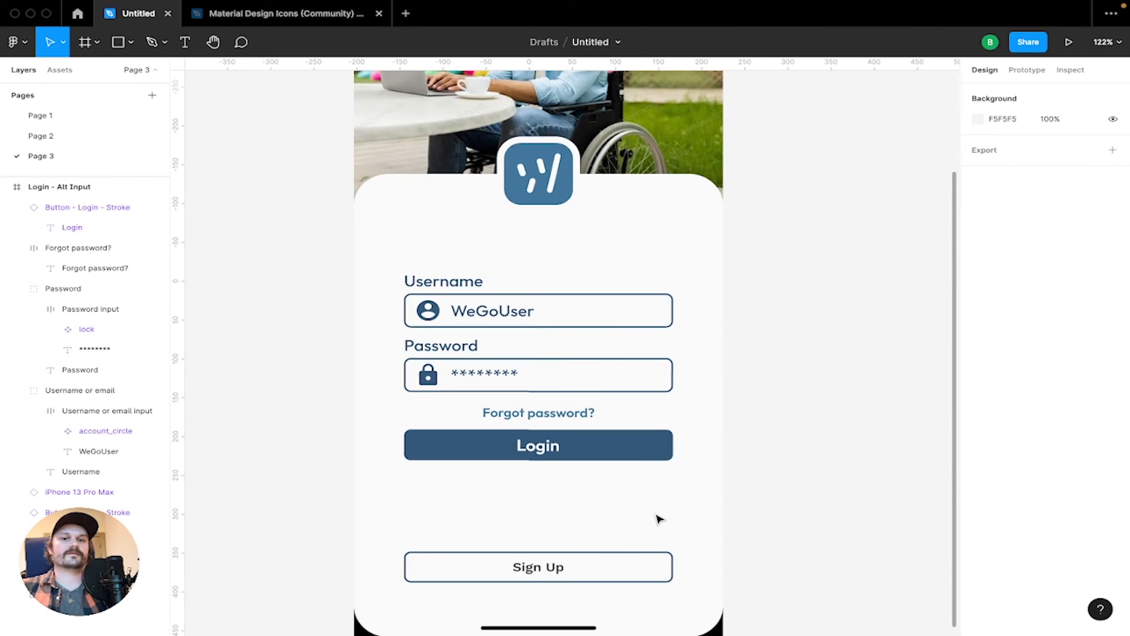
scroll(669, 506, "up", 2)
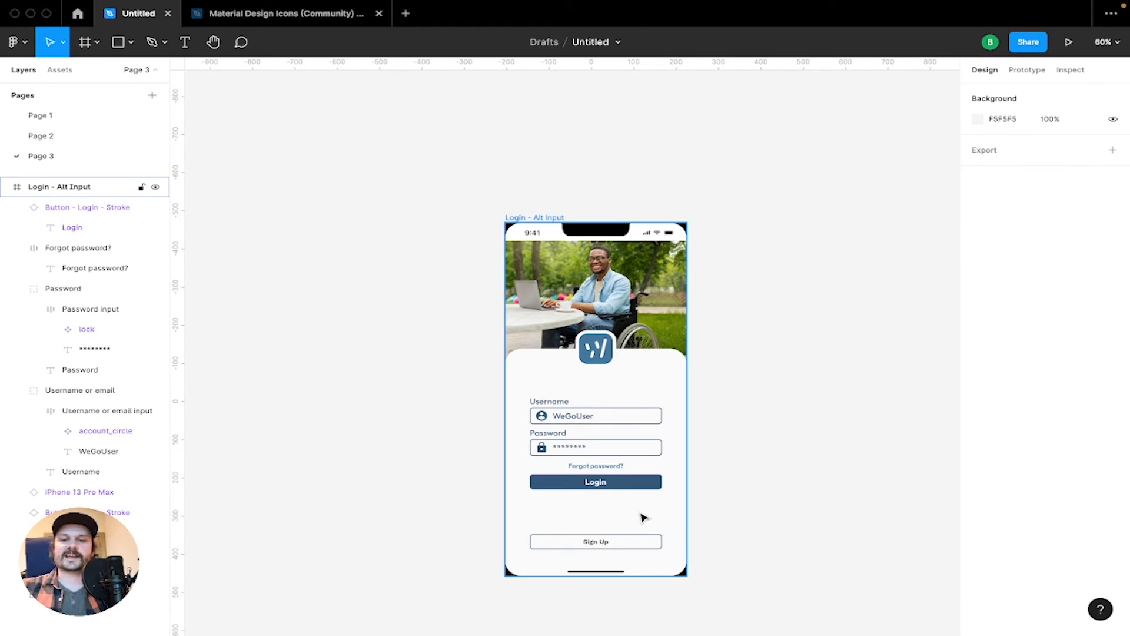
left_click(642, 542)
key("shift+Up")
key("shift+Up")
key("shift+Up")
key("shift+Up")
key("shift+Up")
key("shift+Up")
key("shift+Up")
key("shift+Up")
key("shift+Up")
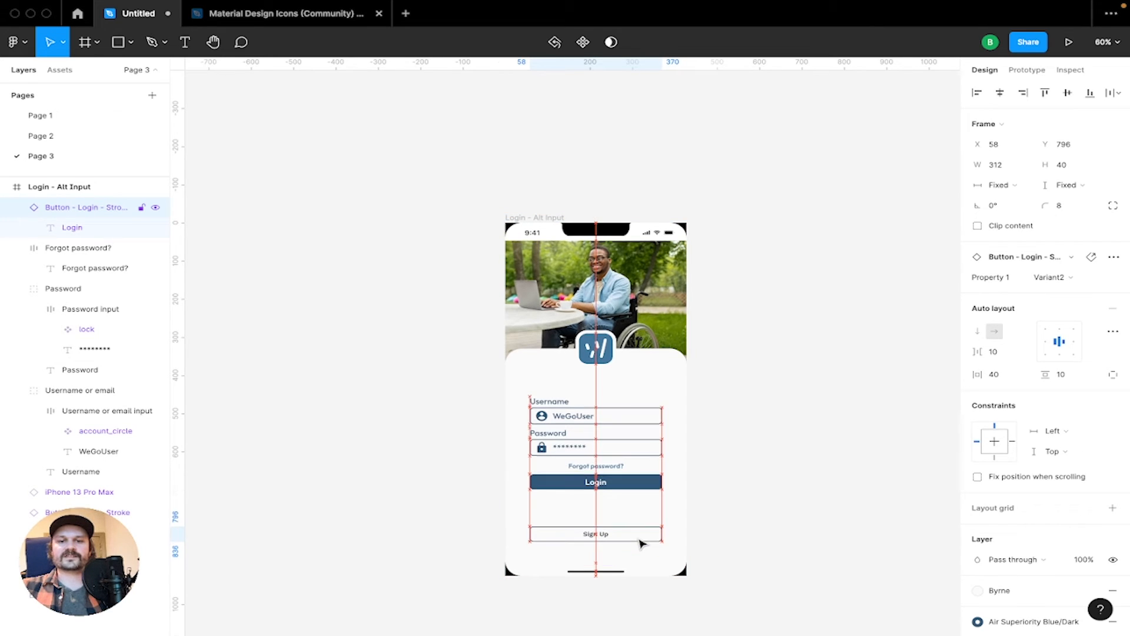
key("shift+Down")
key("shift+Down")
key("shift+Down")
key("shift+Down")
key("shift+Down")
key("shift+Down")
key("shift+Down")
key("shift+Down")
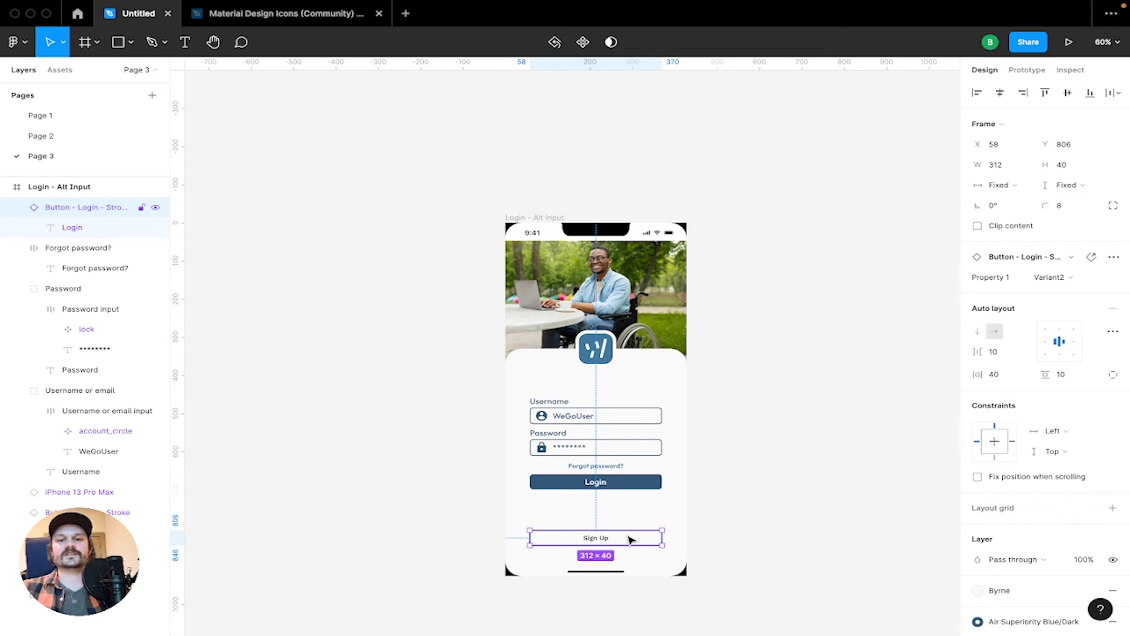
left_click(736, 544)
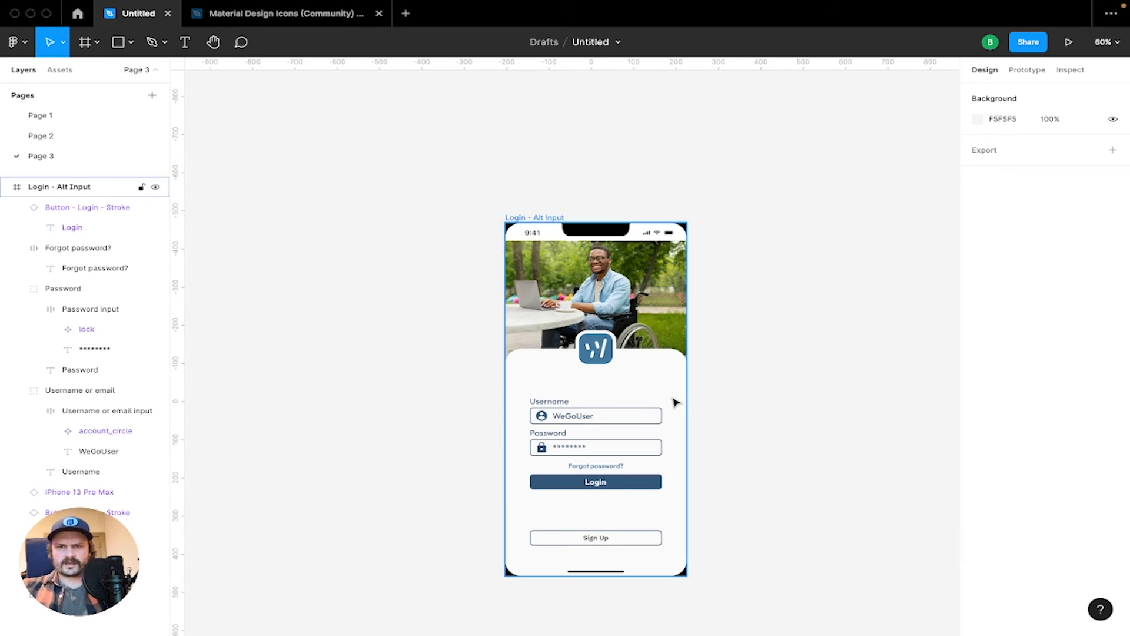
Move the username group, password group, Forgot password? link and Login button up together by 30 px
left_click_drag(673, 387, 517, 492)
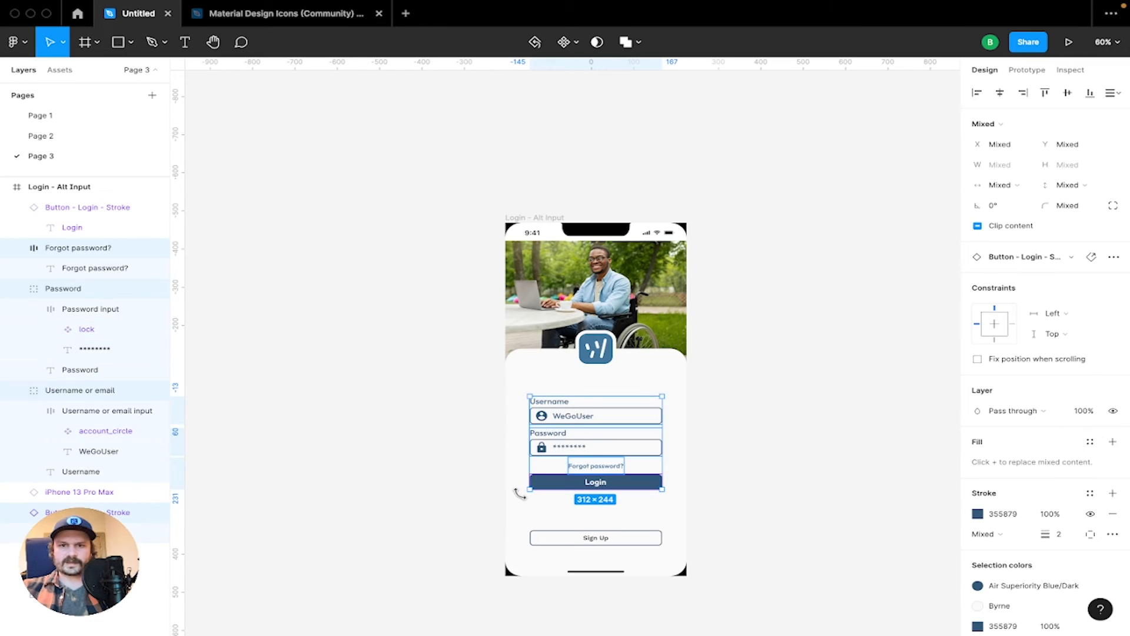
key("shift+Up")
key("shift+Up")
key("shift+Up")
left_click(877, 388)
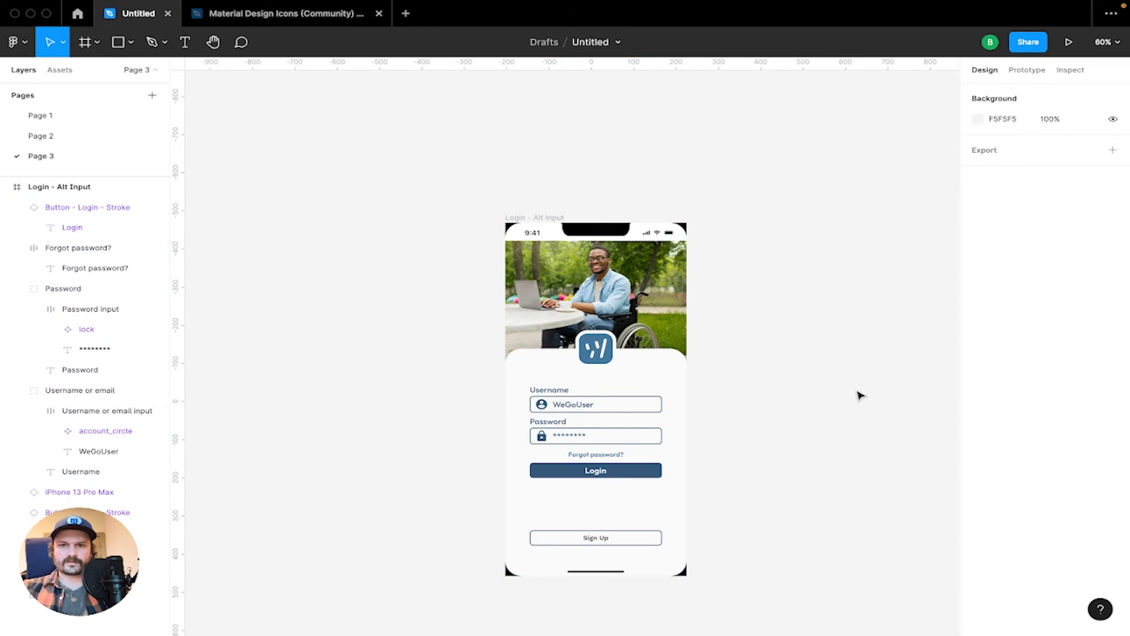
Try the Login button 10 px lower, at Y 639
left_click(646, 471)
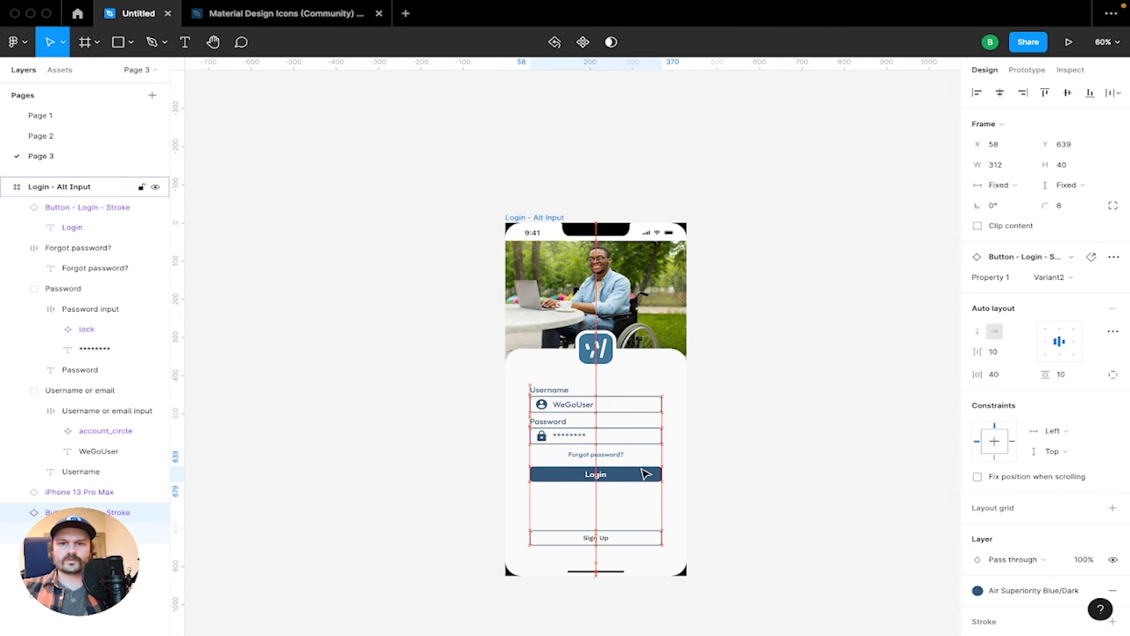
left_click(776, 438)
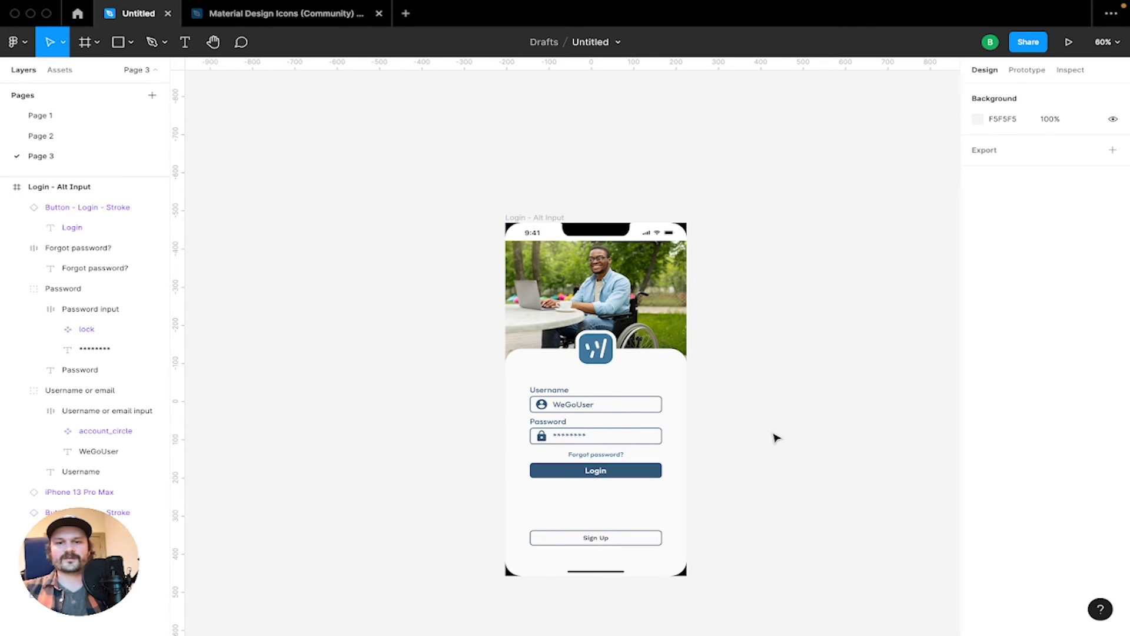
Move the Forgot password? link up to Y 583 and the Login button up to Y 625
scroll(613, 463, "up", 10)
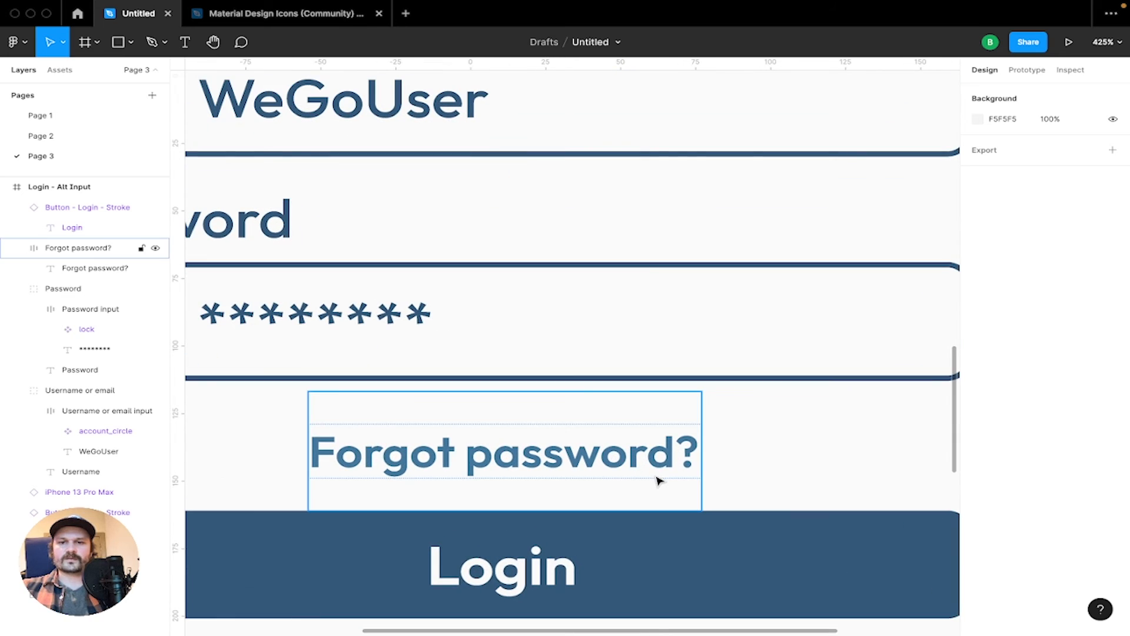
left_click(657, 474)
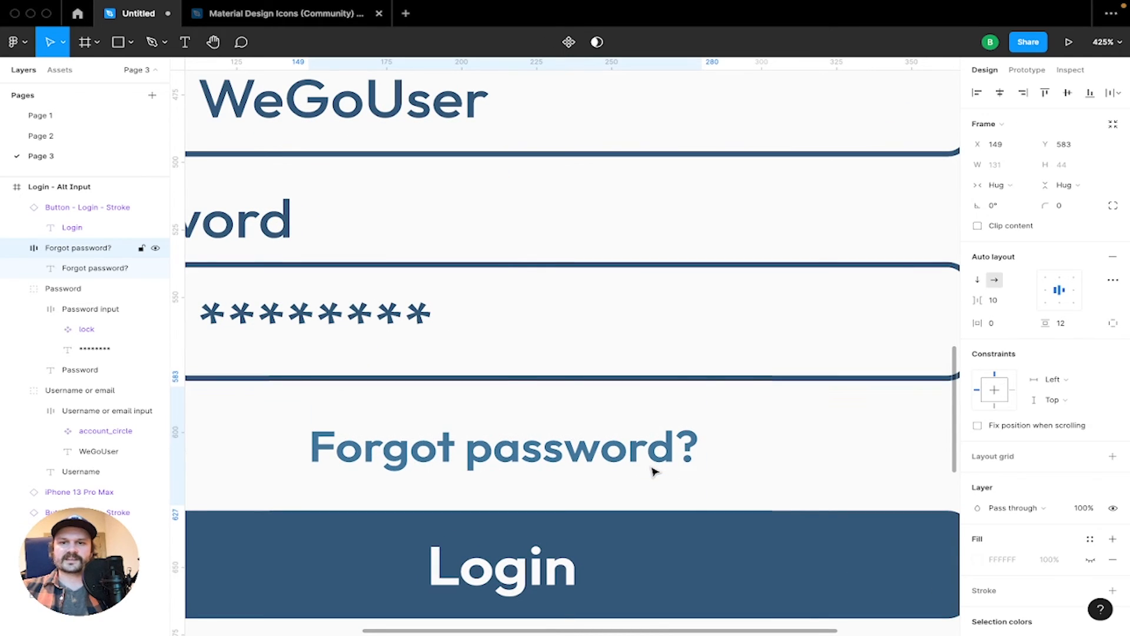
scroll(656, 471, "down", 2)
left_click(651, 525)
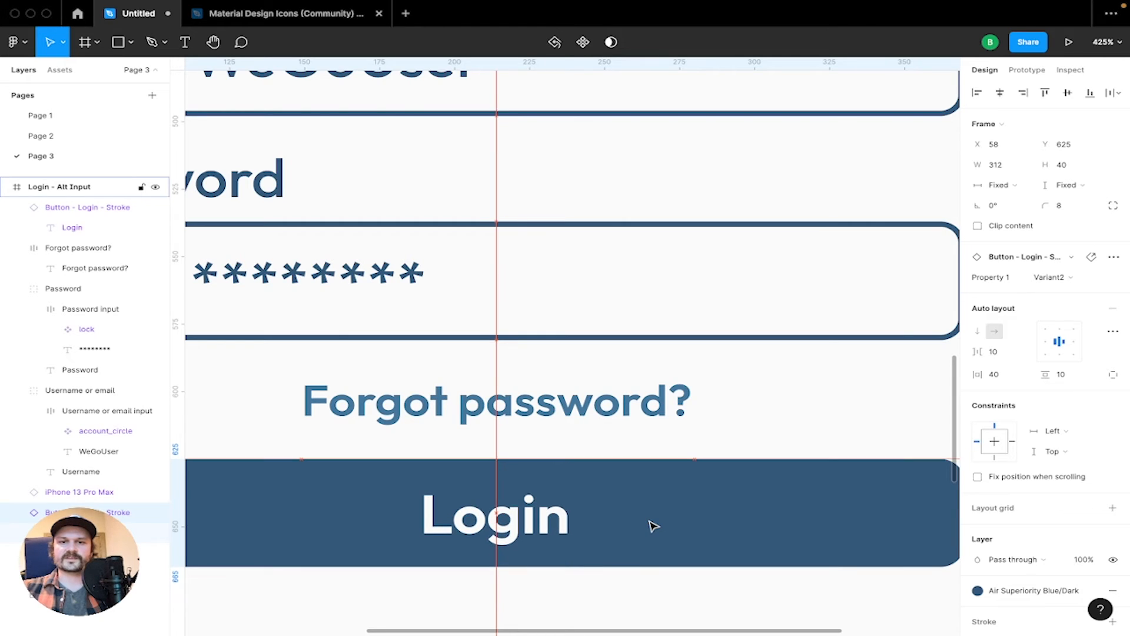
scroll(652, 526, "down", 10)
left_click(891, 474)
scroll(891, 475, "down", 3)
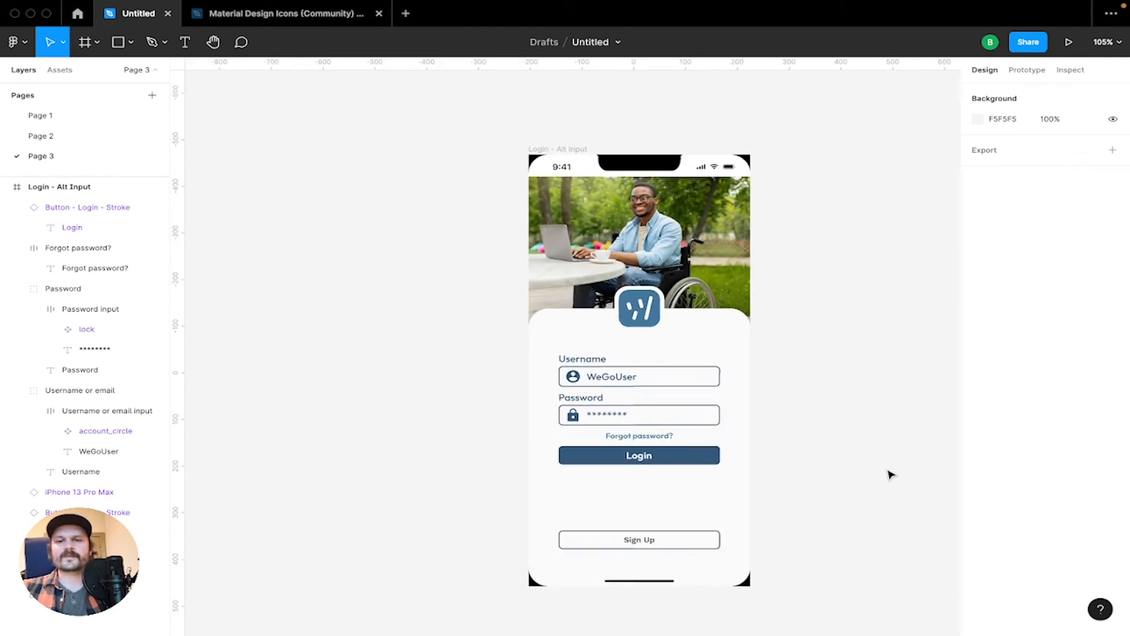
scroll(891, 475, "up", 2)
scroll(891, 475, "down", 2)
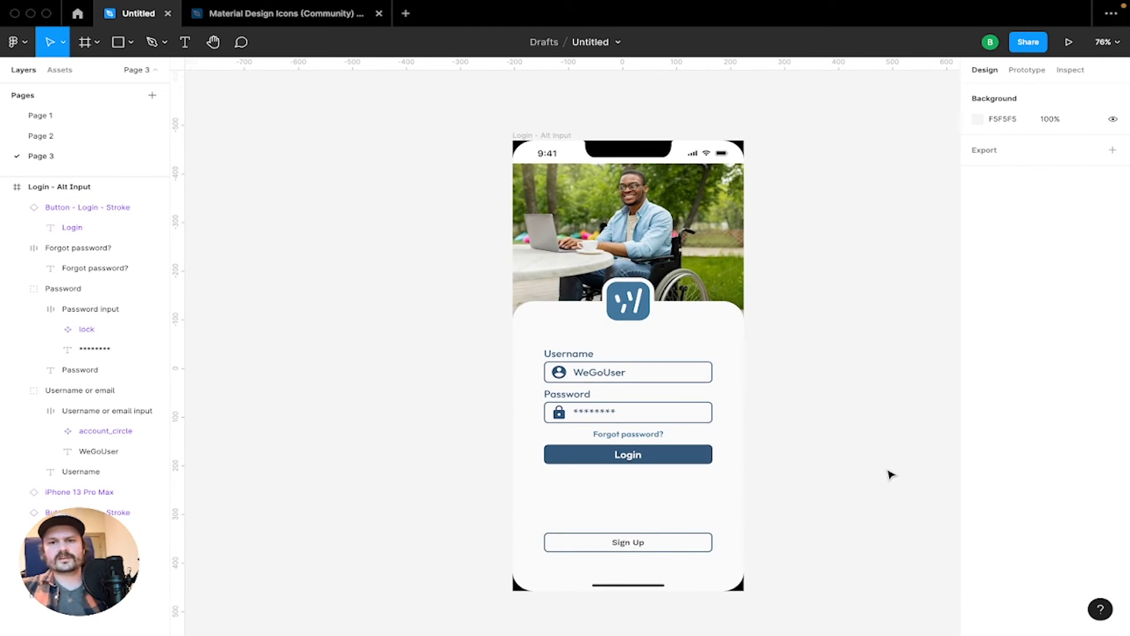
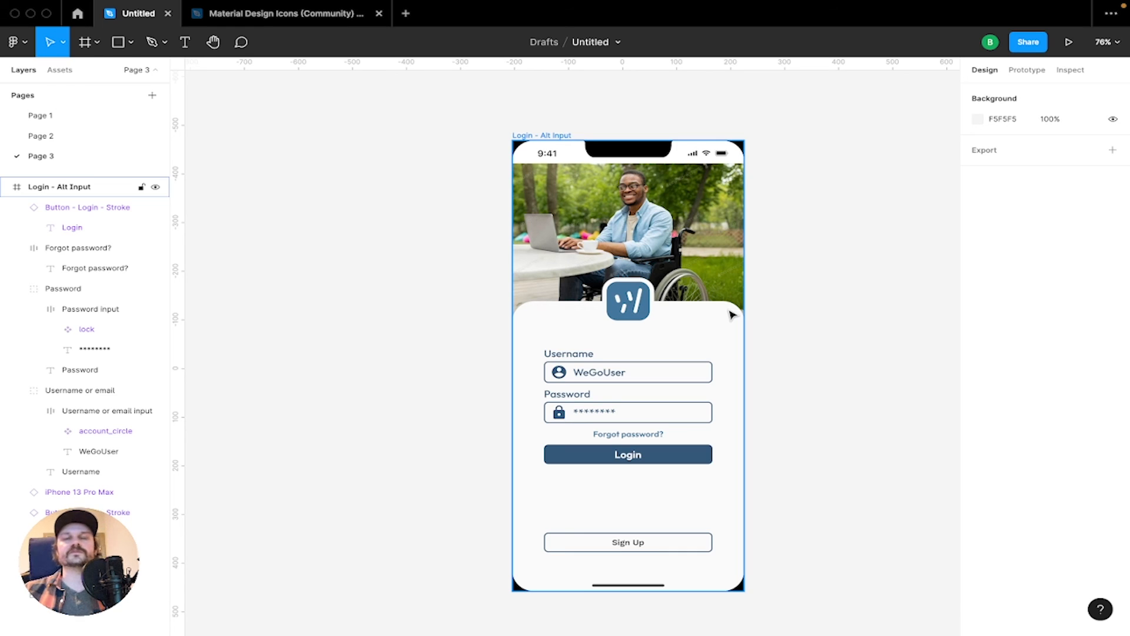
left_click(924, 101)
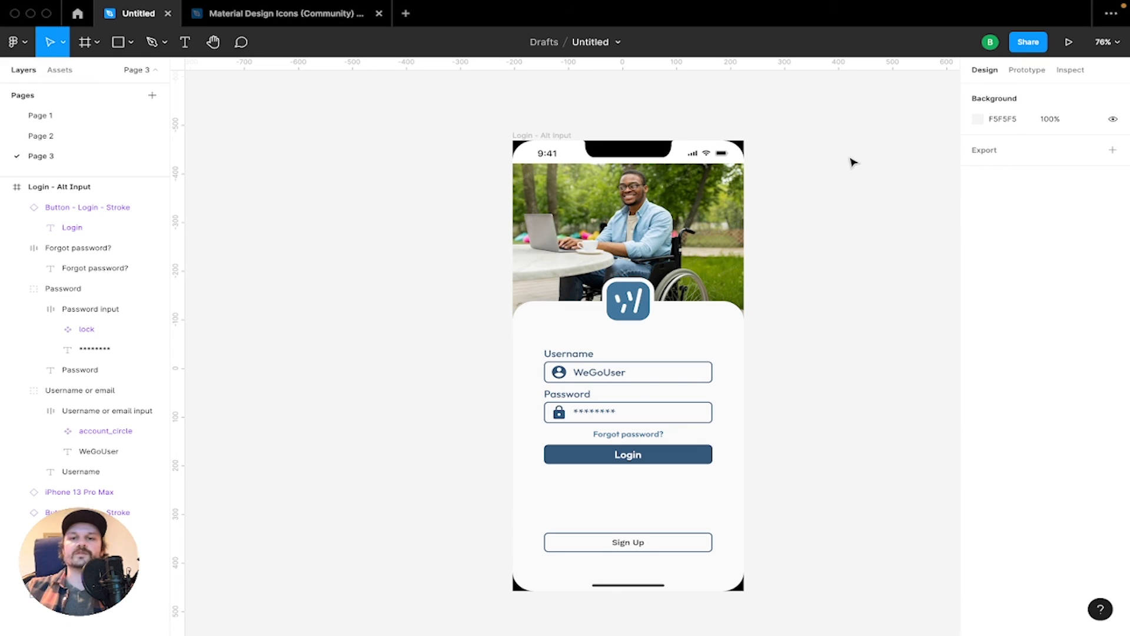
scroll(850, 161, "right", 4)
scroll(853, 161, "down", 2)
scroll(854, 161, "left", 2)
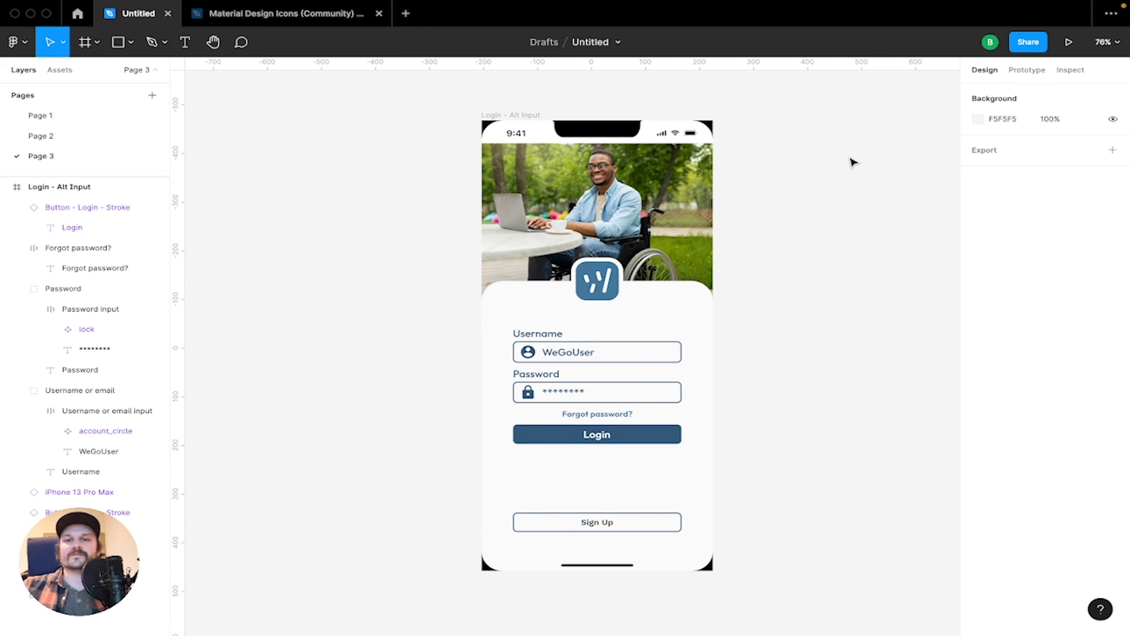
scroll(853, 161, "left", 1)
scroll(853, 162, "up", 1)
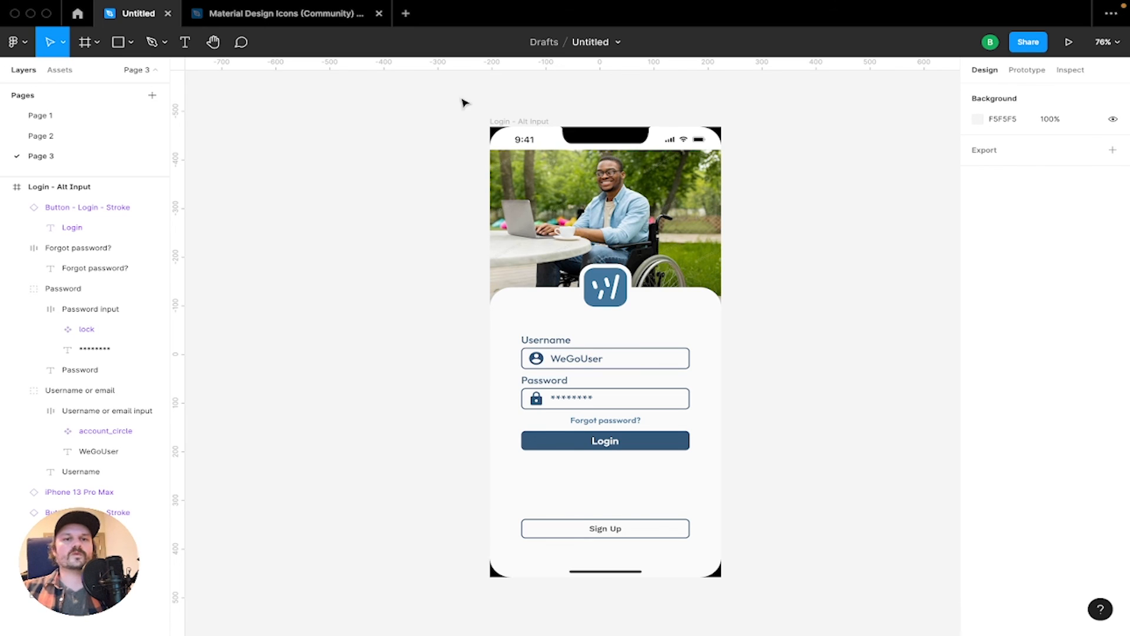
On Page 1, hide the four numbered annotation groups and the "What's wrong here?" heading, and fit the original login screen in view
left_click(98, 114)
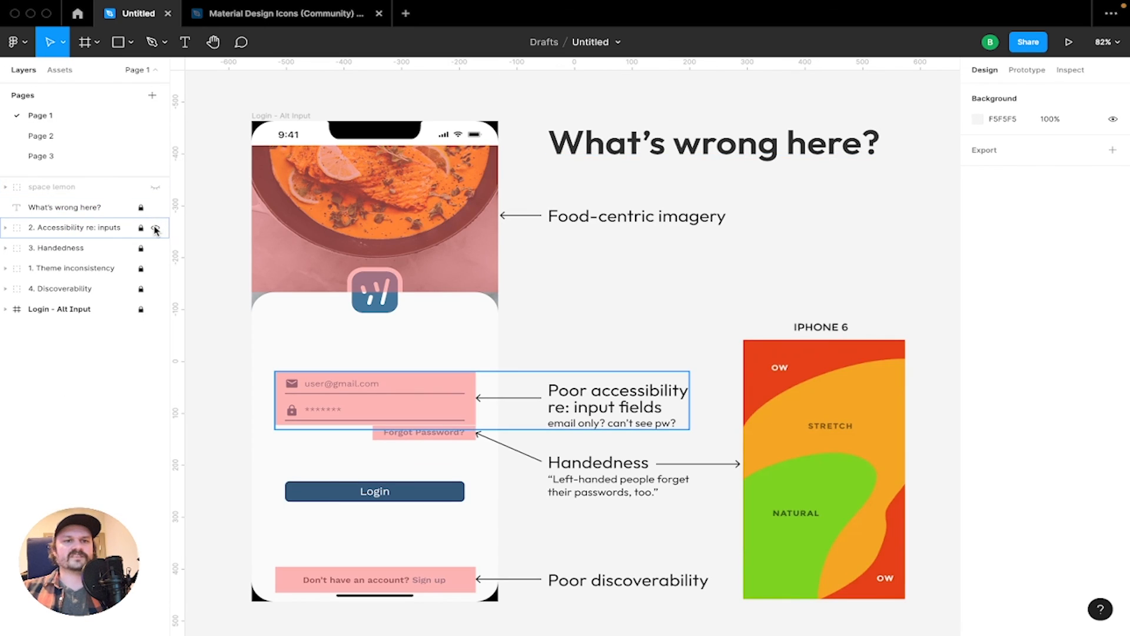
left_click_drag(157, 229, 156, 294)
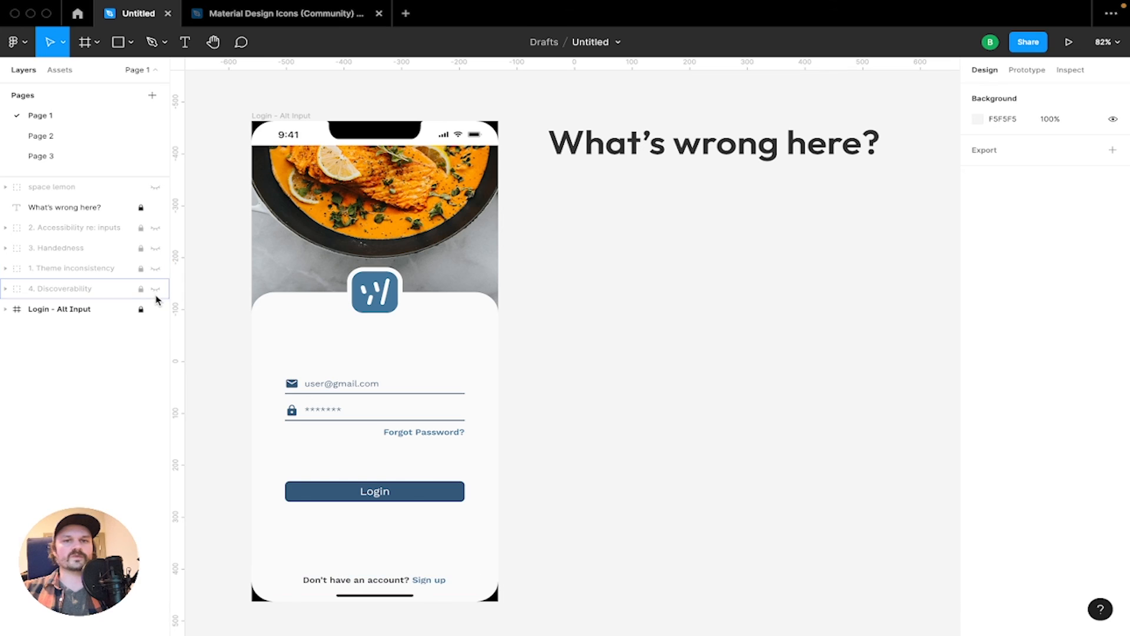
left_click(160, 205)
key("shift+1")
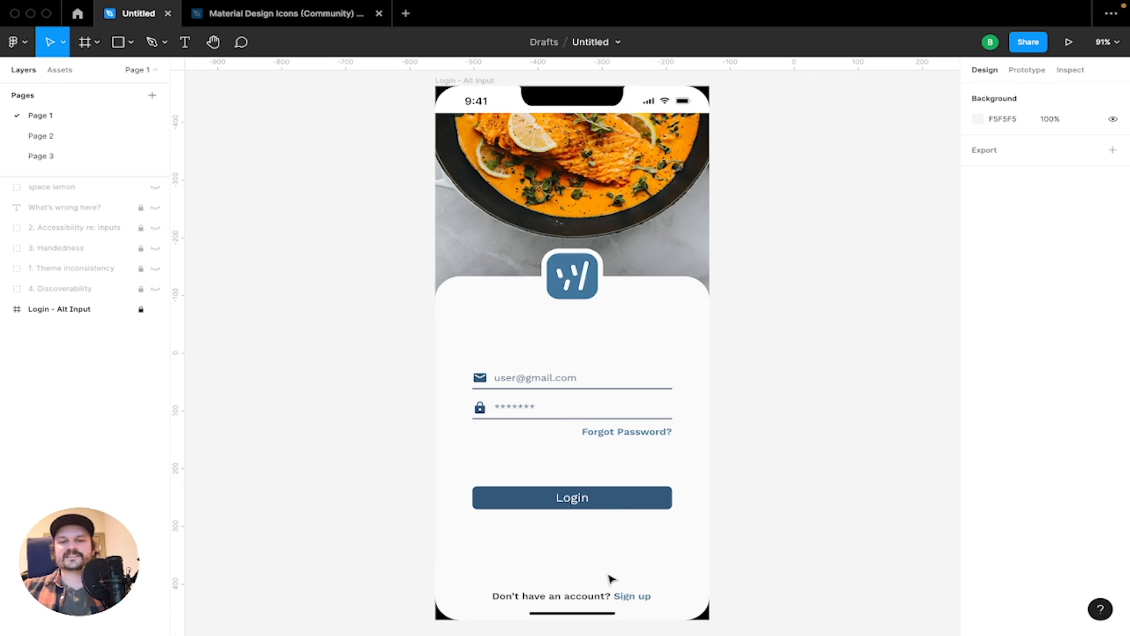
Examine the lettering of the "Sign up" link on the original login screen up close
scroll(620, 611, "up", 10)
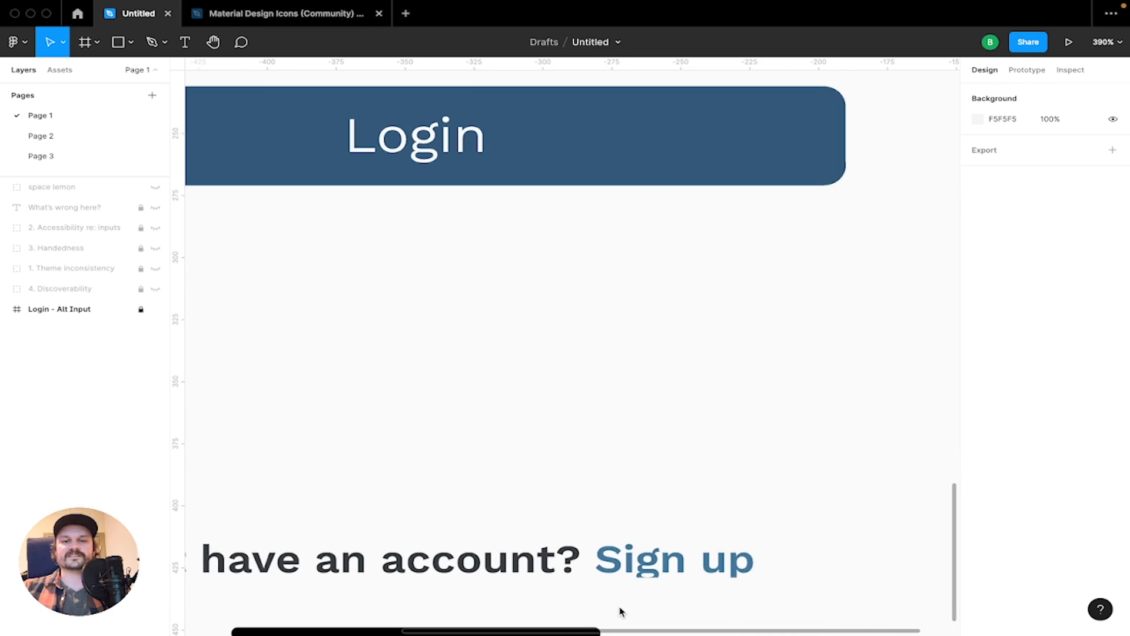
scroll(625, 601, "up", 8)
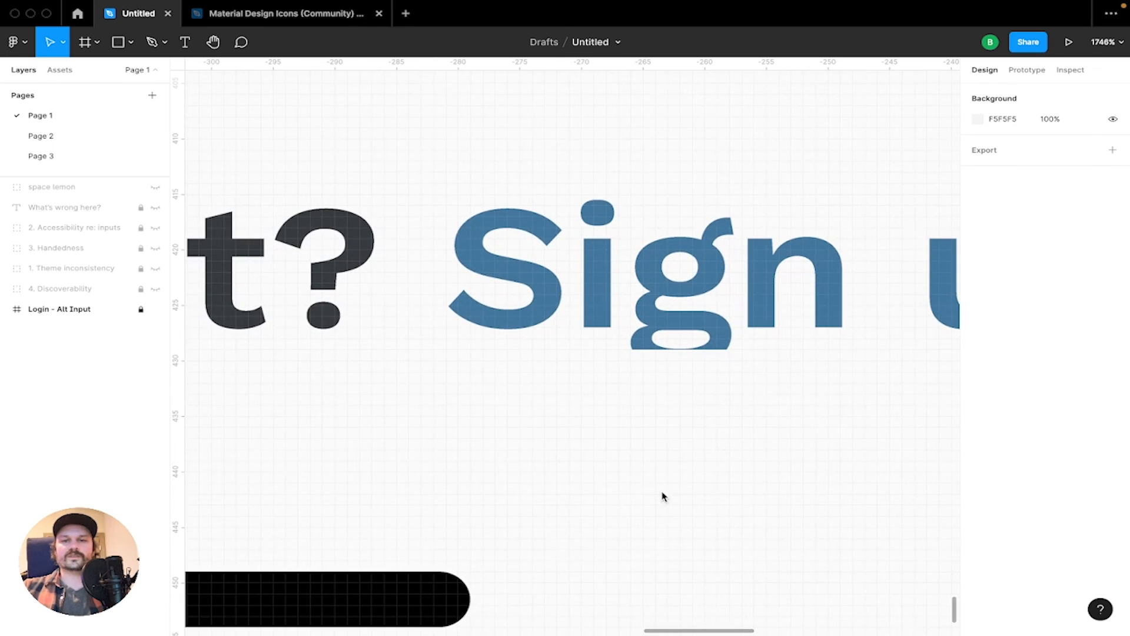
scroll(742, 350, "down", 12)
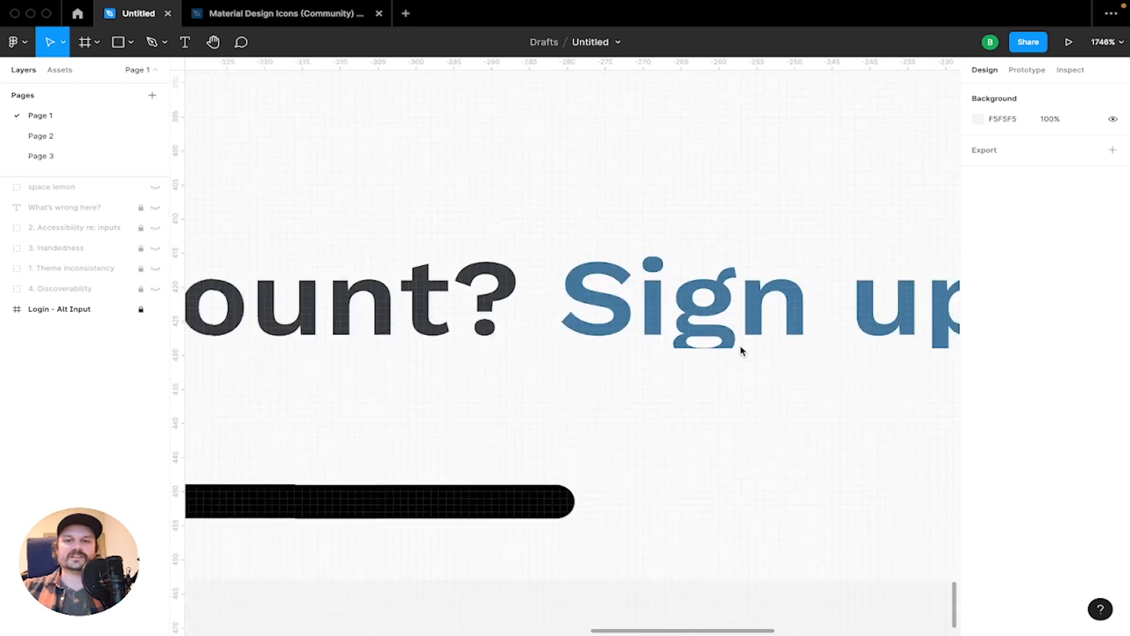
On Page 3, move the username and password fields, the Forgot password? link and the Login button down together by 20 px
key("shift+1")
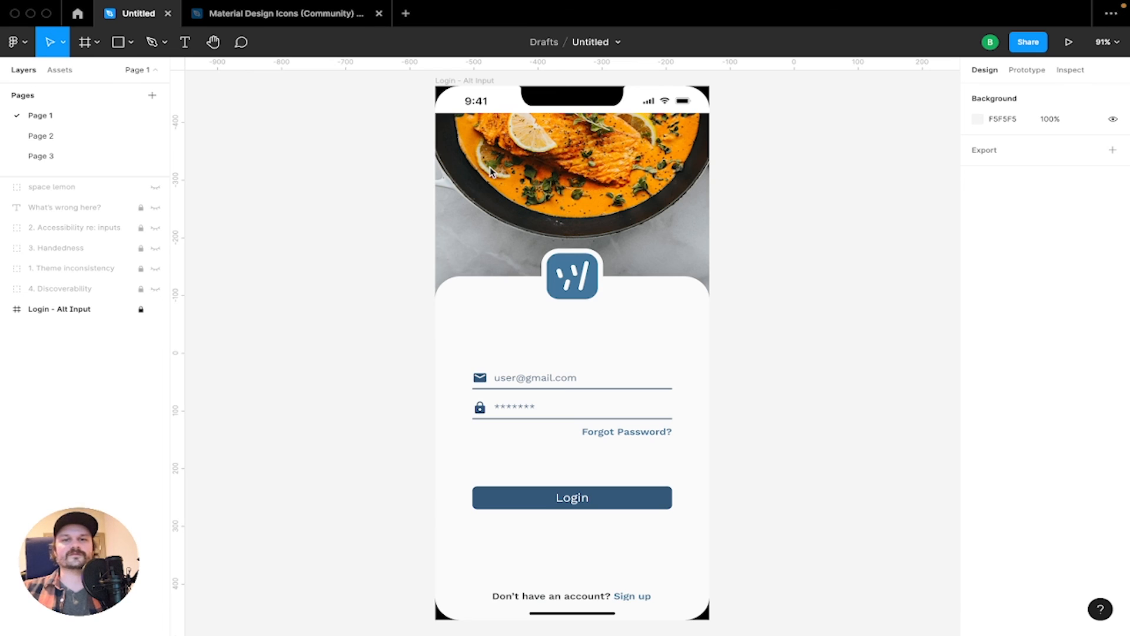
left_click(101, 157)
key("shift+1")
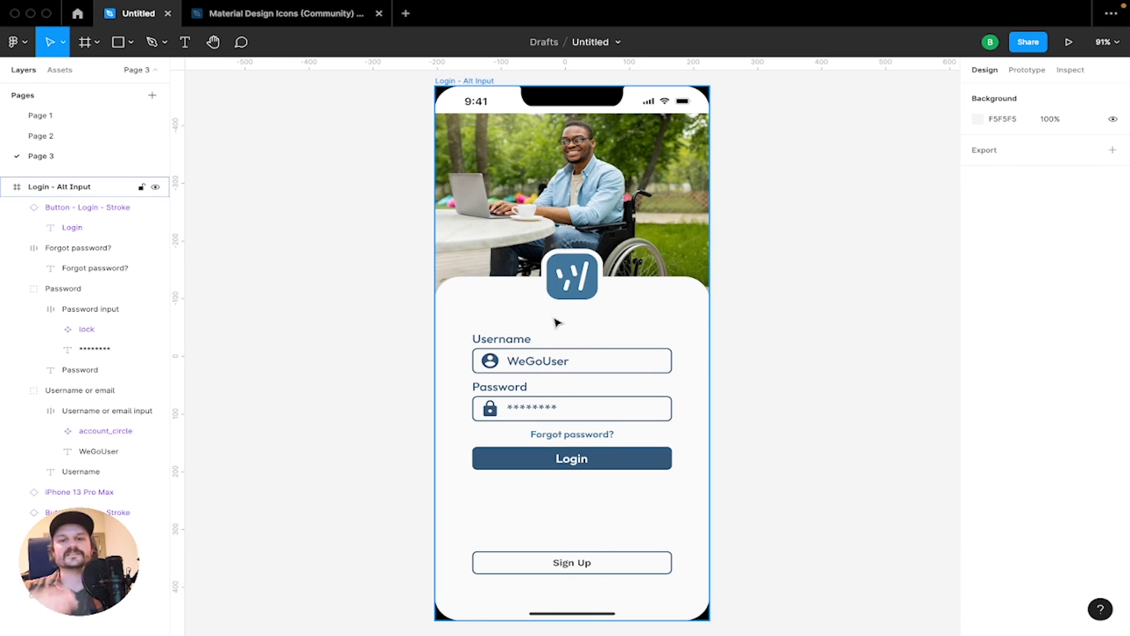
left_click_drag(683, 319, 459, 487)
key("shift+Down")
key("shift+Down")
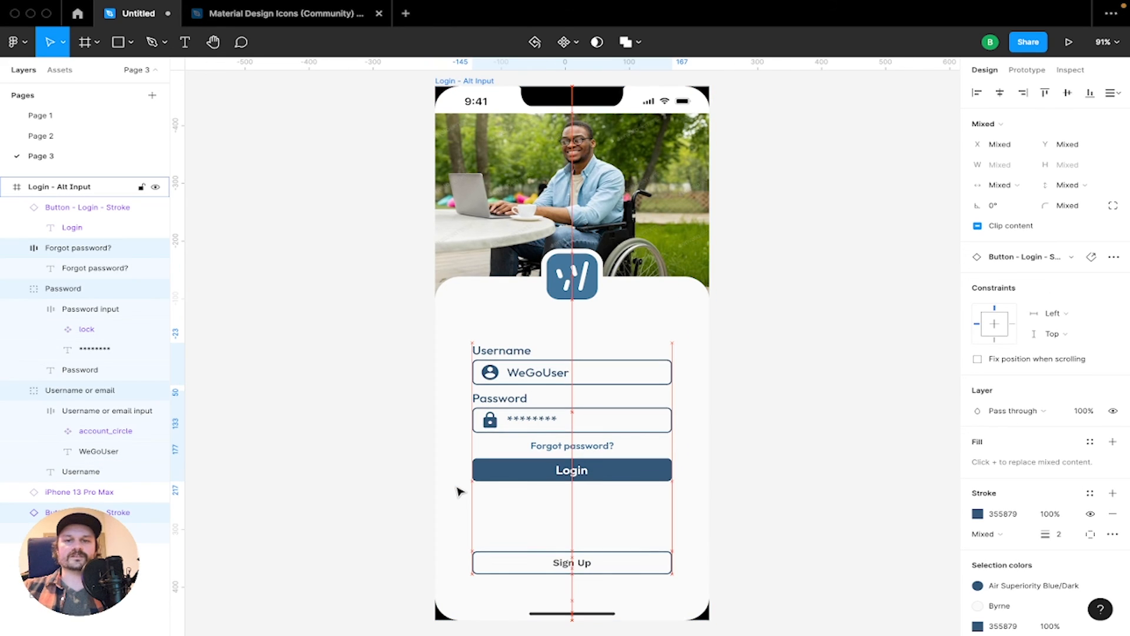
left_click(847, 419)
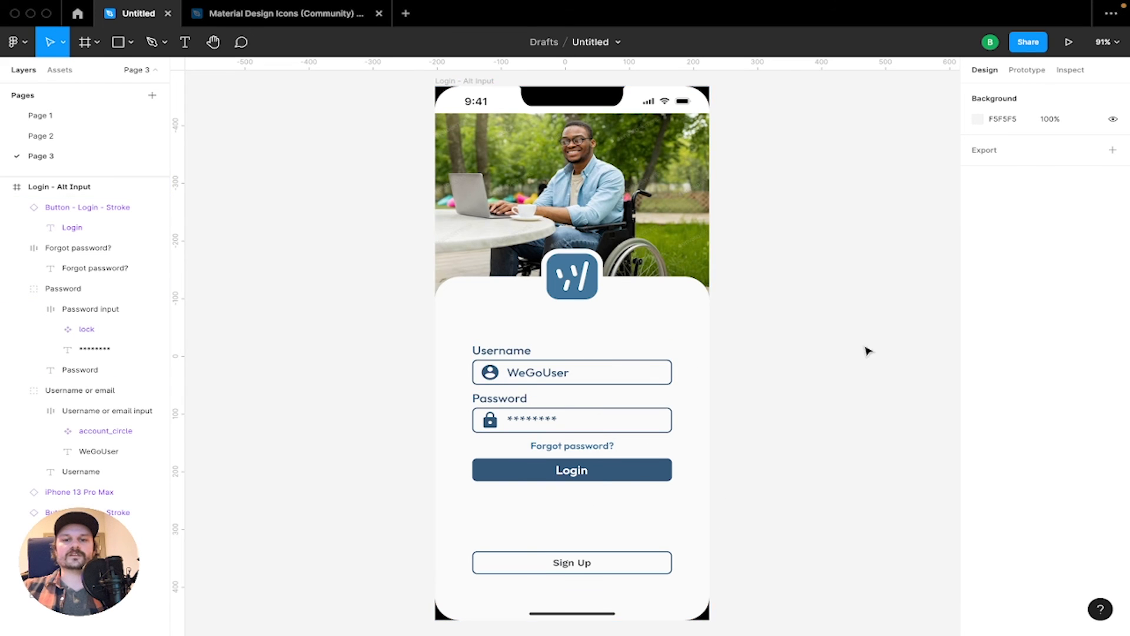
scroll(874, 353, "left", 3)
scroll(880, 358, "right", 3)
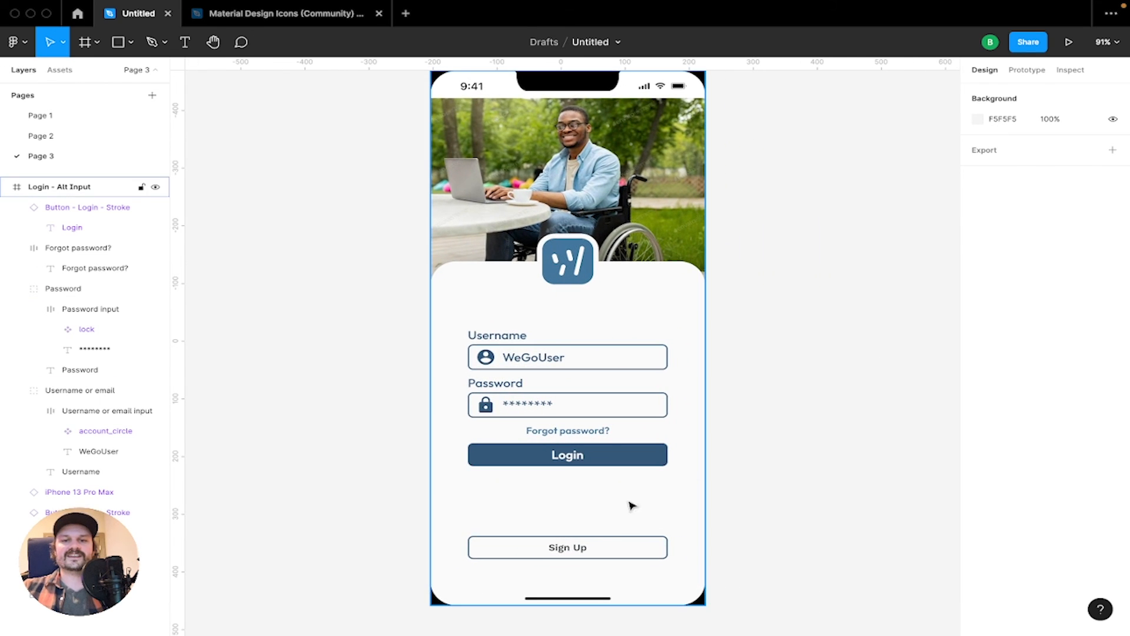
scroll(673, 399, "up", 1)
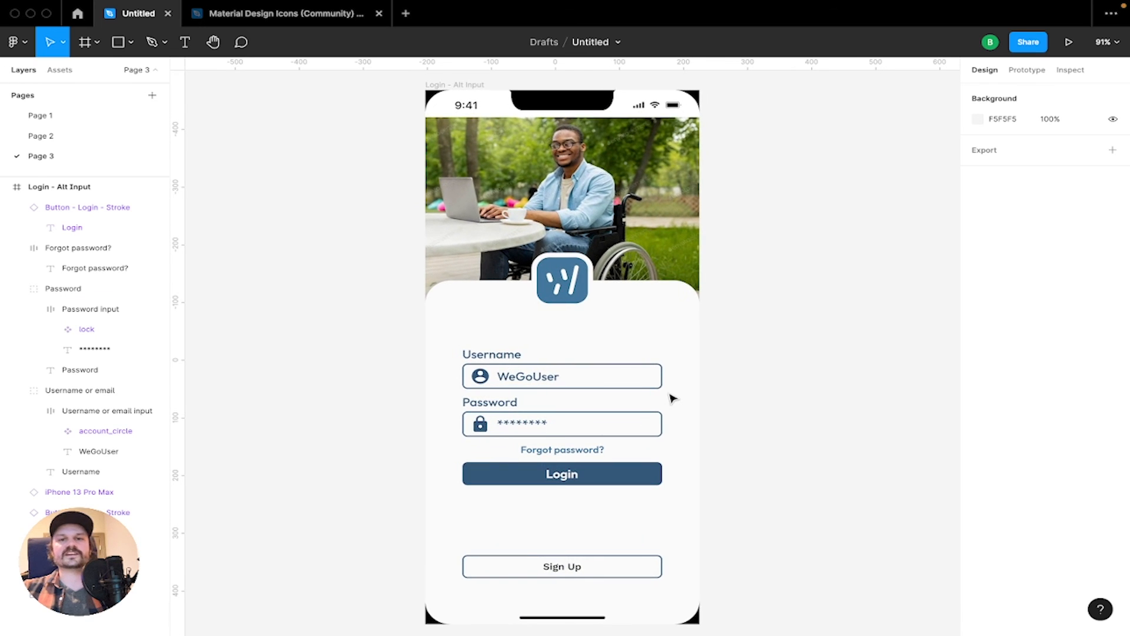